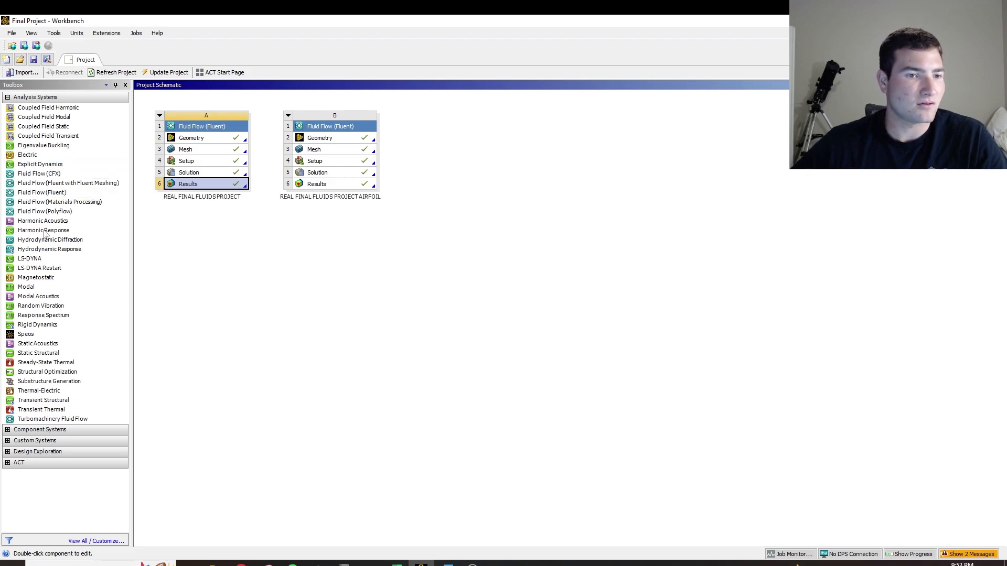
- Add a new Fluid Flow (Fluent) system below the first one and create its geometry in DesignModeler
drag(51, 196, 201, 211)
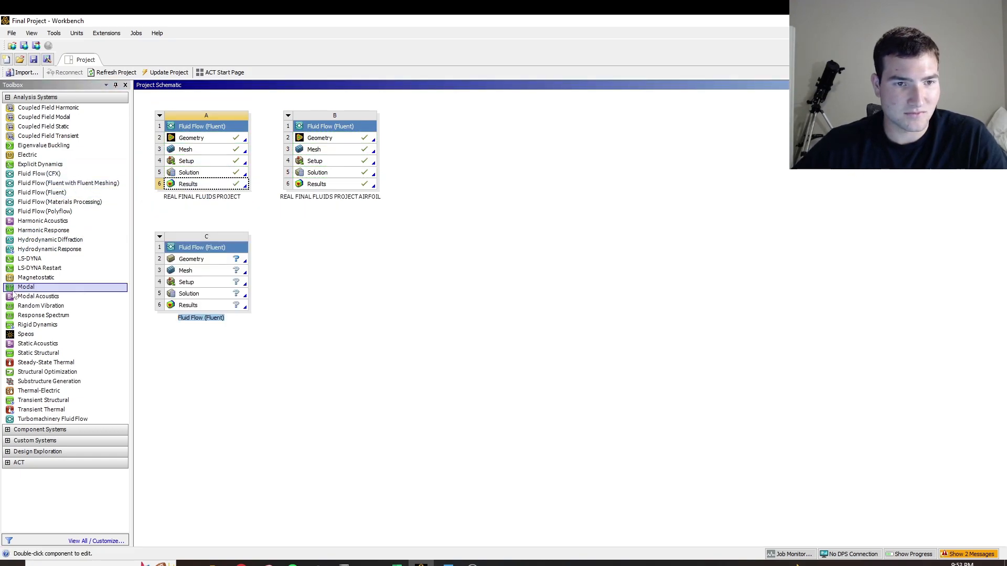
right_click(219, 260)
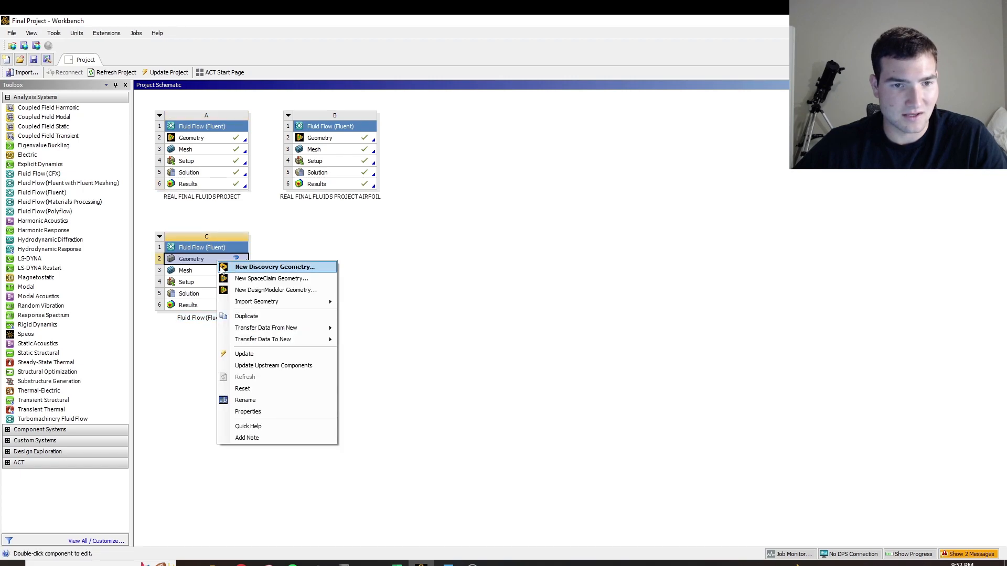
click(278, 291)
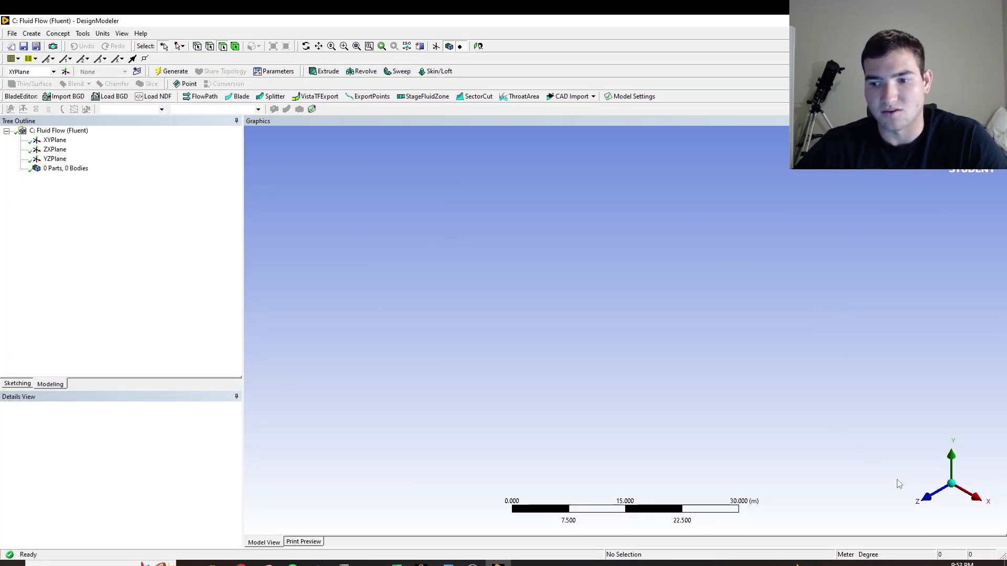
- Face the XY plane and sketch on it a horizontal line along the X axis, spanning both sides of the origin
click(924, 494)
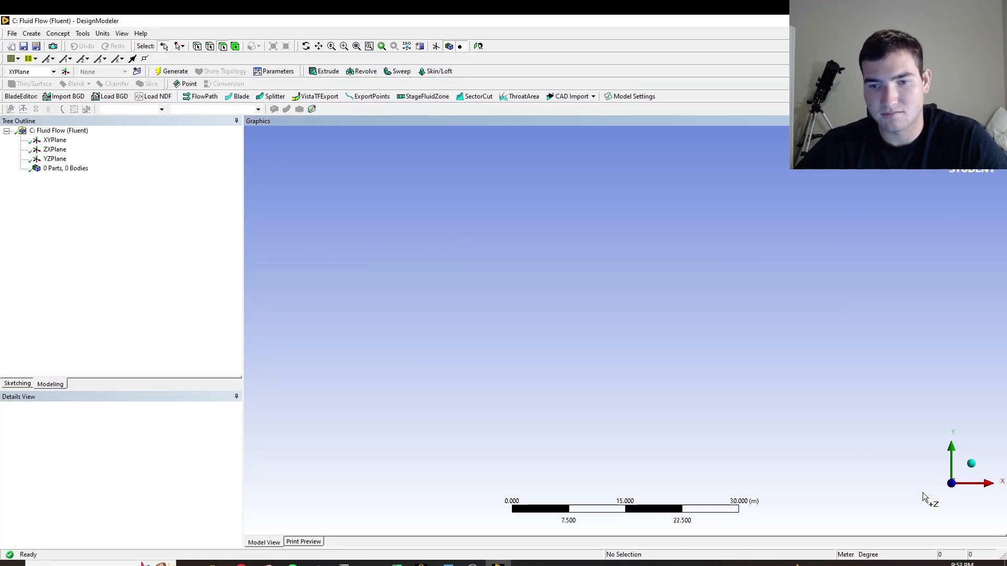
click(53, 140)
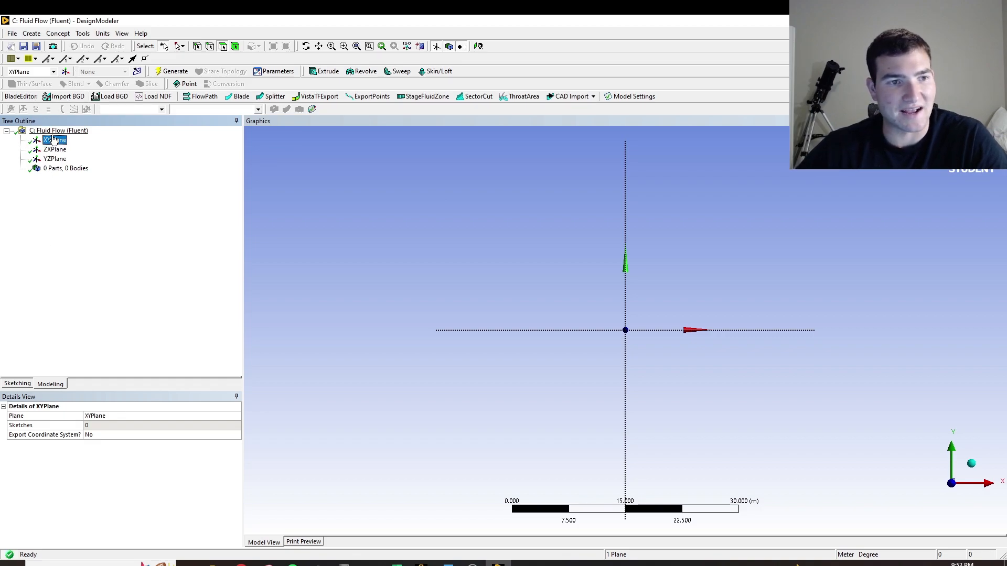
click(17, 383)
click(20, 144)
click(591, 330)
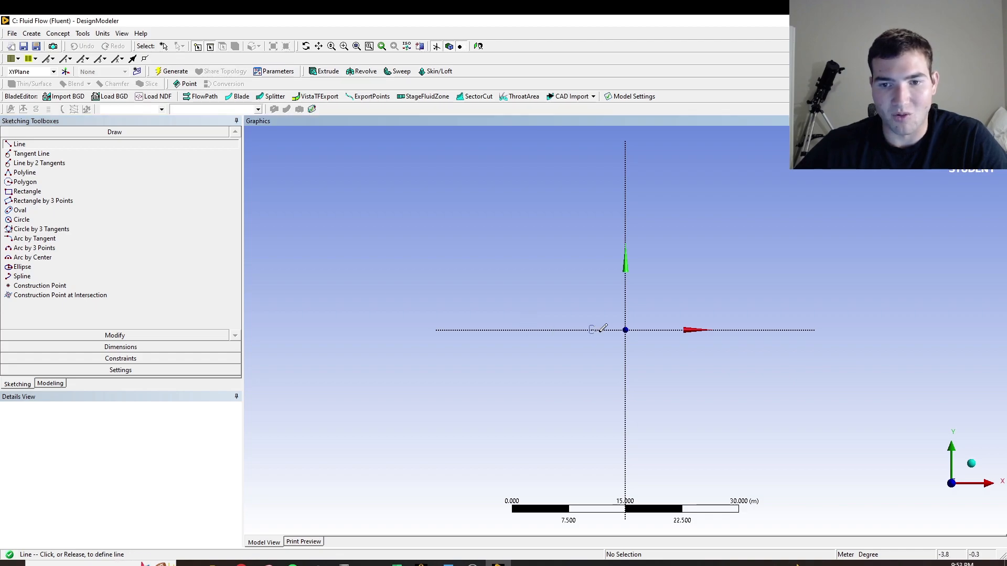
click(756, 329)
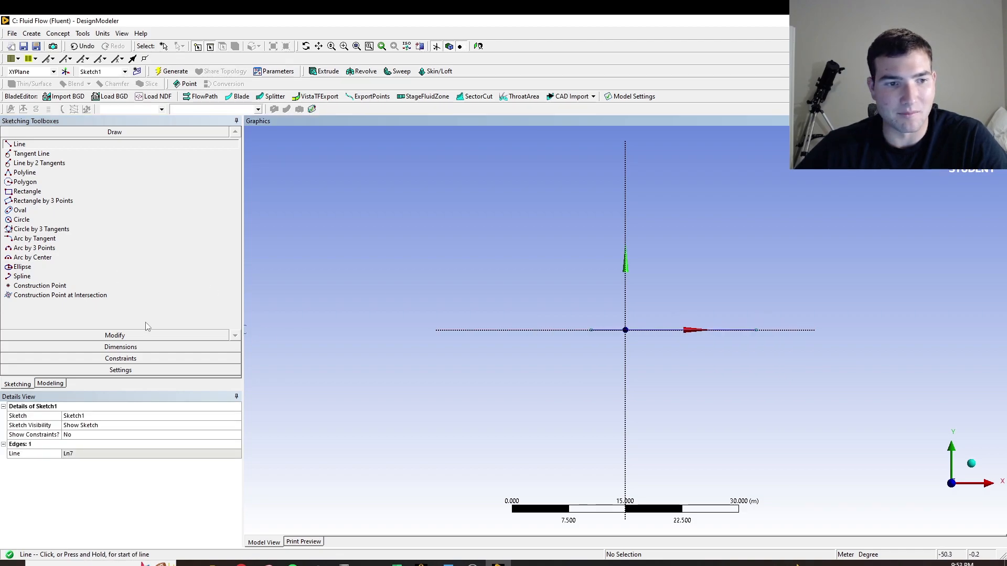
- Apply a Midpoint constraint to centre the horizontal line on the origin
click(116, 346)
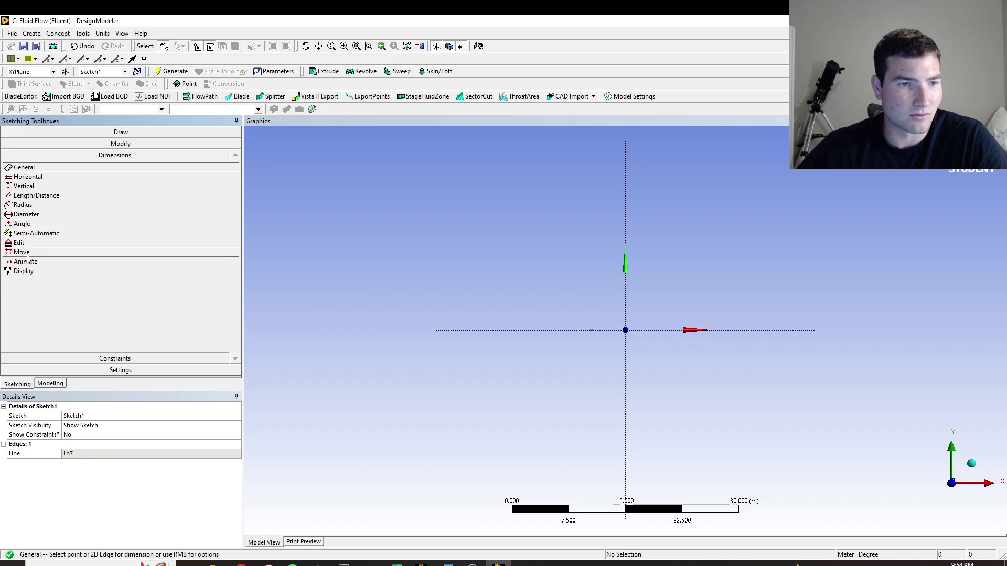
click(63, 358)
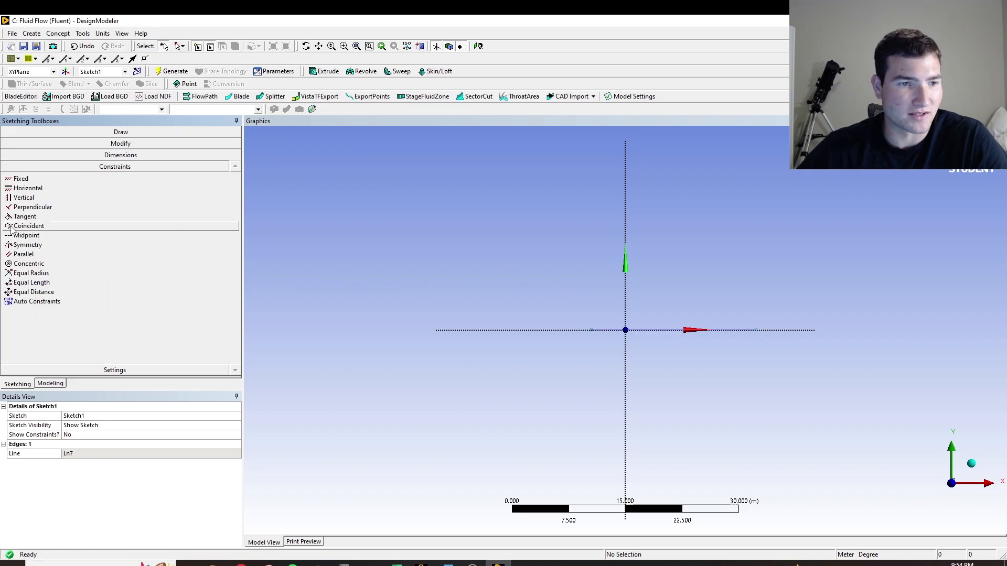
click(29, 236)
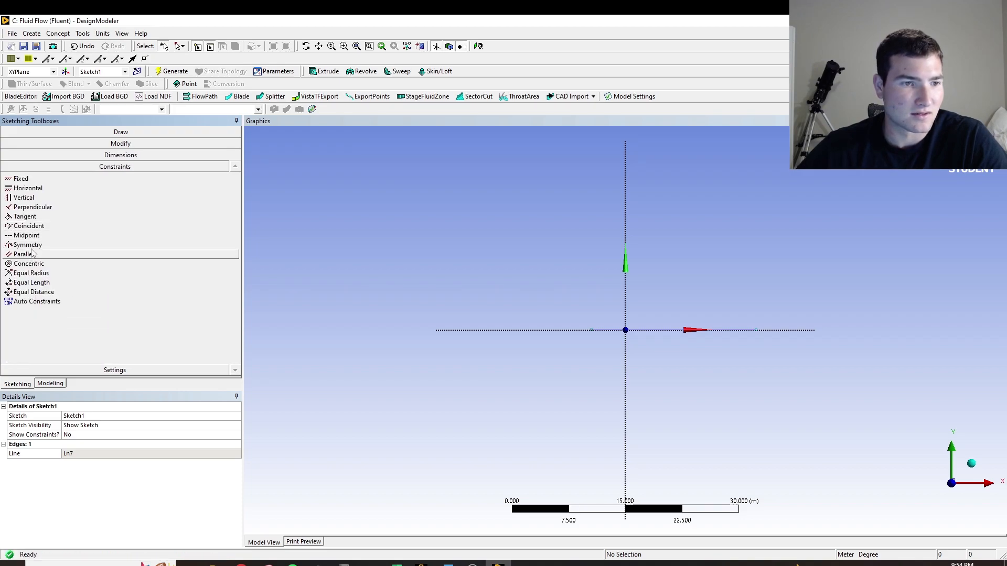
click(607, 331)
click(626, 330)
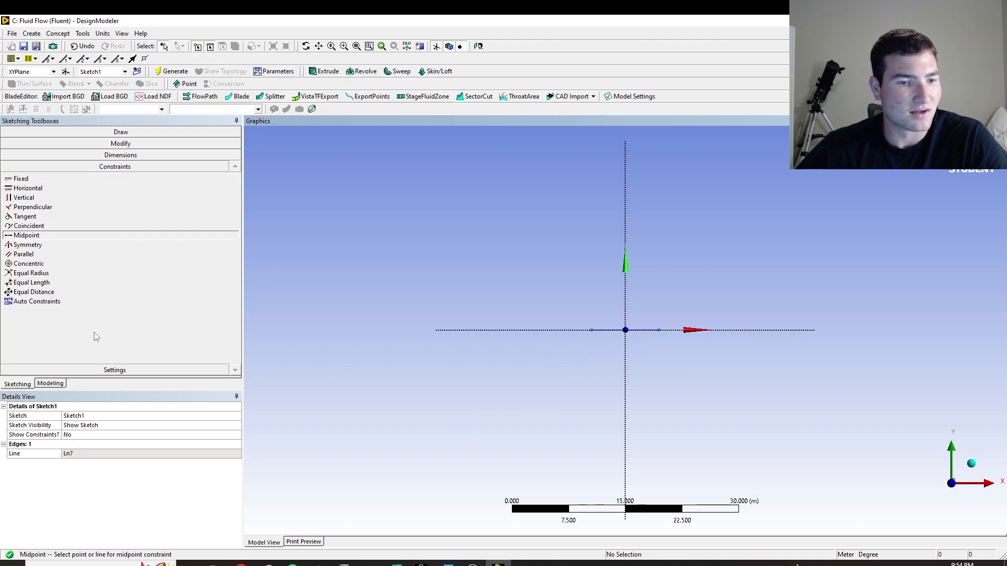
- Draw two more lines along the X axis outward from the centred line's ends, about 8.7 m long on the left and 9 m on the right
click(109, 134)
click(19, 144)
click(591, 330)
click(525, 330)
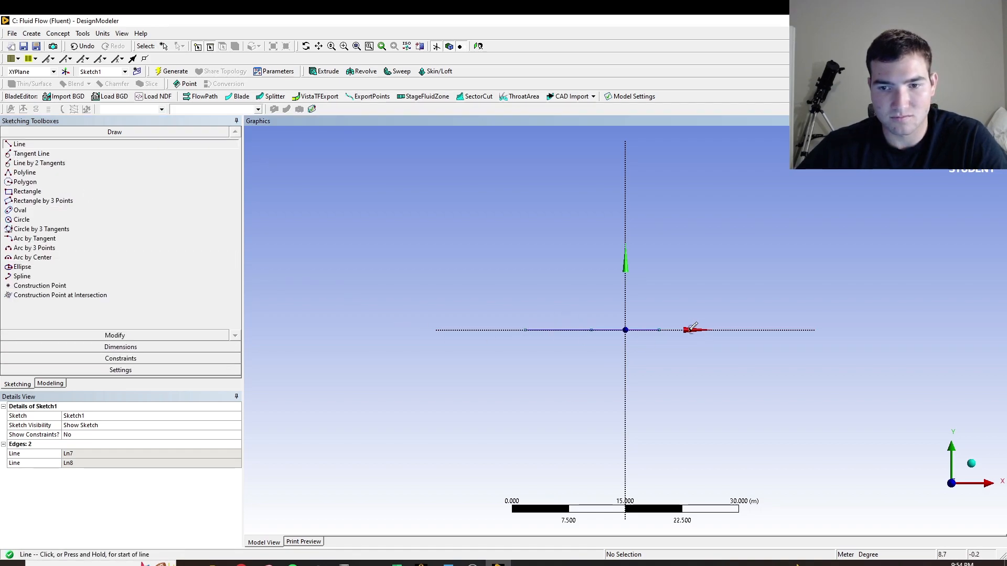
click(658, 330)
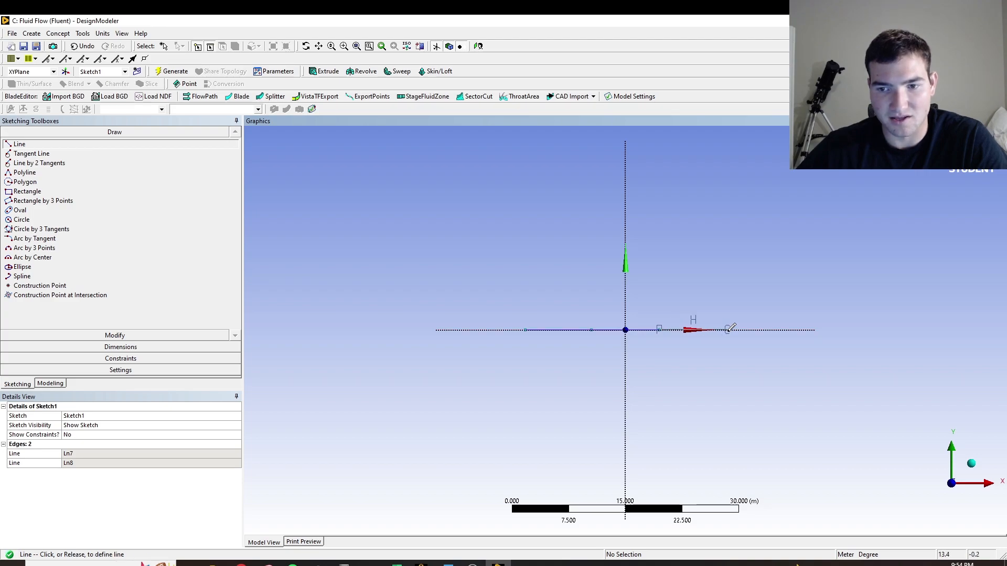
click(726, 329)
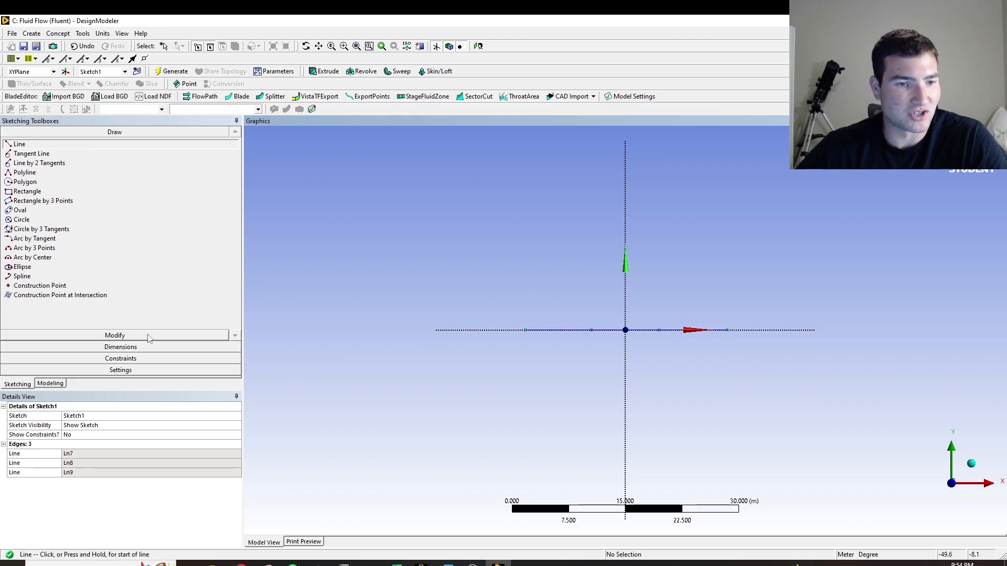
- Dimension the lengths of the left, middle and right horizontal lines
click(160, 347)
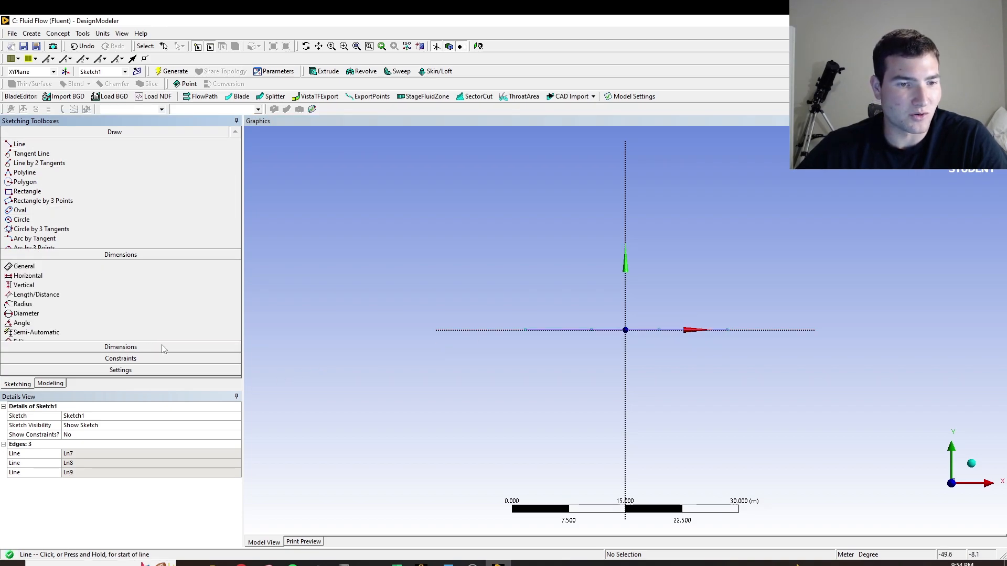
click(554, 329)
click(550, 310)
click(619, 330)
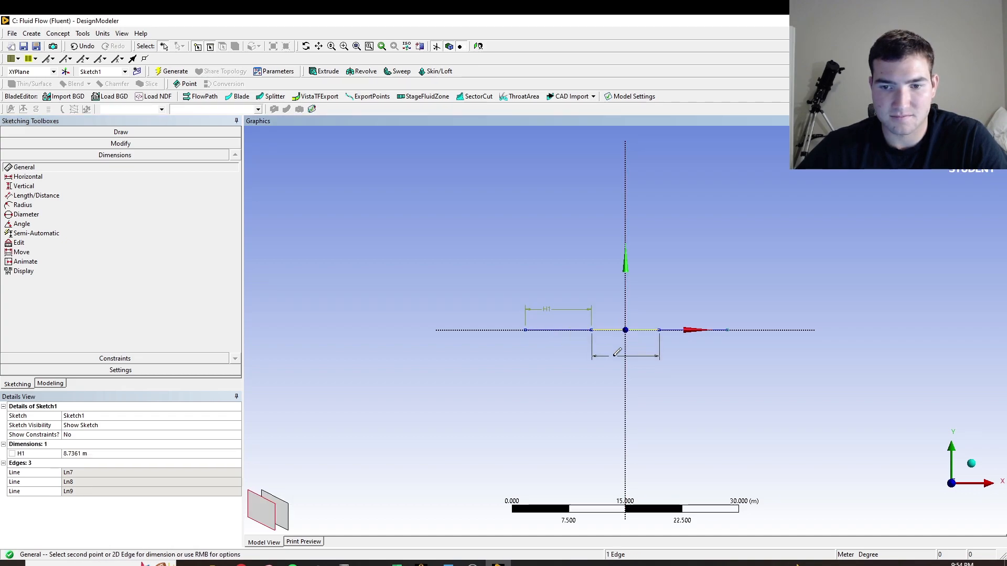
click(620, 355)
click(680, 330)
click(682, 302)
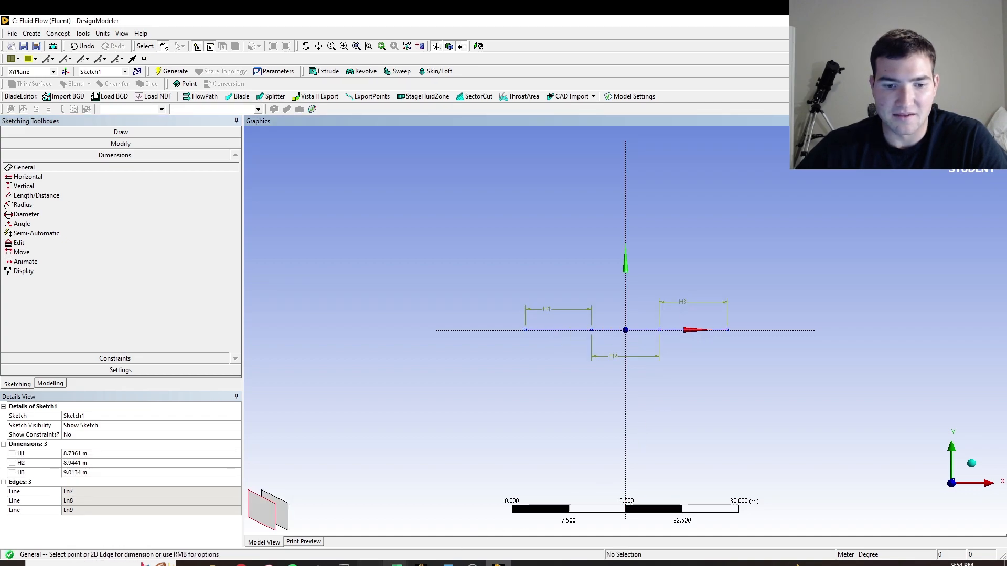
- Look up the section lengths in the wind tunnel project PDF and set the left line's length (H1) to 1.1176 m
click(447, 563)
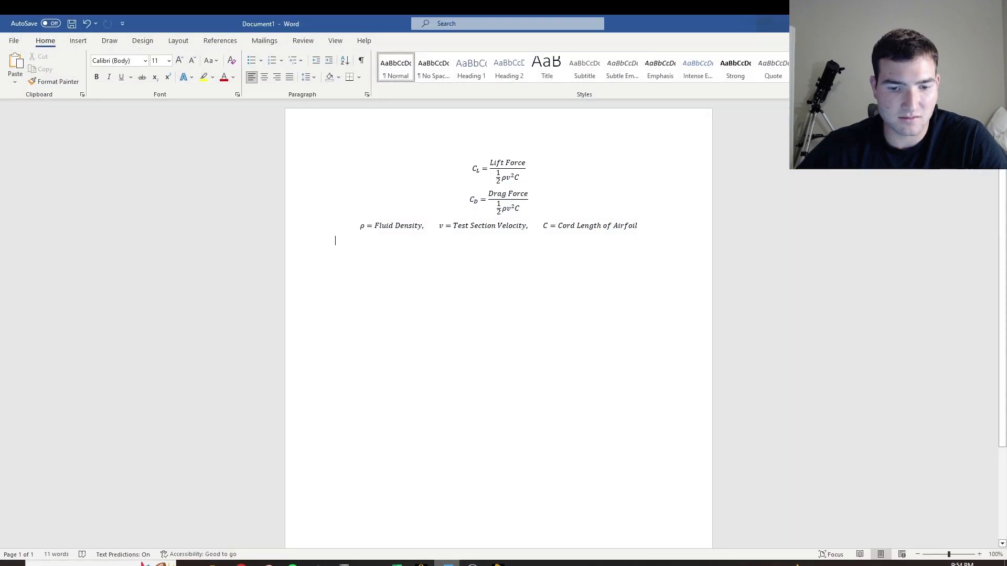
click(447, 564)
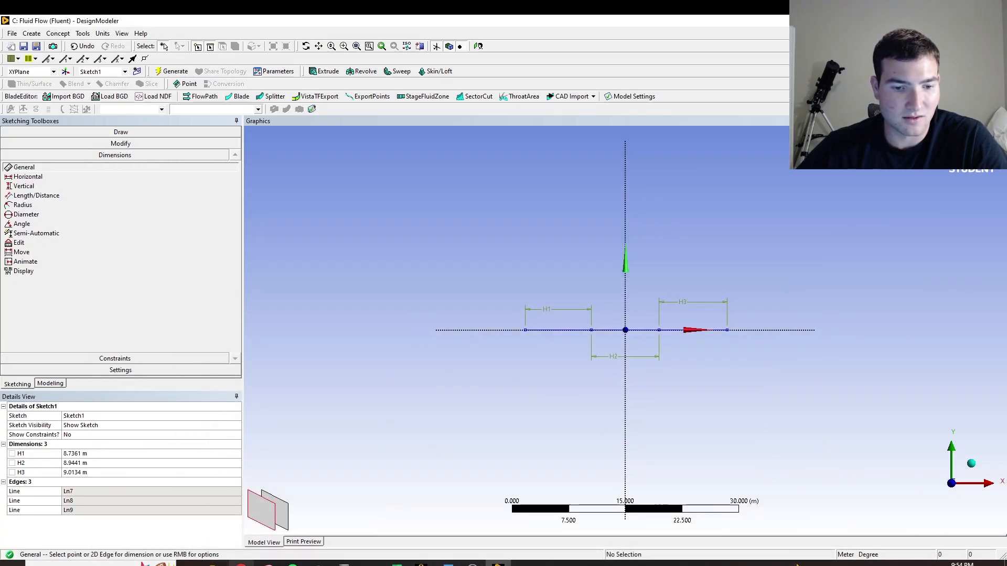
click(241, 563)
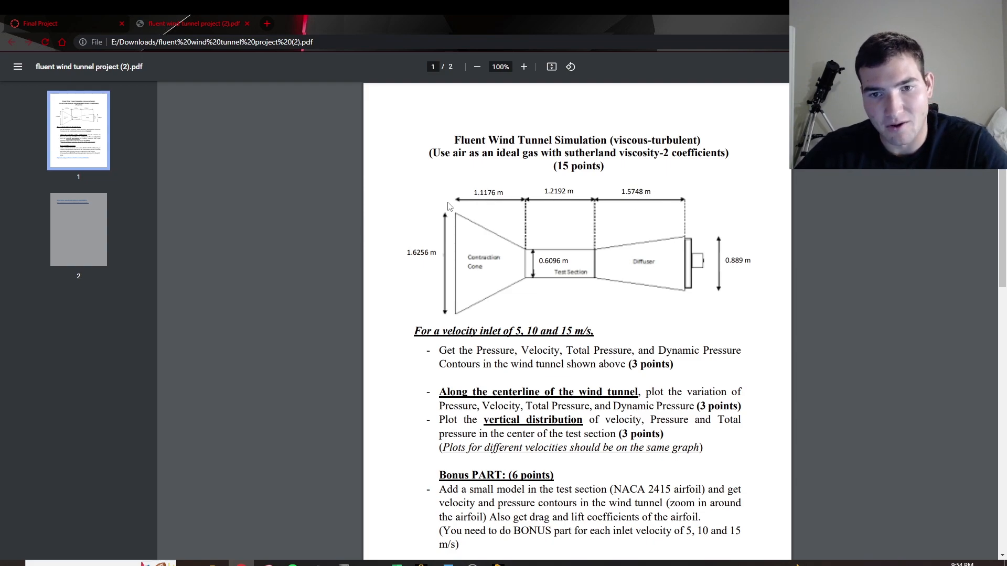
click(498, 564)
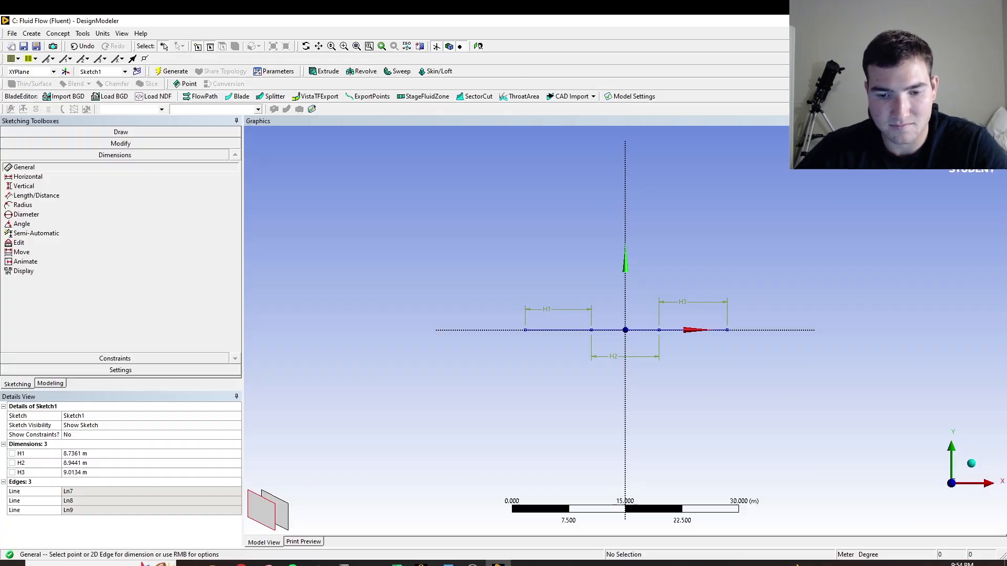
click(84, 454)
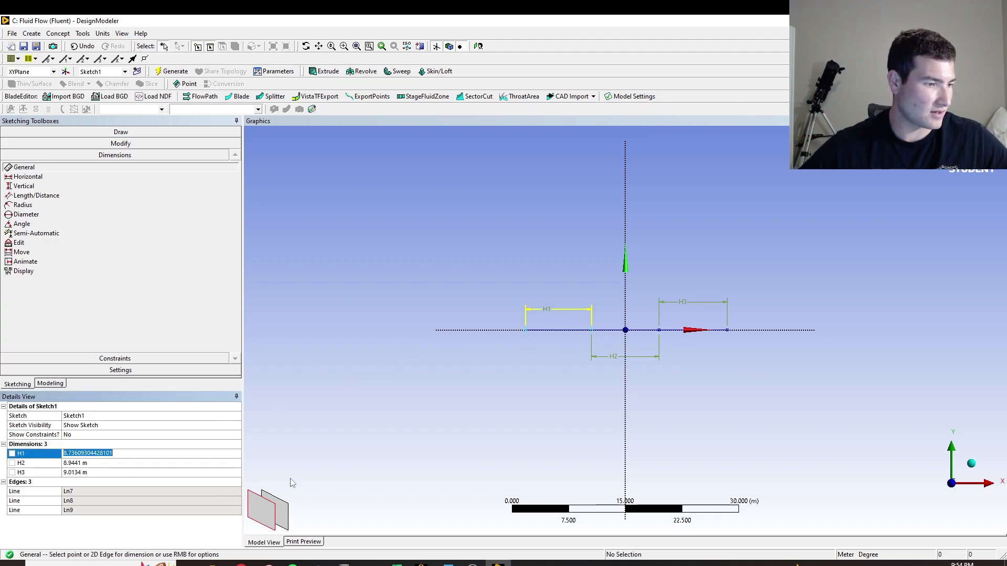
text(1.11)
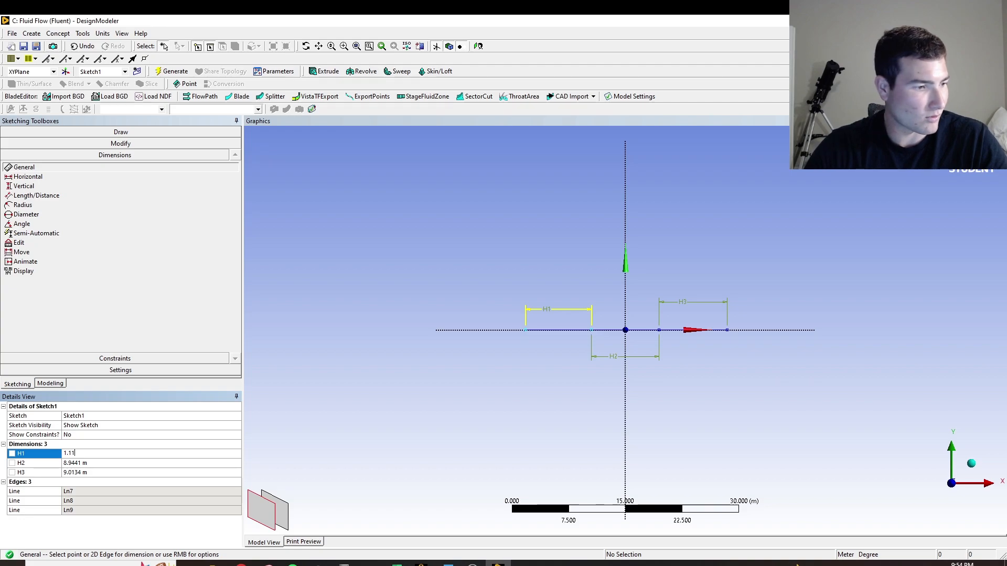
text(76)
key(Return)
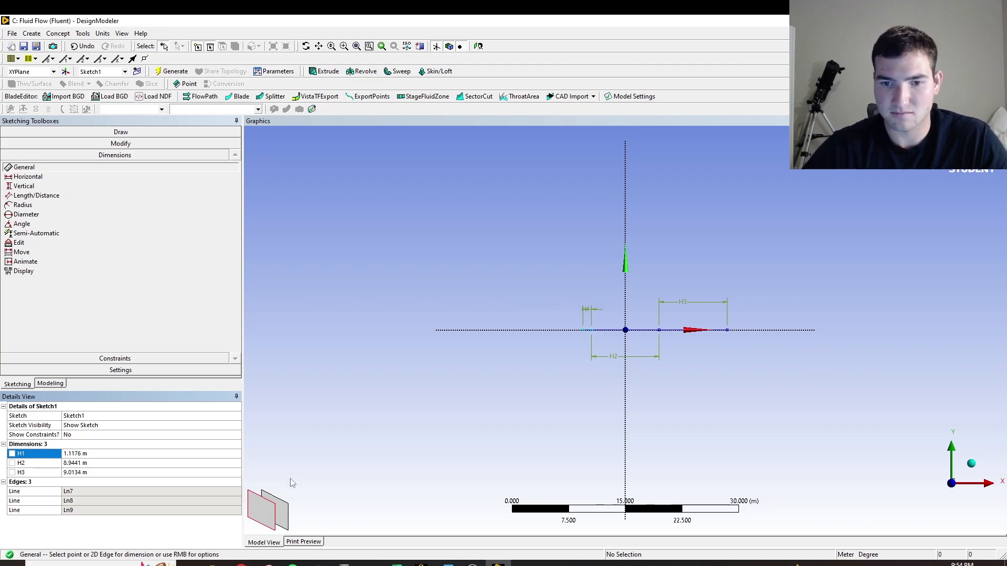
- Set the middle line's length (H2) to 1.2192 m and the right line's length (H3) to 1.5748 m
click(93, 463)
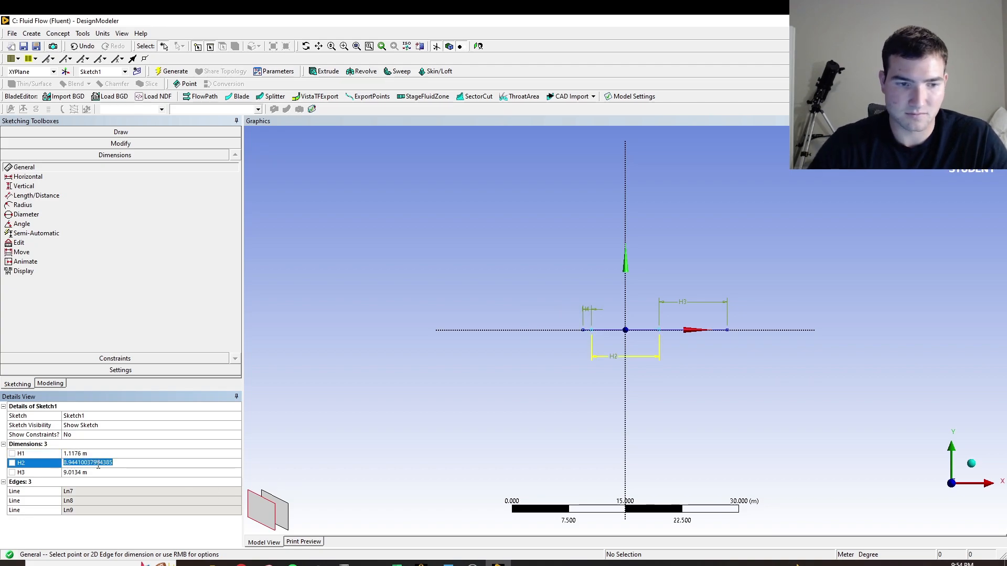
key(BackSpace)
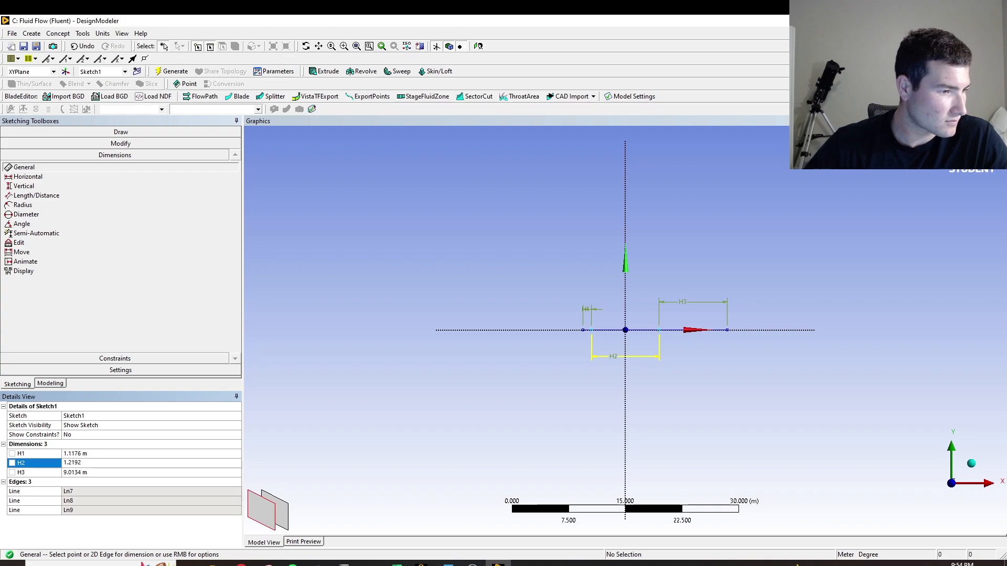
key(Return)
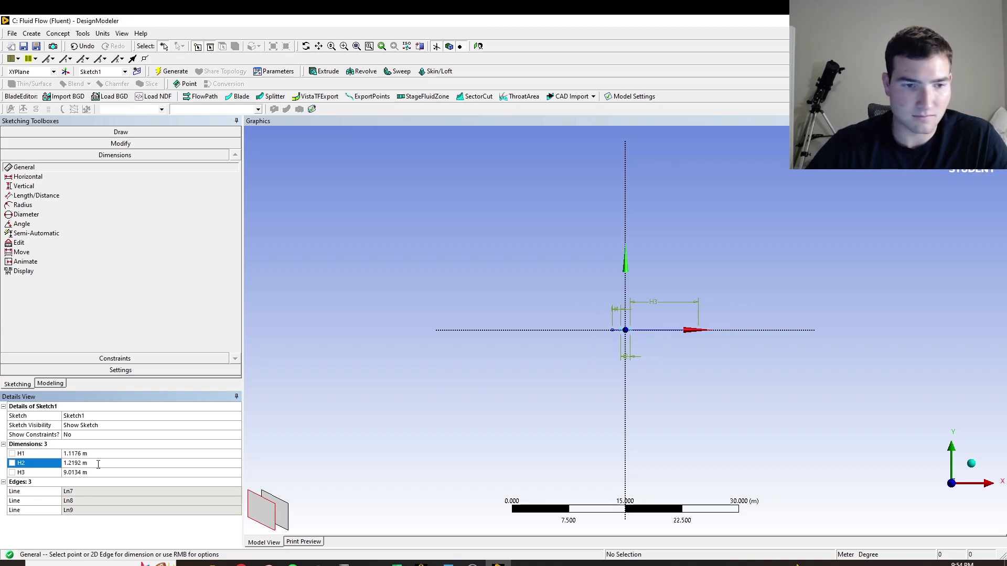
click(96, 472)
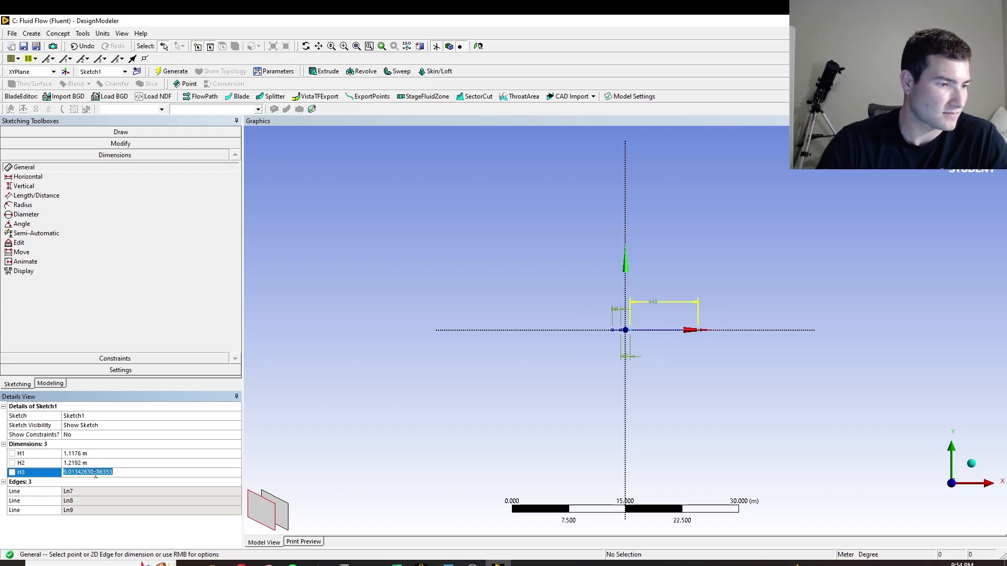
text(1.57)
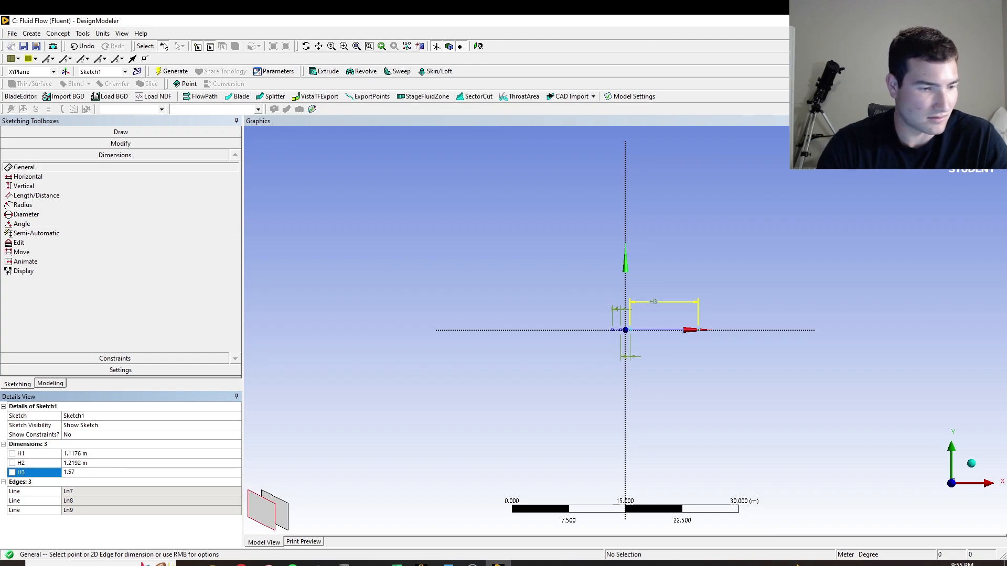
text(48)
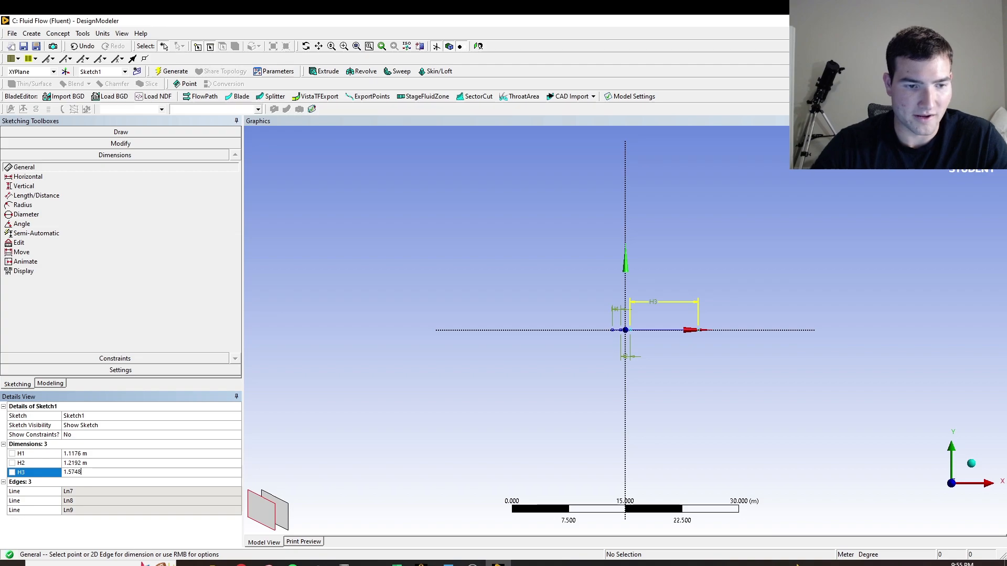
key(Return)
- Draw four separate vertical lines crossing the X axis, spaced from left to right and each roughly 3 to 4 m long
scroll(666, 316, up, 5)
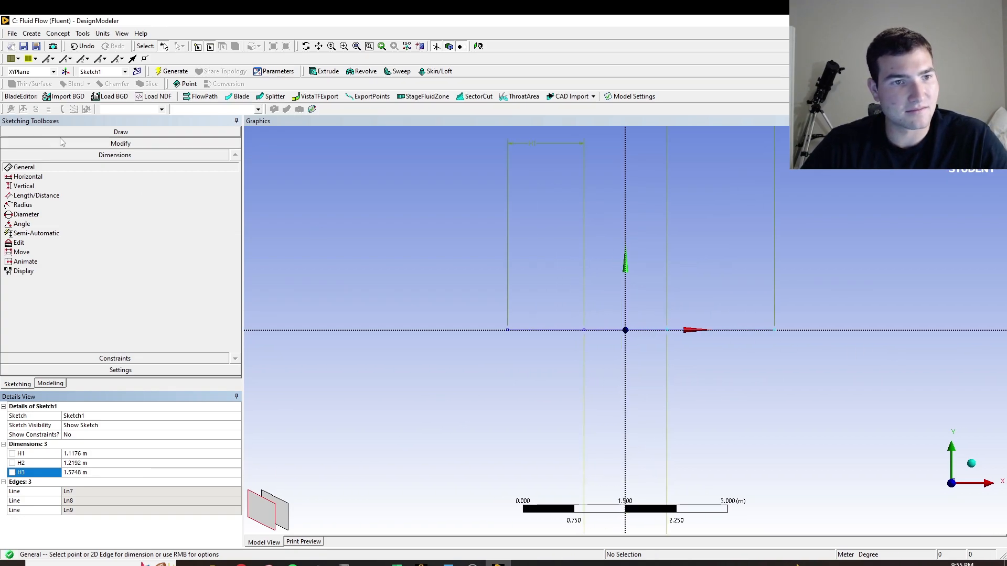
click(96, 132)
click(20, 144)
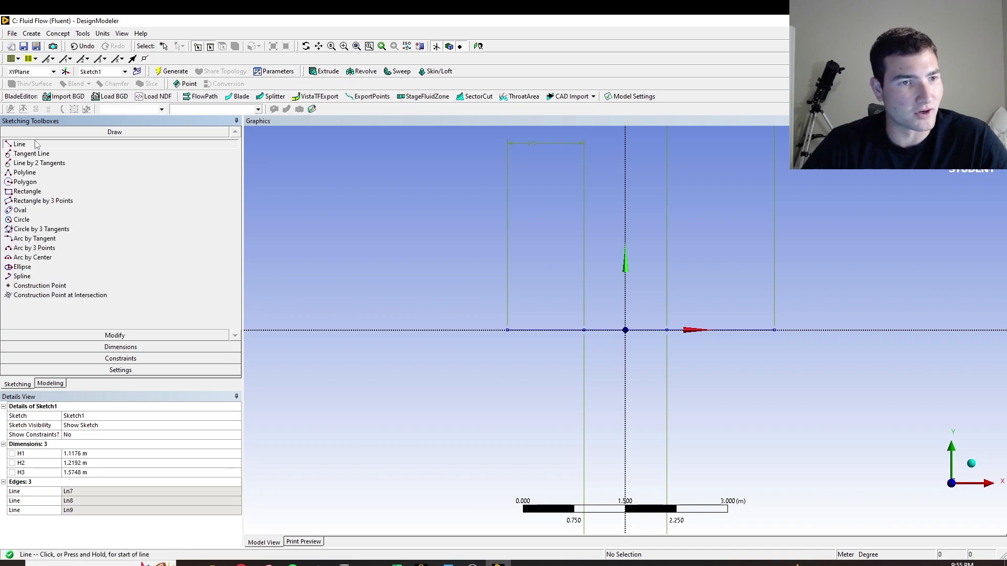
click(460, 240)
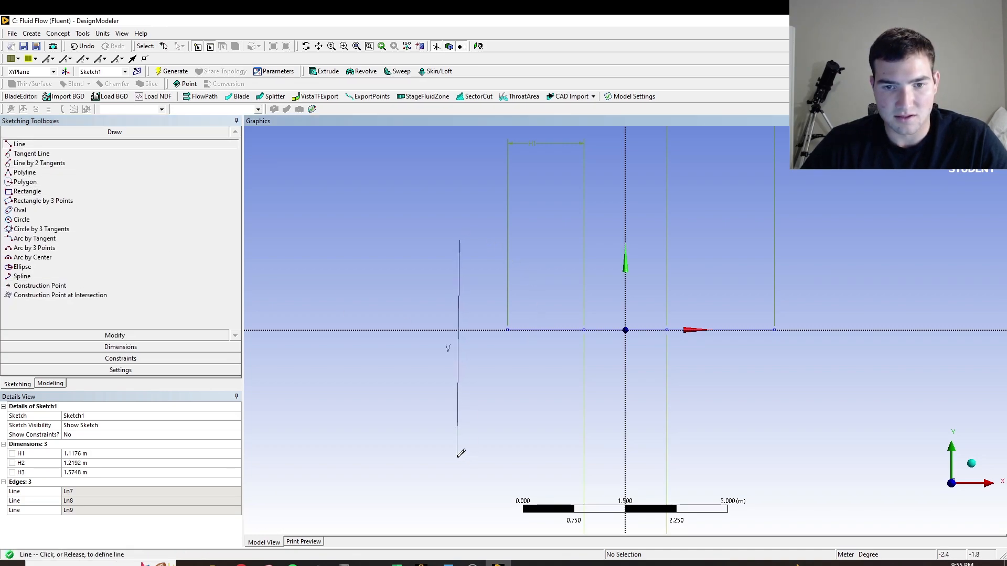
click(459, 457)
click(560, 249)
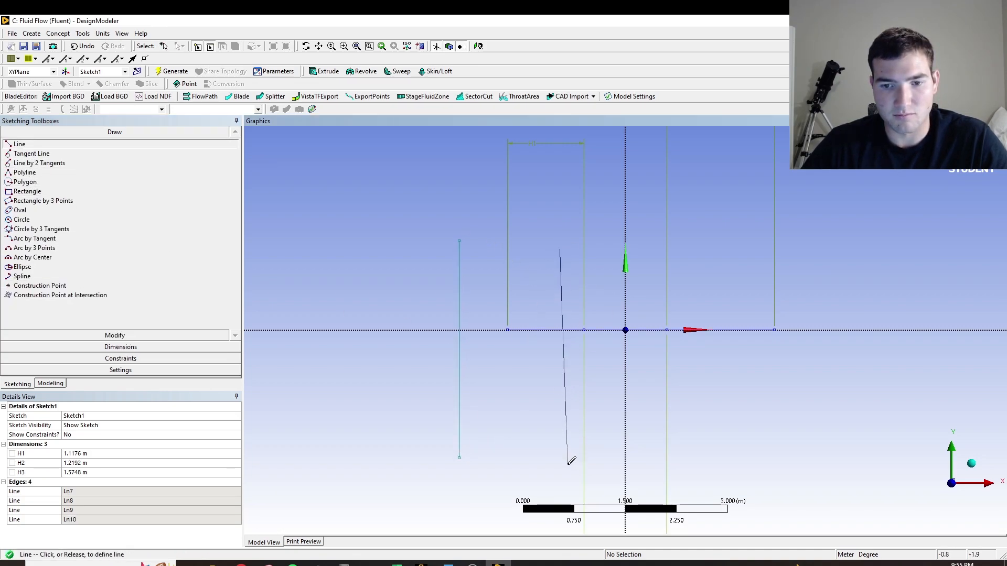
click(559, 464)
click(638, 249)
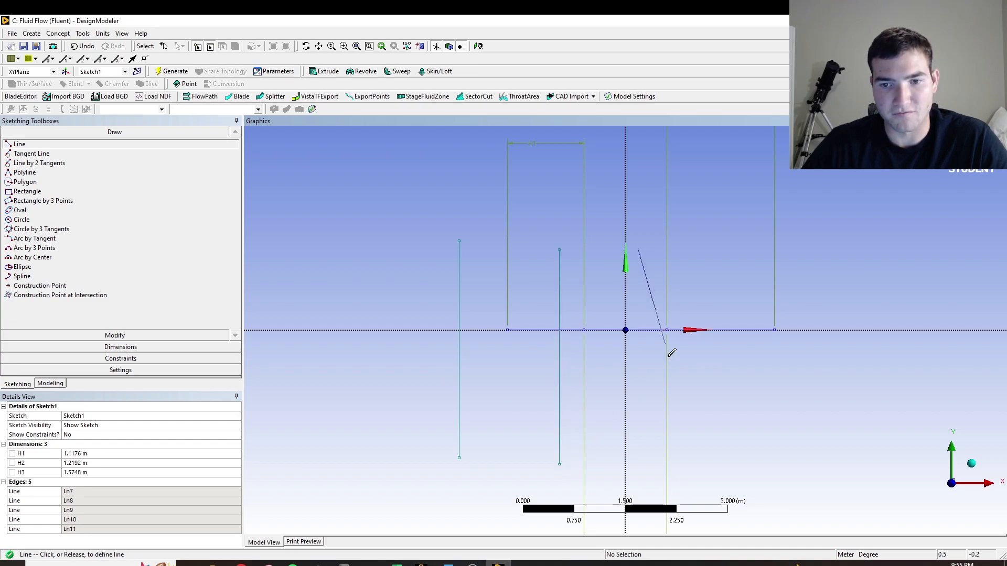
click(637, 481)
click(722, 241)
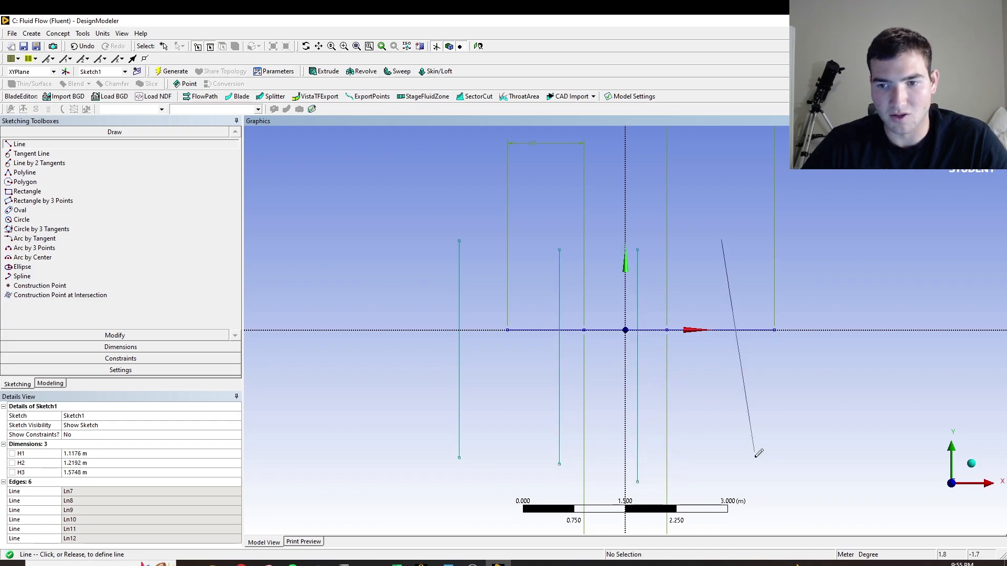
click(721, 491)
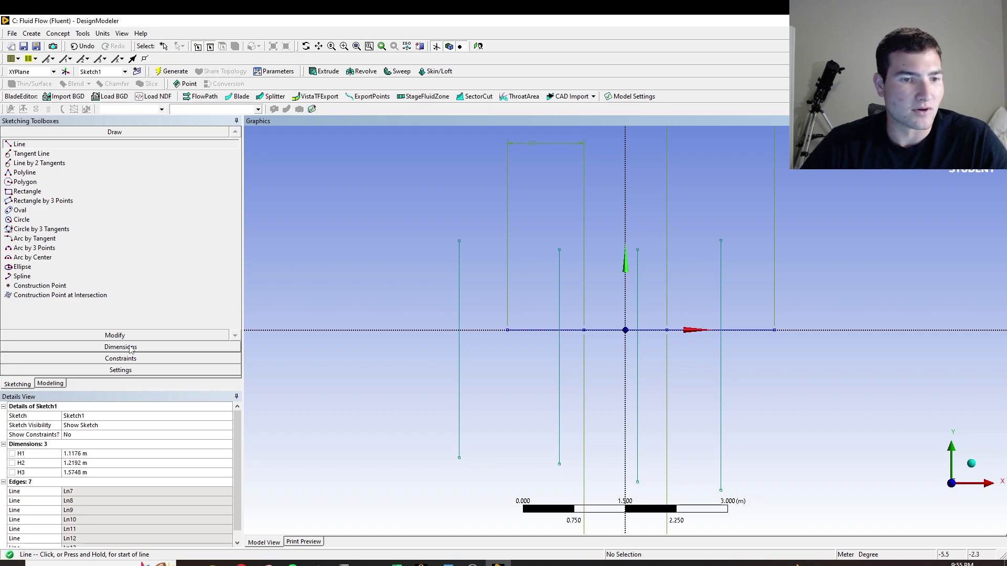
- Apply Midpoint constraints that centre the four vertical lines, in order, on the four endpoints of the horizontal lines
click(131, 370)
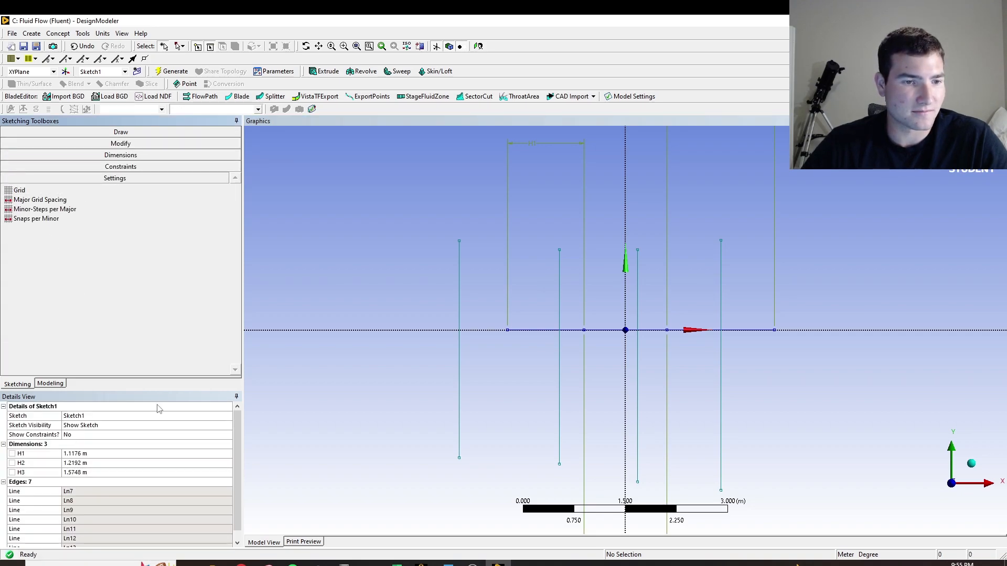
click(126, 166)
click(25, 235)
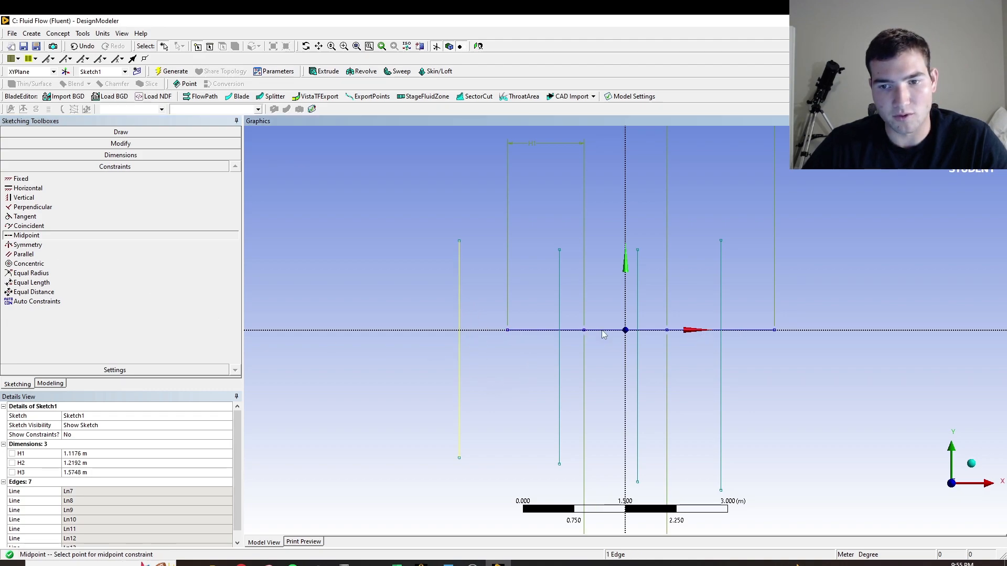
click(507, 330)
click(559, 304)
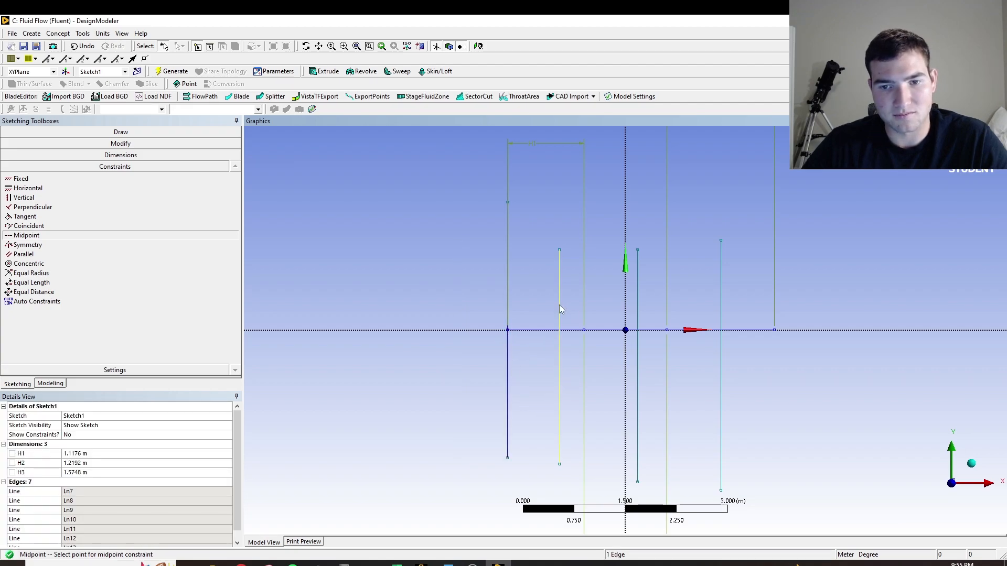
click(584, 330)
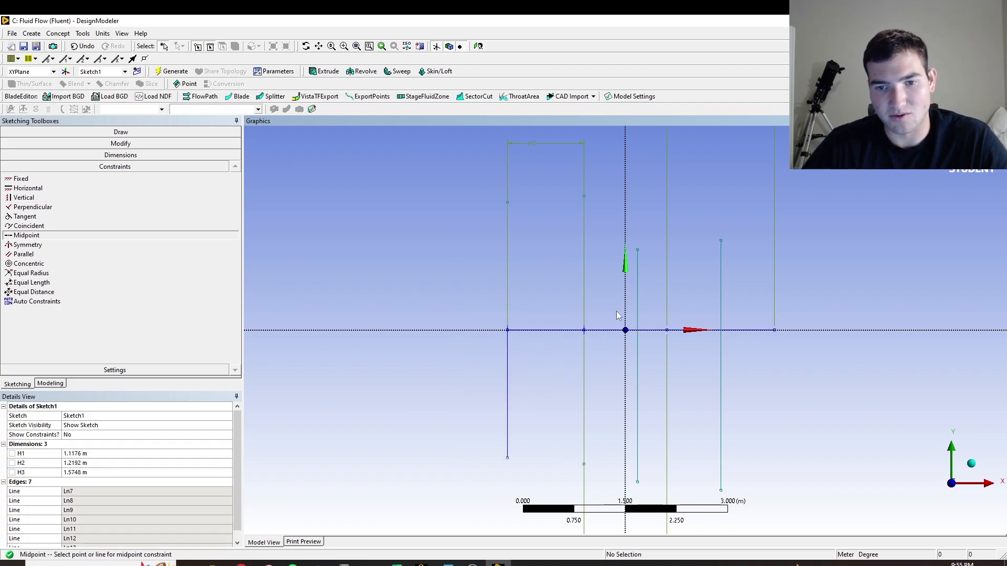
click(638, 301)
click(668, 331)
click(721, 297)
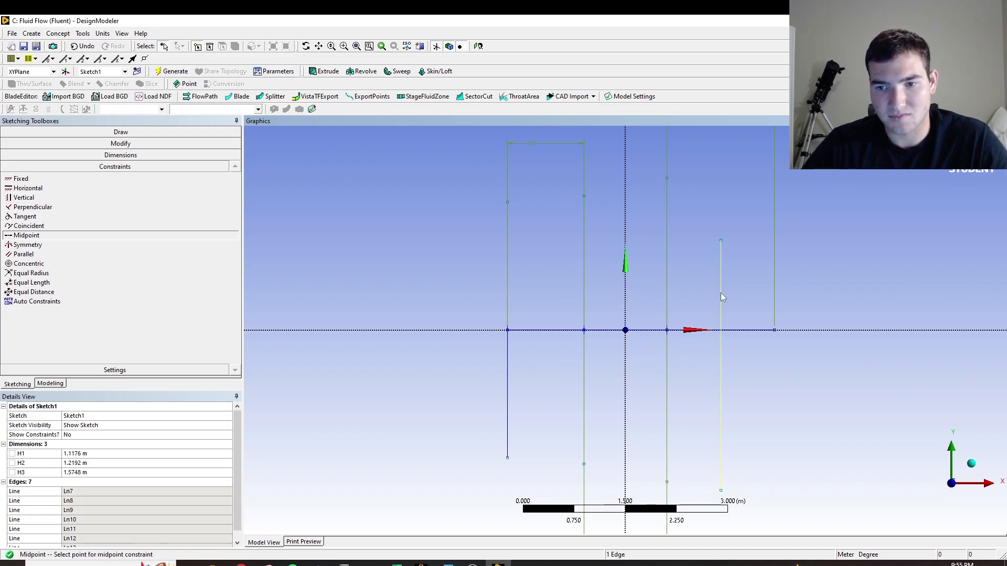
click(775, 330)
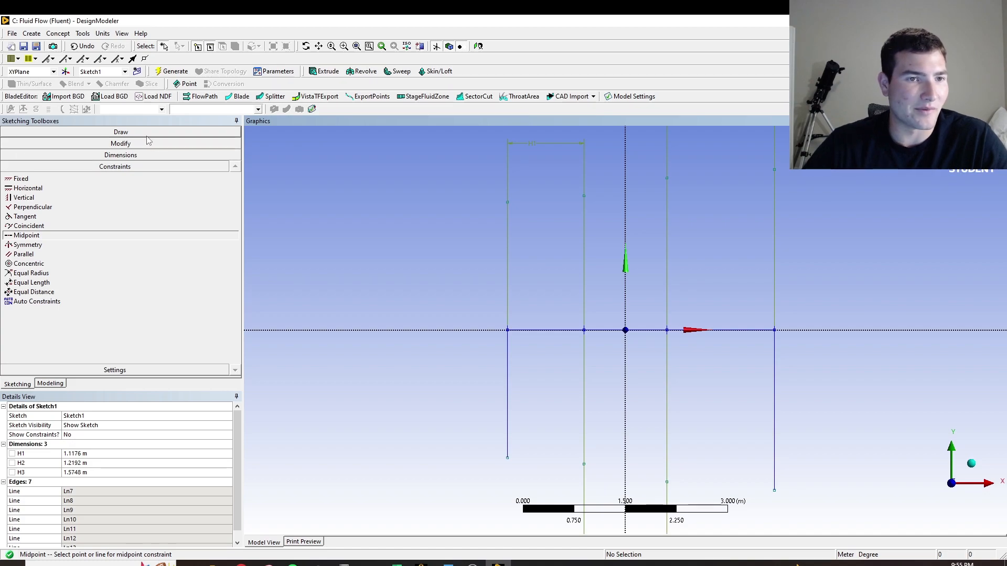
- Dimension the heights of the four vertical lines from left to right
click(121, 155)
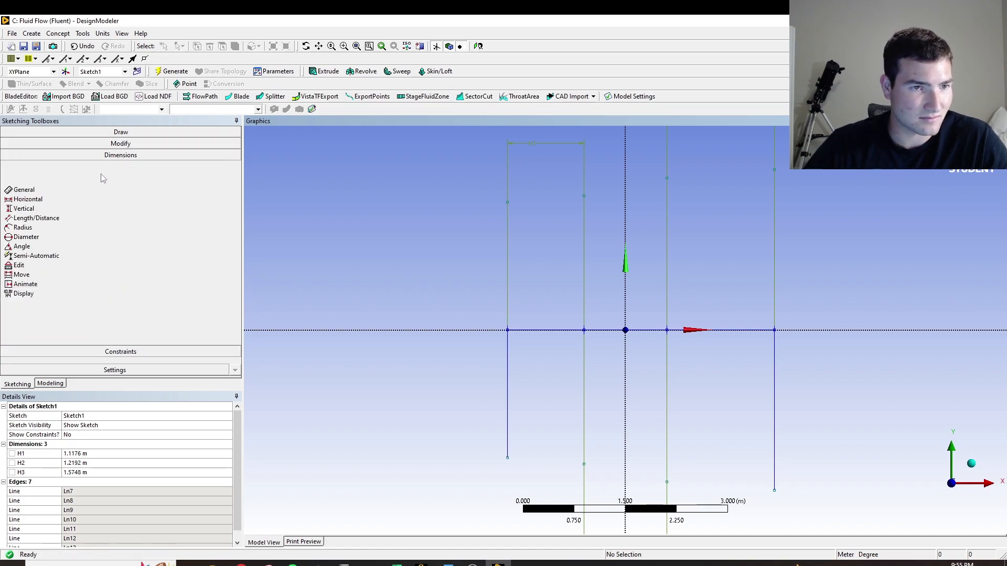
click(508, 288)
click(461, 294)
click(584, 258)
click(539, 261)
click(666, 256)
click(659, 256)
click(777, 259)
click(753, 258)
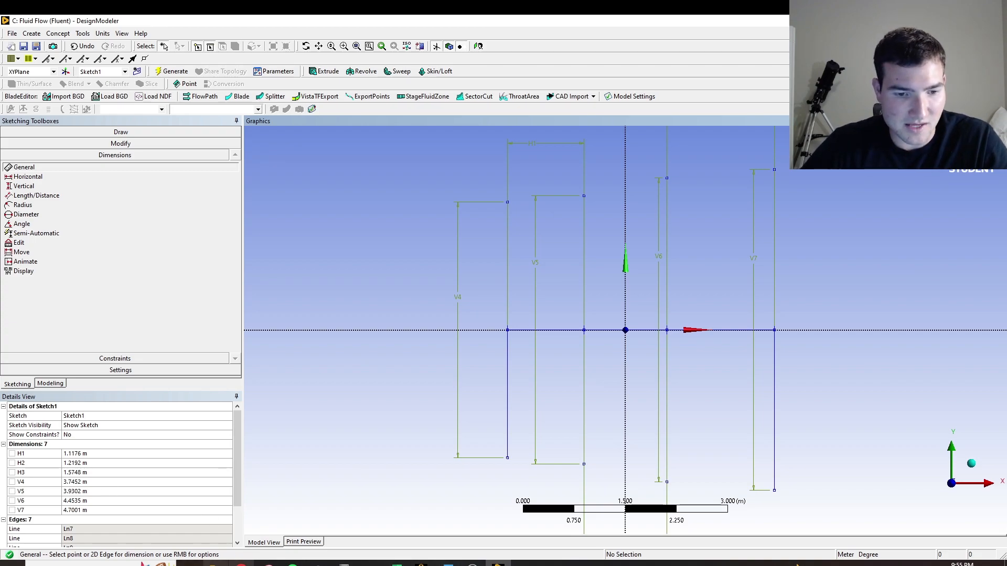
- Look up the section heights in the wind tunnel PDF and set V4 to 1.6256 m and V5 to 0.6096 m
click(241, 564)
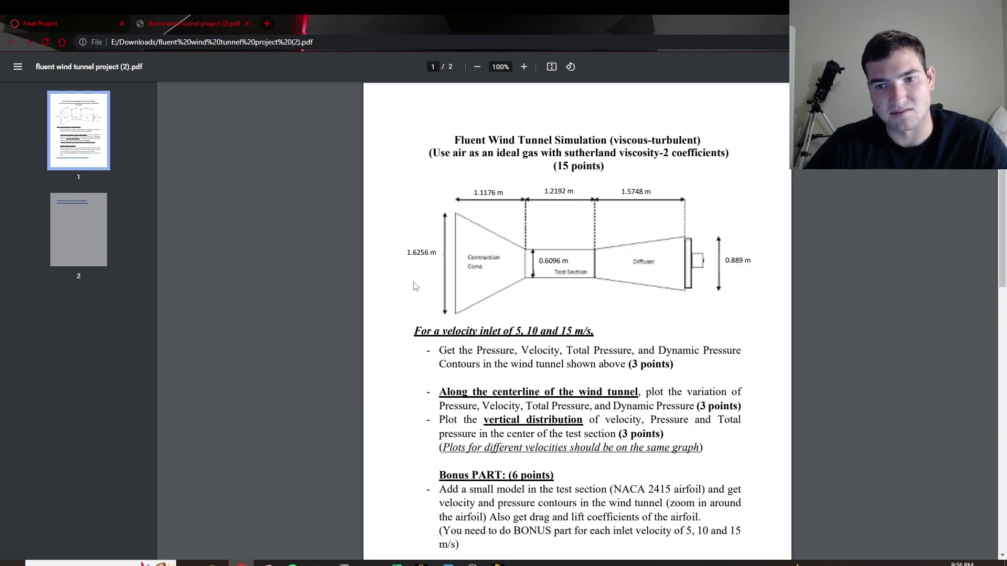
click(498, 564)
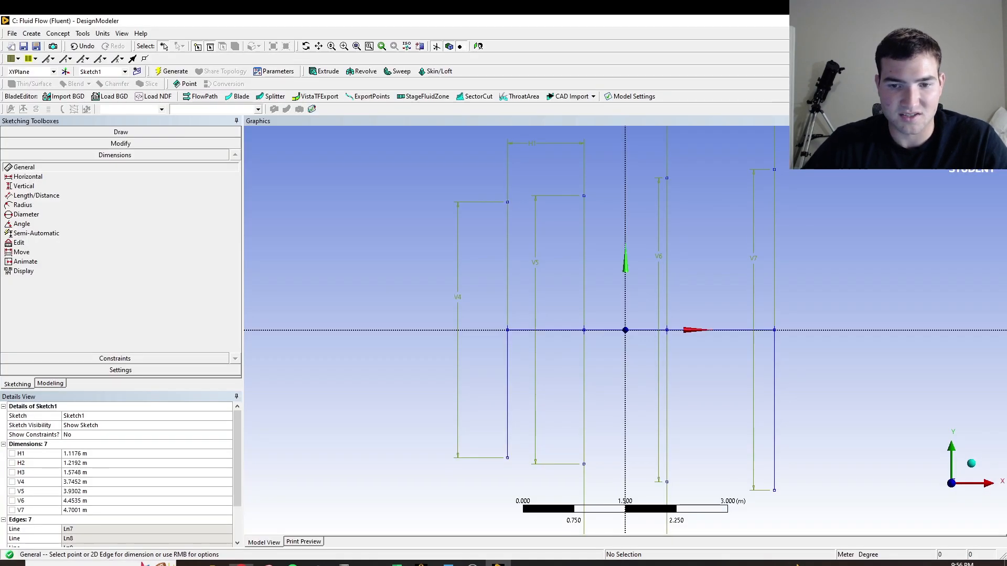
click(76, 480)
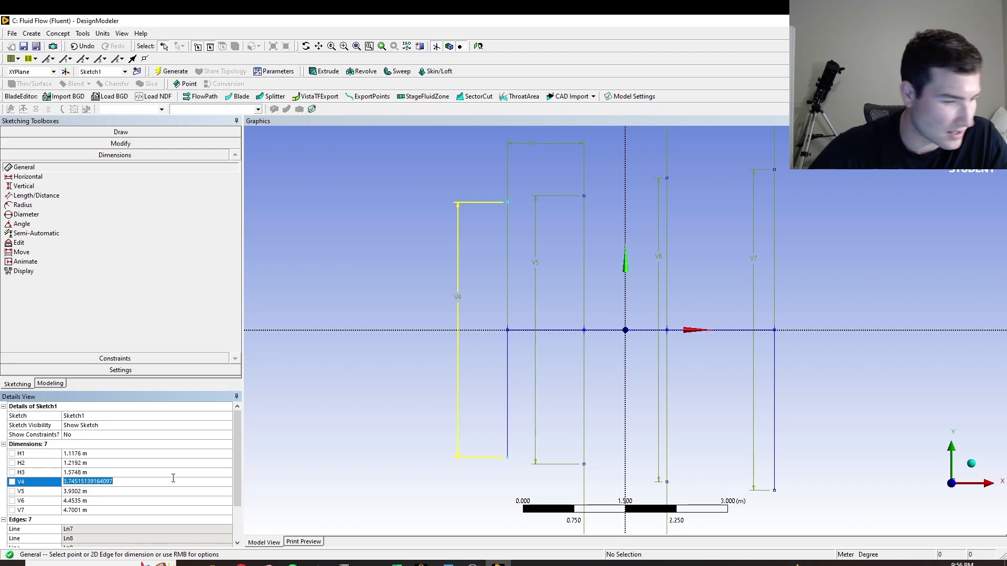
text(1.6256)
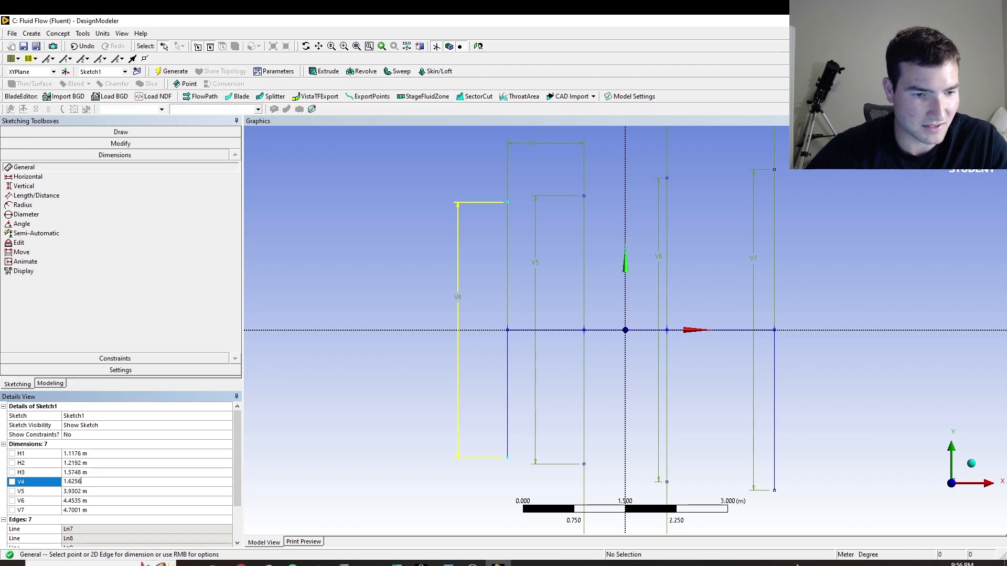
key(Return)
click(131, 492)
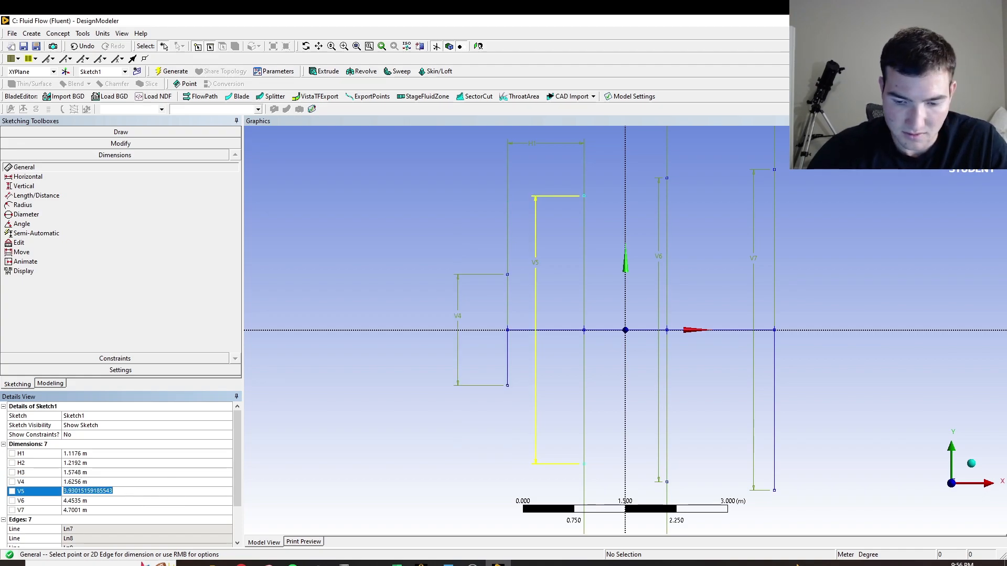
text(0.6096)
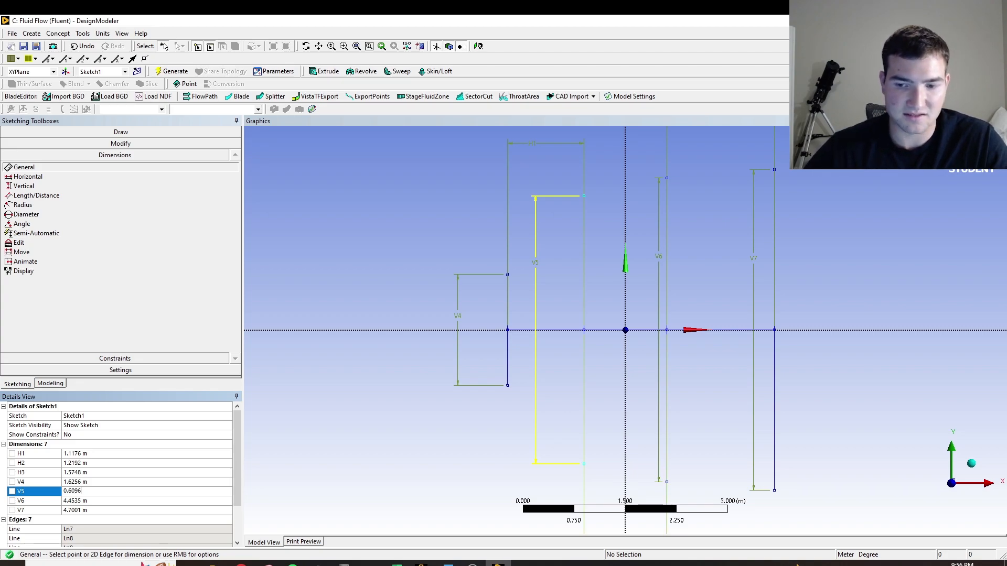
key(Return)
- Set the third vertical line's height (V6) to 0.6096 m and the rightmost line's height (V7) to 0.889 m
click(96, 500)
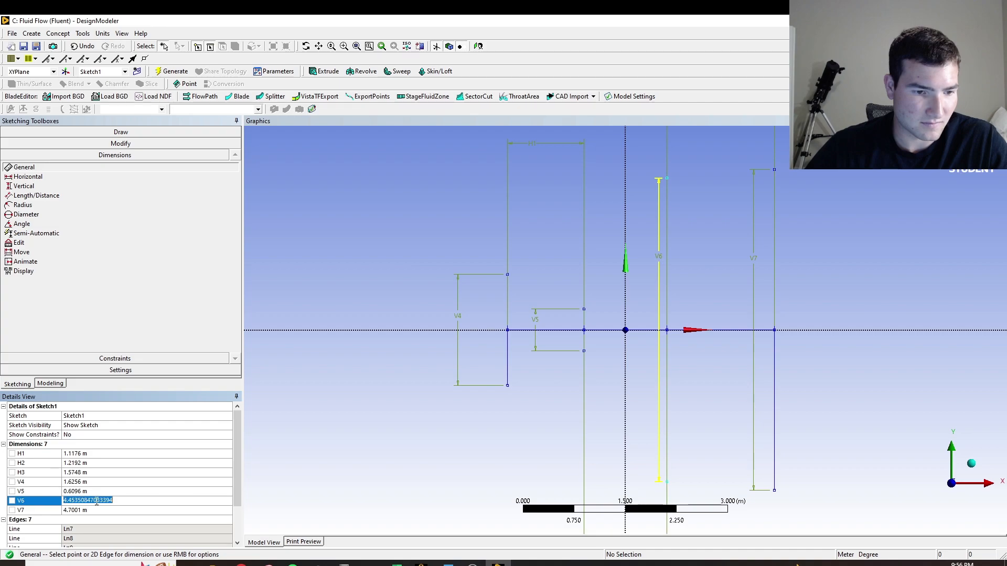
text(0.6096)
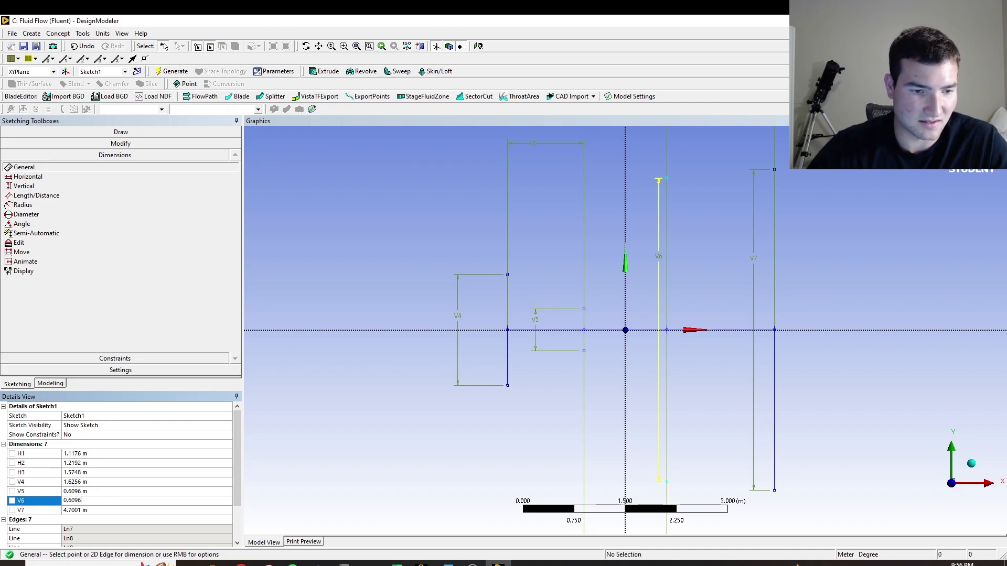
key(Return)
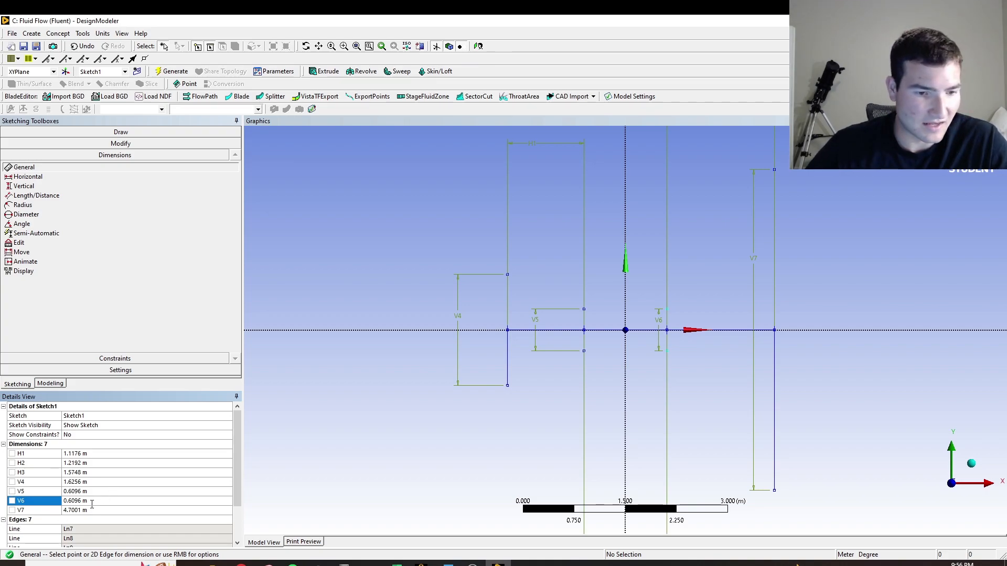
click(87, 510)
text(0.889)
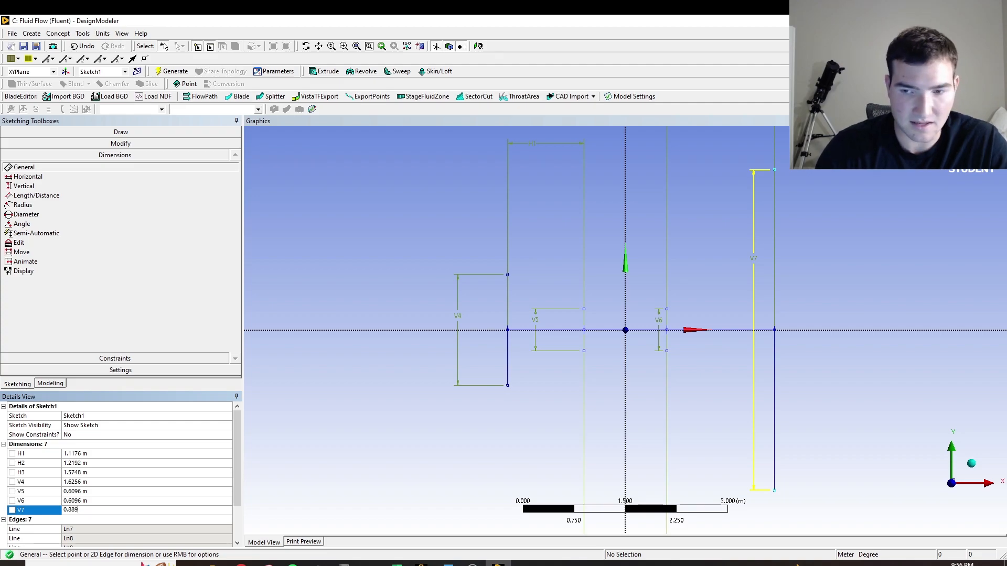
key(Return)
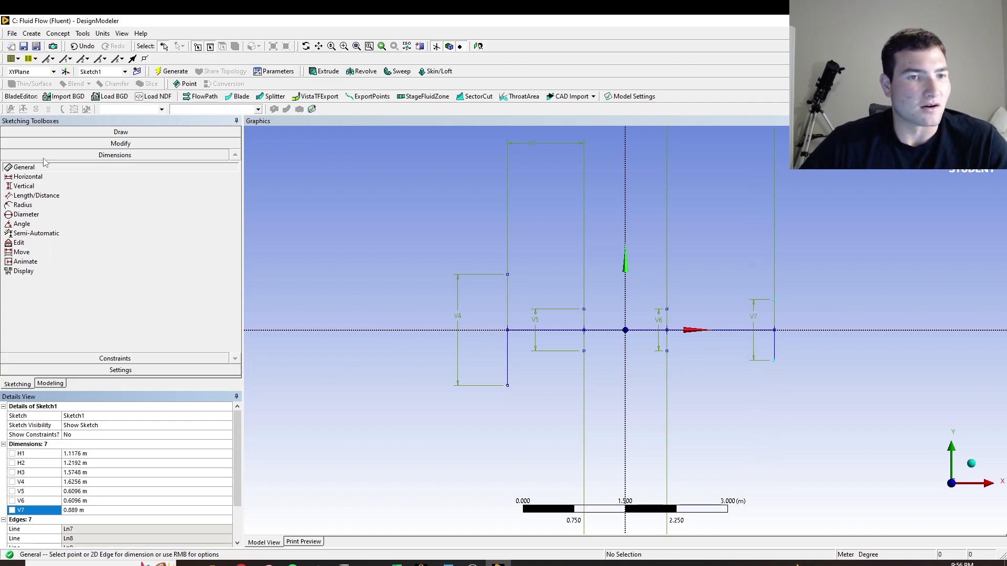
- Draw the upper contraction wall from the leftmost vertical line's top end to the second vertical line's top end
click(30, 143)
click(28, 132)
click(21, 144)
mouse_move(507, 274)
mouse_down()
mouse_move(613, 309)
mouse_move(584, 309)
mouse_move(658, 310)
mouse_move(639, 315)
mouse_up()
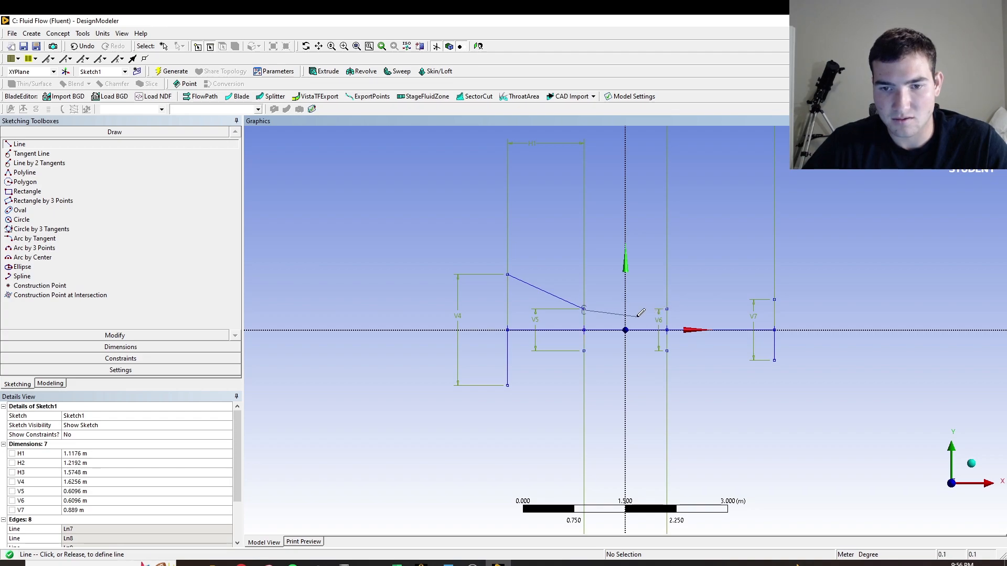
key(Escape)
key(Escape)
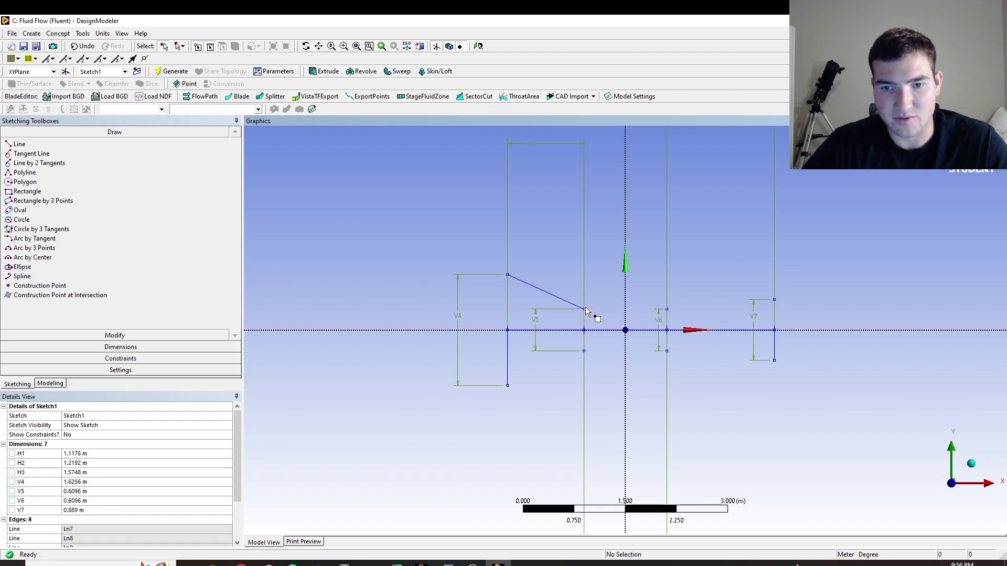
- Join the vertical lines' remaining endpoints with lines for the upper test section and diffuser walls and all three lower walls
click(69, 147)
drag(583, 309, 774, 299)
drag(775, 359, 508, 384)
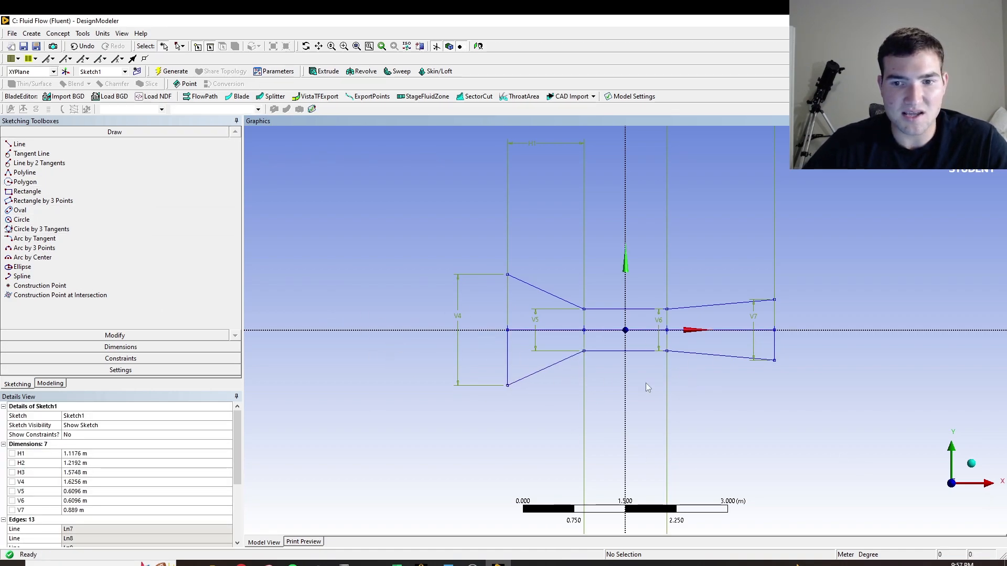
- Delete the three horizontal lines along the tunnel's centreline
click(529, 332)
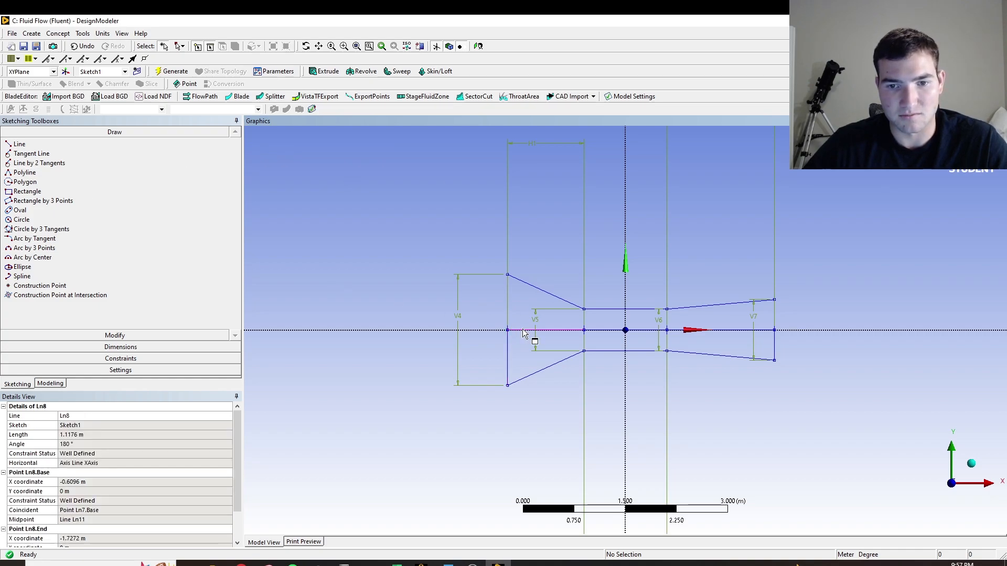
key(Delete)
click(611, 331)
key(Delete)
click(681, 331)
key(Delete)
- Delete the two inner vertical lines at the ends of the test section
click(667, 335)
key(Delete)
click(583, 329)
key(Delete)
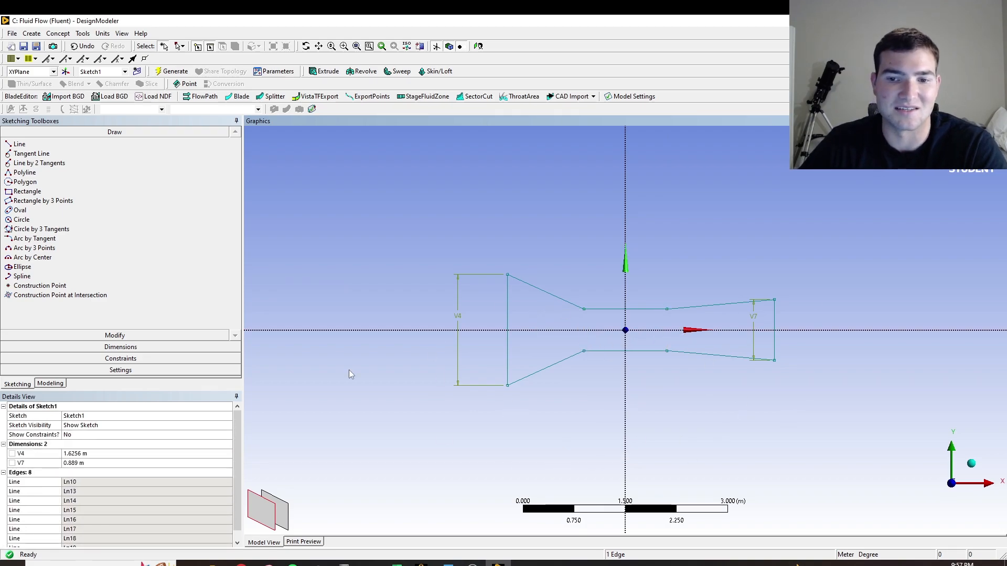
- Create a surface from Sketch1 on the XY plane, generate it, and switch back to the Workbench project
click(55, 33)
click(65, 109)
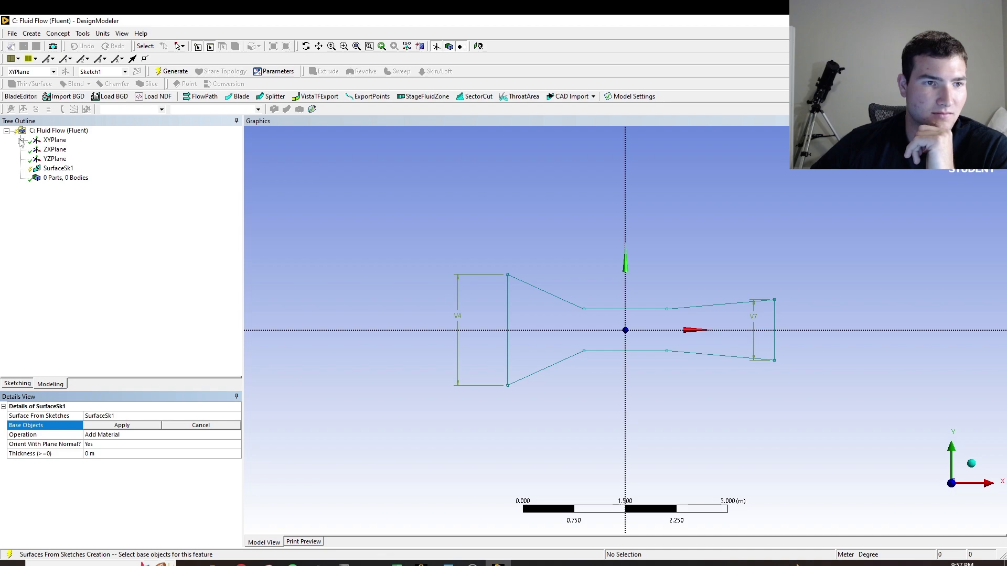
click(21, 141)
click(68, 150)
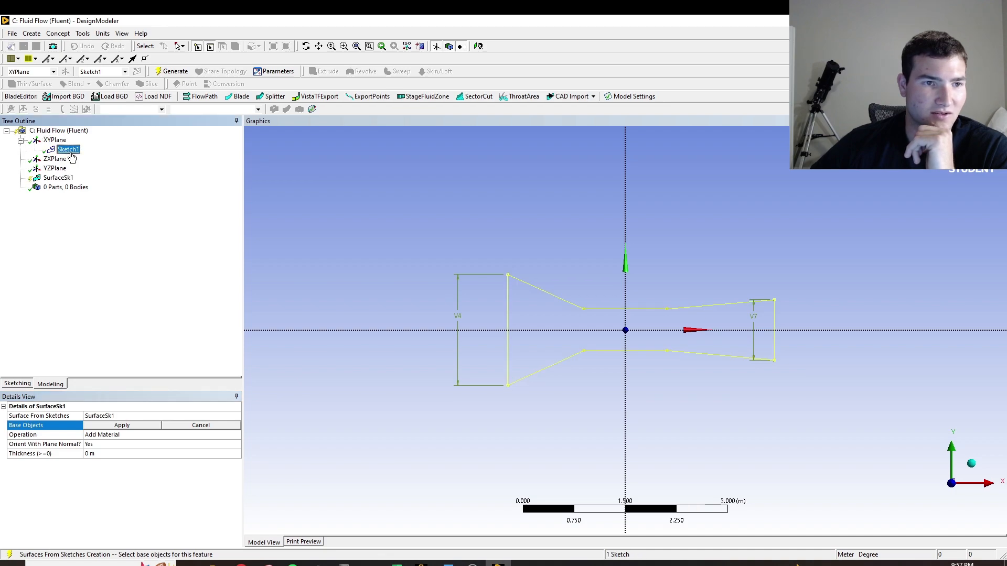
click(111, 427)
key(F5)
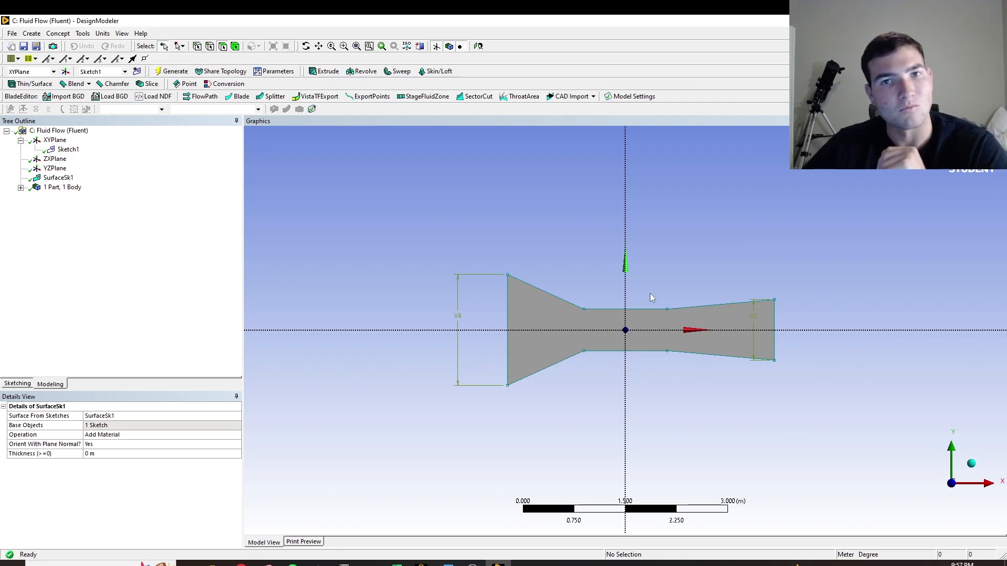
click(421, 563)
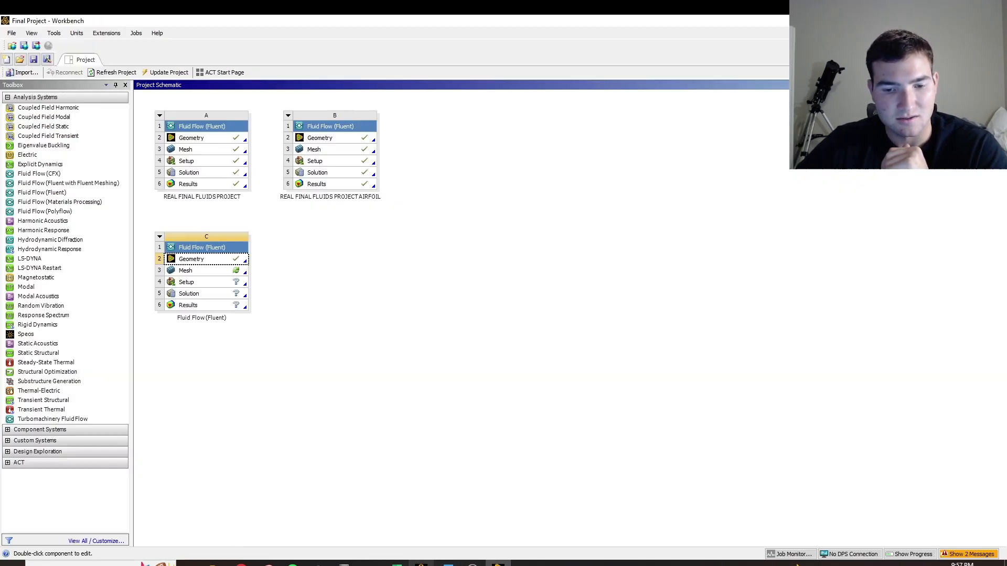
- Open system C's Mesh component in the Meshing window and generate a default mesh on the tunnel surface, viewed flat on the XY plane
double_click(189, 272)
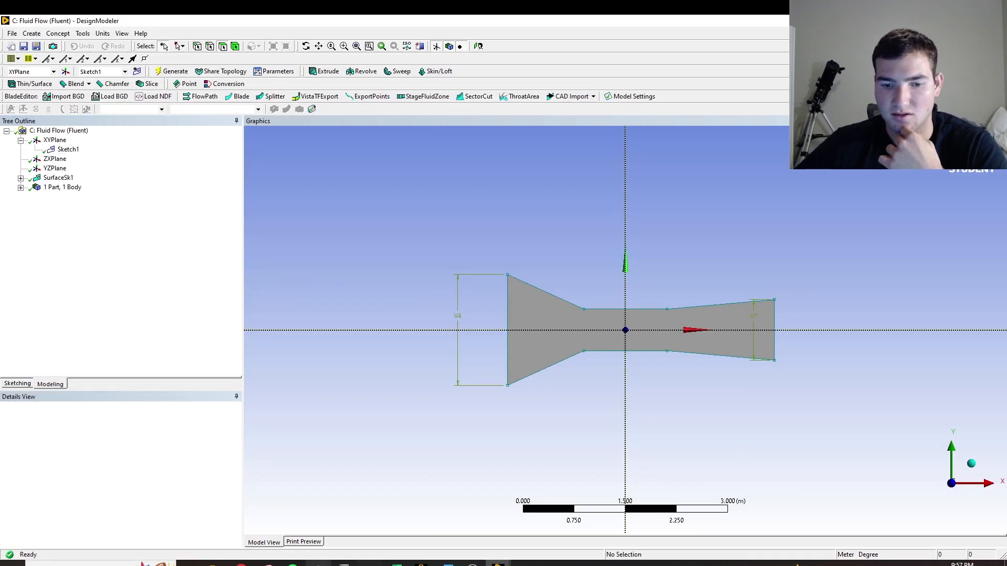
click(499, 561)
click(485, 555)
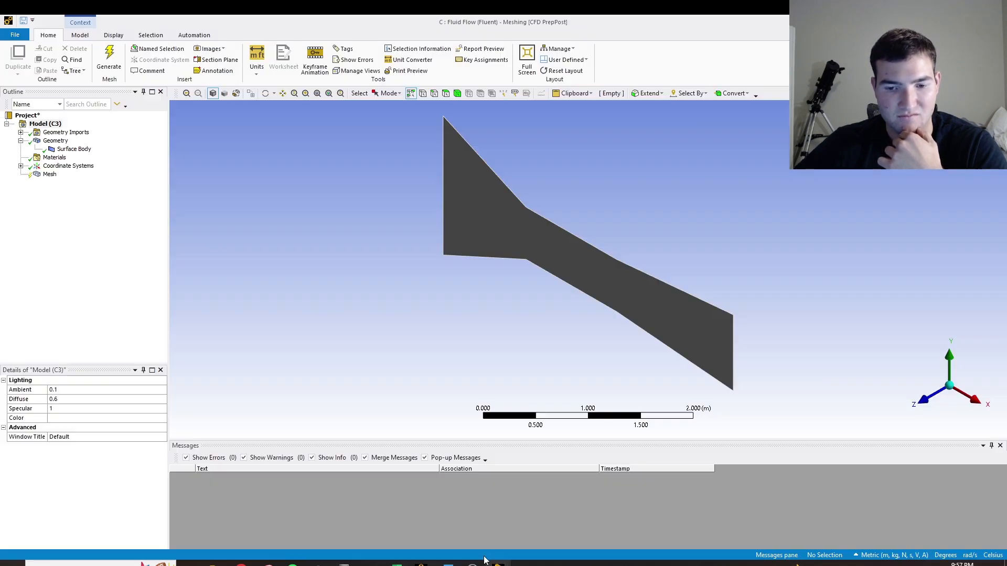
click(928, 396)
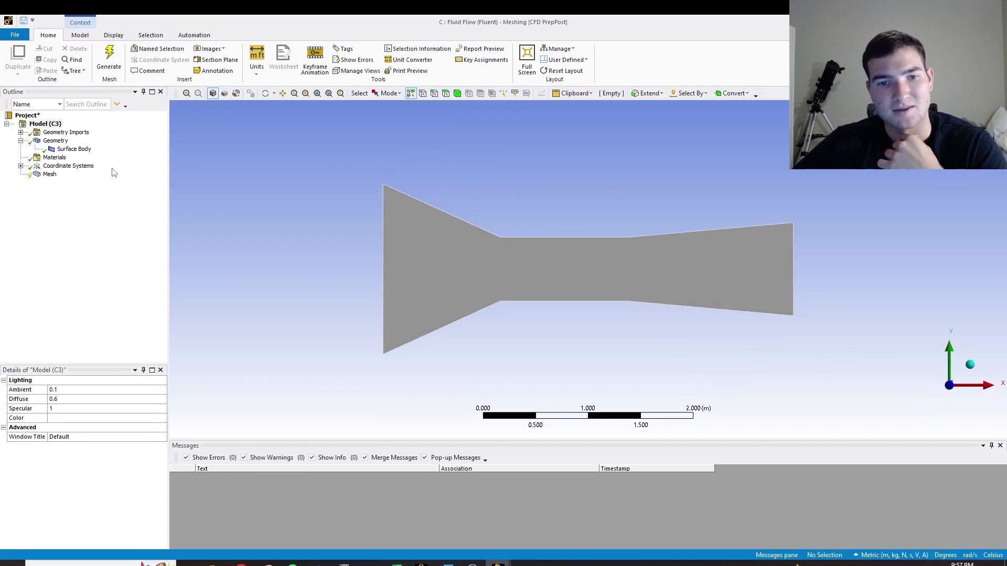
click(109, 60)
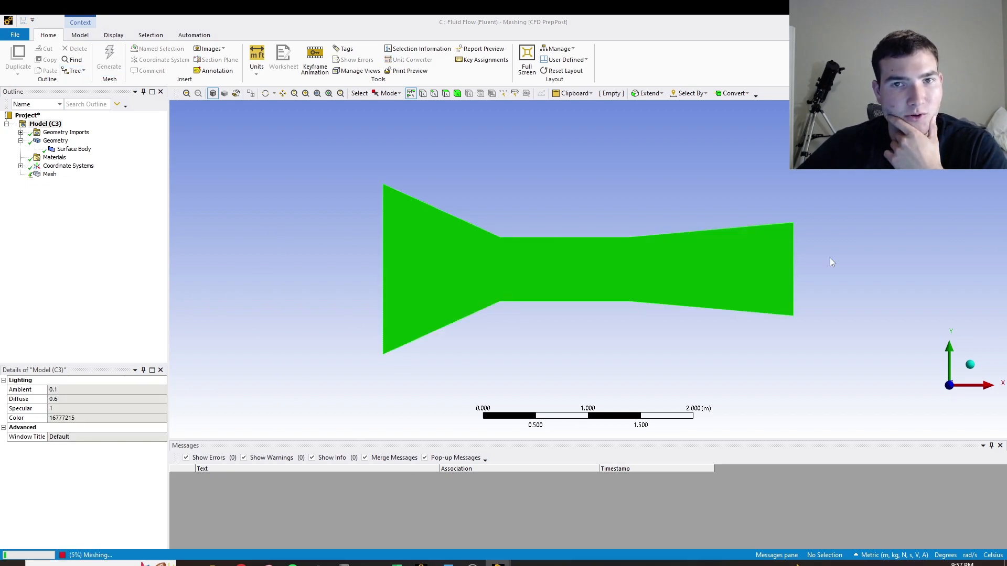
click(50, 175)
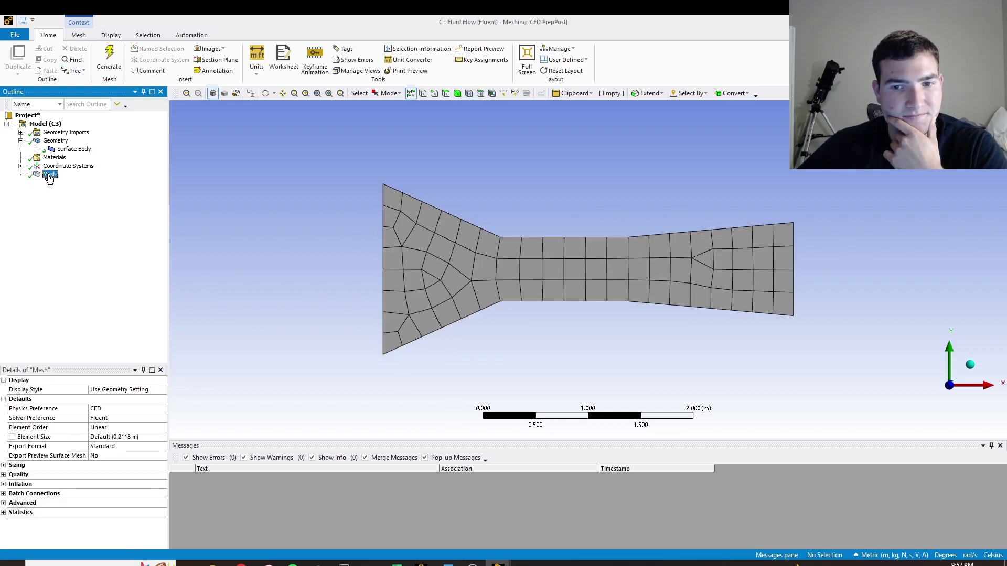
- Insert a mesh method on the tunnel surface body, set it to Triangles, and generate the mesh
right_click(50, 175)
mouse_move(69, 184)
click(180, 182)
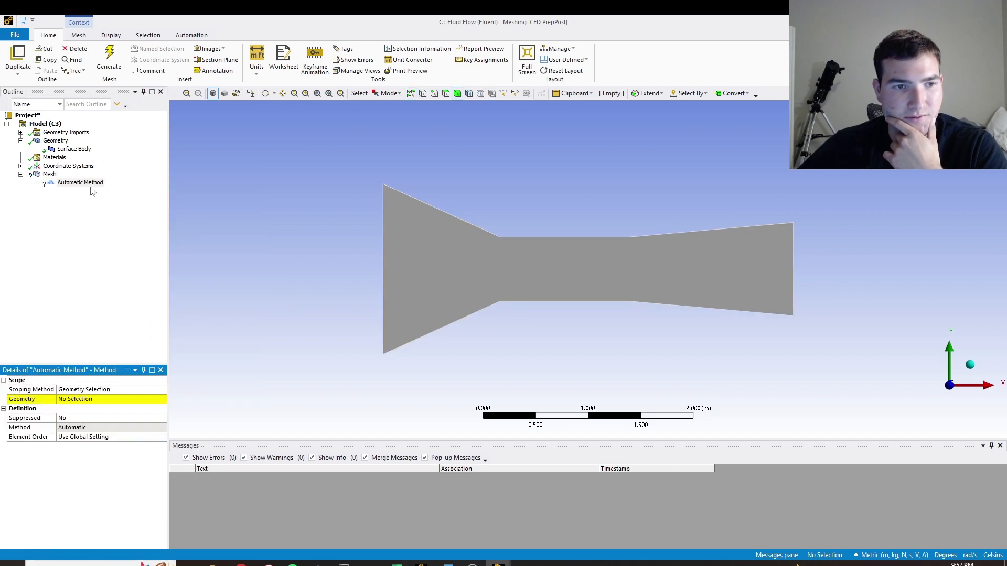
click(496, 291)
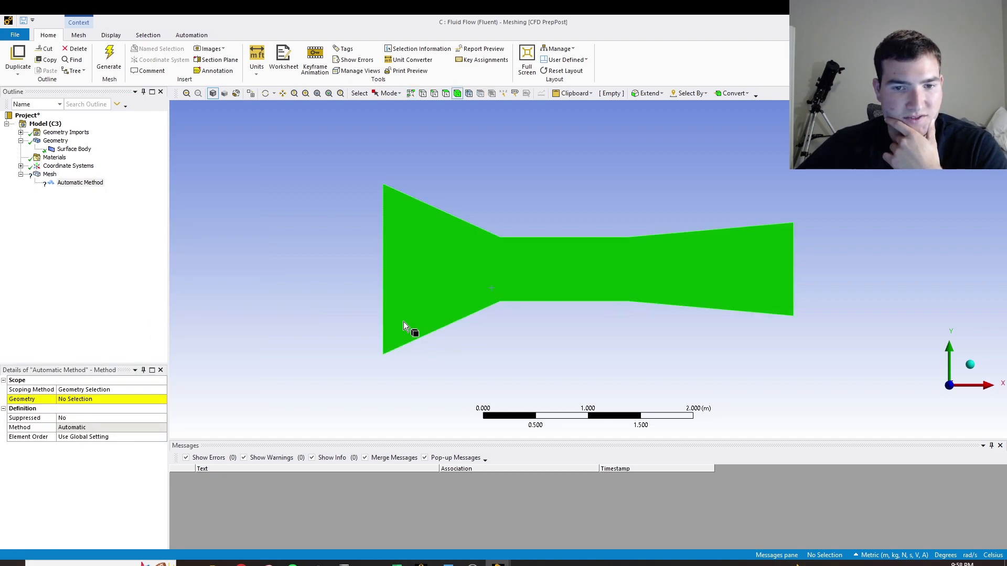
click(96, 403)
click(83, 399)
click(149, 429)
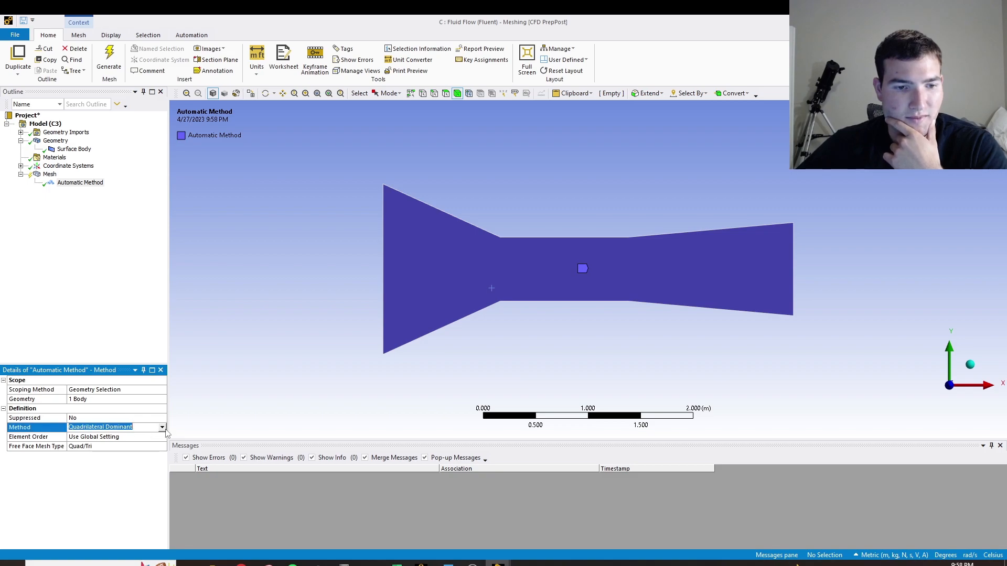
click(89, 444)
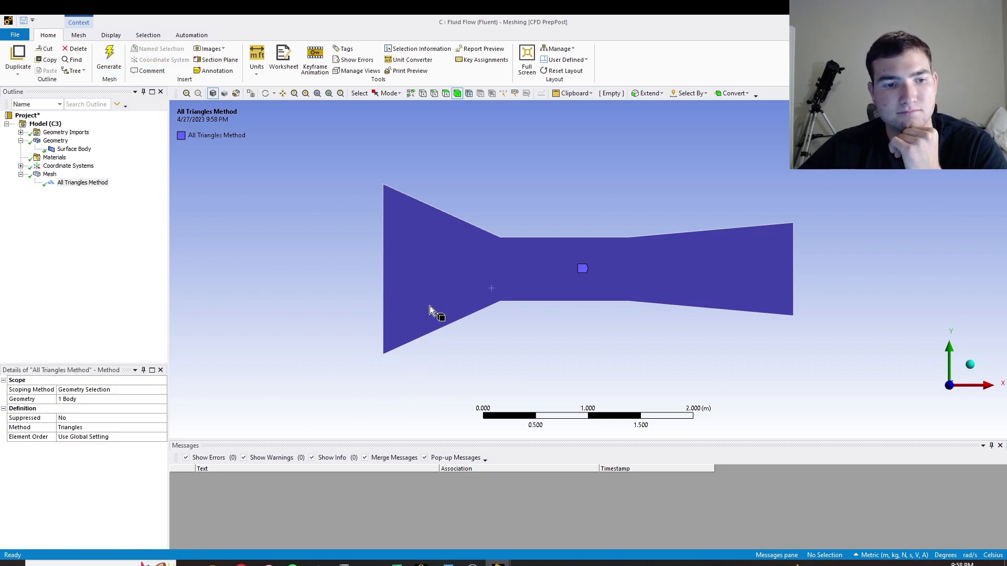
click(48, 175)
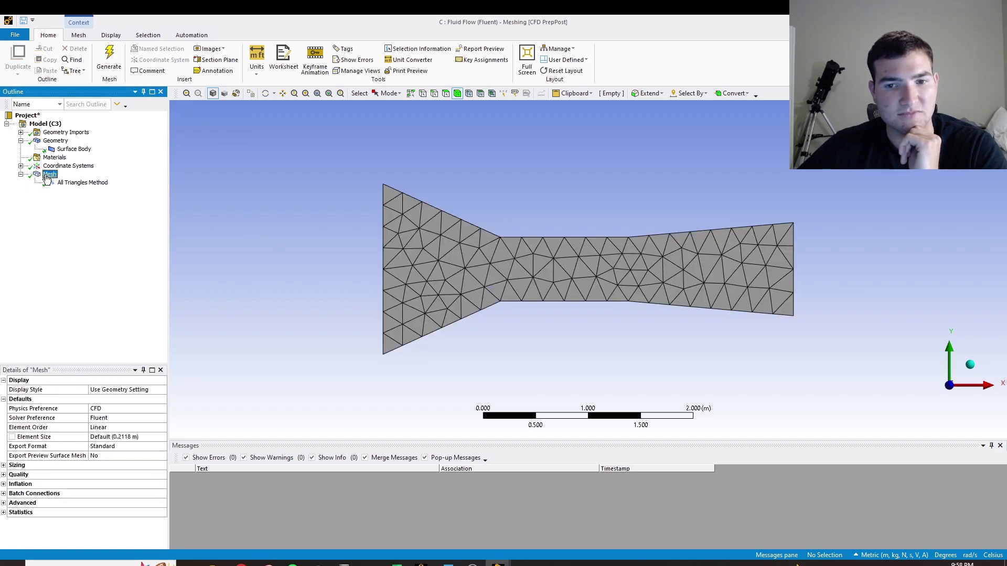
- Set the global mesh element size to 0.01 m, regenerate the mesh and inspect it
click(129, 437)
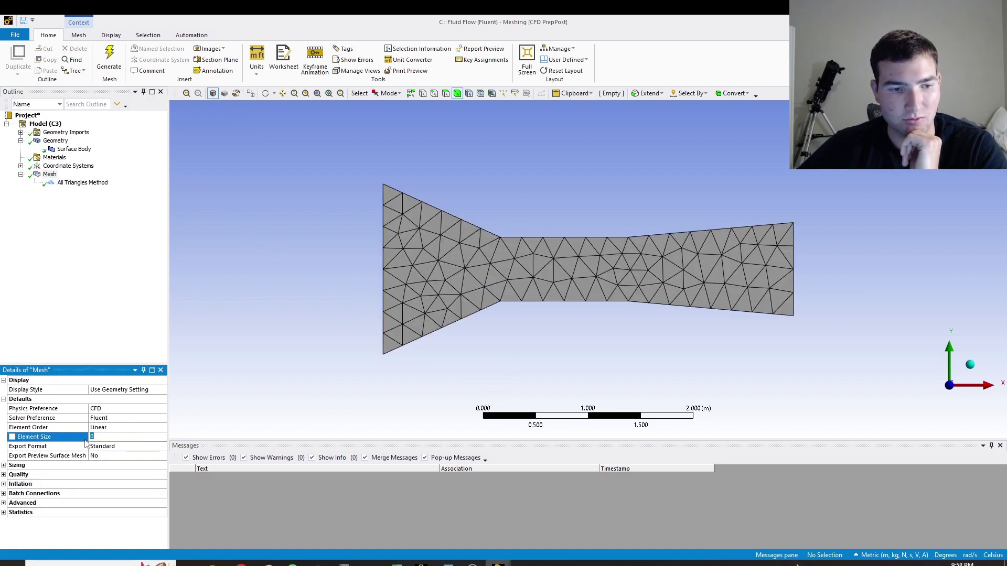
text(0.01)
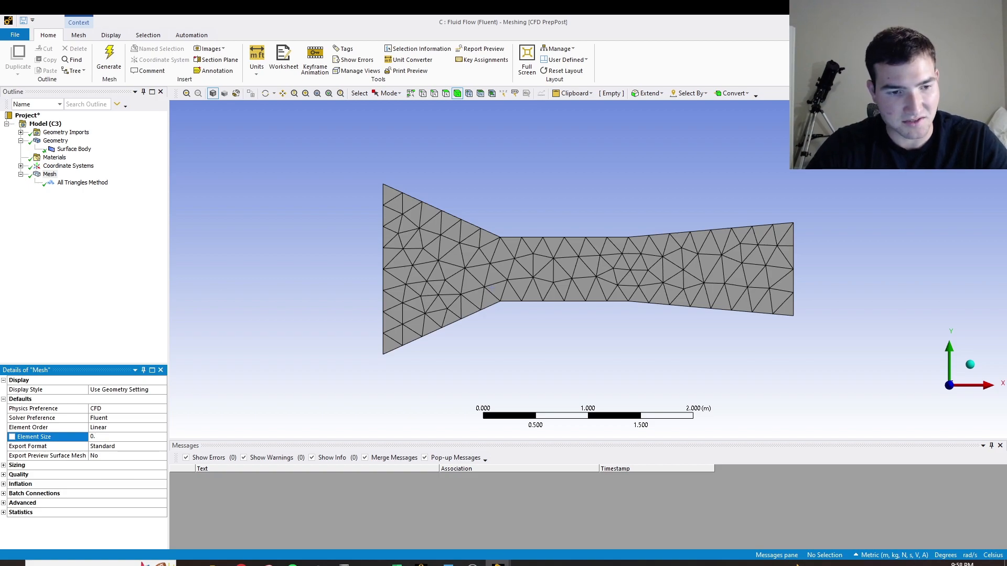
click(110, 58)
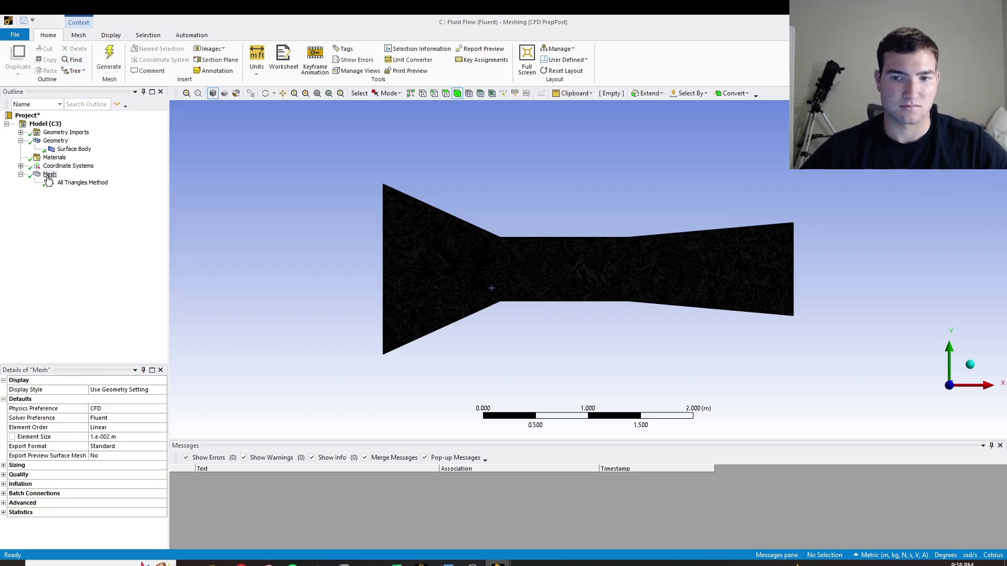
scroll(551, 294, up, 5)
scroll(533, 286, down, 6)
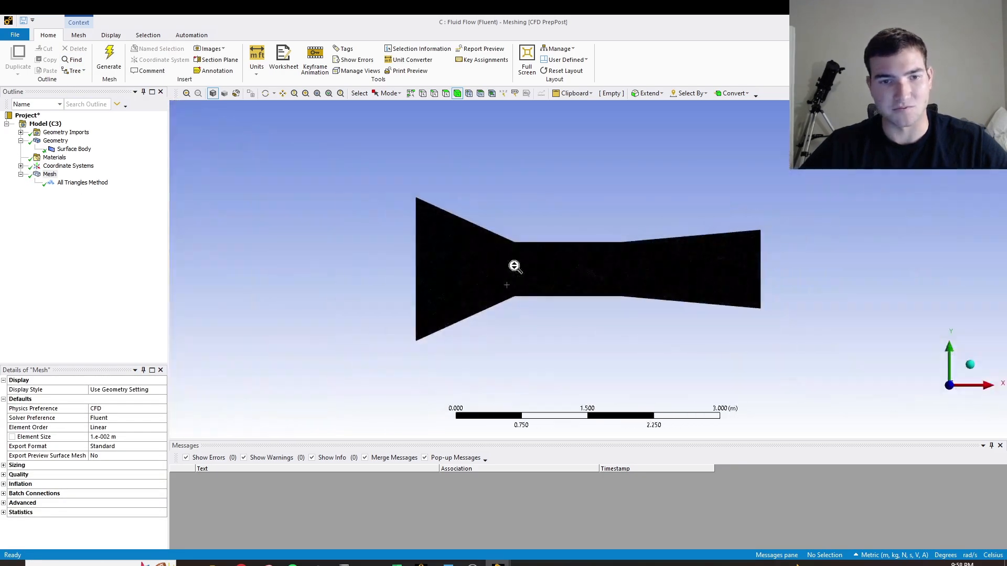
- Create edge named selections called Inlet on the tunnel's taller vertical end and Outlet on the shorter vertical end
click(435, 92)
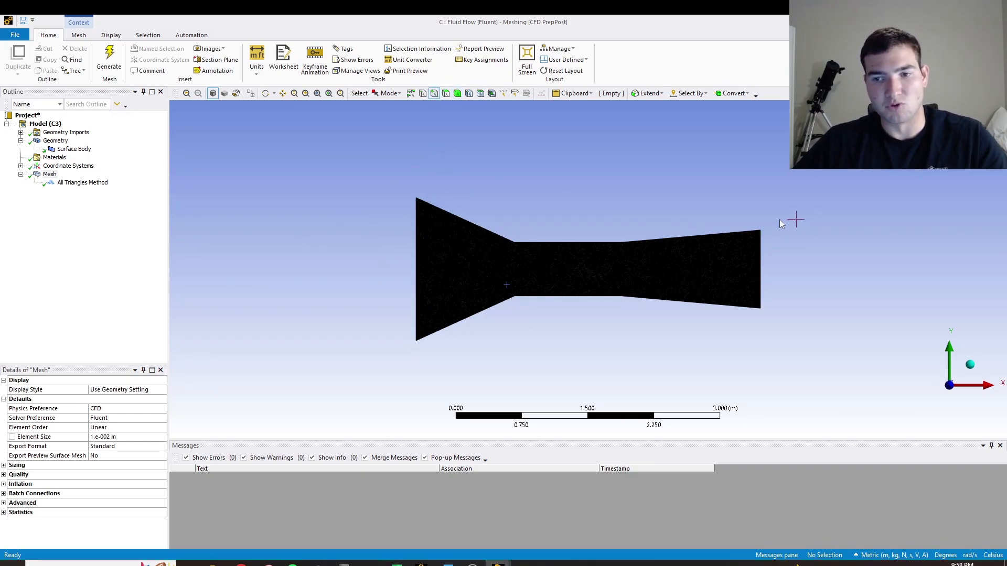
click(418, 289)
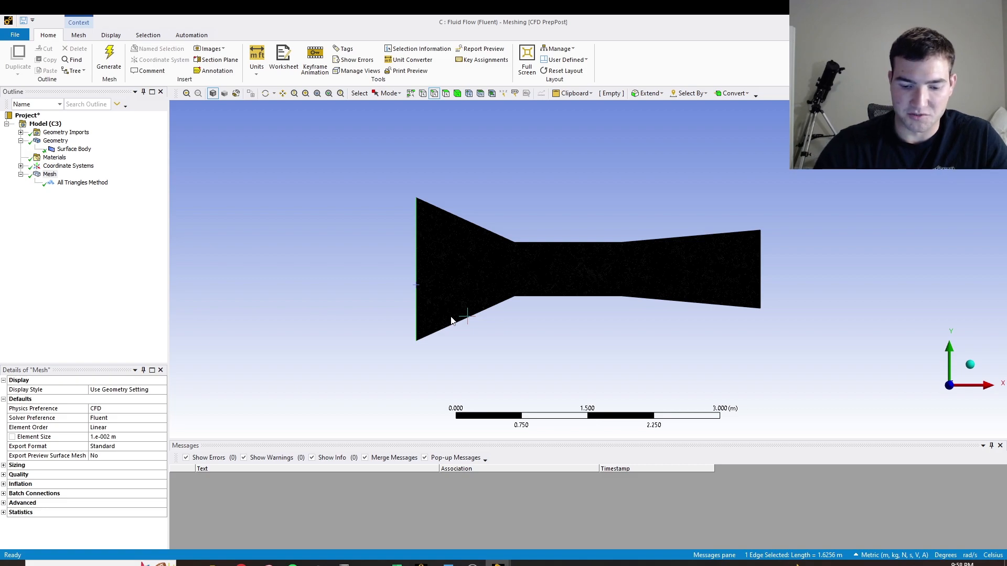
key(n)
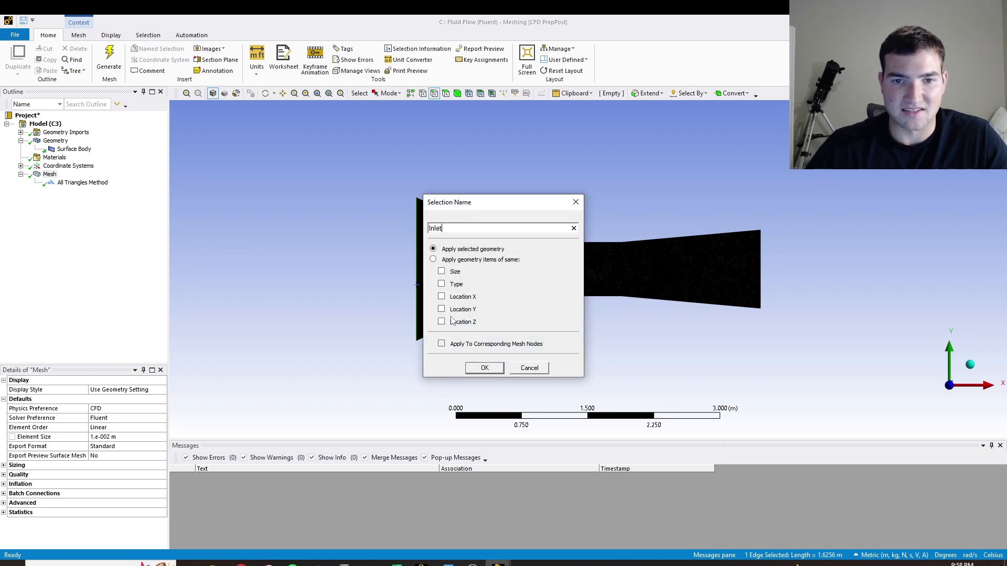
click(501, 369)
click(759, 272)
text(nO)
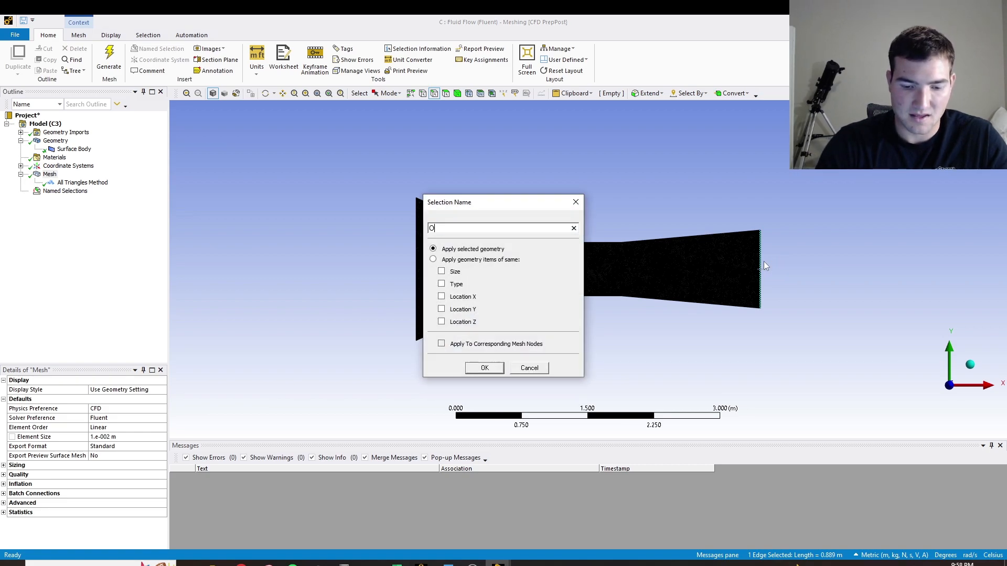
key(Return)
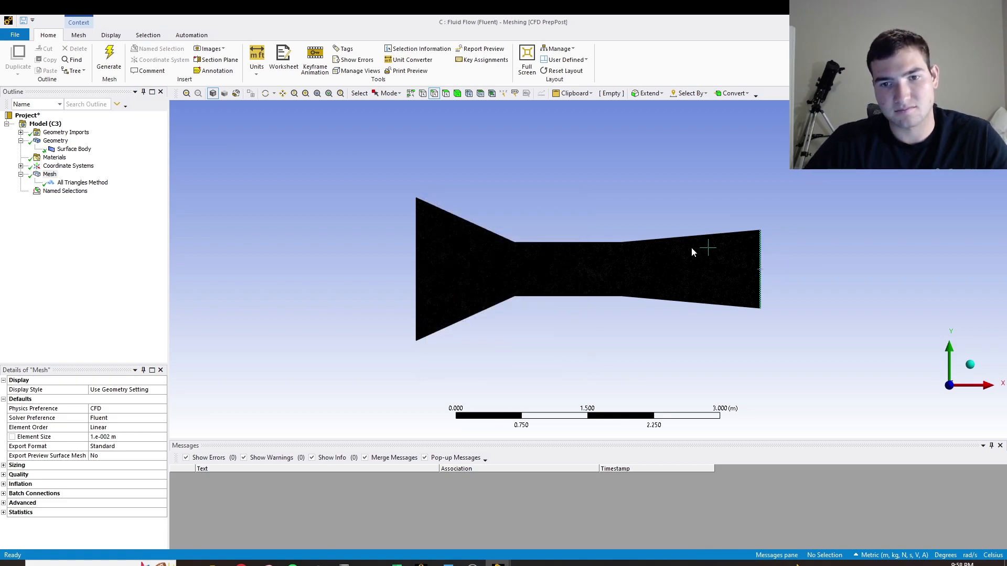
- Create a named selection called Walls from the six upper and lower tunnel edges, and check the Walls, Outlet and Inlet selections
click(501, 237)
ctrl+click(557, 243)
ctrl+click(656, 240)
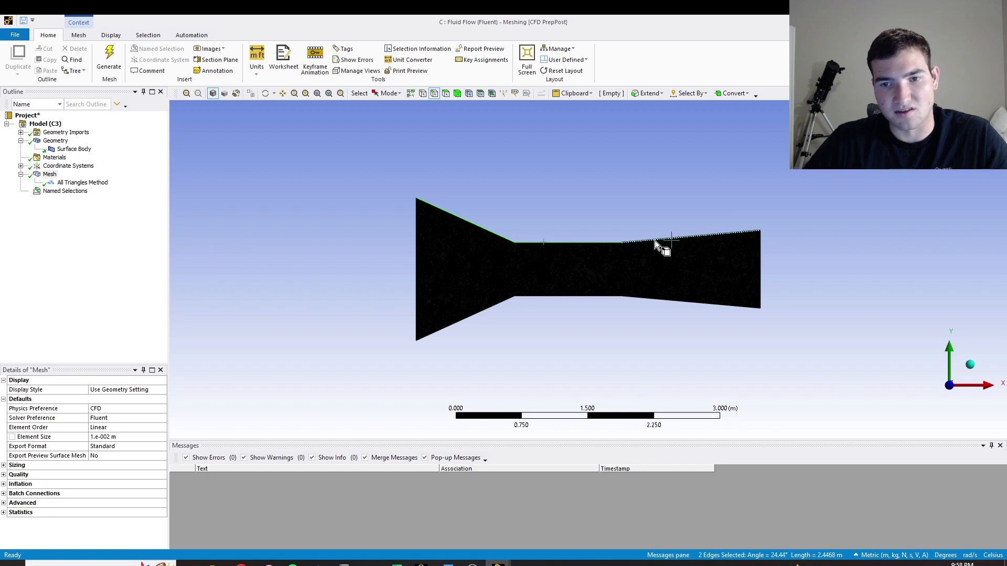
ctrl+click(474, 313)
ctrl+click(547, 296)
ctrl+click(651, 303)
text(nWalls)
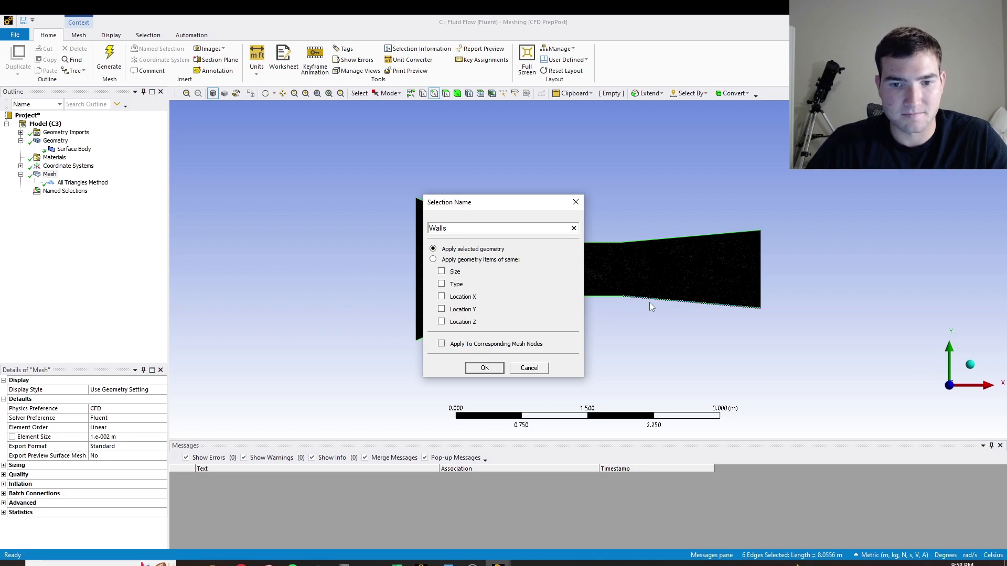
click(496, 370)
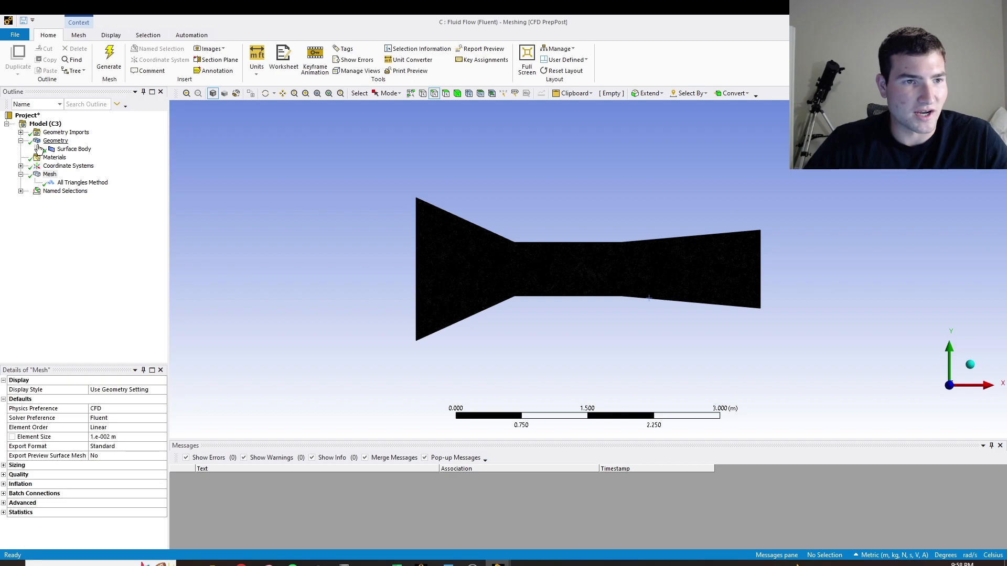
click(20, 191)
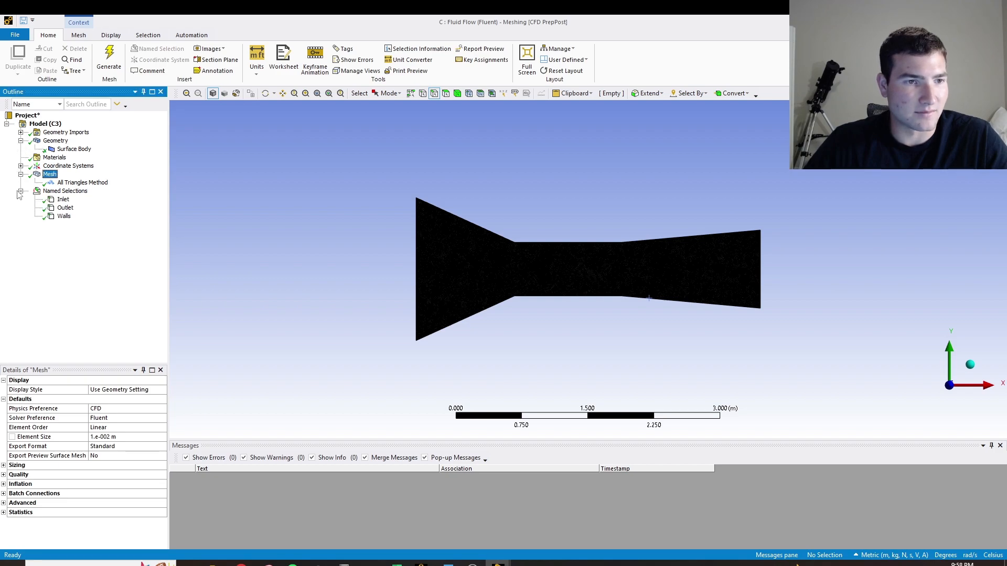
click(63, 216)
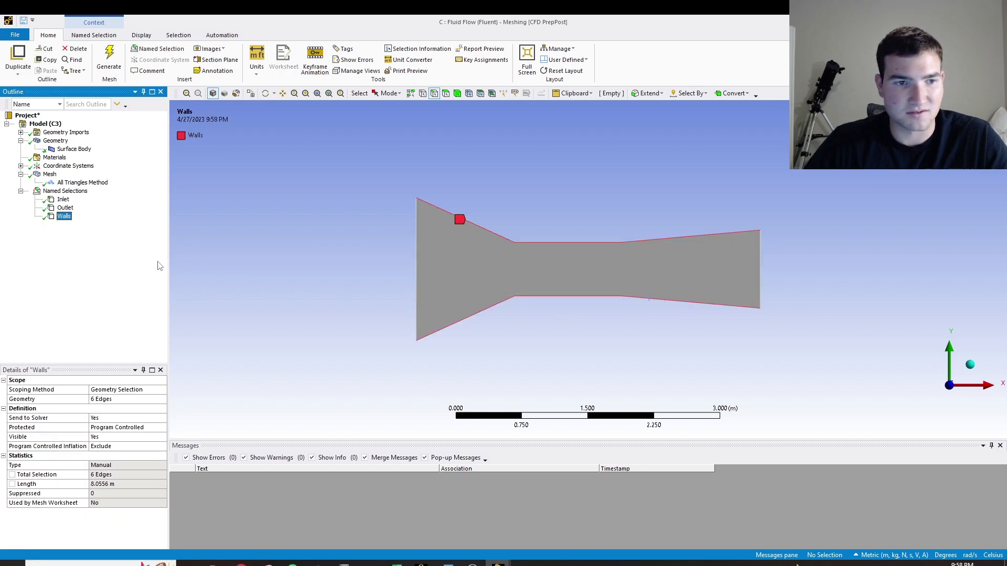
click(65, 207)
click(63, 199)
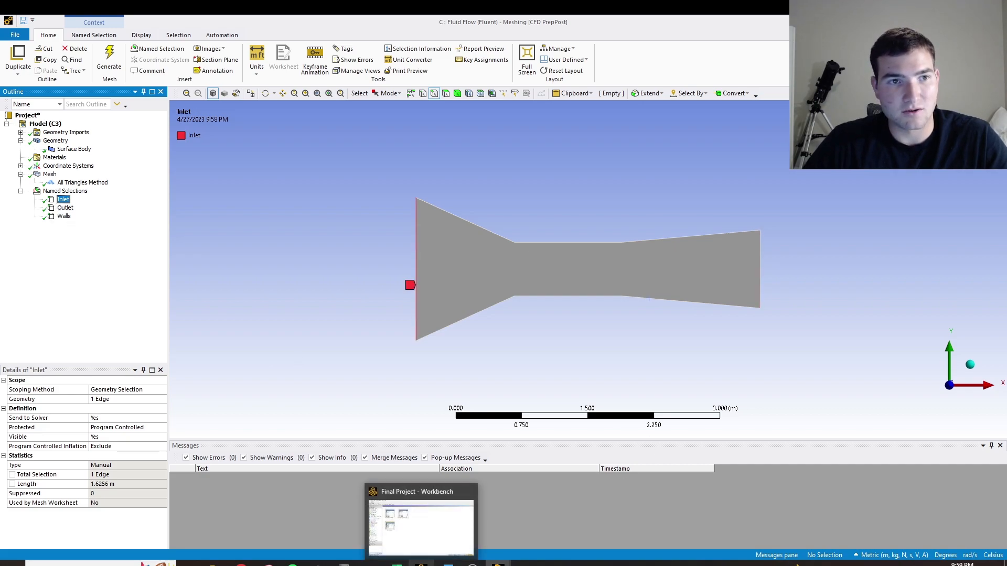
- Switch back to the Workbench project and update the Mesh component of system C
click(421, 565)
right_click(194, 273)
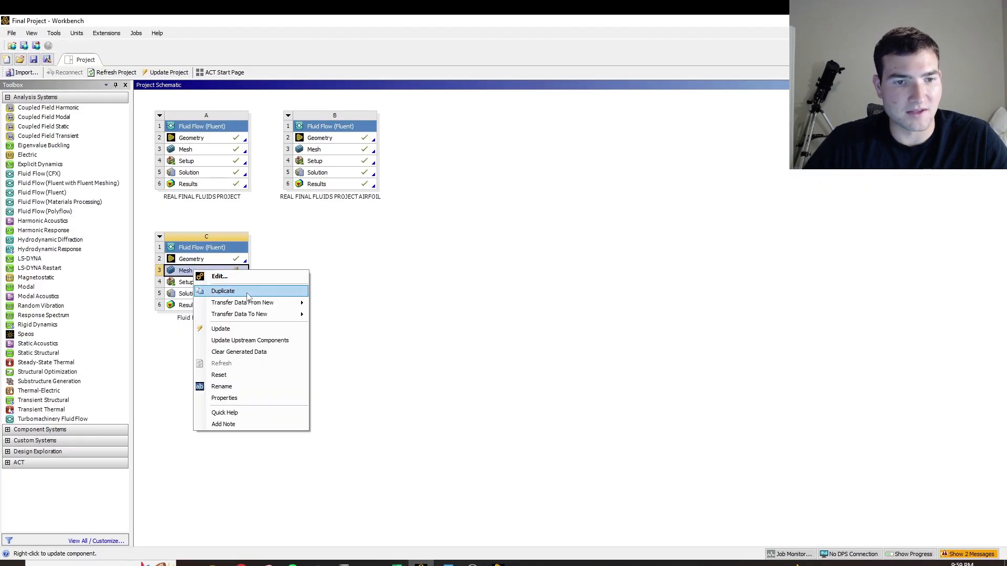
click(230, 325)
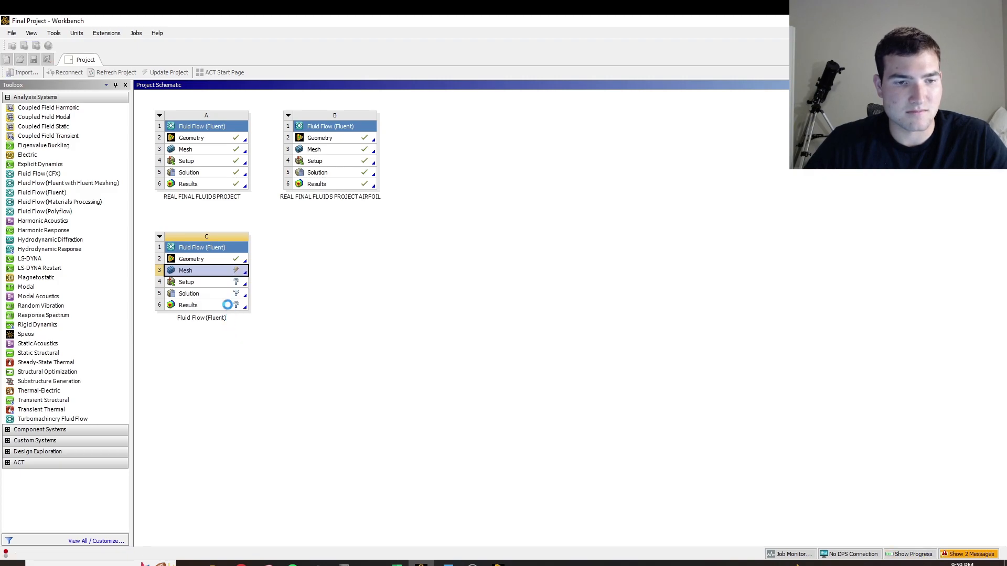
- Launch Fluent from system C's Setup with double precision and 4 solver processes, and dismiss the behavioral changes notice
click(207, 287)
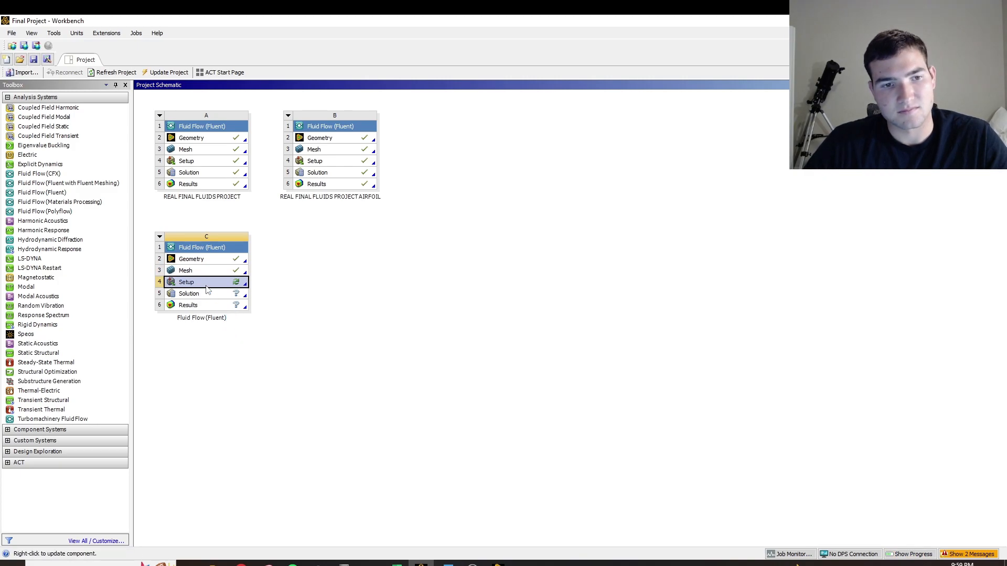
double_click(207, 290)
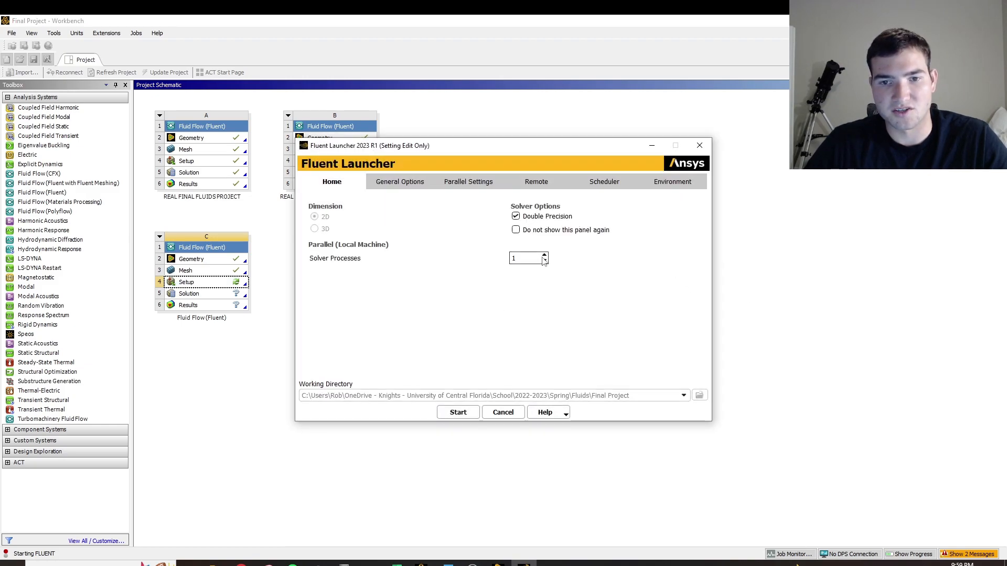
click(468, 413)
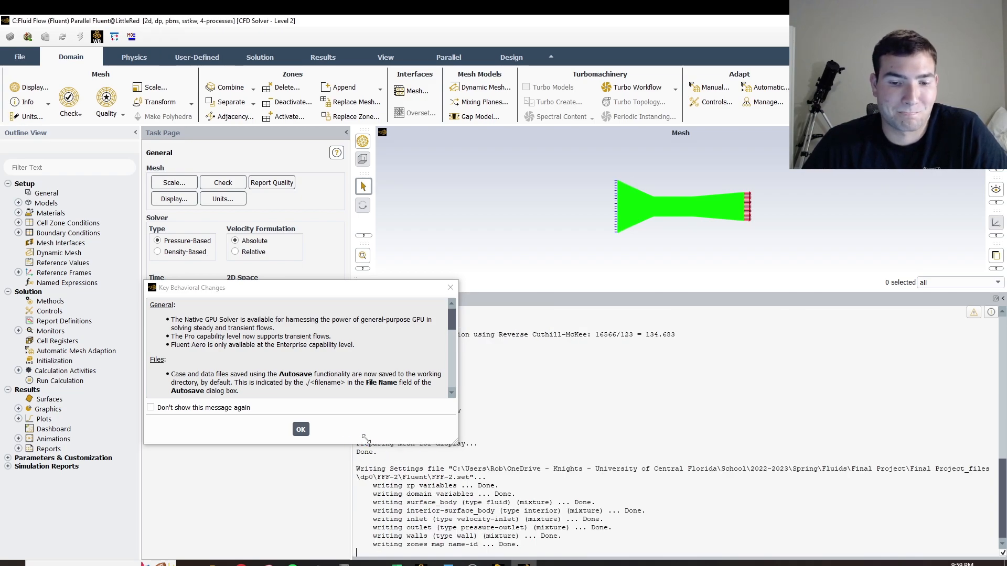
click(300, 429)
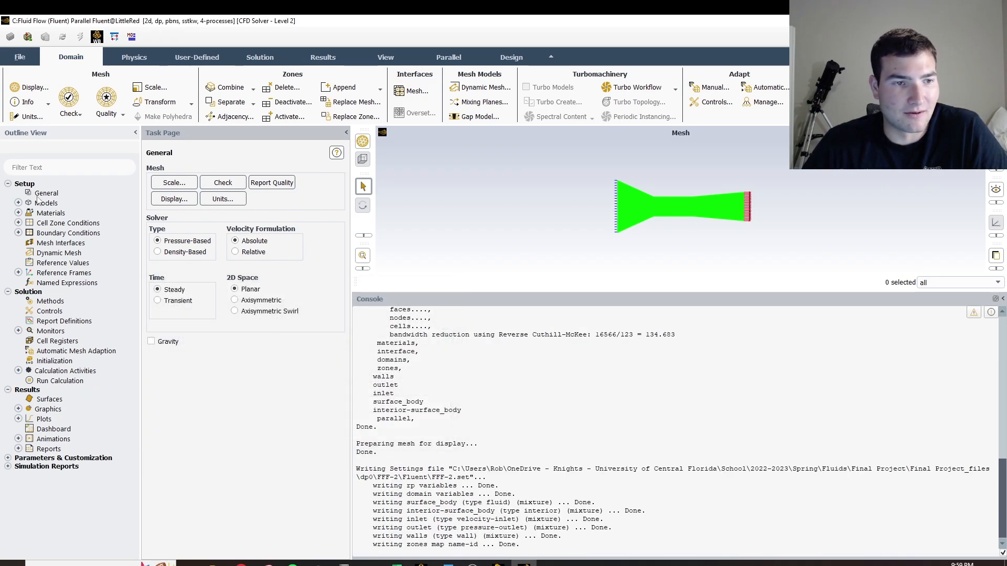
- Set the viscous model to standard k-epsilon with Enhanced Wall Treatment and Pressure Gradient Effects enabled
click(18, 203)
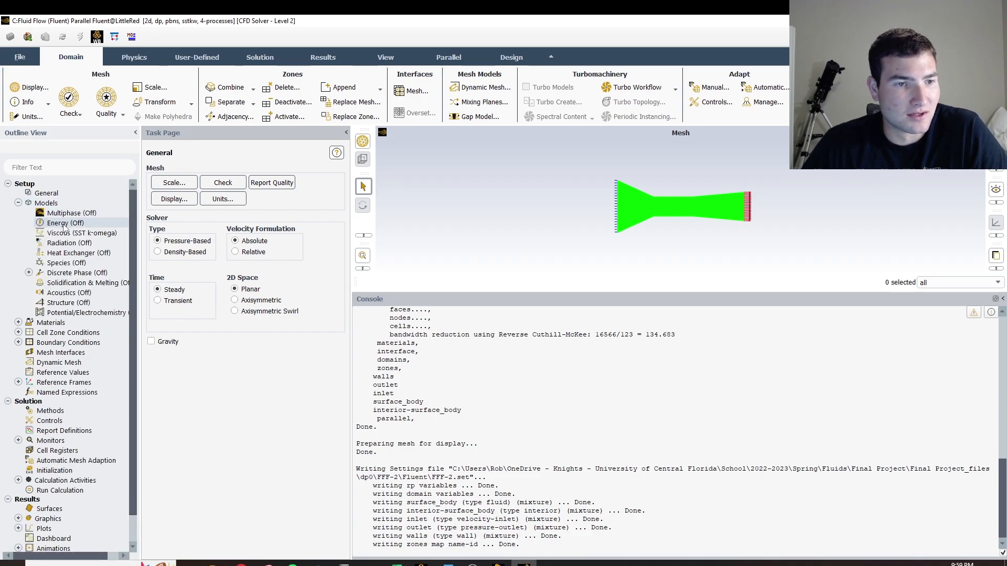
double_click(85, 233)
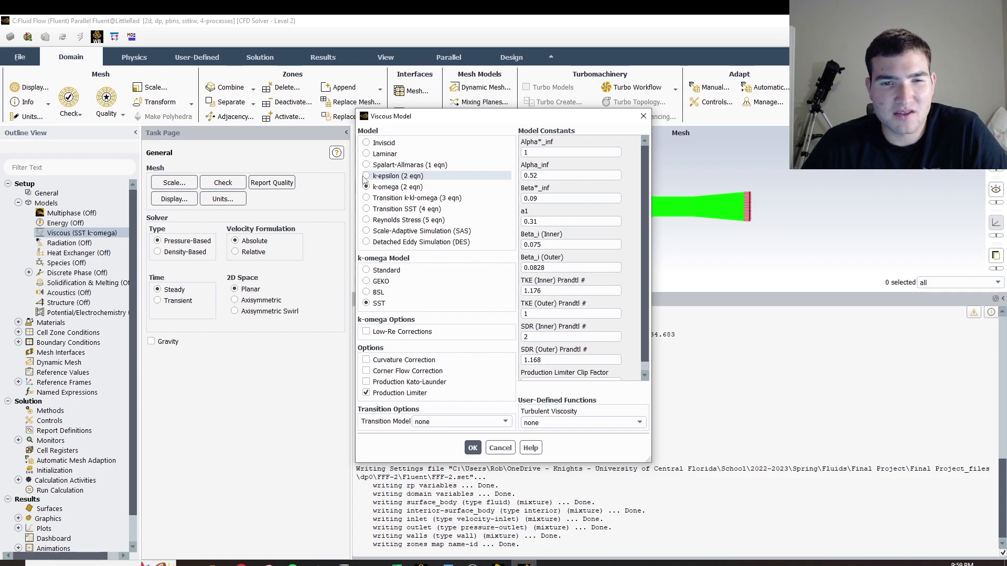
click(367, 176)
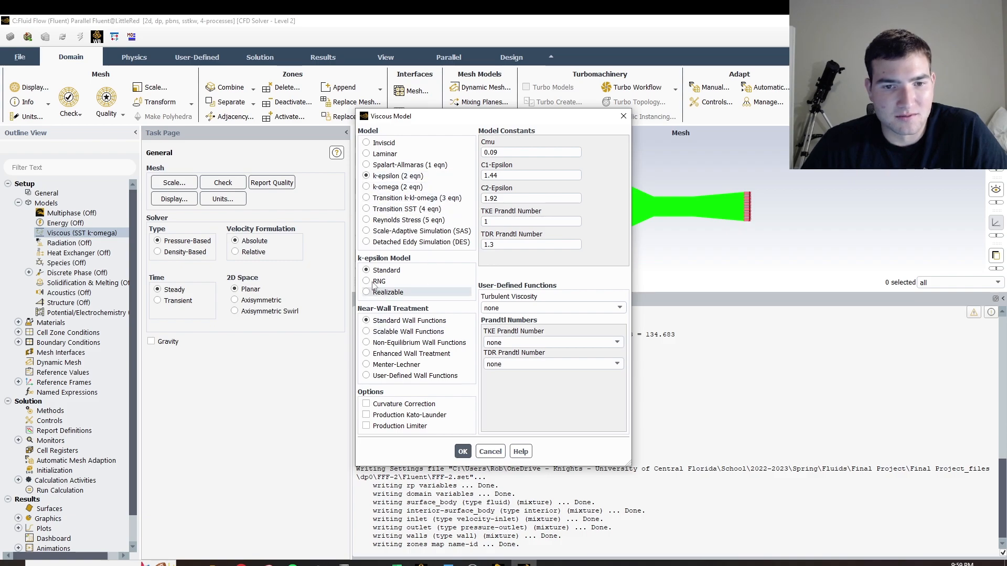
click(366, 354)
click(366, 404)
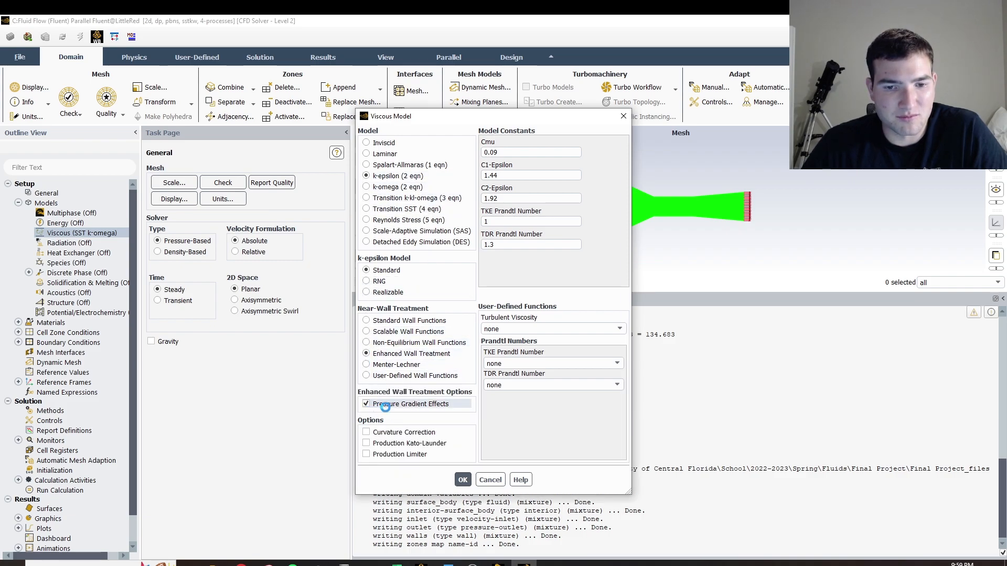
click(456, 478)
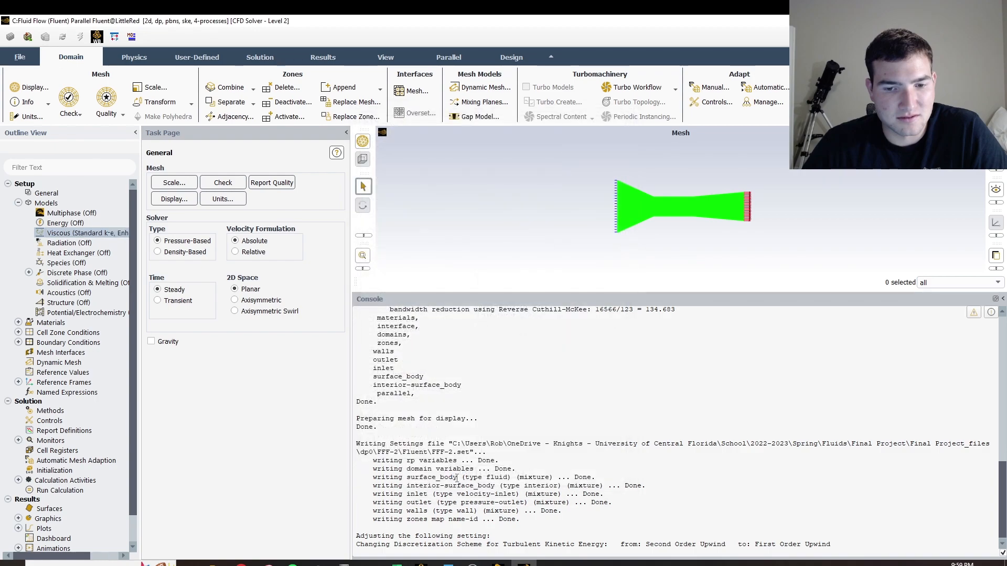
- Open the air fluid material and apply it with its constant density and viscosity properties
click(18, 323)
click(28, 332)
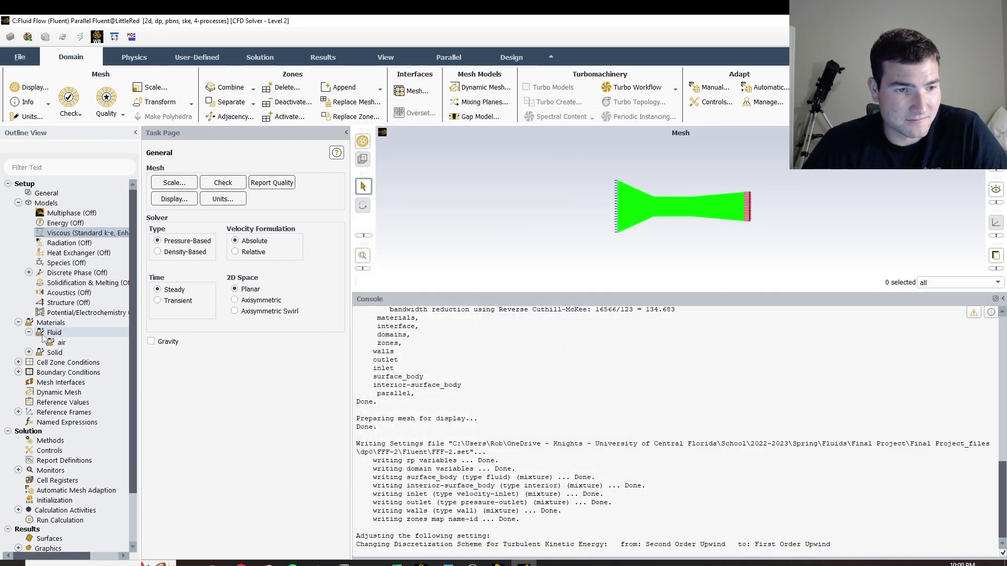
click(64, 344)
double_click(62, 343)
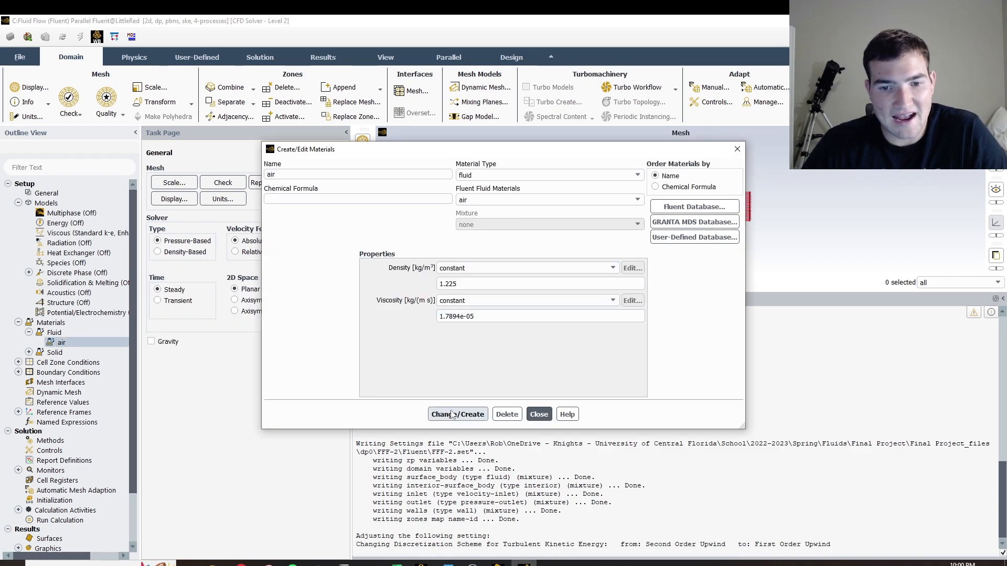
click(452, 414)
click(538, 414)
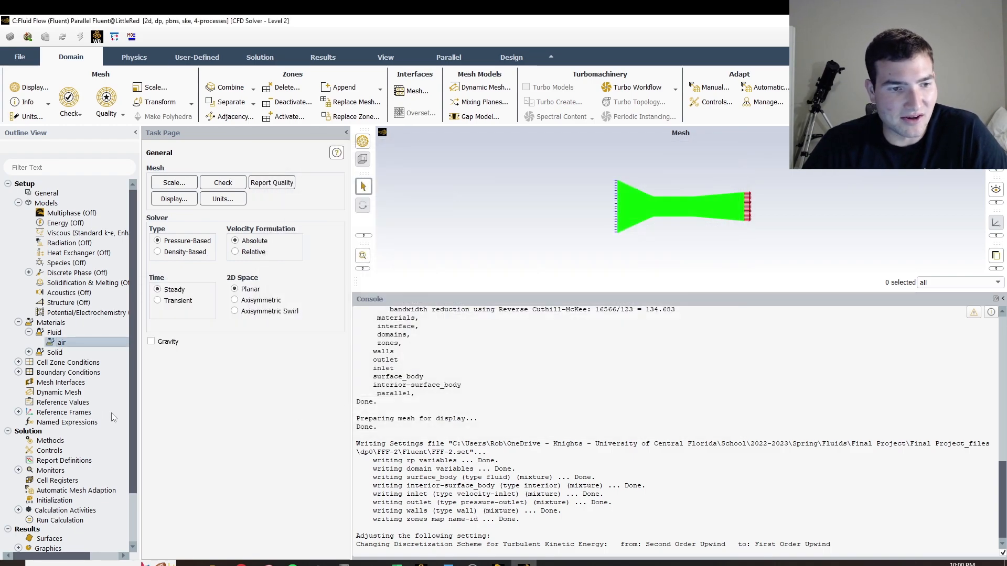
- Set the inlet boundary's velocity magnitude to 10 m/s and apply it
double_click(58, 372)
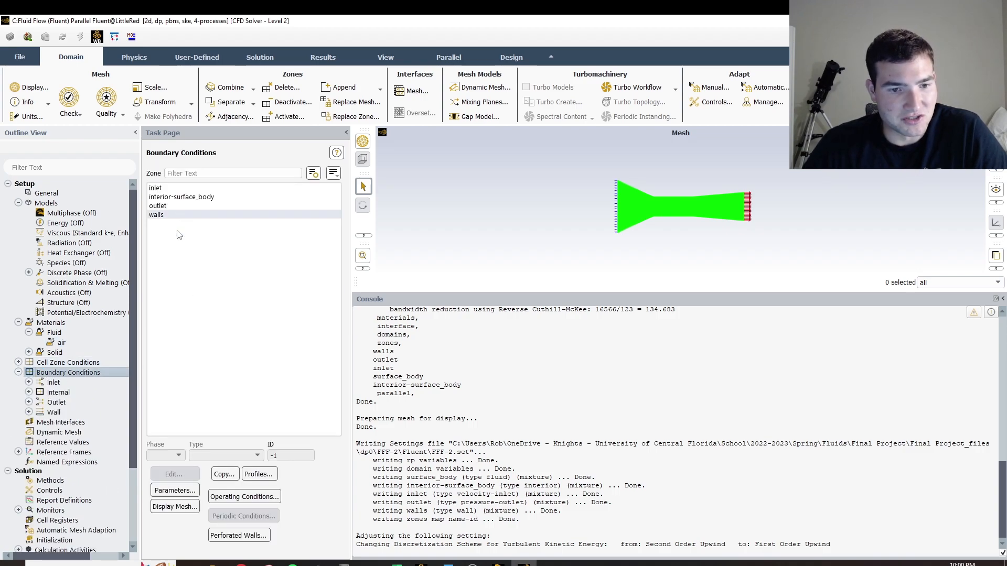
click(168, 187)
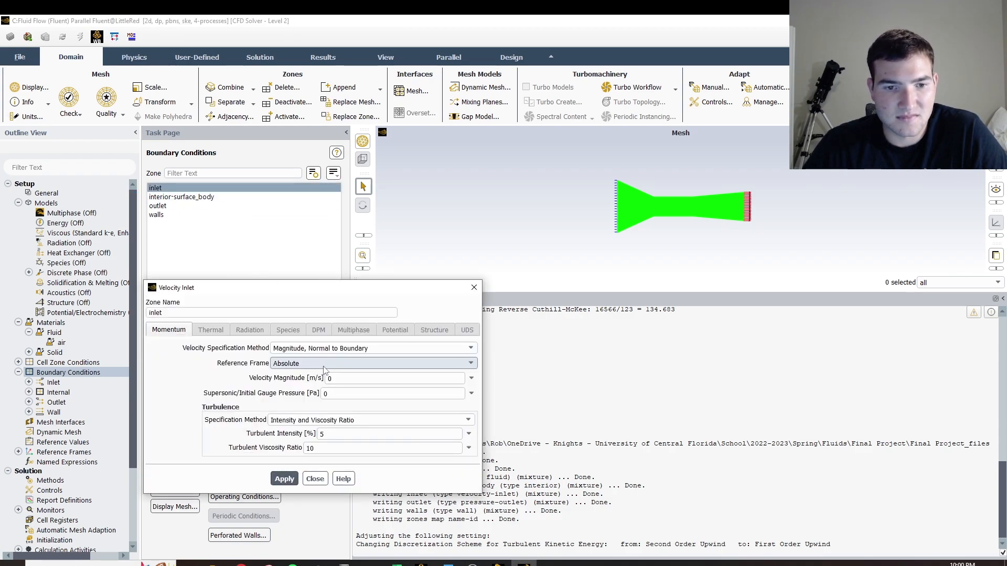
click(340, 381)
key(BackSpace)
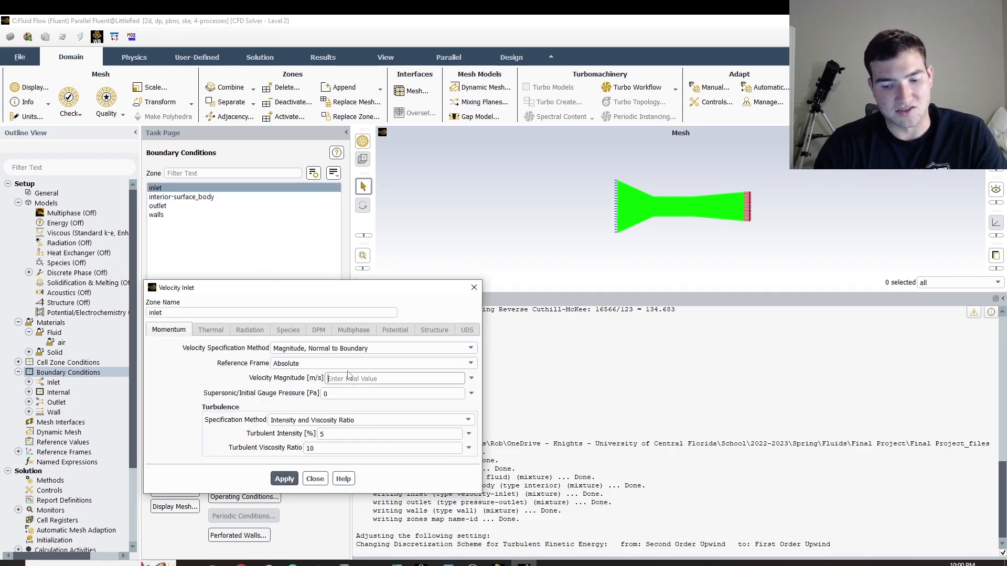
click(283, 479)
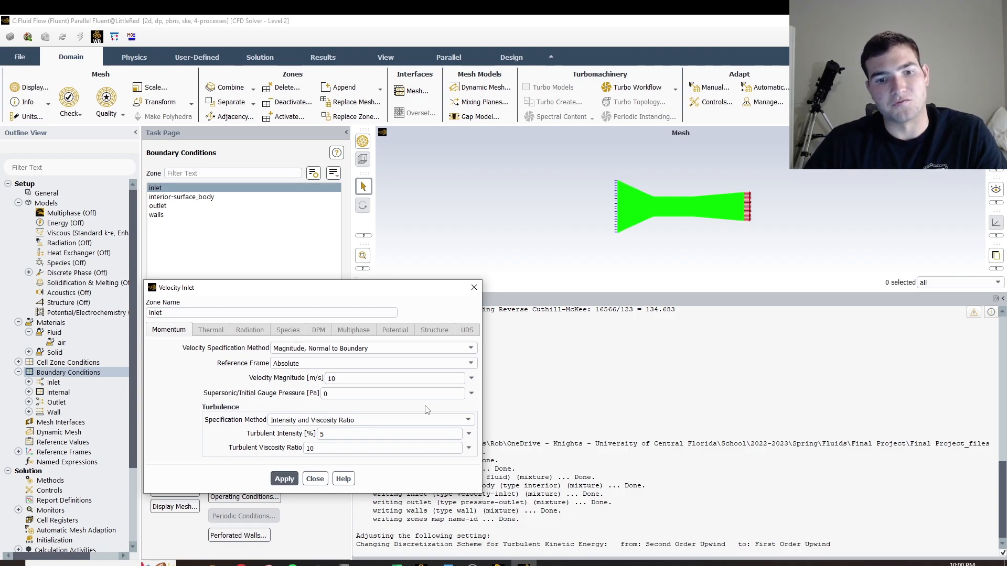
click(315, 478)
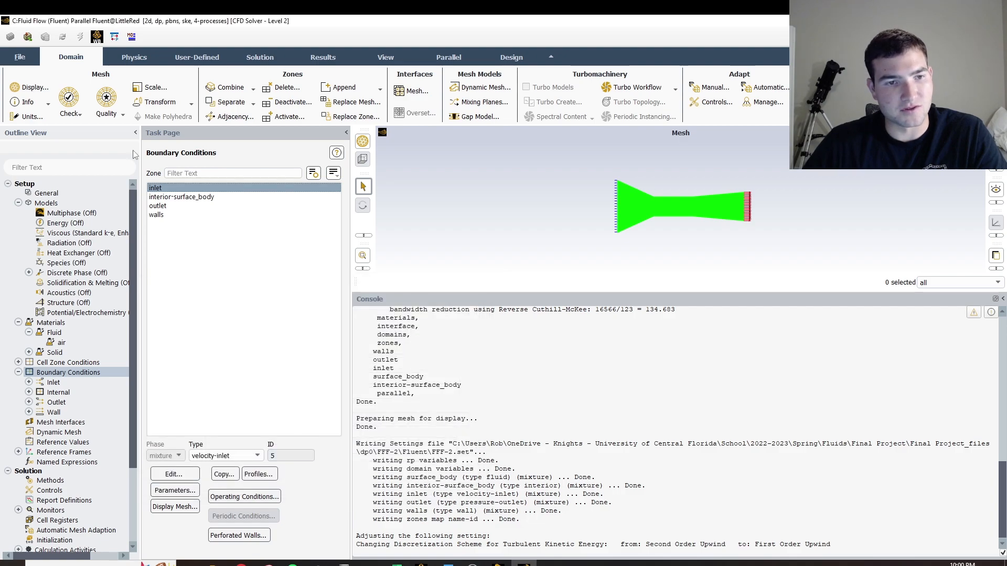
click(178, 206)
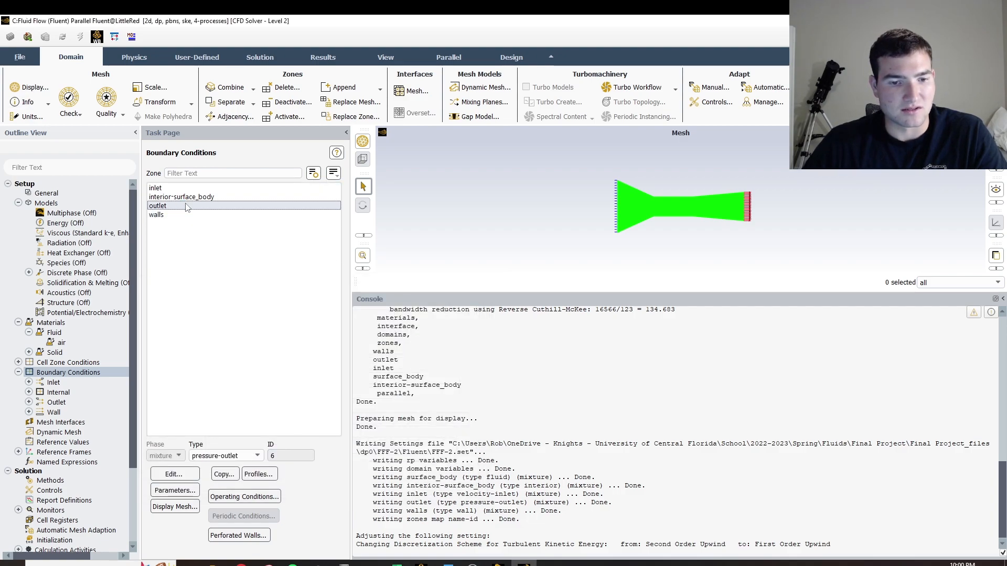
click(170, 200)
key(Up)
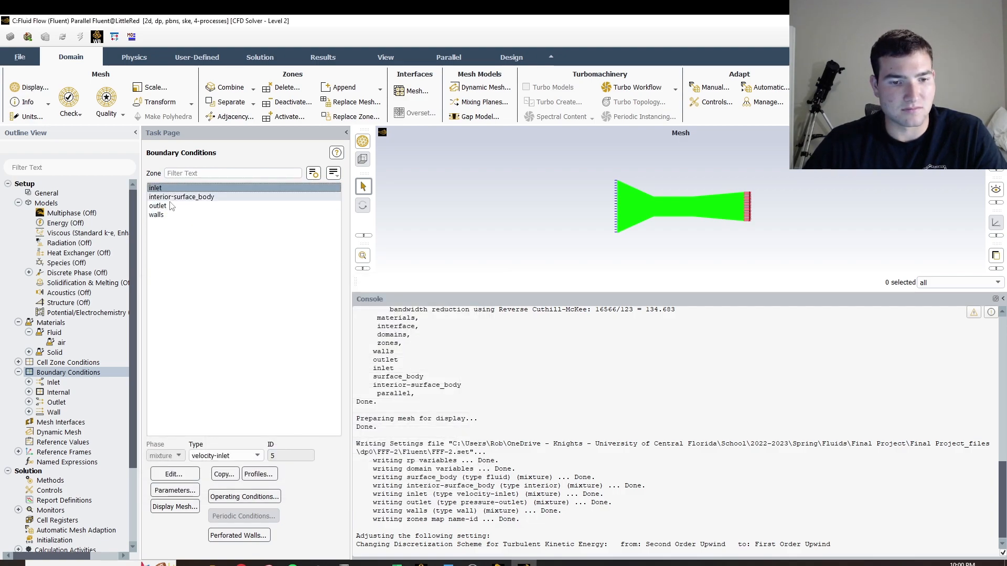
- Compute the reference values from the inlet
scroll(47, 430, down, 1)
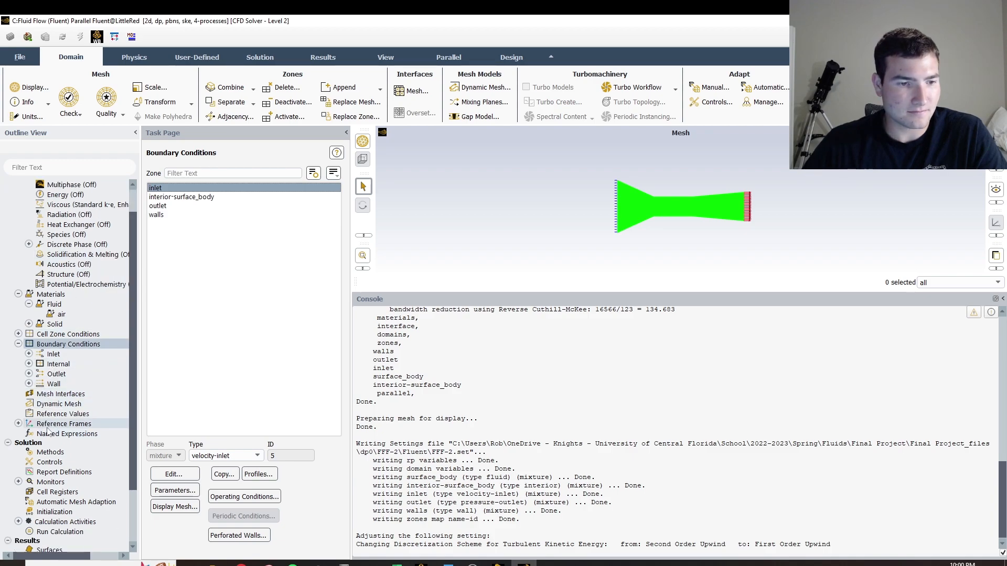
click(62, 414)
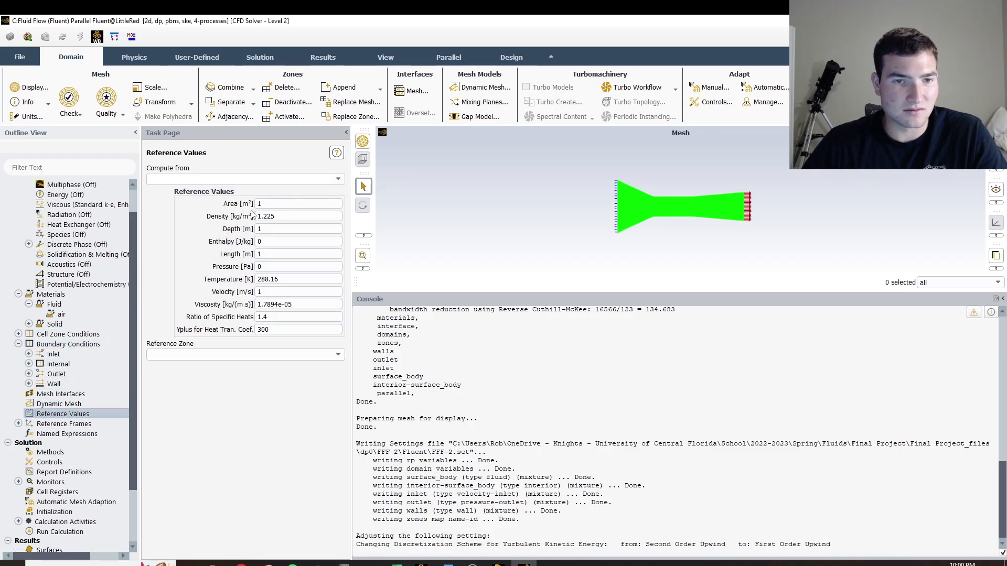
click(241, 178)
click(189, 208)
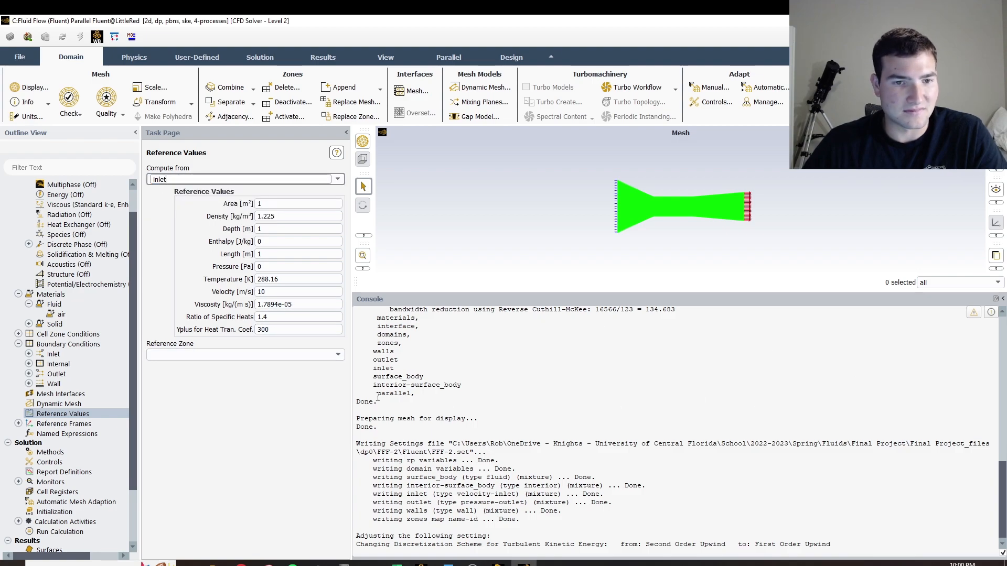
- Set the solution methods to the SIMPLE pressure-velocity coupling scheme and PRESTO! pressure discretization
scroll(115, 401, down, 3)
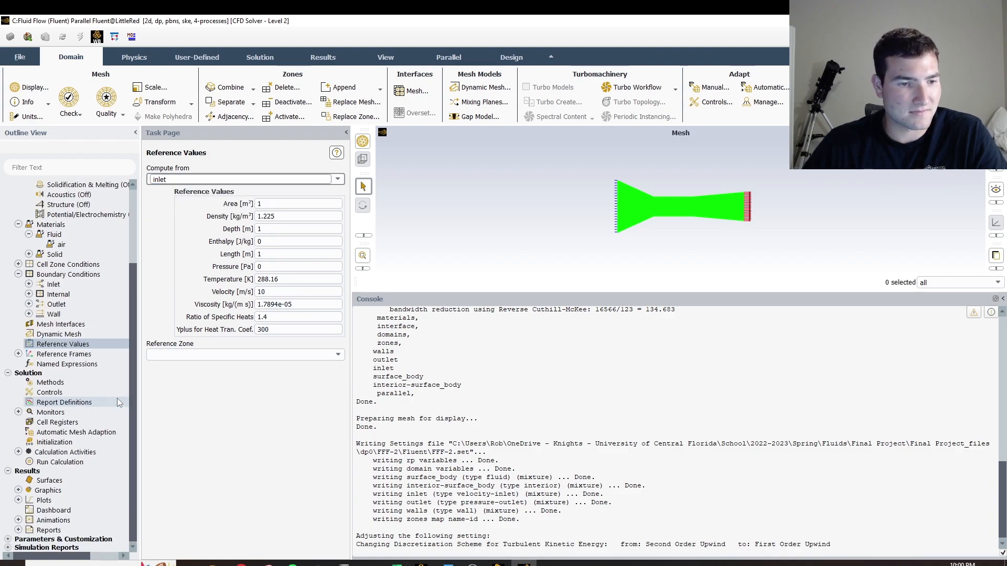
click(51, 383)
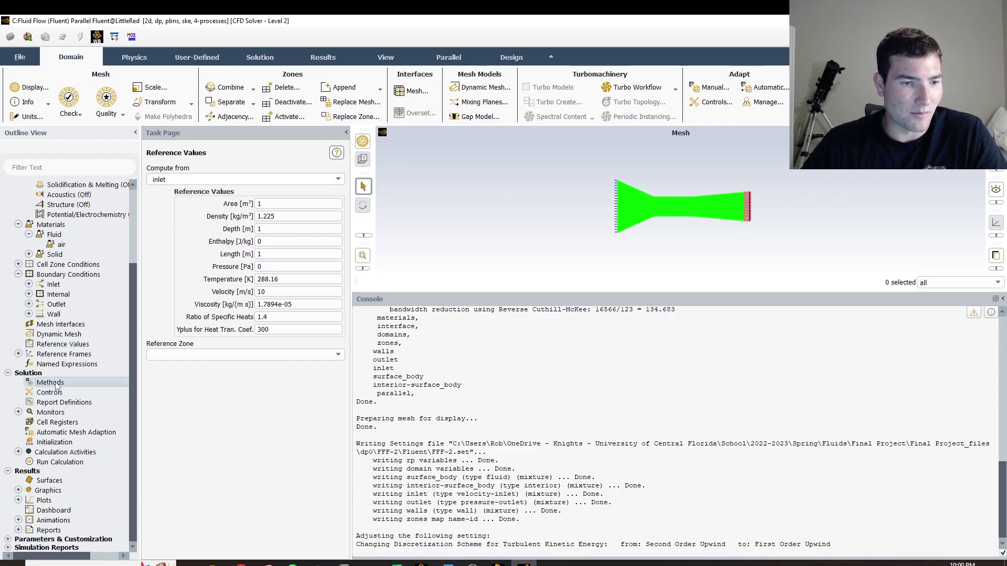
click(313, 192)
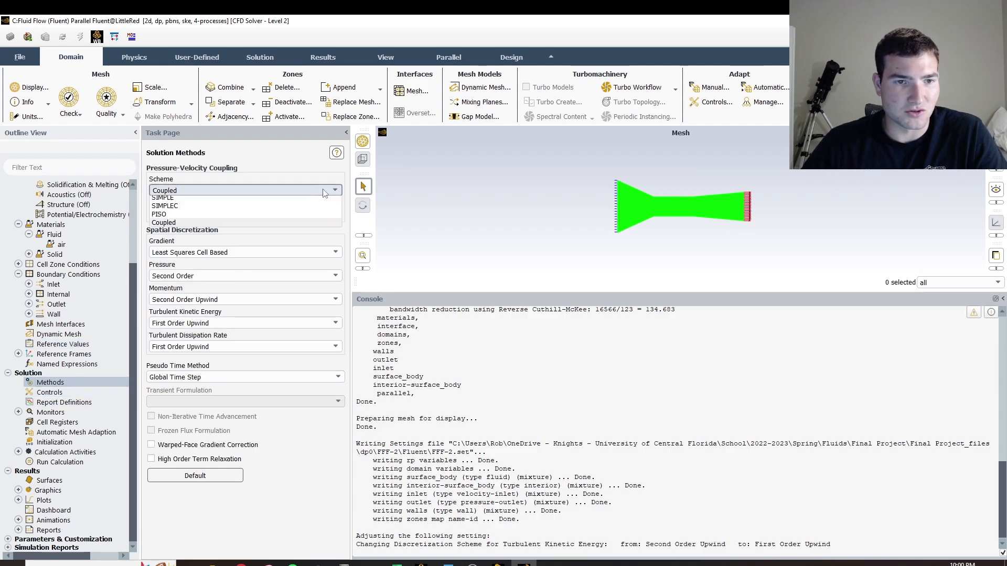
click(203, 200)
click(273, 275)
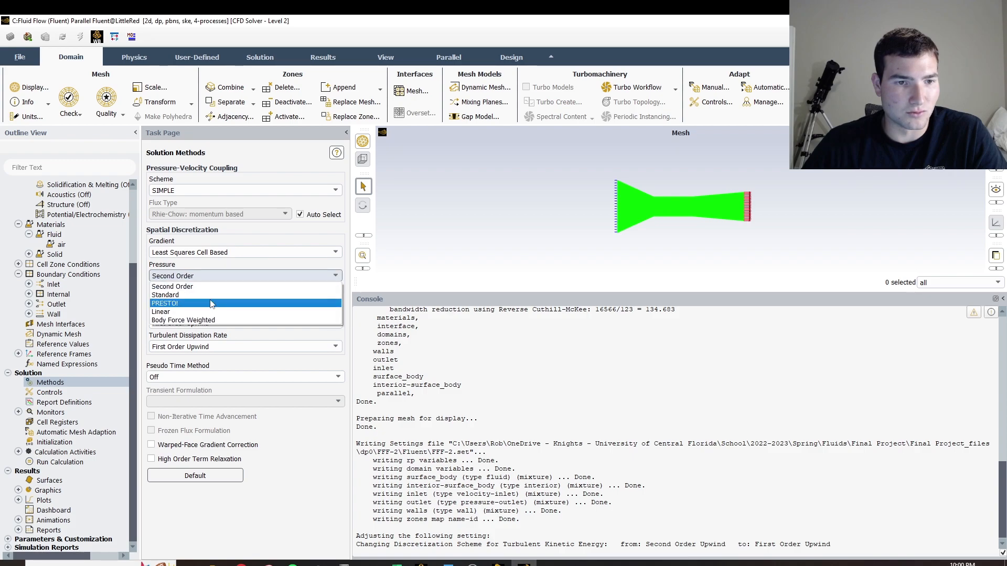
click(205, 304)
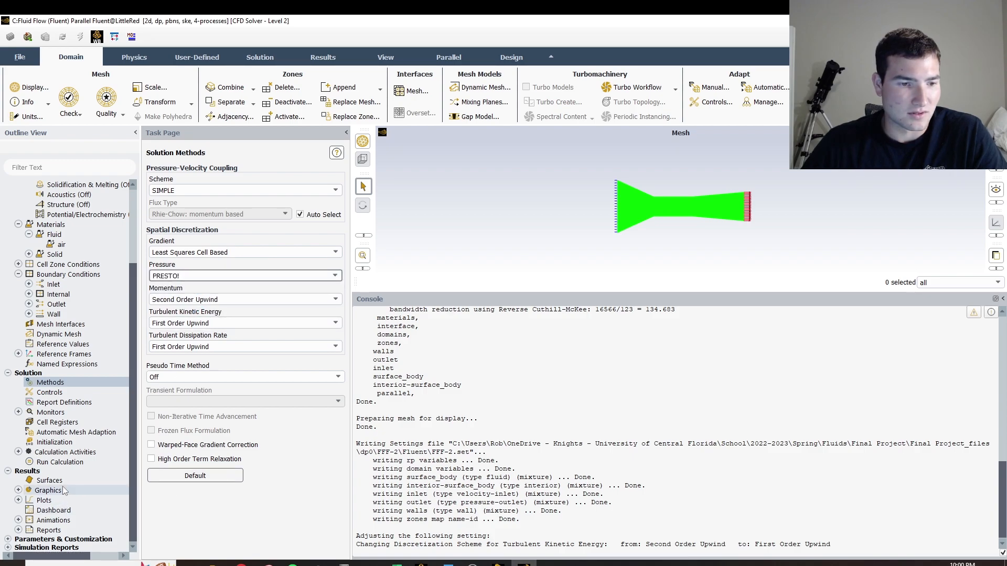
- Initialize the solution with hybrid initialization and run the calculation for 150 iterations
click(54, 442)
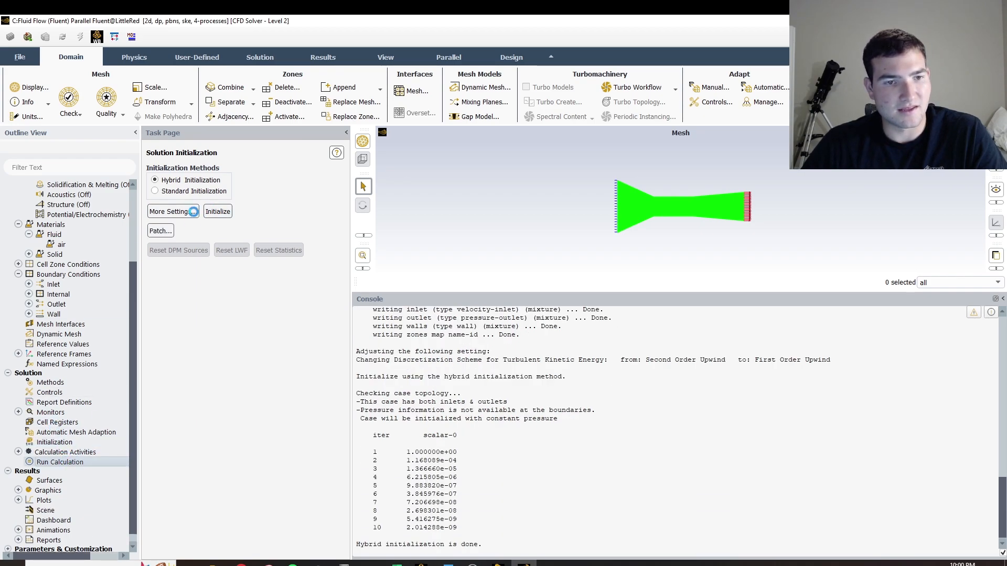
click(195, 214)
key(BackSpace)
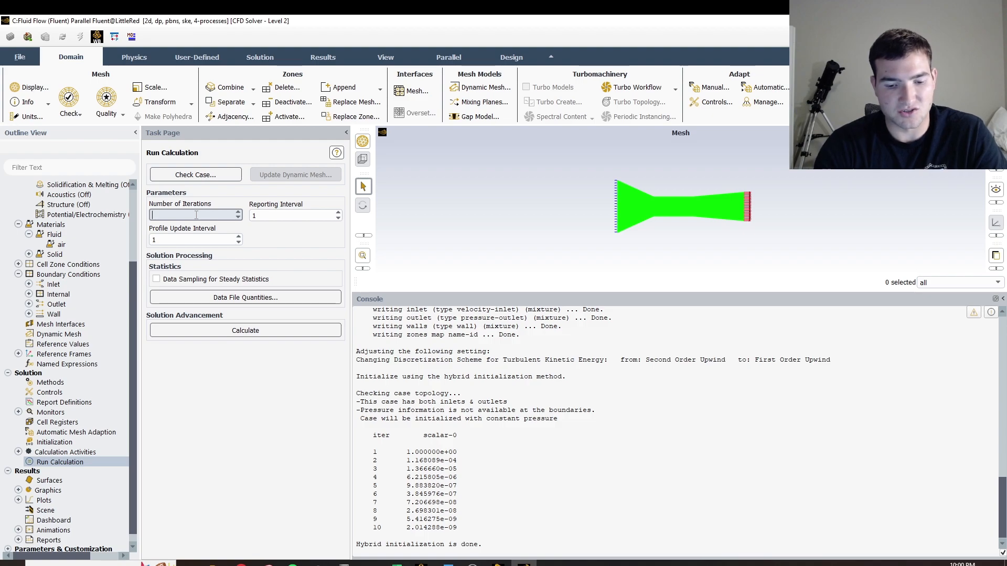
click(237, 331)
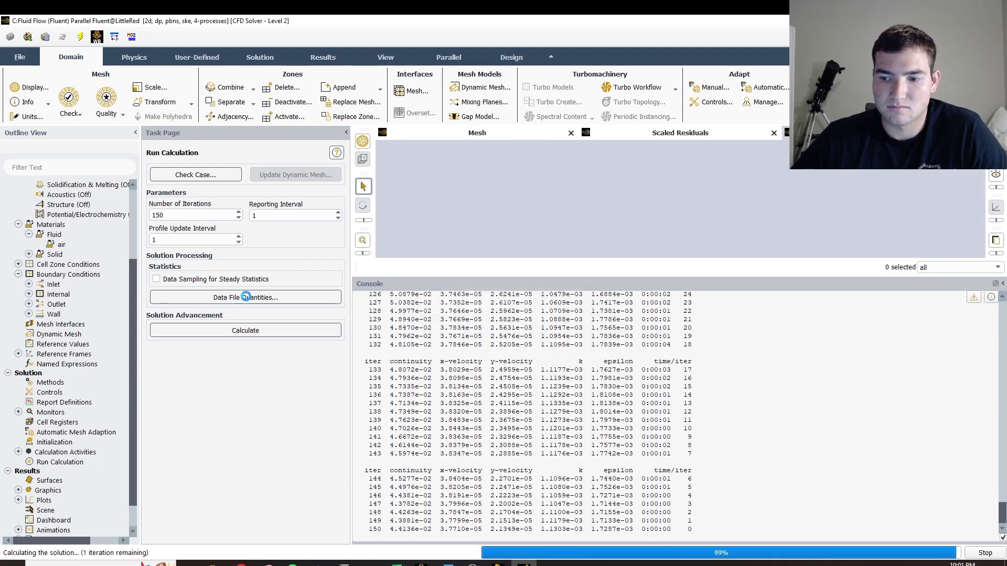
click(515, 301)
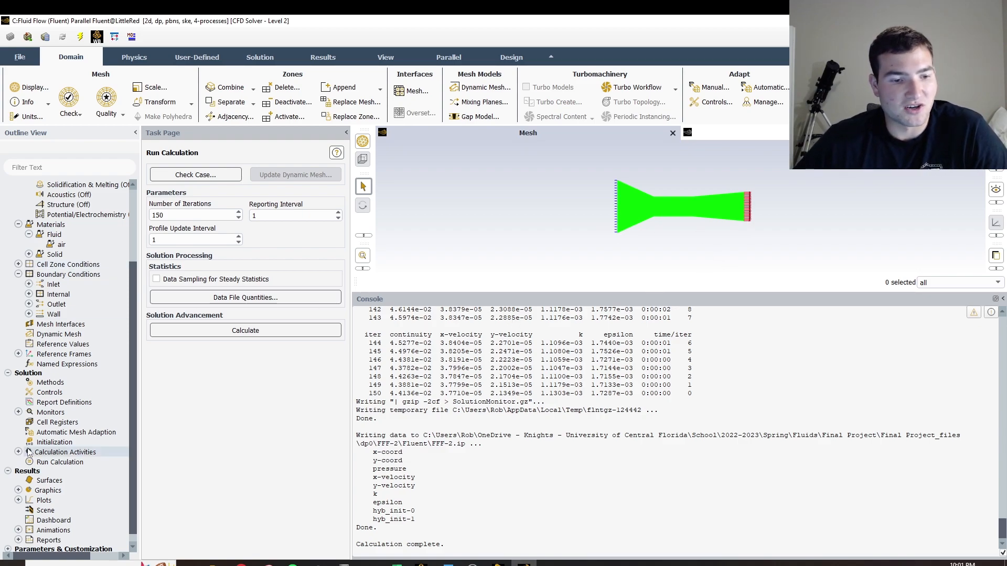
- Create and display a filled static pressure contour on the inlet, interior-surface_body, outlet and walls surfaces
scroll(136, 264, down, 1)
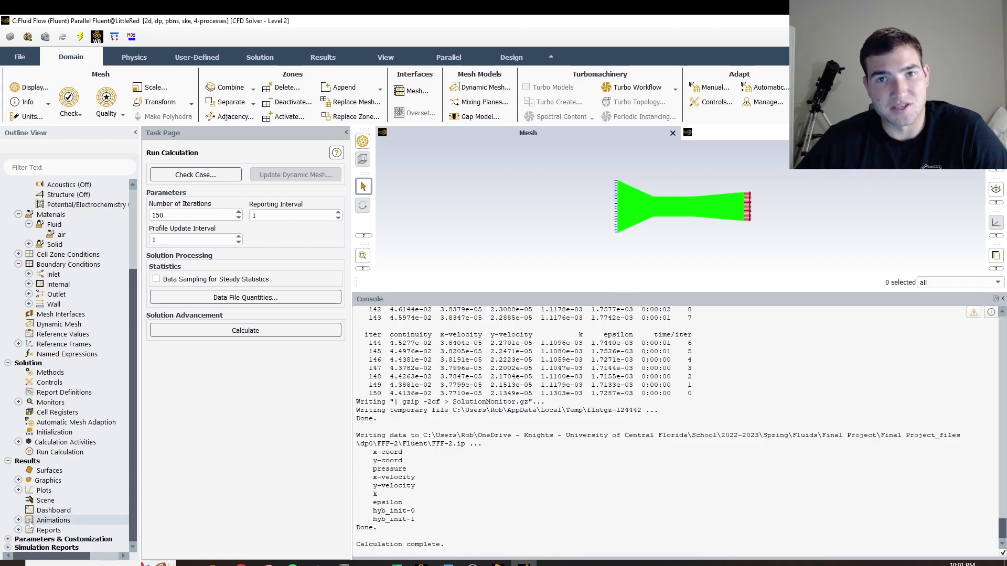
click(17, 480)
double_click(57, 500)
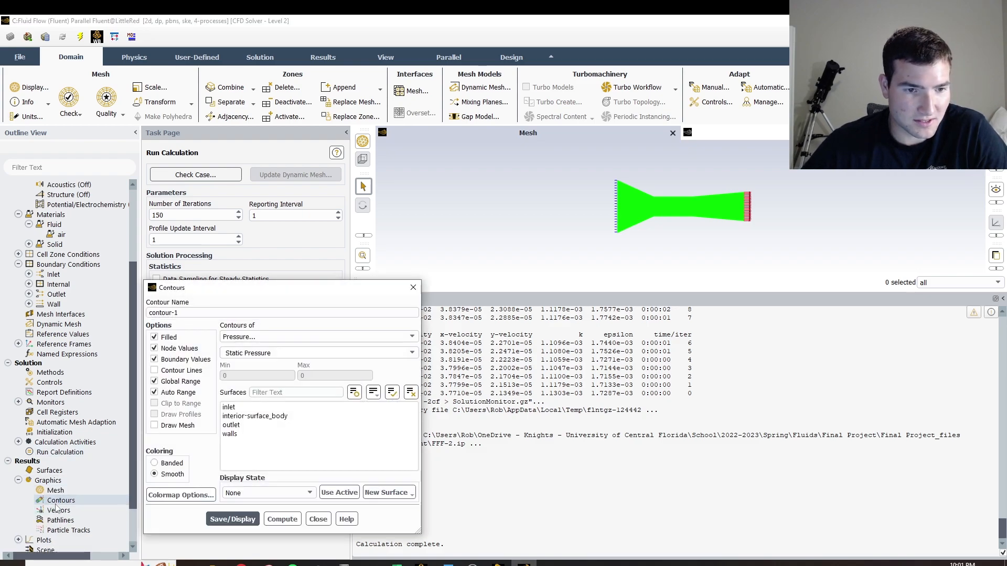
drag(283, 294, 326, 184)
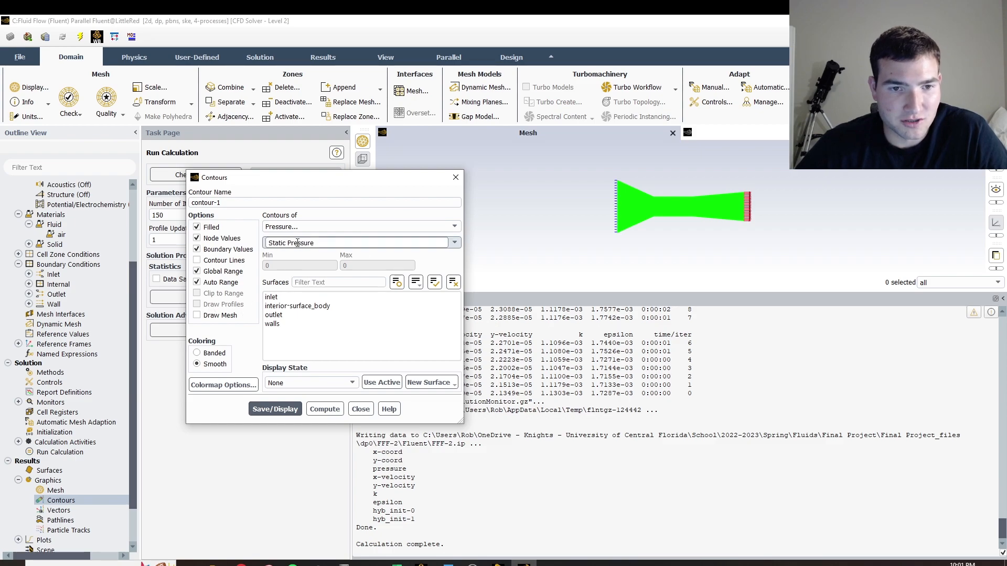
click(285, 313)
click(284, 306)
click(282, 298)
click(278, 324)
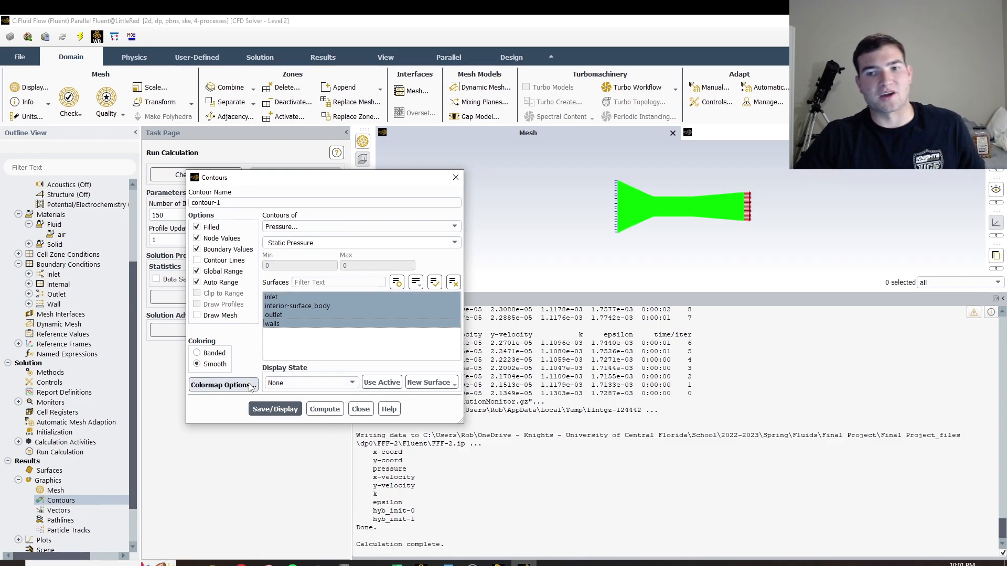
click(275, 409)
drag(361, 180, 242, 183)
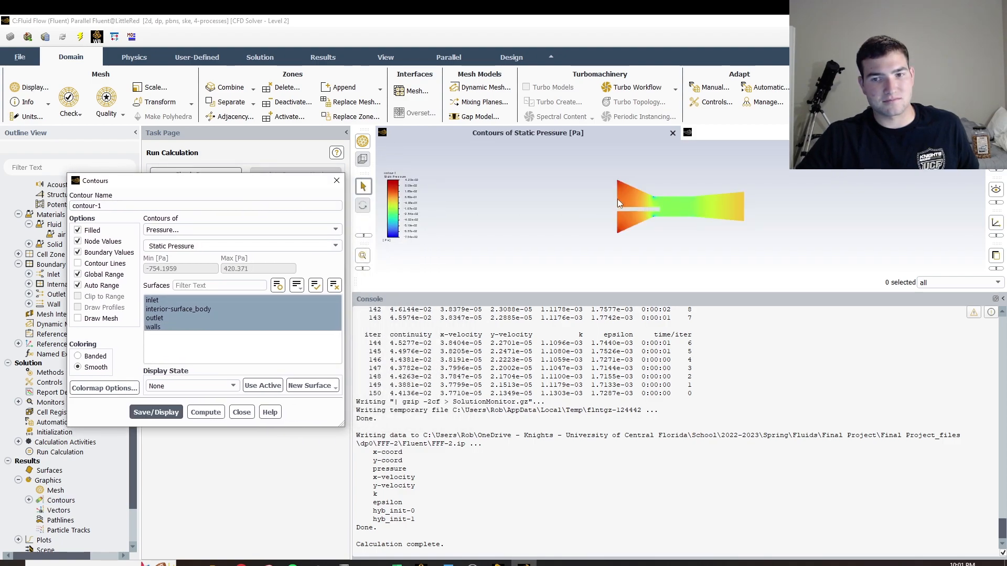
- Set the colormap length of contour-1 to 1
scroll(618, 207, up, 3)
scroll(830, 187, up, 5)
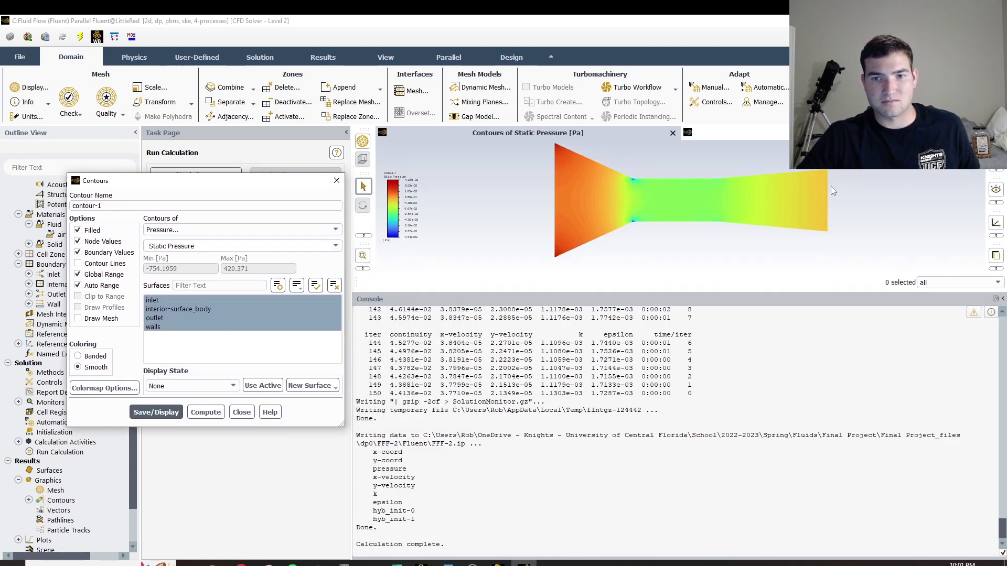
scroll(637, 200, down, 3)
scroll(563, 174, up, 2)
scroll(598, 188, down, 2)
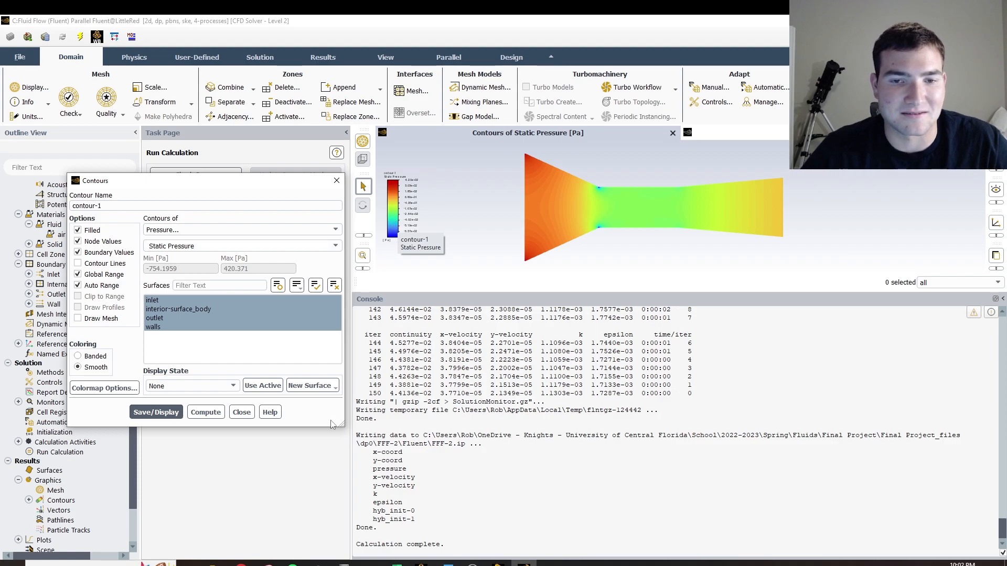
click(123, 388)
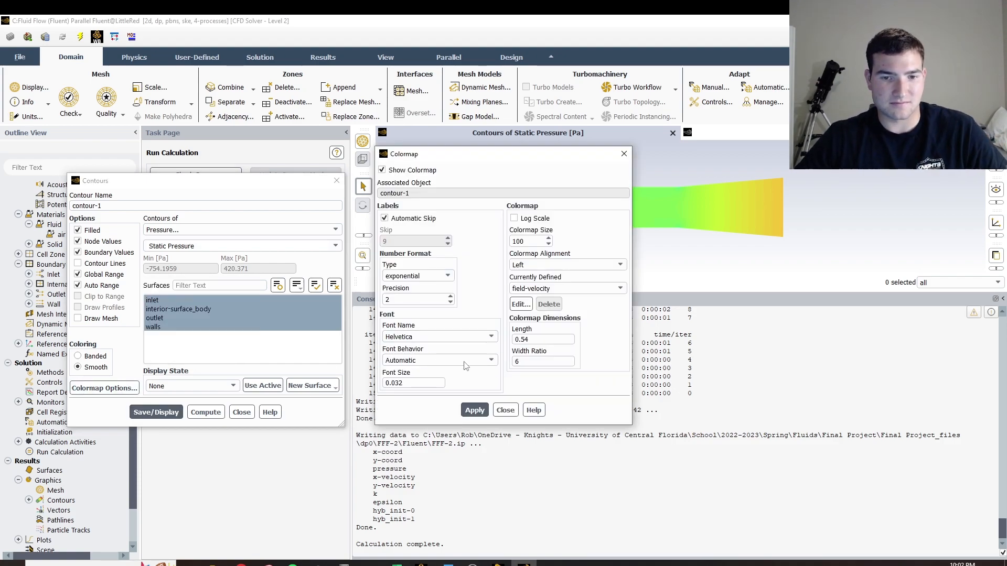
drag(540, 339, 472, 338)
text(1)
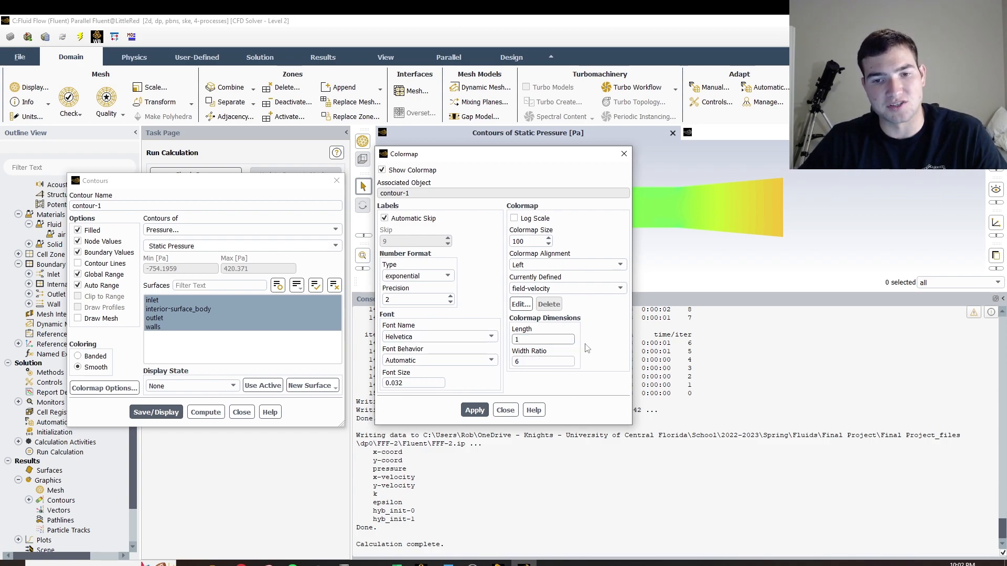
- Format the colormap labels of contour-1 as float in the georgiab font at size 0.035, and apply the changes
click(430, 276)
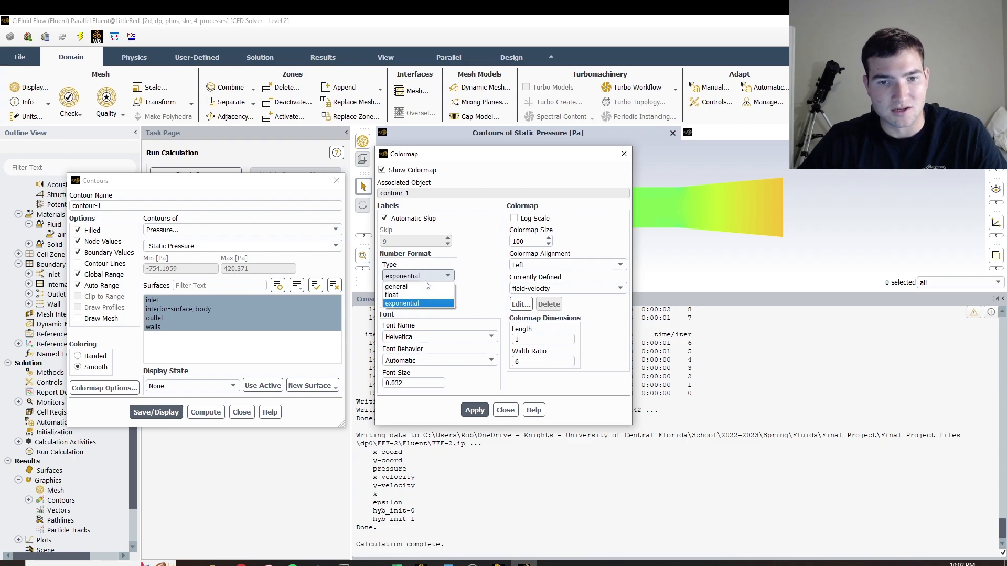
click(427, 283)
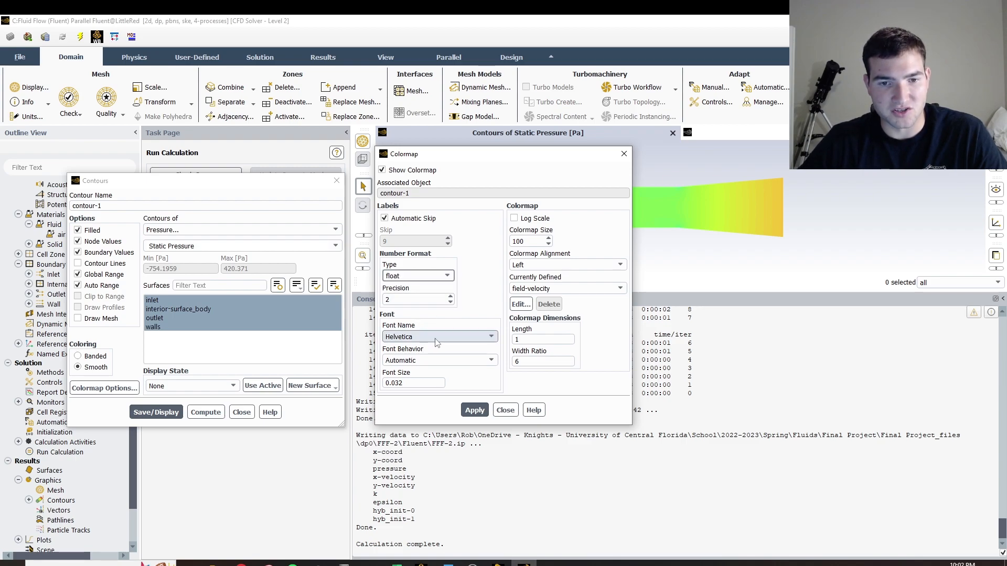
click(435, 337)
click(433, 348)
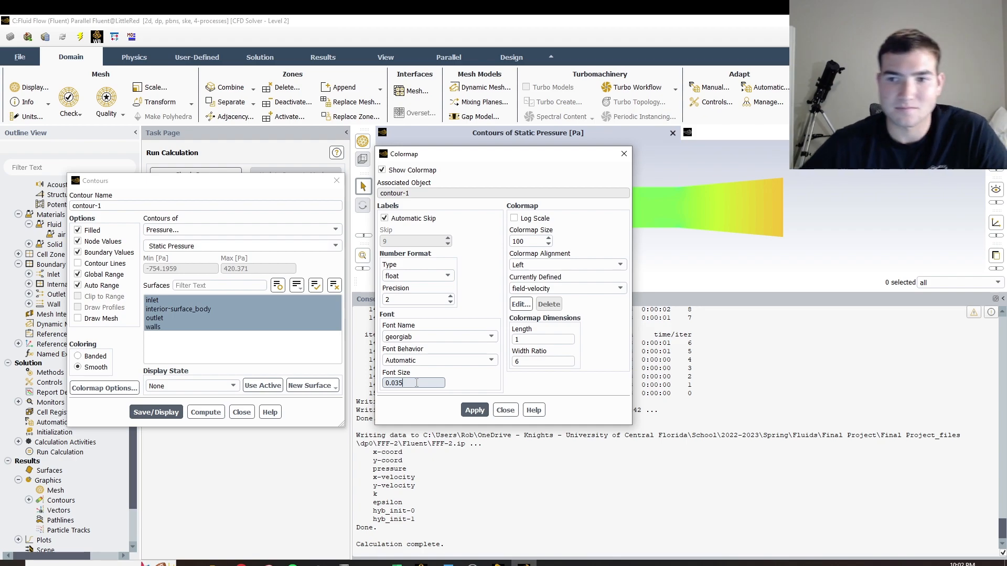
click(474, 410)
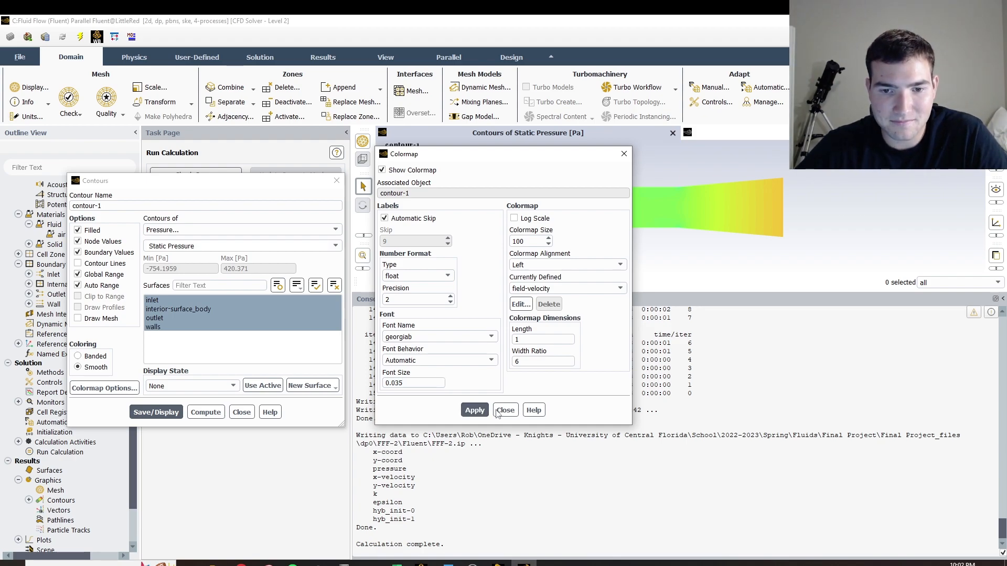
click(504, 411)
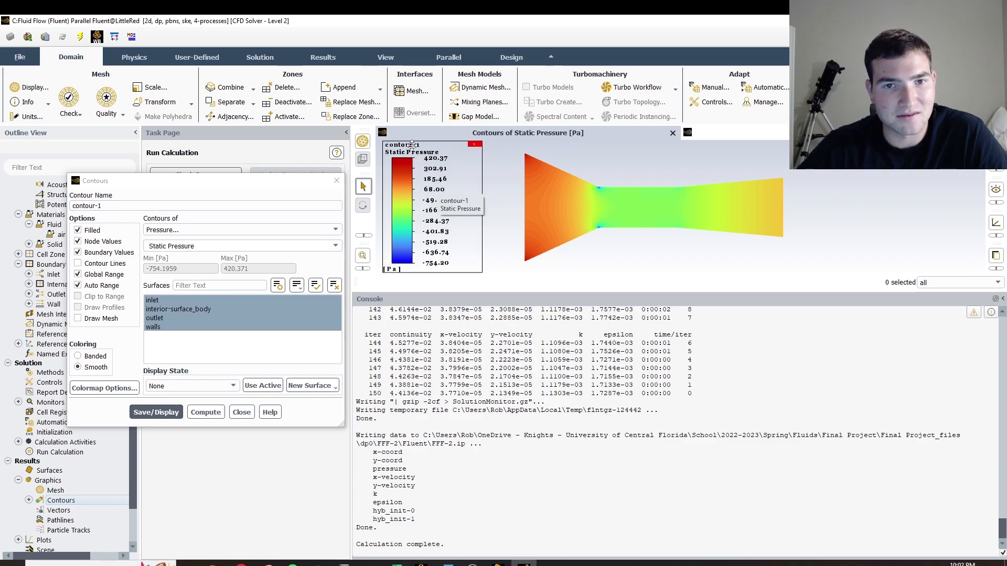
- Clear the contour name and display the filled contours of dynamic pressure on the selected surfaces
click(120, 207)
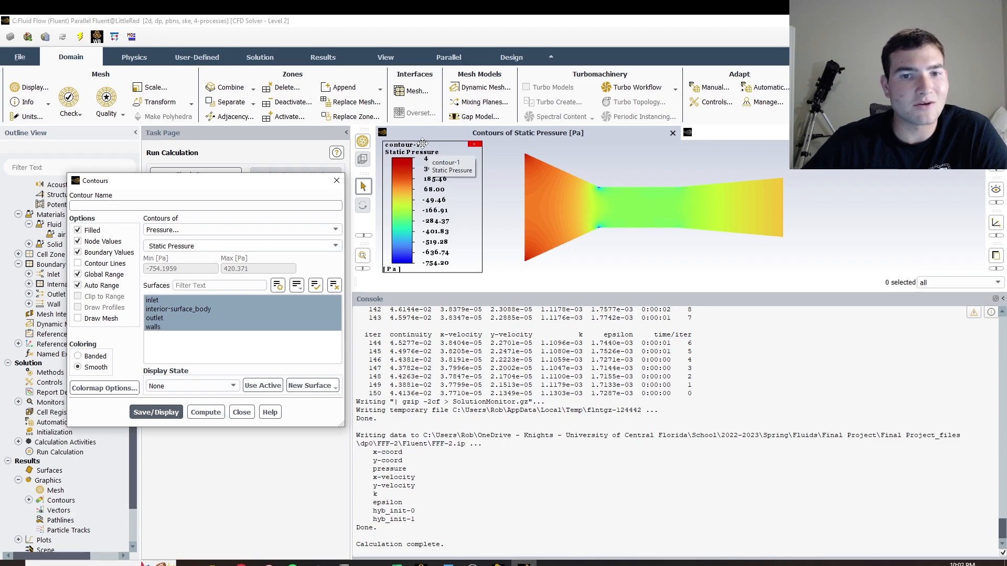
click(206, 415)
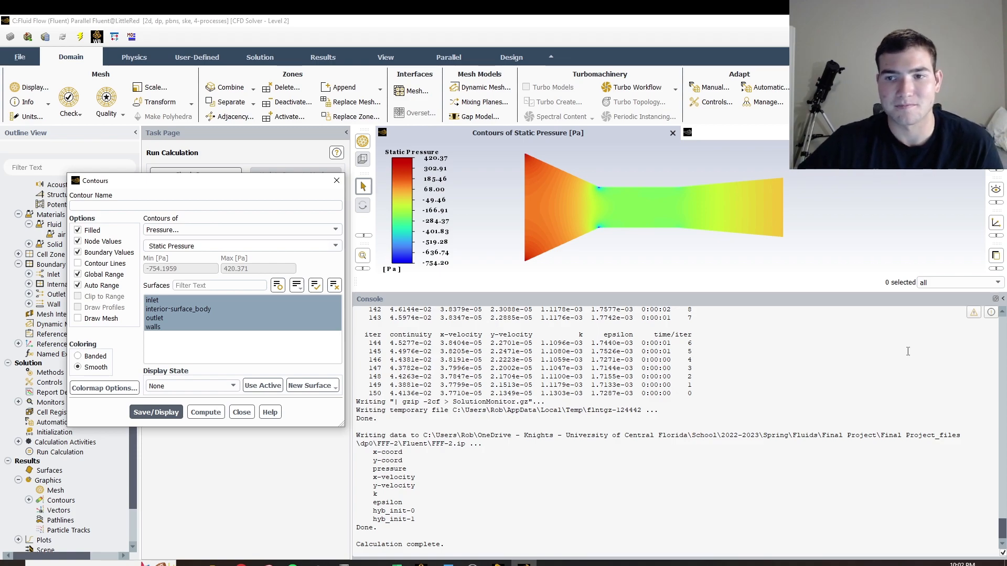
click(274, 251)
click(333, 246)
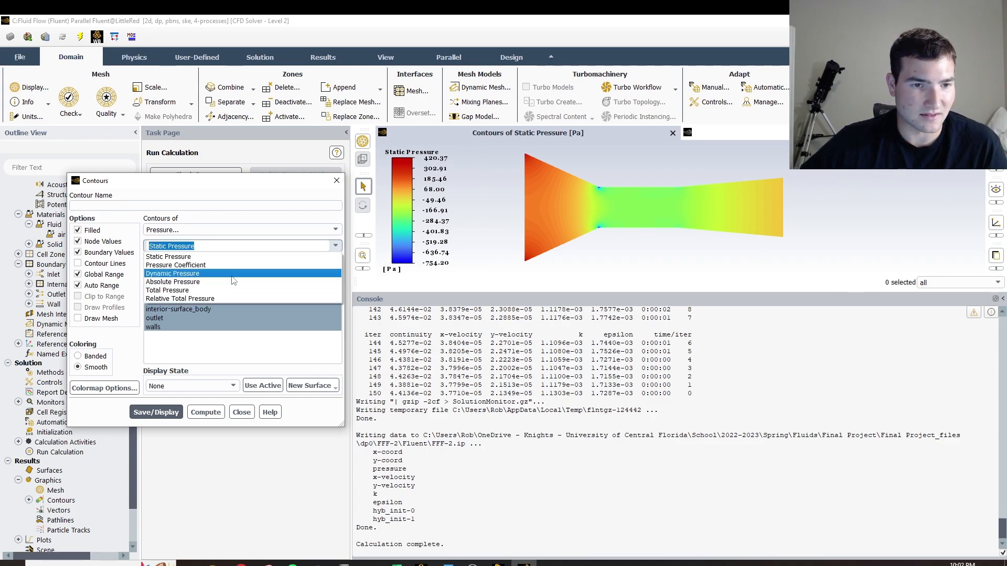
click(234, 280)
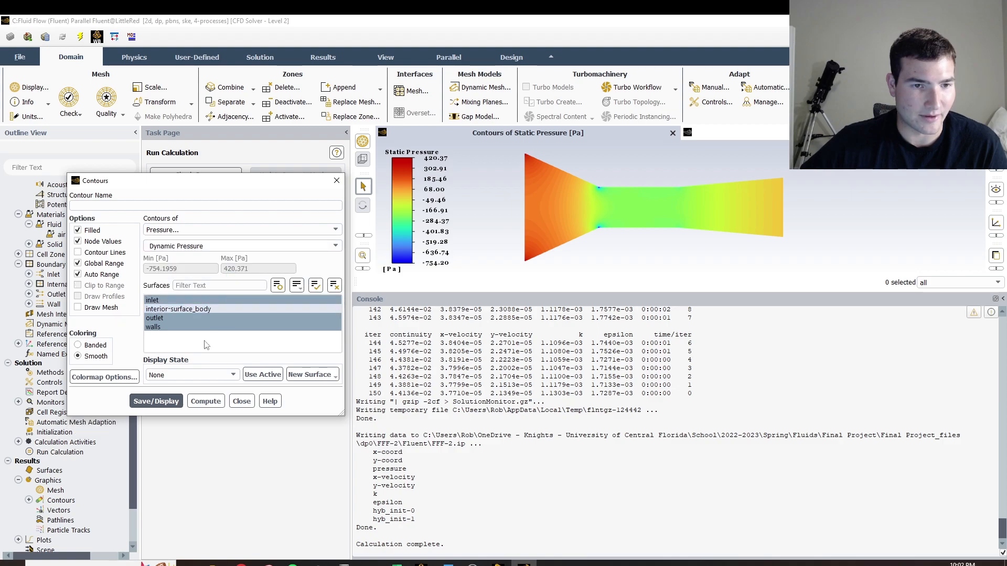
click(167, 402)
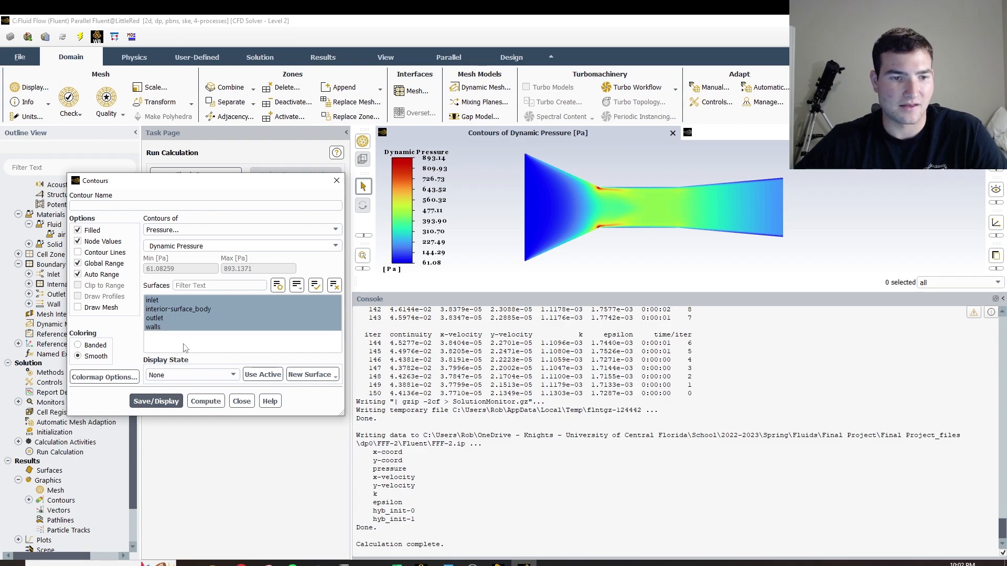
- Display the total pressure contours on the same surfaces
click(335, 246)
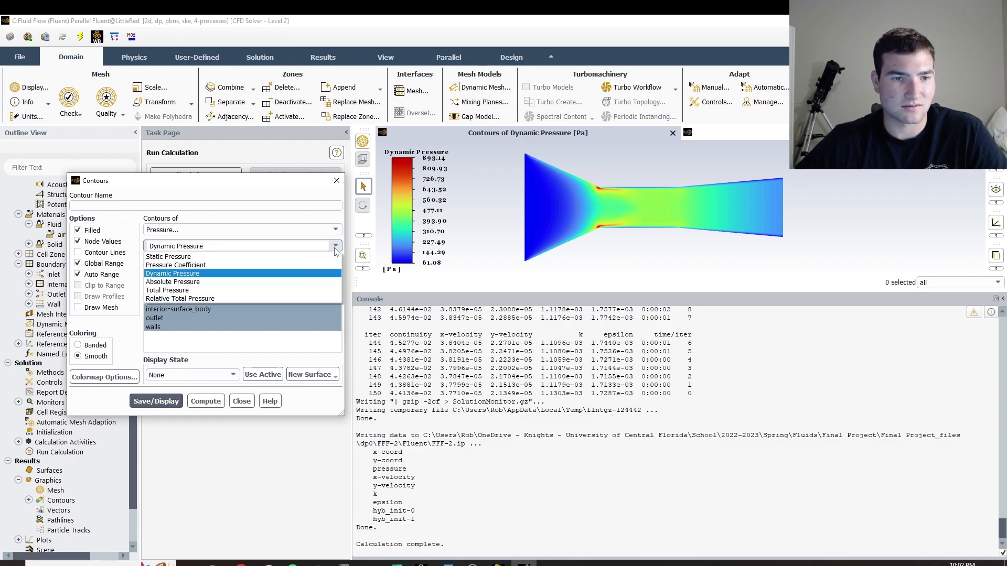
click(178, 297)
click(153, 413)
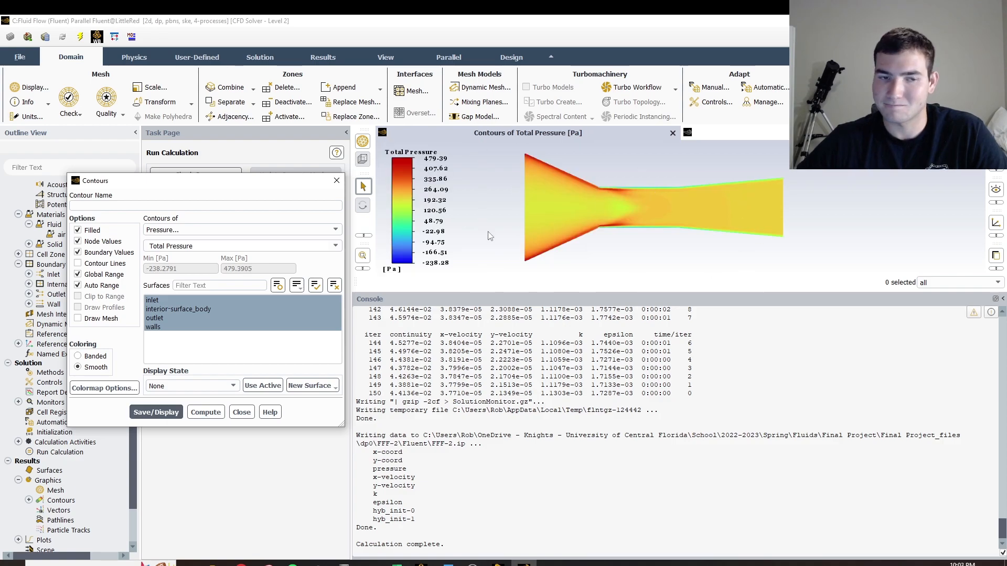
- Change the contour variable to velocity magnitude and display it on the same surfaces
click(252, 230)
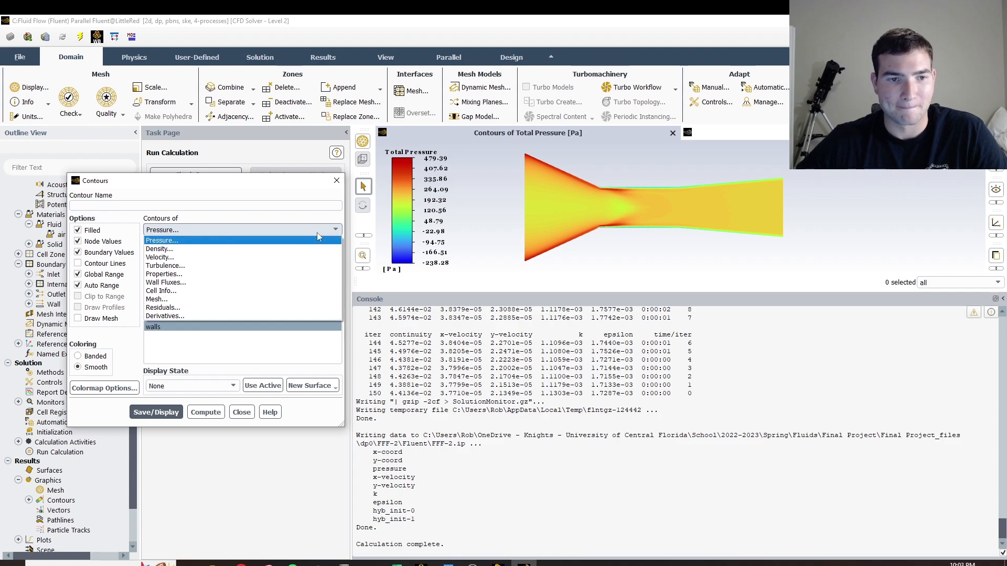
click(256, 258)
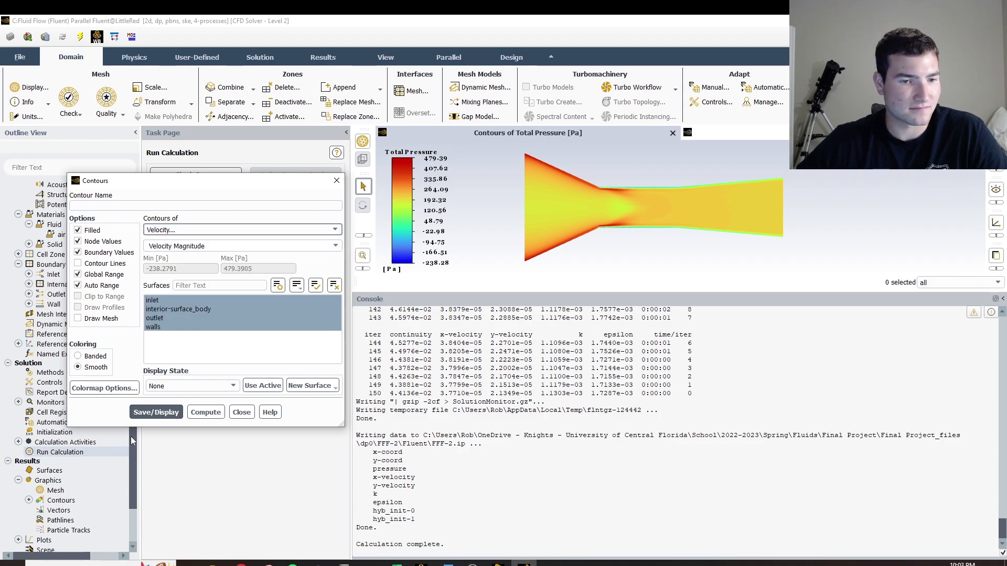
click(143, 412)
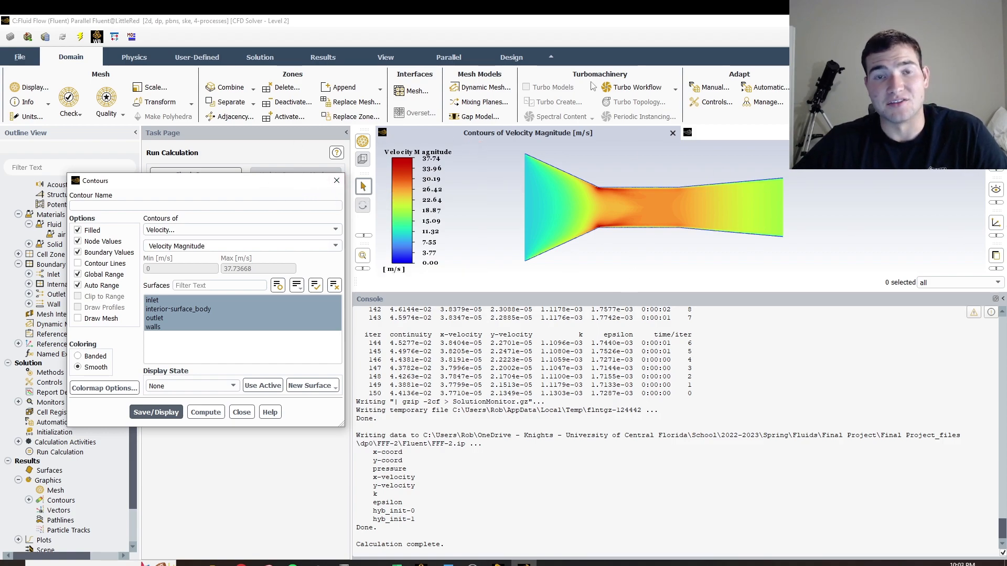
- Copy a screenshot of the velocity magnitude contour window to the clipboard
drag(231, 182, 185, 121)
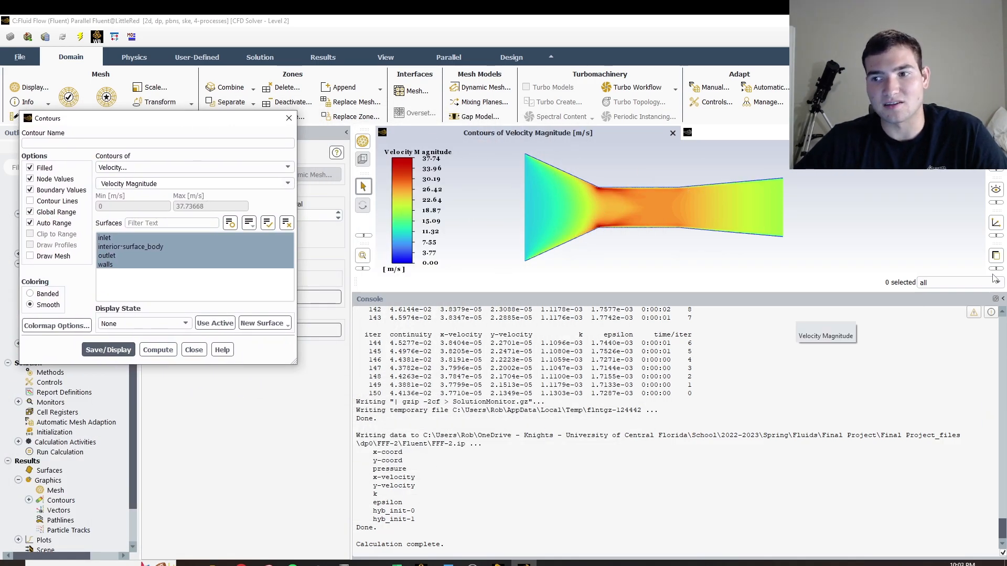
click(701, 290)
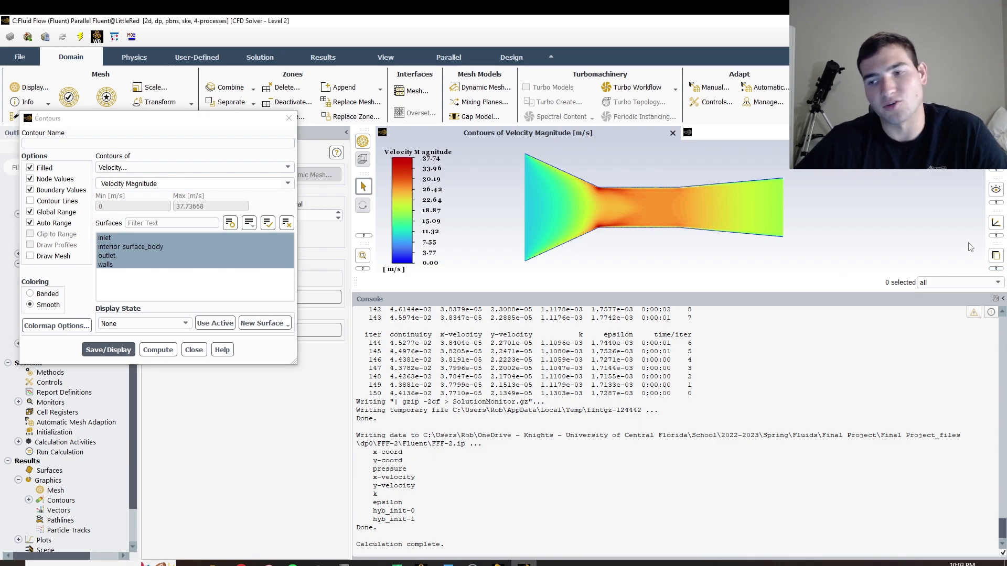
click(996, 270)
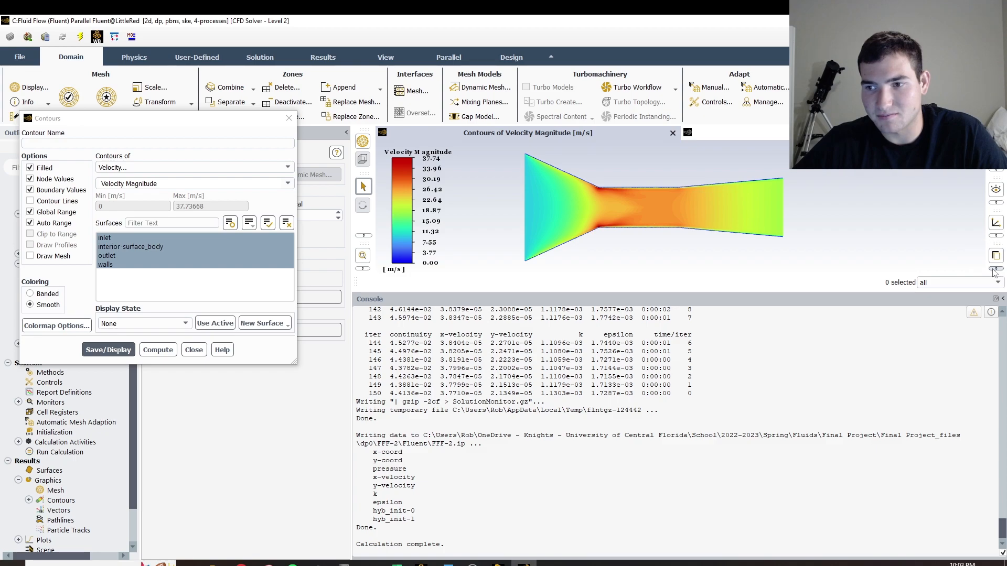
click(993, 270)
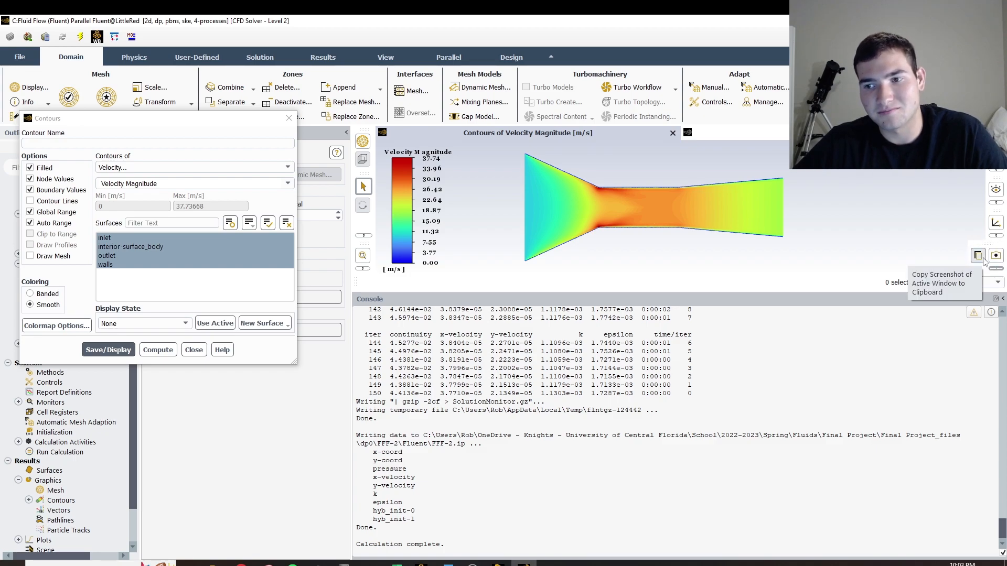
click(978, 256)
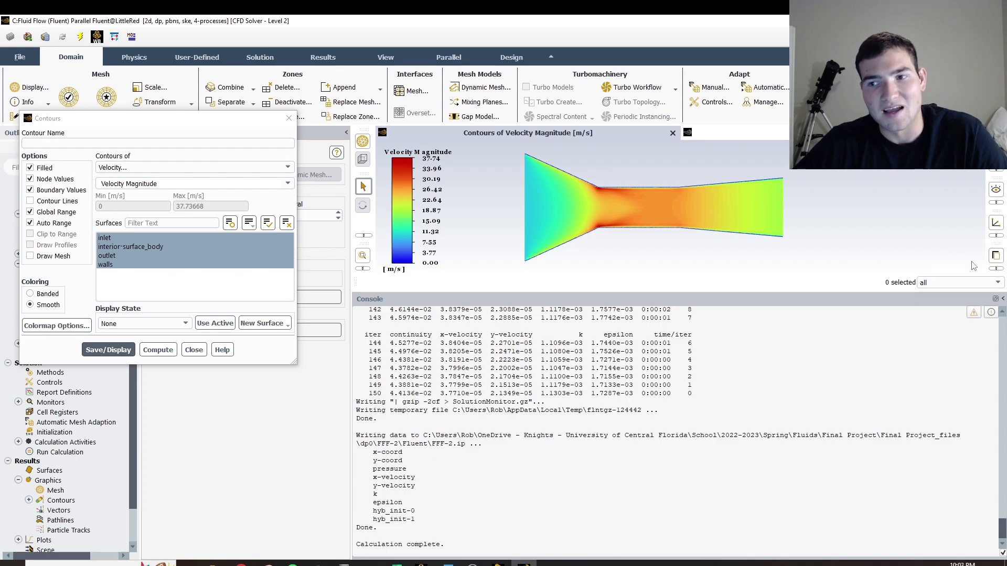
- Preview the velocity contour as a PNG picture with and without the white background, and leave the picture settings without saving
click(998, 269)
click(996, 257)
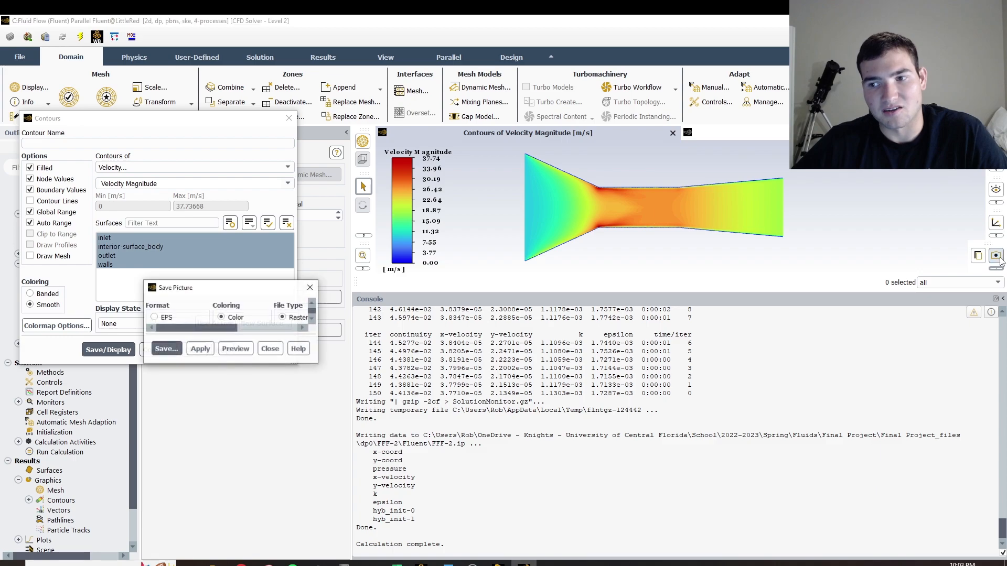
drag(328, 289, 363, 170)
click(325, 346)
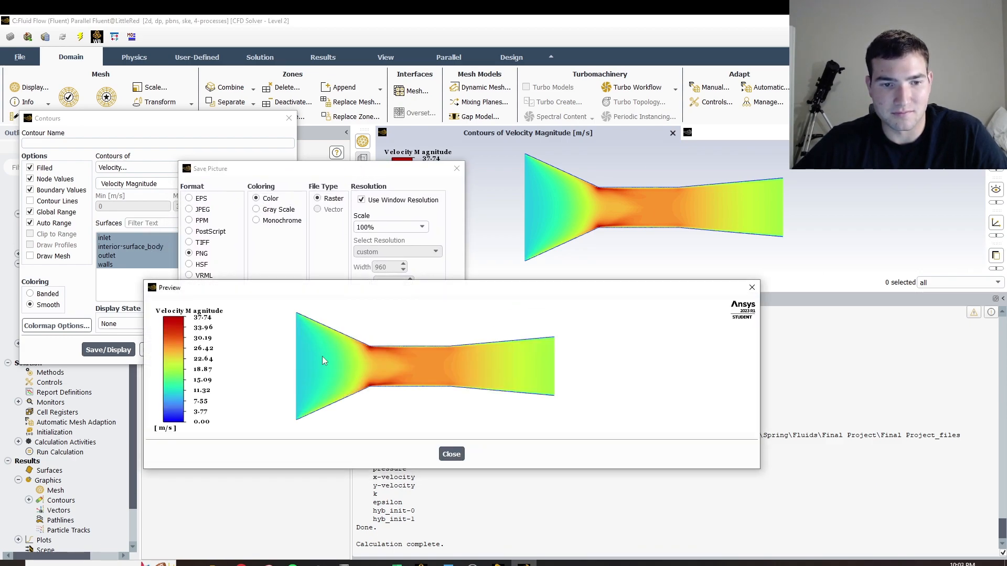
click(751, 288)
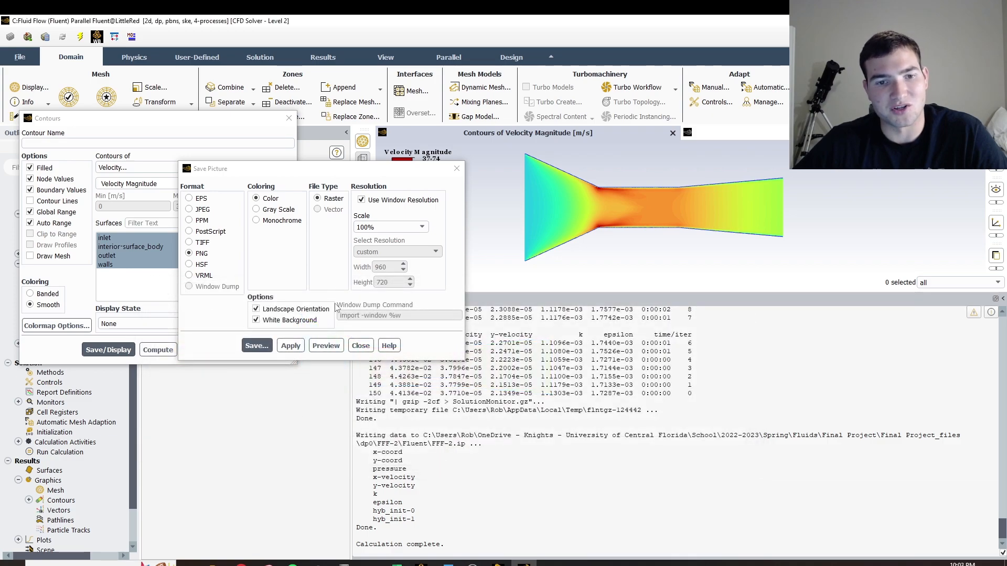
click(256, 320)
click(326, 346)
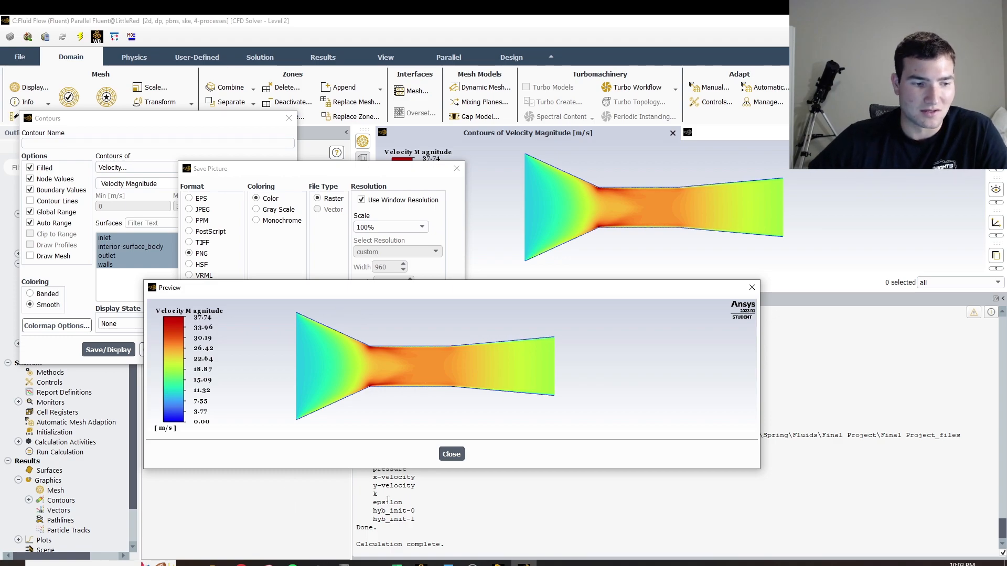
click(451, 454)
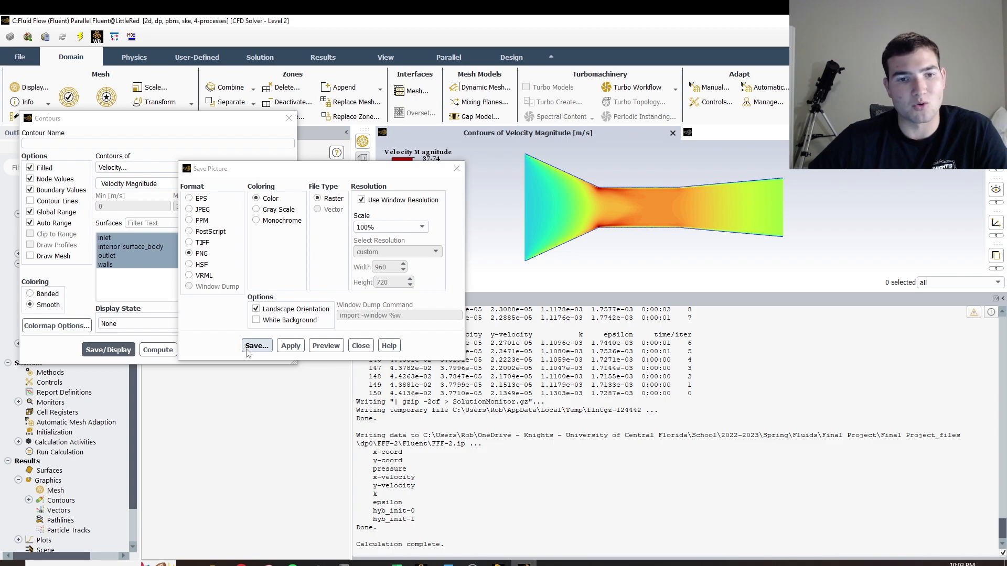
drag(420, 173, 397, 224)
click(434, 220)
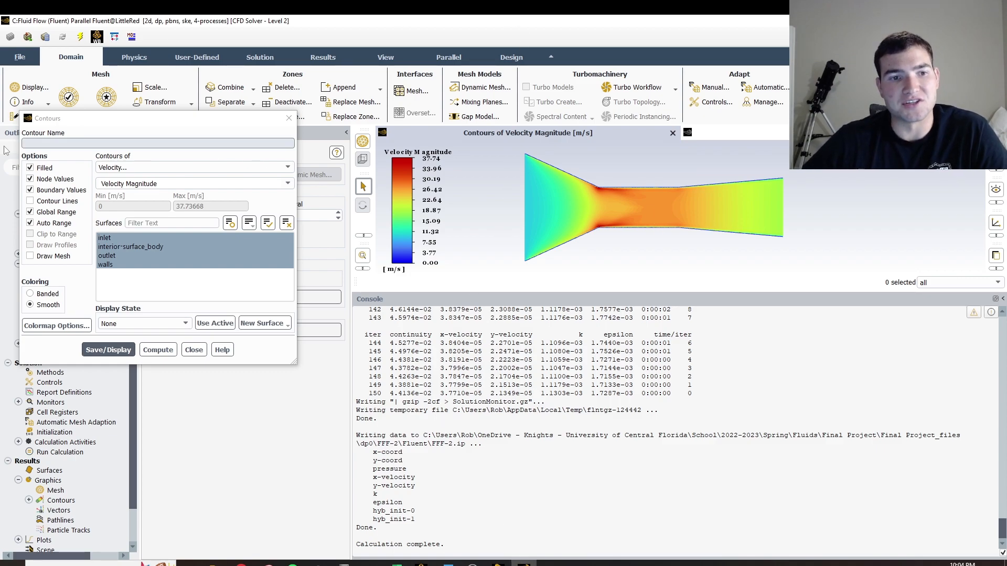
- Close the contour settings, open the Results of system C in CFD-Post from Workbench, and return to the Fluent window
drag(122, 121, 293, 176)
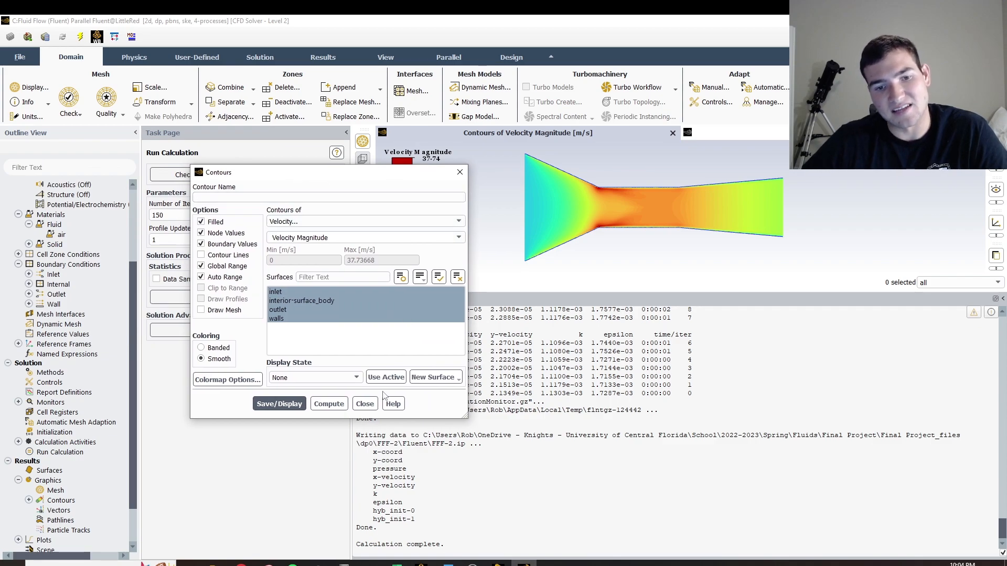
click(365, 404)
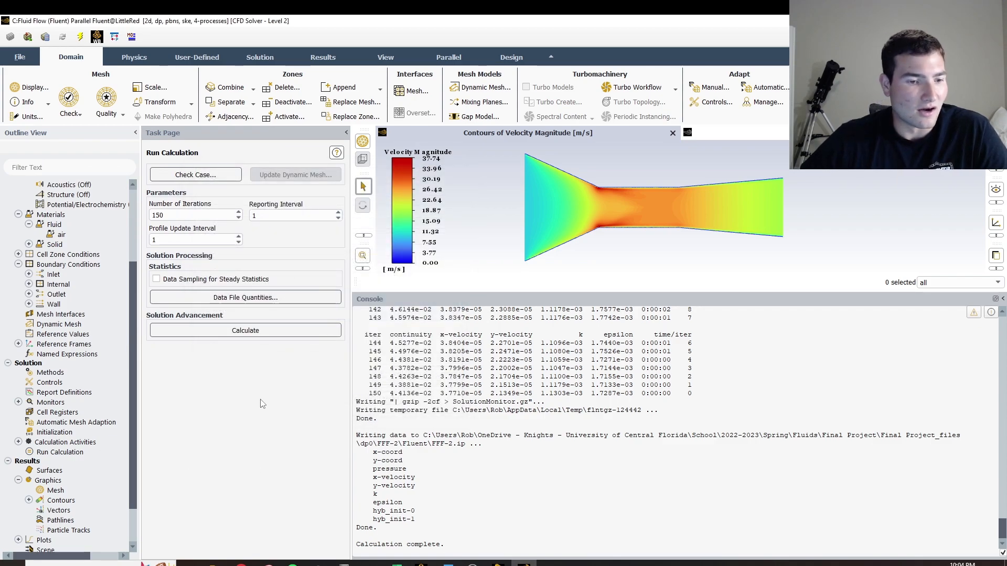
click(421, 563)
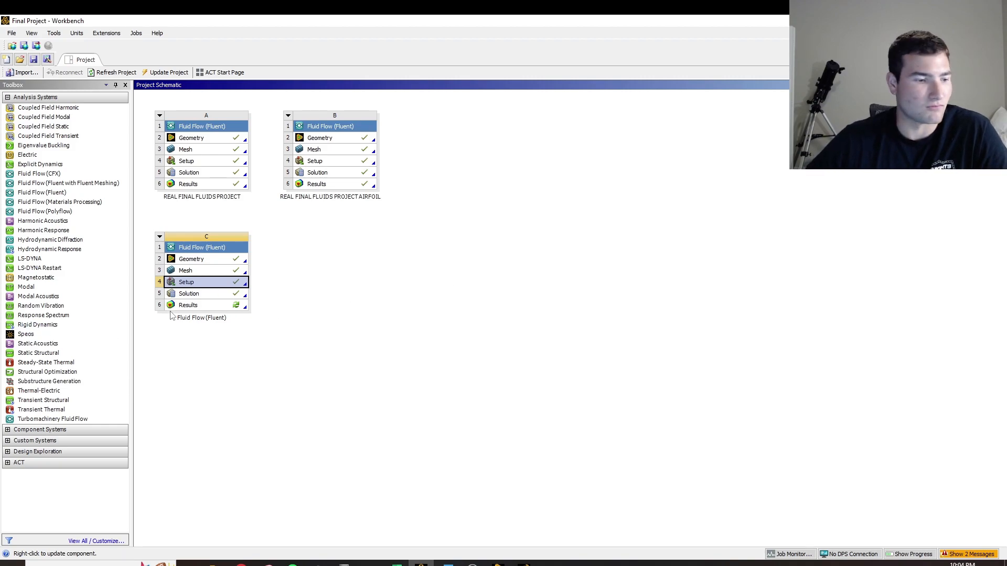
double_click(209, 306)
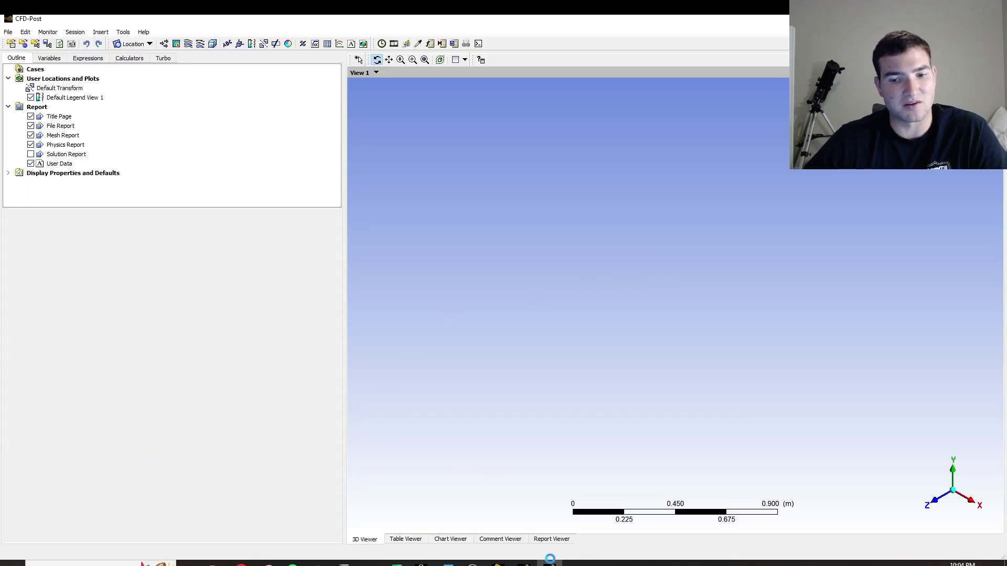
click(524, 563)
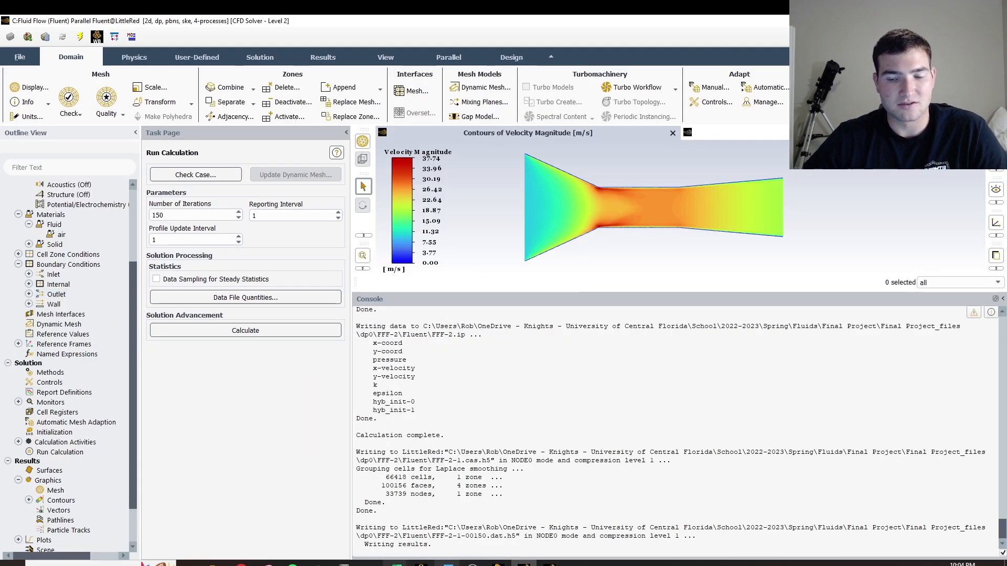
- Switch to CFD-Post, orient the wind tunnel to face the XY plane, and insert a line named Centerline
click(536, 561)
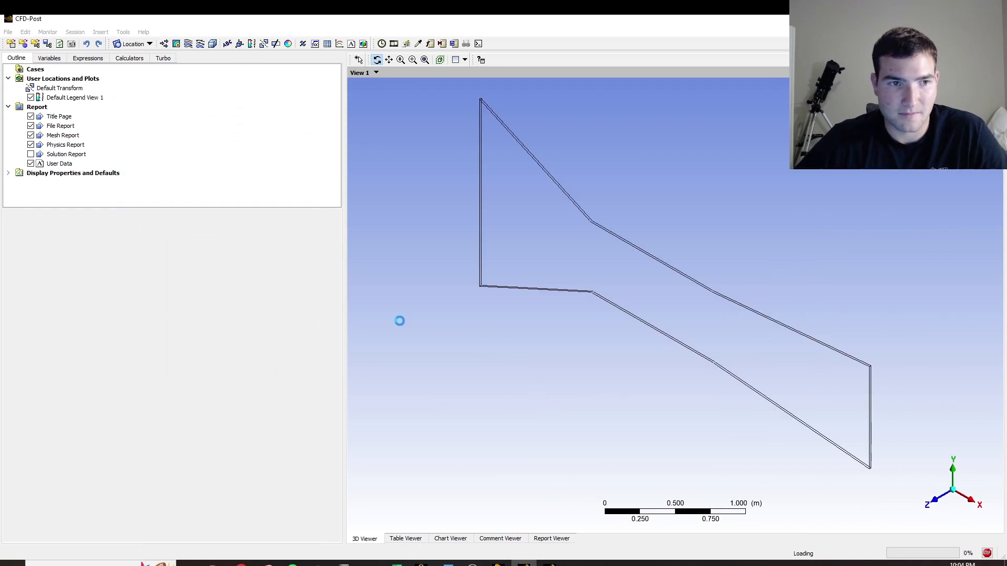
click(940, 502)
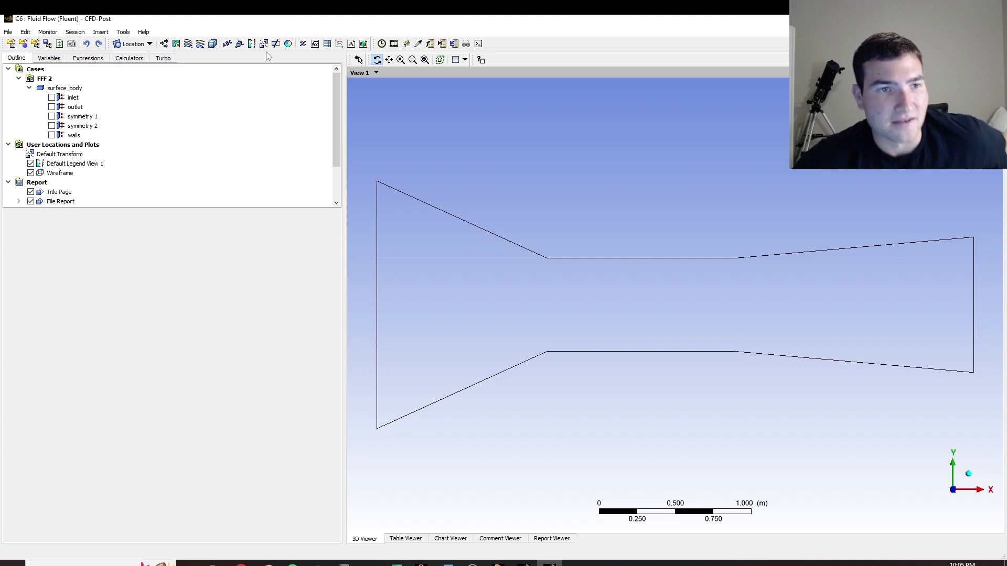
click(117, 45)
click(134, 80)
text(C)
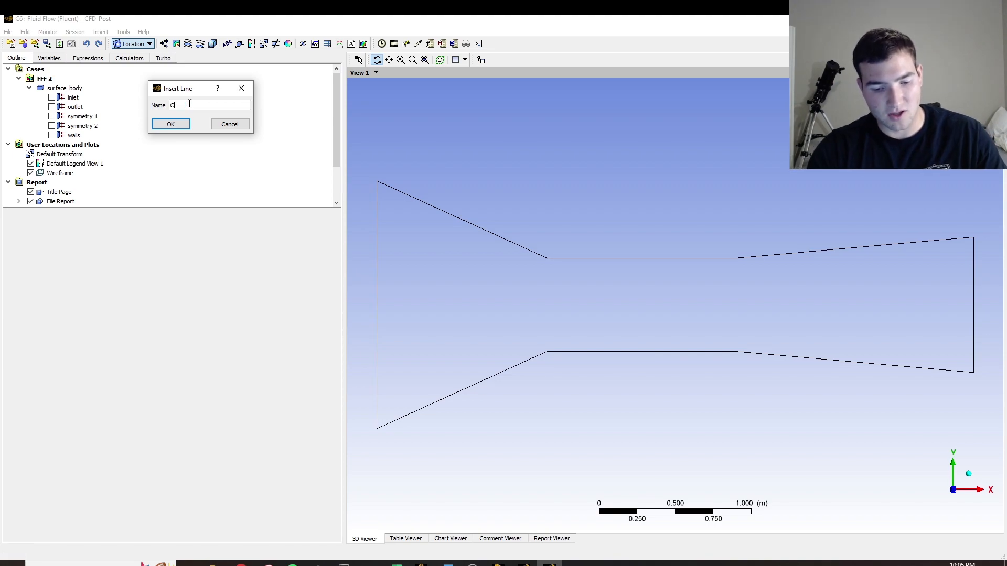
text(enterline)
click(158, 123)
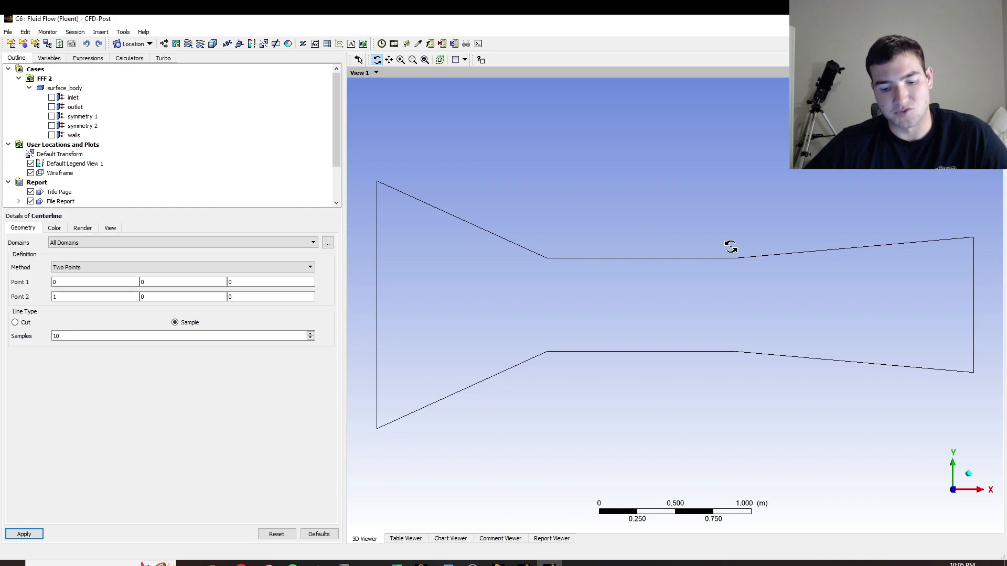
- Define the Centerline by two points, from X -1.7272 to X 2.1844 with Y and Z at 0, and apply it
click(67, 281)
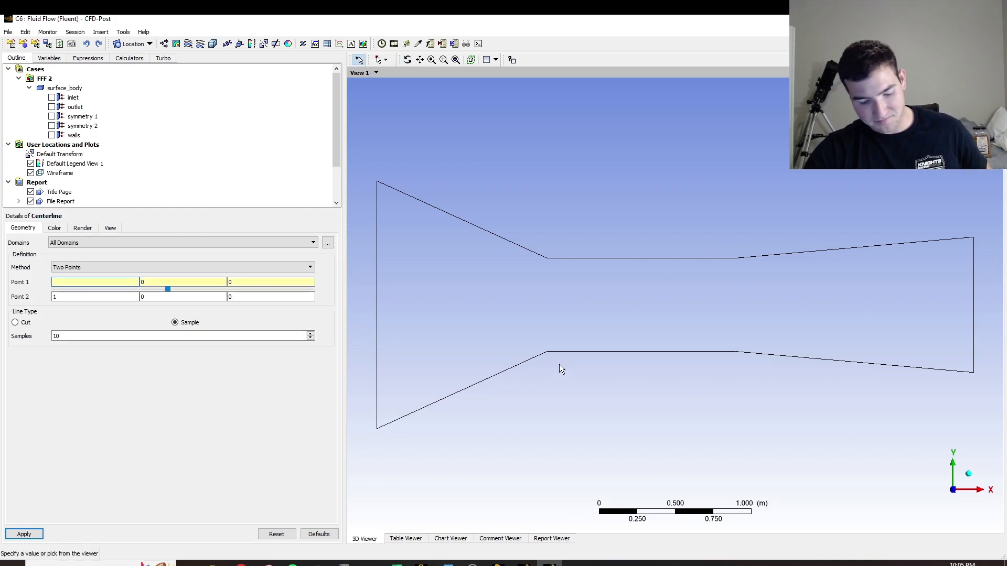
text(-1)
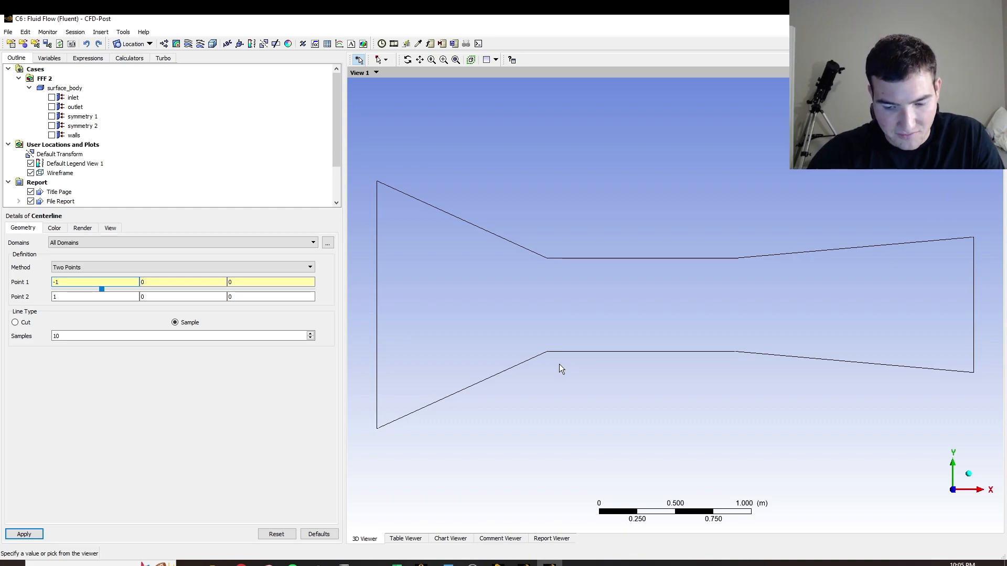
text(.7272)
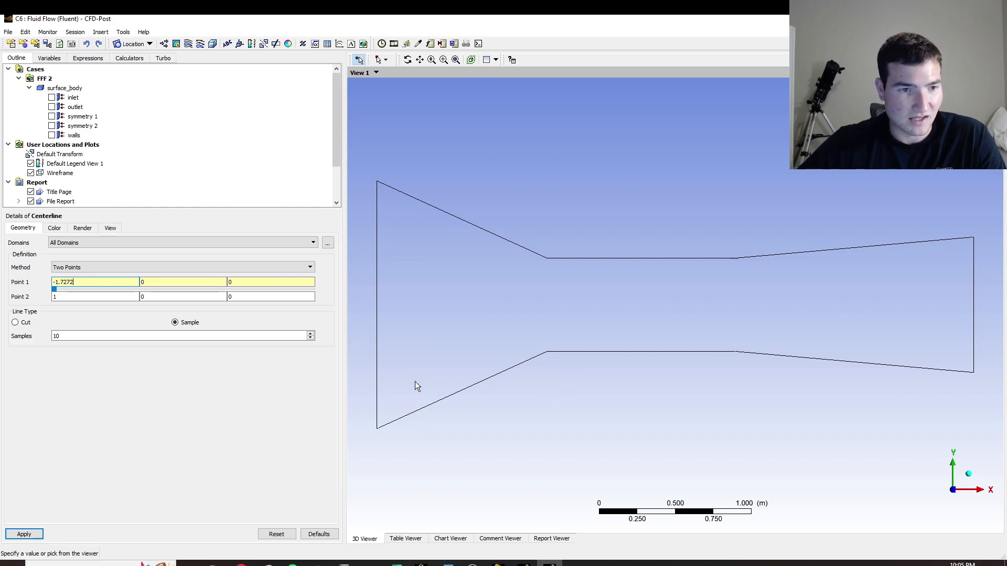
click(104, 295)
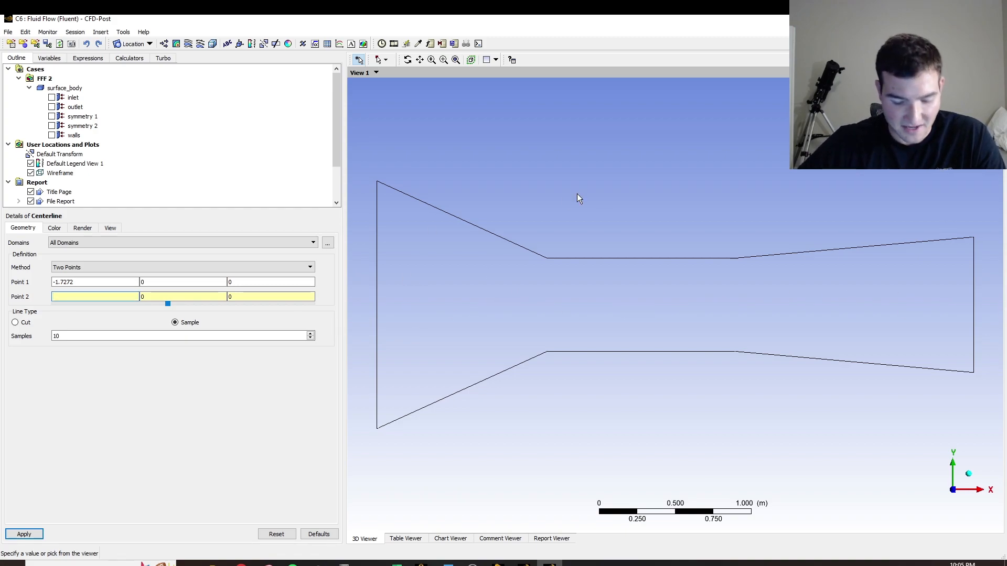
text(2.1)
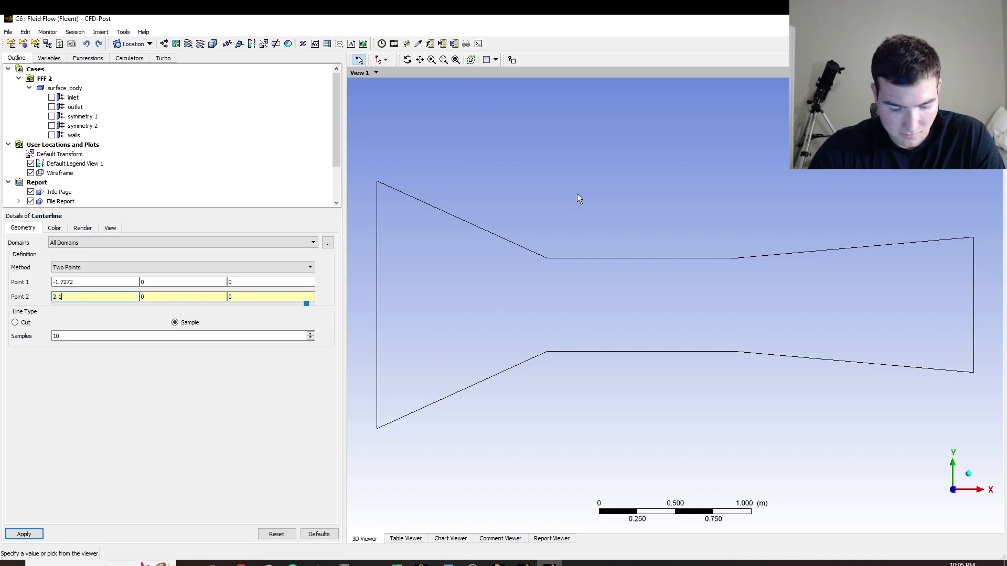
text(844)
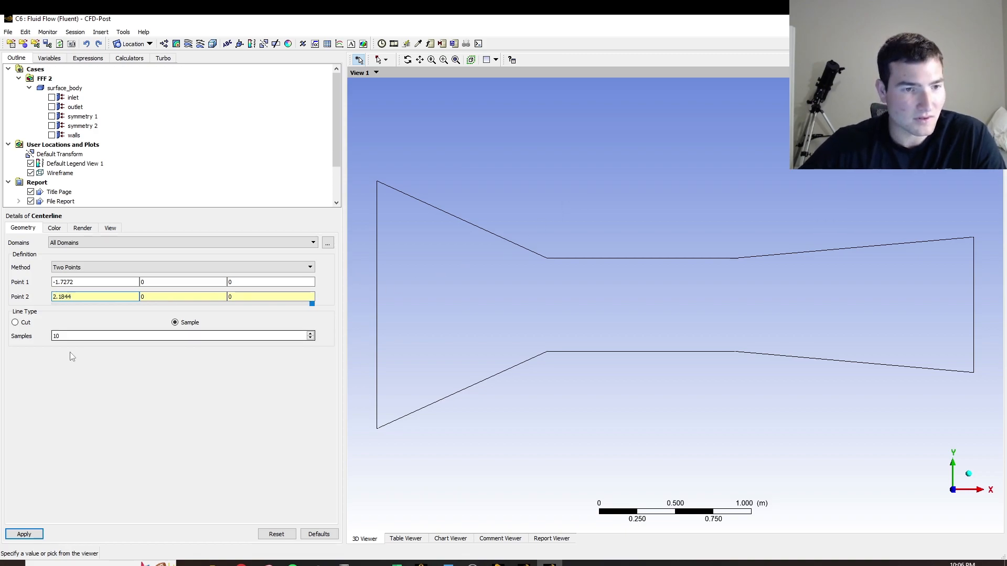
click(38, 538)
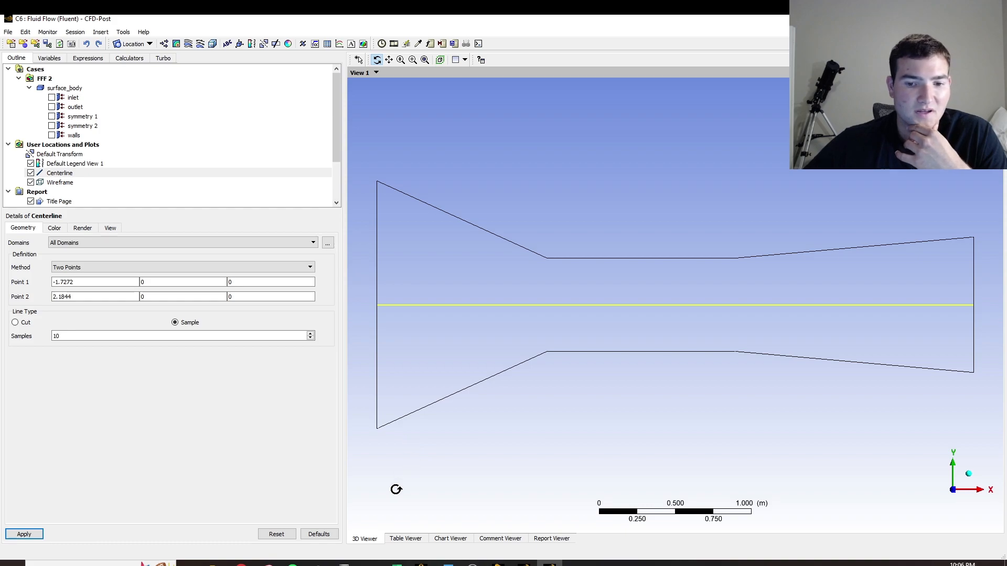
- Show the chart viewer and insert a new chart with the default name Chart 1
click(450, 539)
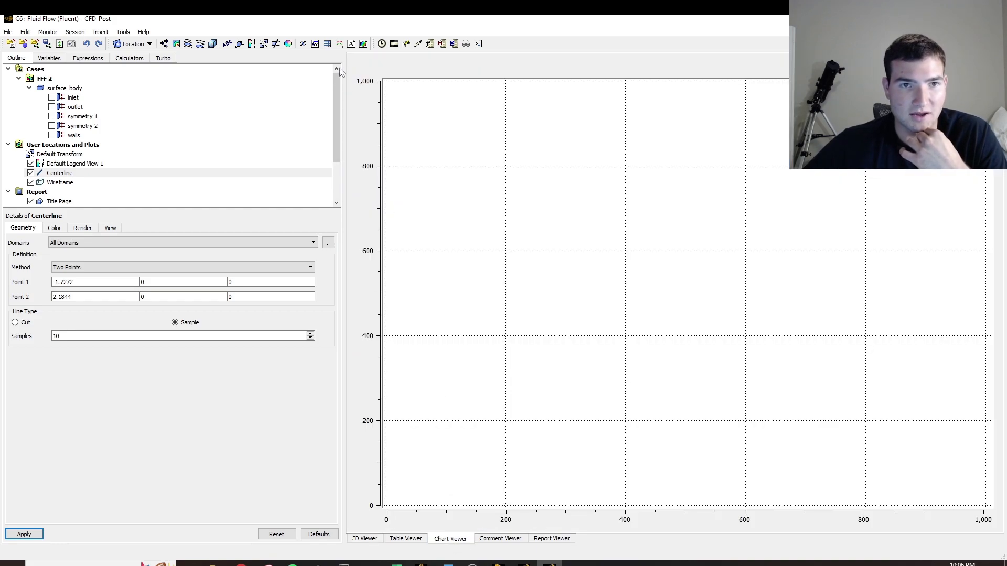
click(340, 43)
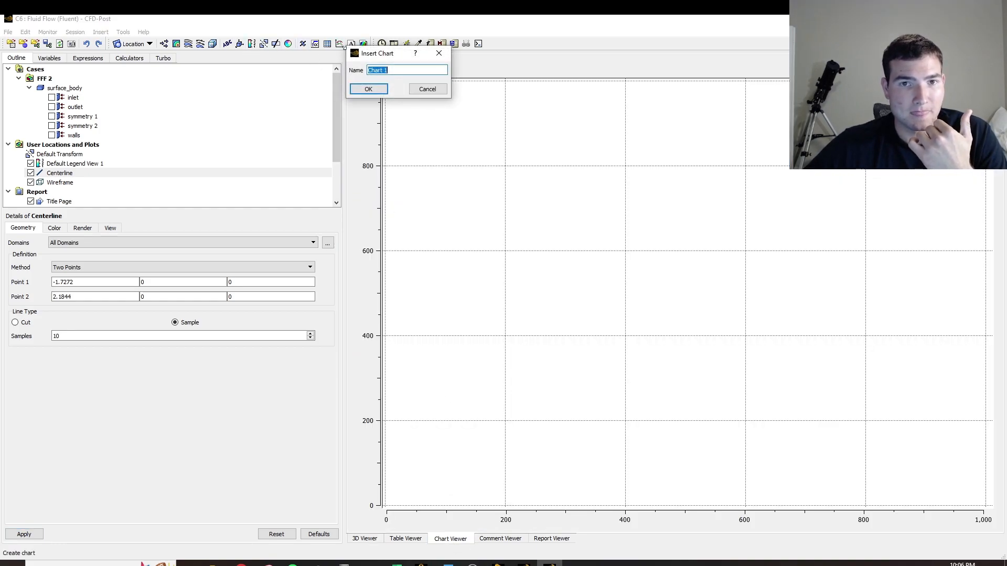
click(379, 93)
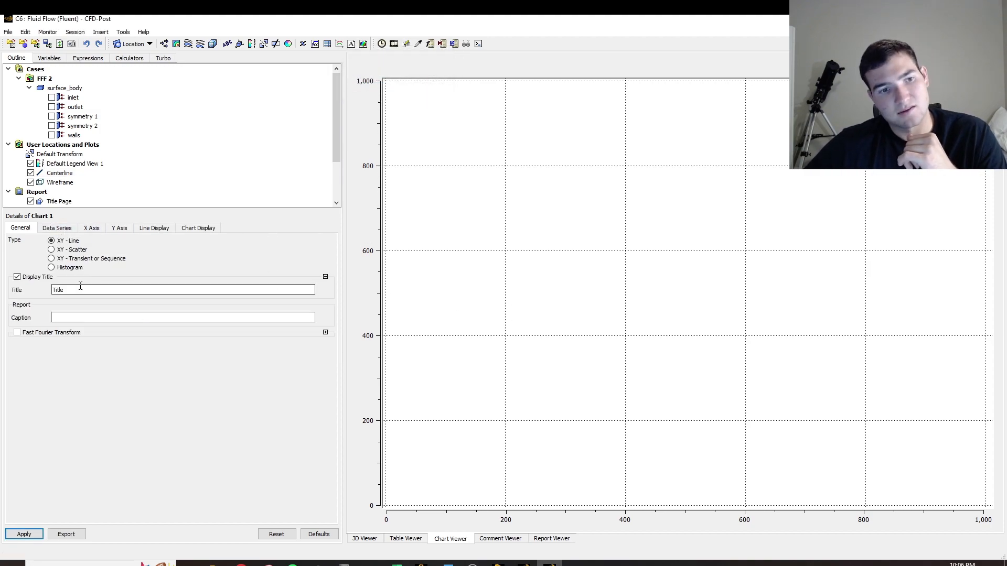
- Set the chart's X axis variable to X, keep Pressure on the Y axis, and try to apply without a data series location
click(58, 228)
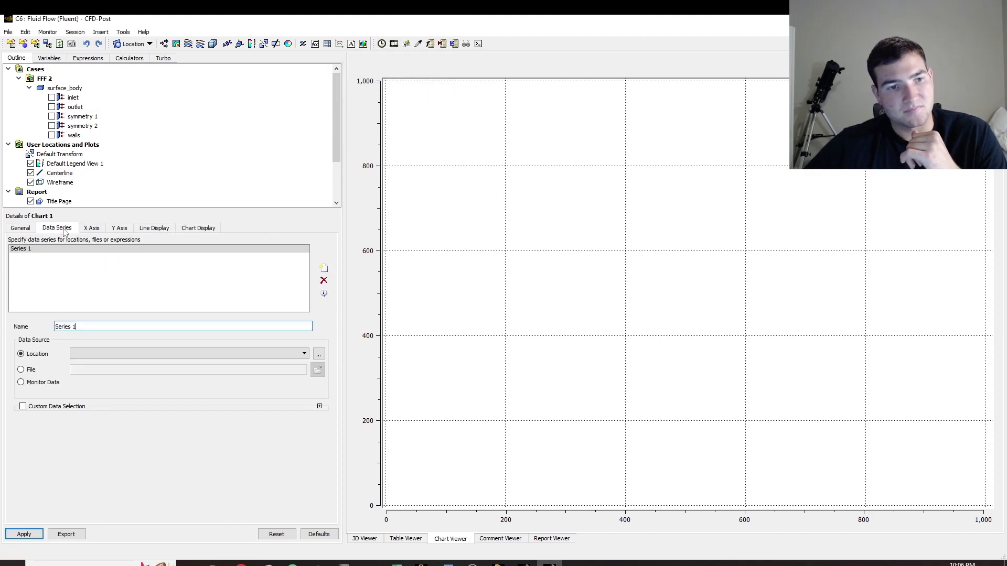
click(94, 229)
click(75, 254)
scroll(100, 314, down, 5)
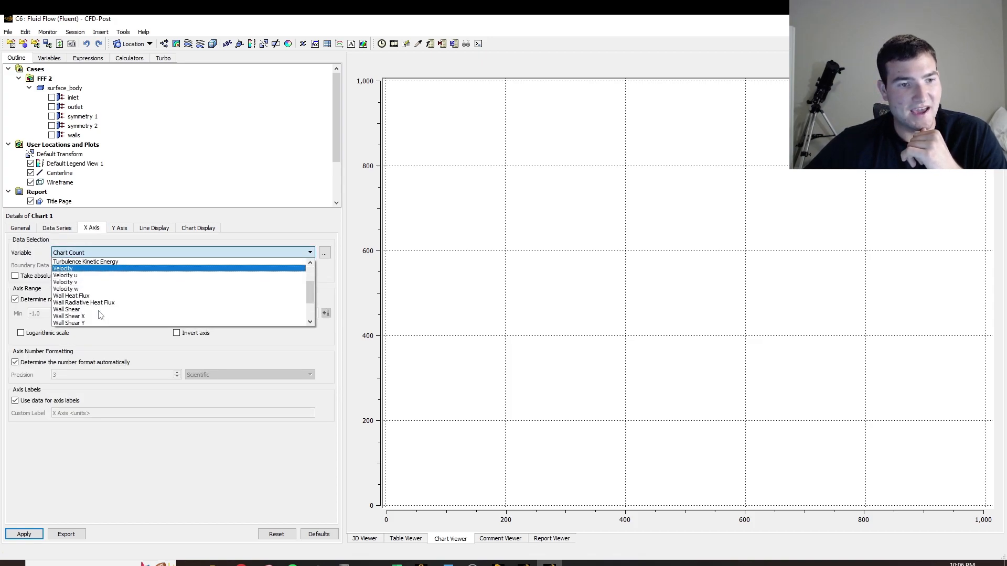
click(100, 309)
click(121, 229)
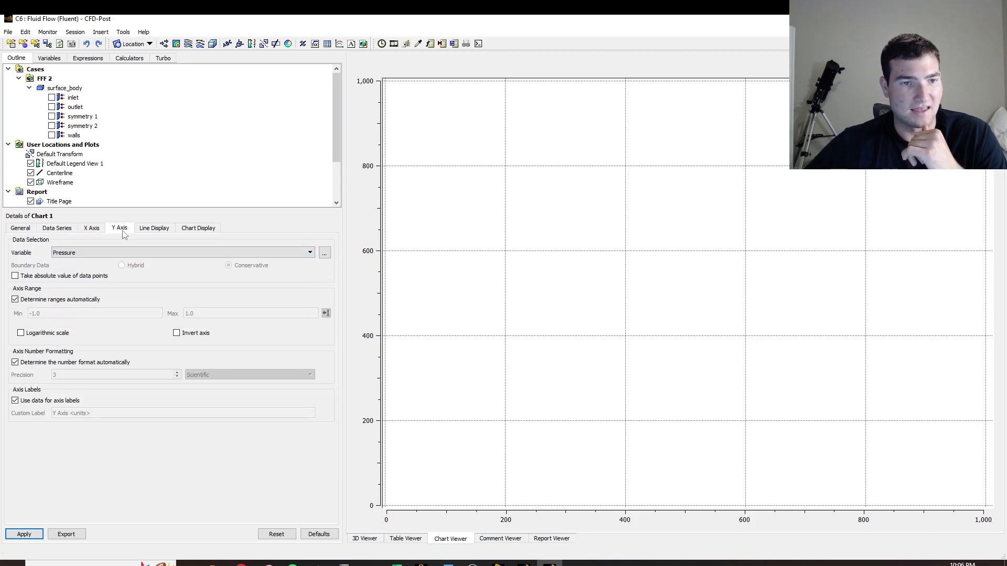
click(31, 537)
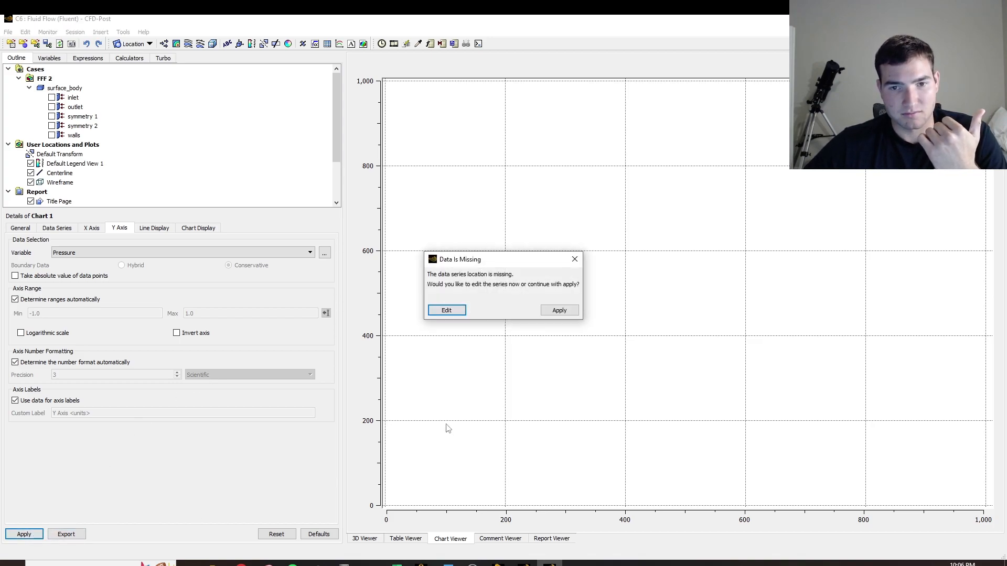
click(578, 258)
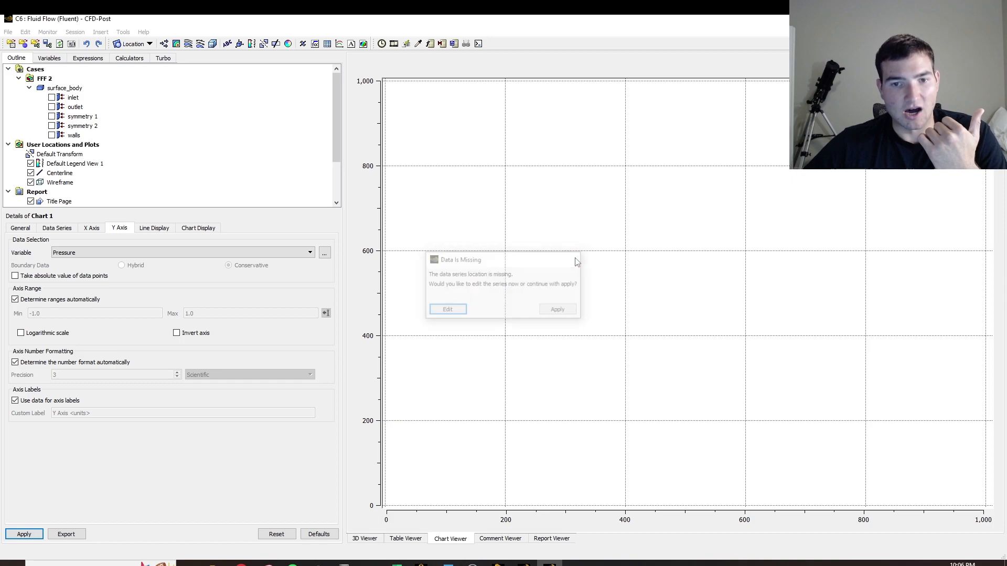
- Set the location of Series 1 to Centerline and apply the chart to plot pressure along X
click(29, 229)
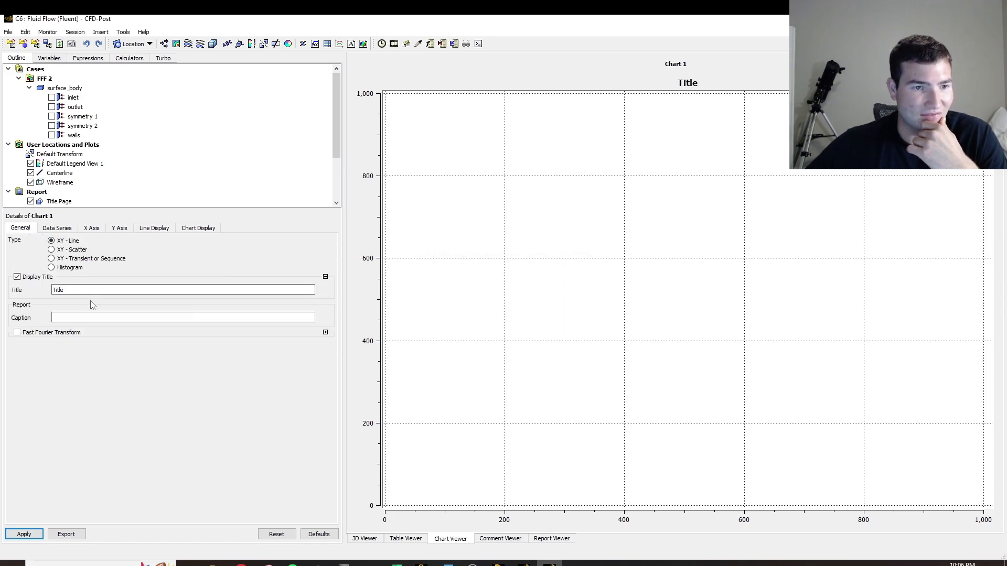
click(58, 228)
click(318, 355)
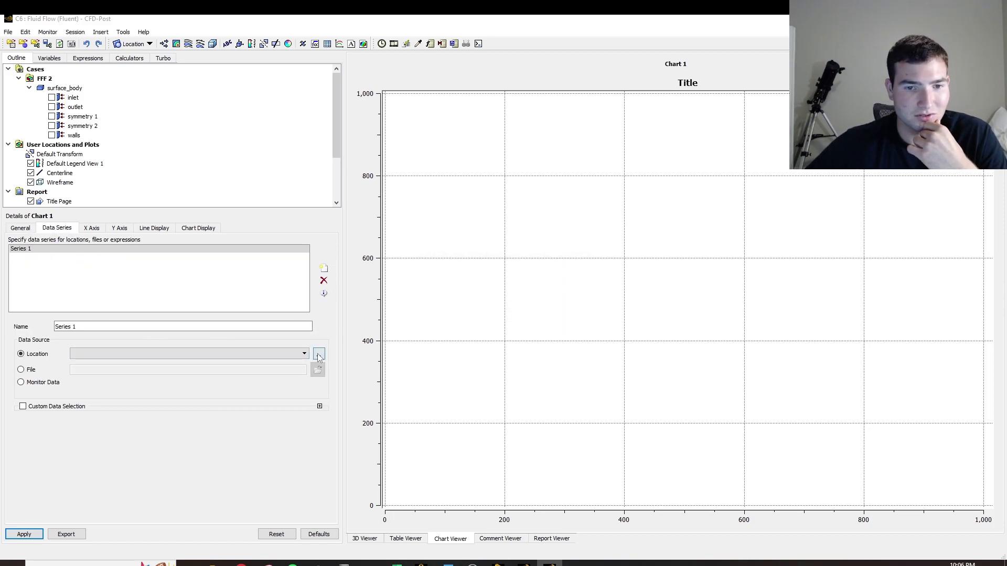
click(307, 353)
key(Escape)
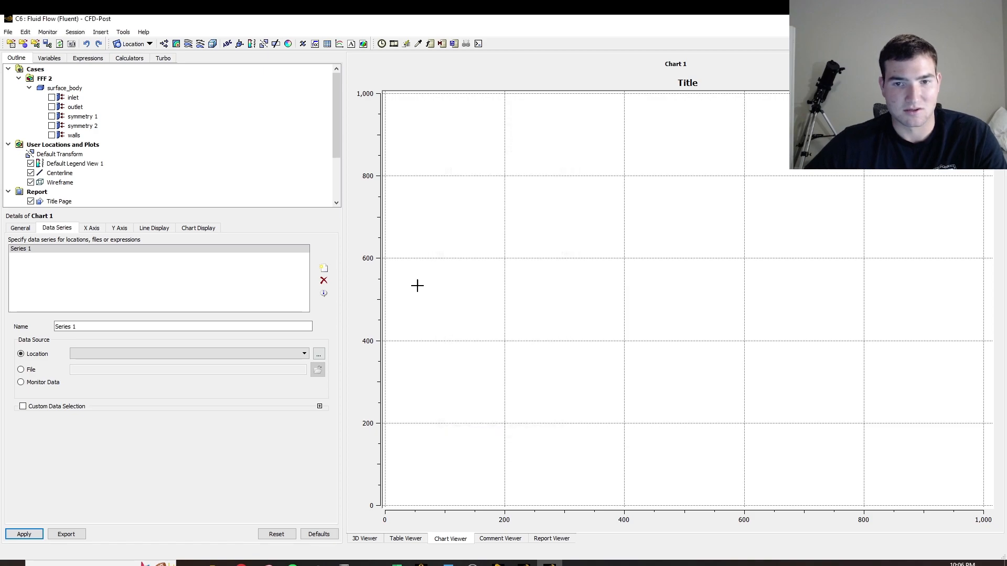
click(302, 354)
click(288, 364)
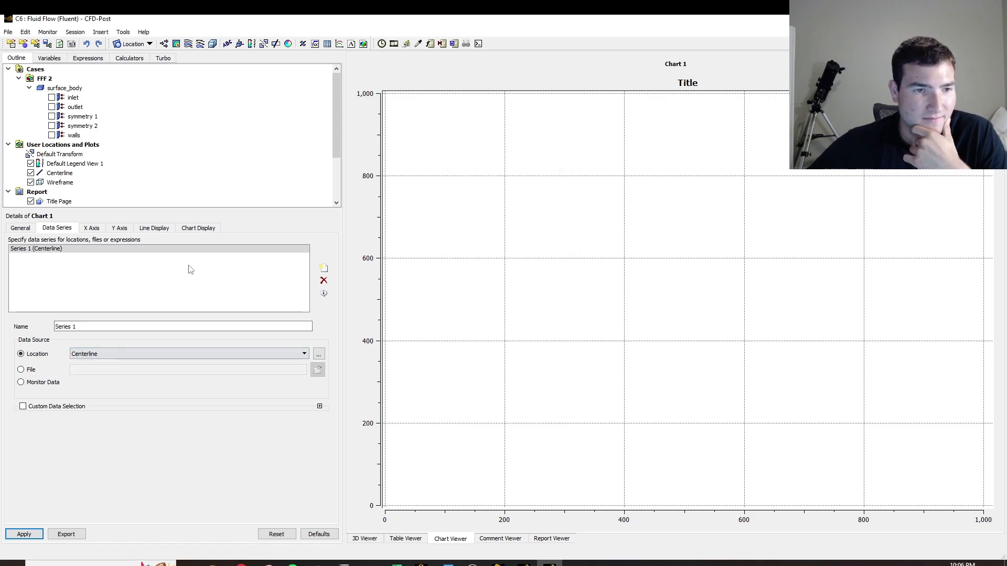
click(102, 230)
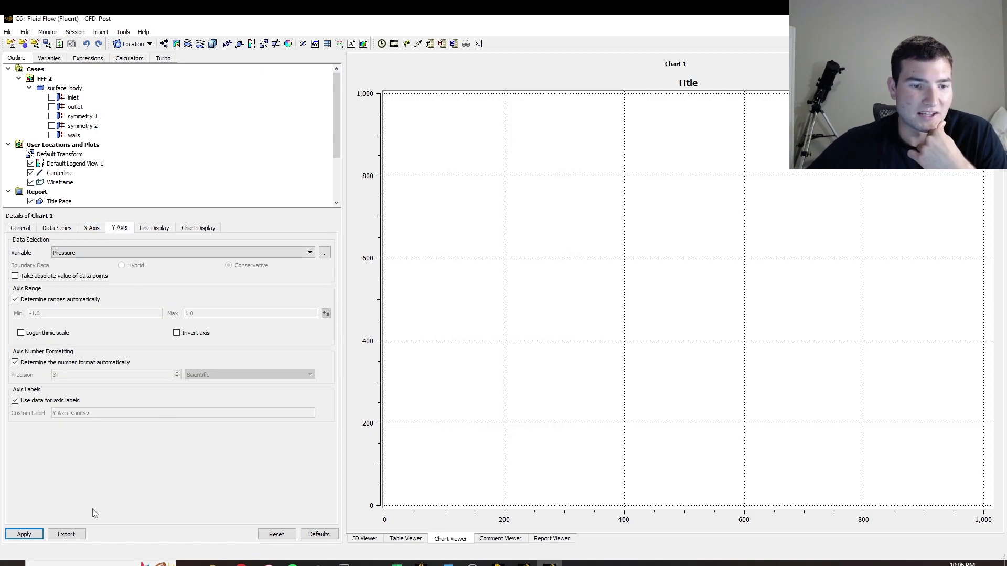
click(23, 537)
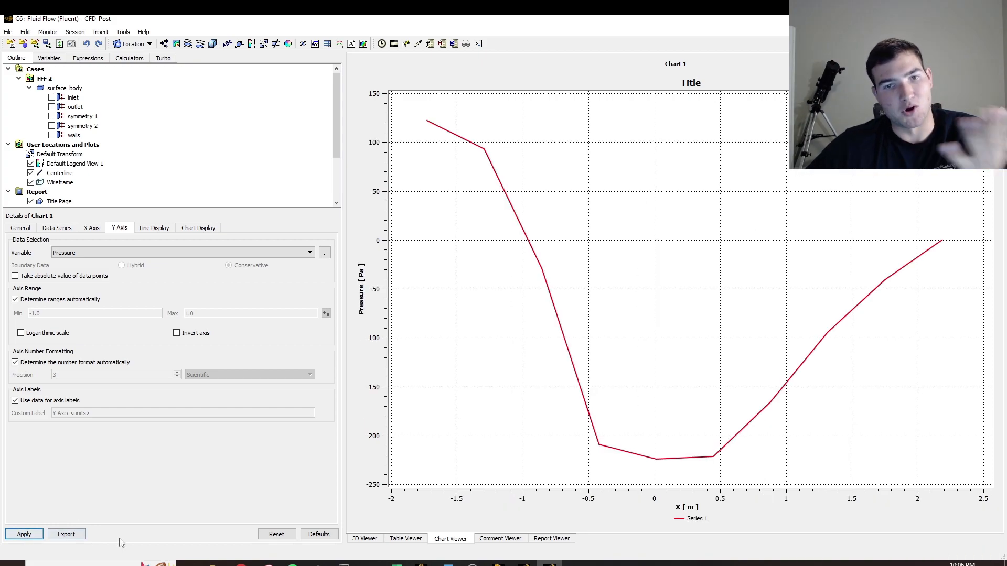
- Plot Velocity on the chart's Y axis, and open the CSV export of the chart data without saving a file
click(309, 254)
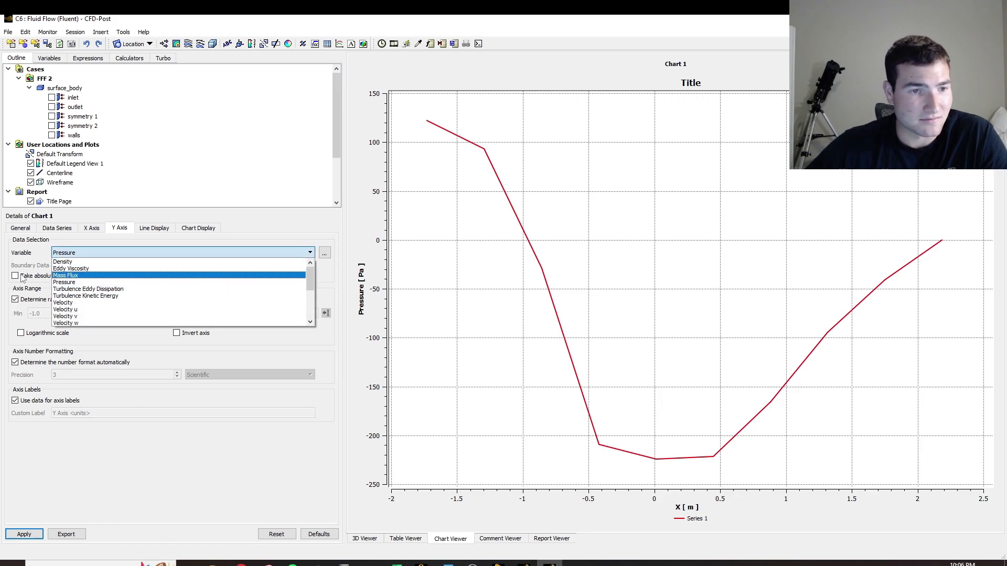
click(64, 303)
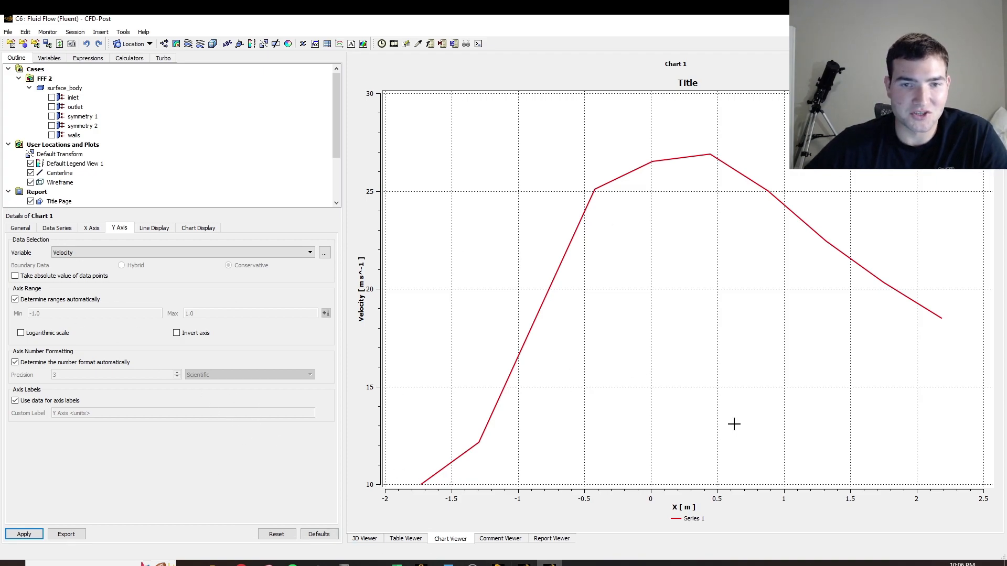
click(66, 535)
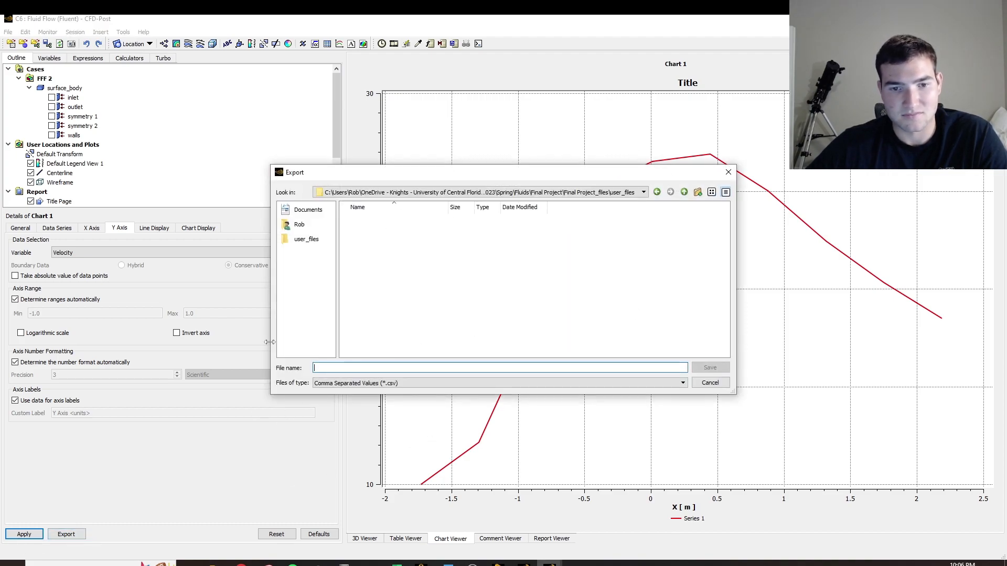
click(728, 172)
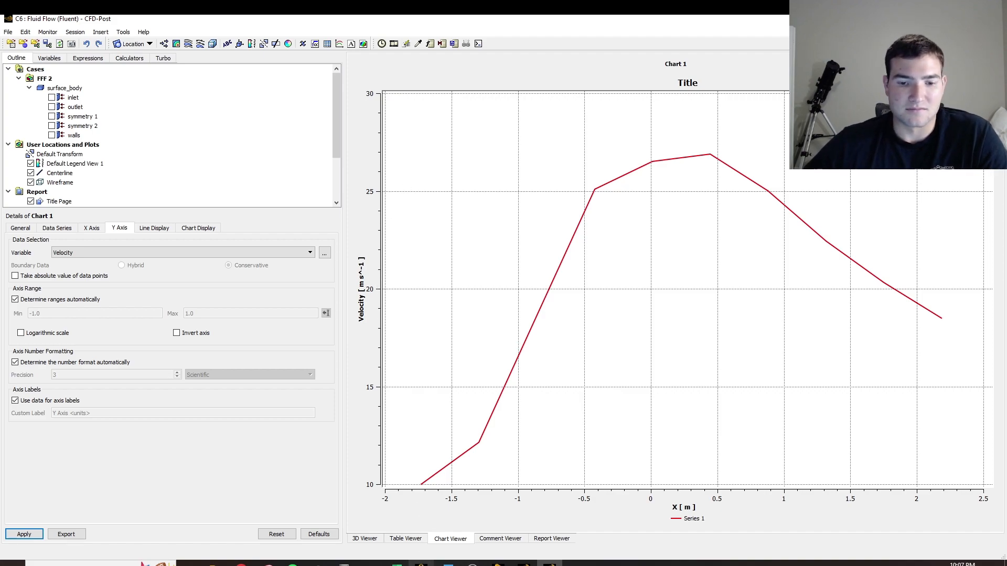
- Switch to the ALL DATA workbook in Excel and examine the Centerline Velocity sheet's position and velocity columns for 5, 10 and 15 m/s
mouse_move(397, 563)
click(377, 533)
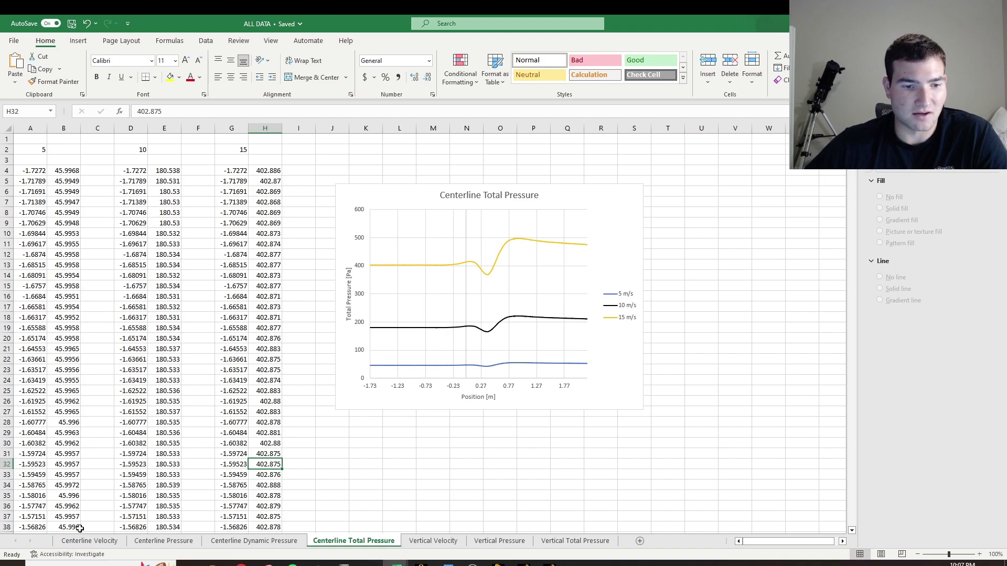
click(163, 541)
click(89, 541)
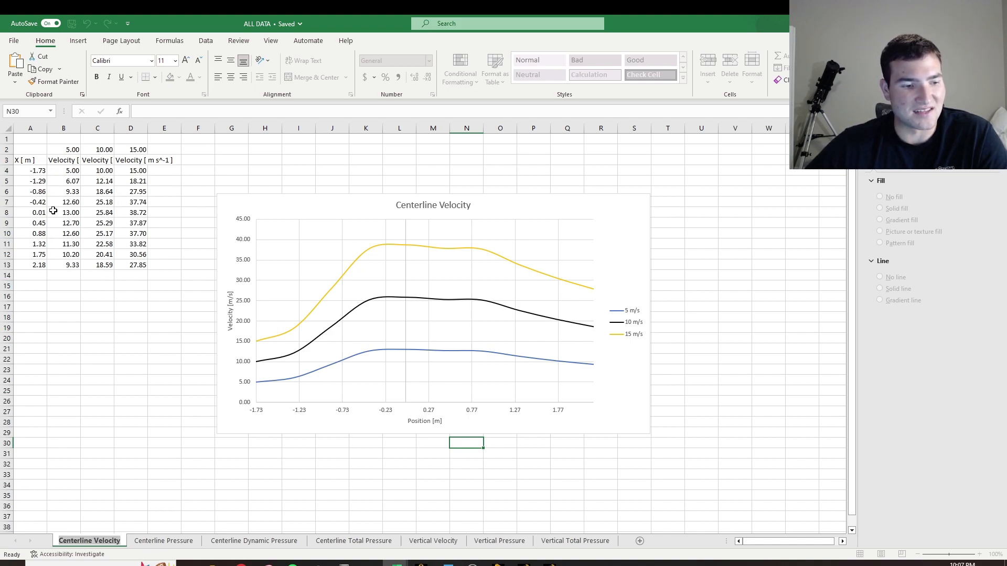
drag(28, 160, 71, 264)
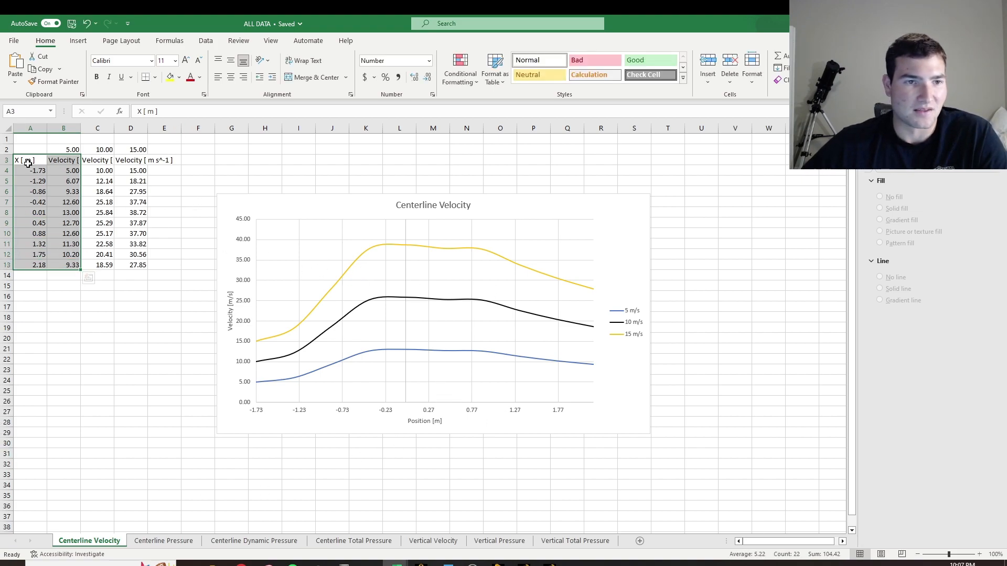
click(77, 148)
click(105, 149)
click(144, 149)
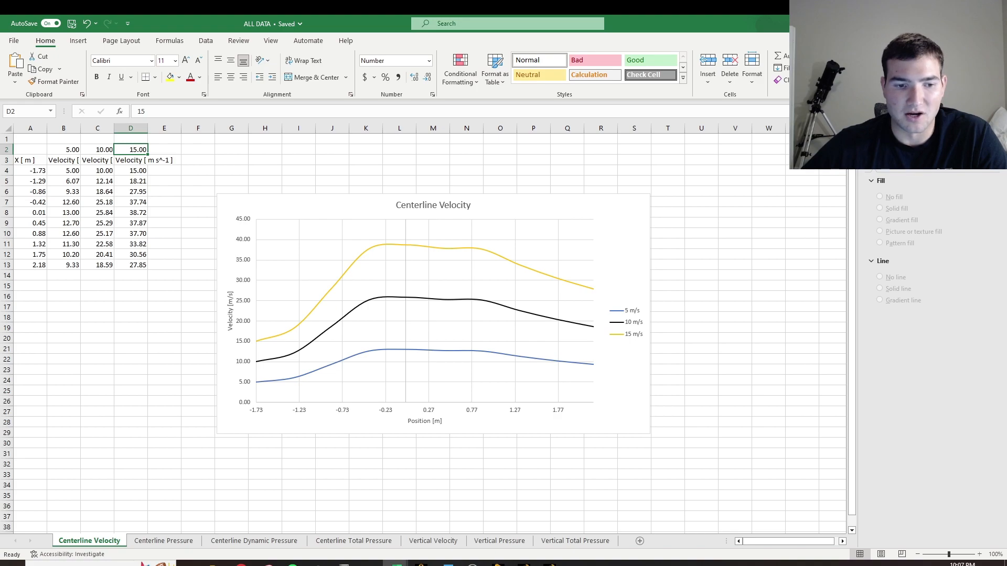
- Leave the Excel workbook and return to the Fluent window with the velocity magnitude contours
key(alt+Tab)
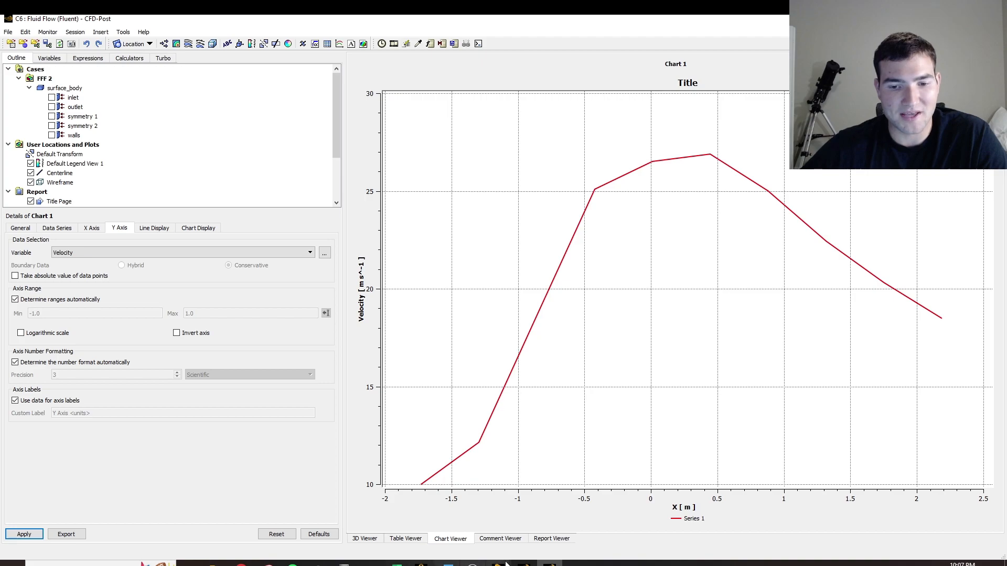
click(525, 563)
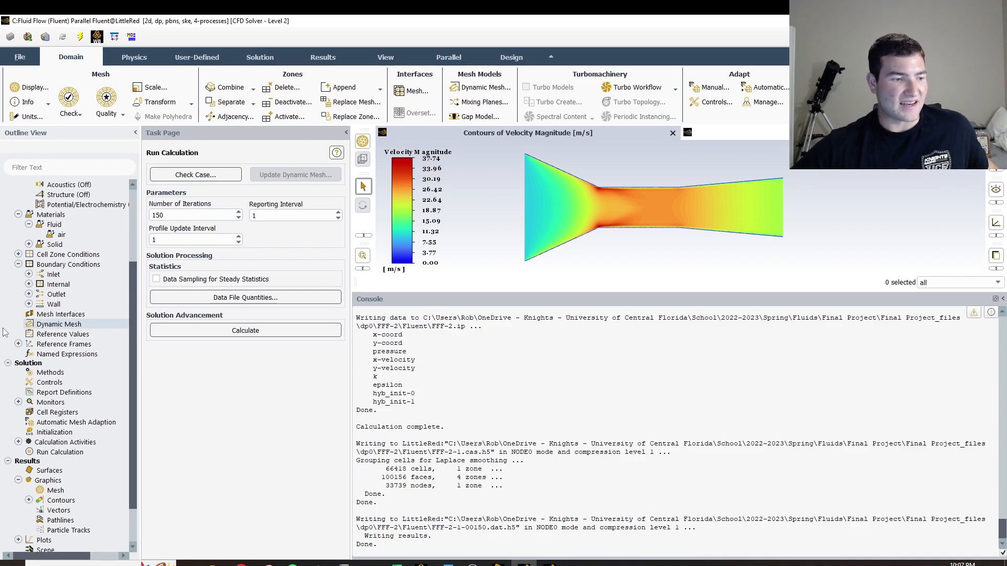
- Open a new solution XY plot, select all listed surfaces, and set the Y axis function to Dynamic Pressure
scroll(58, 443, down, 2)
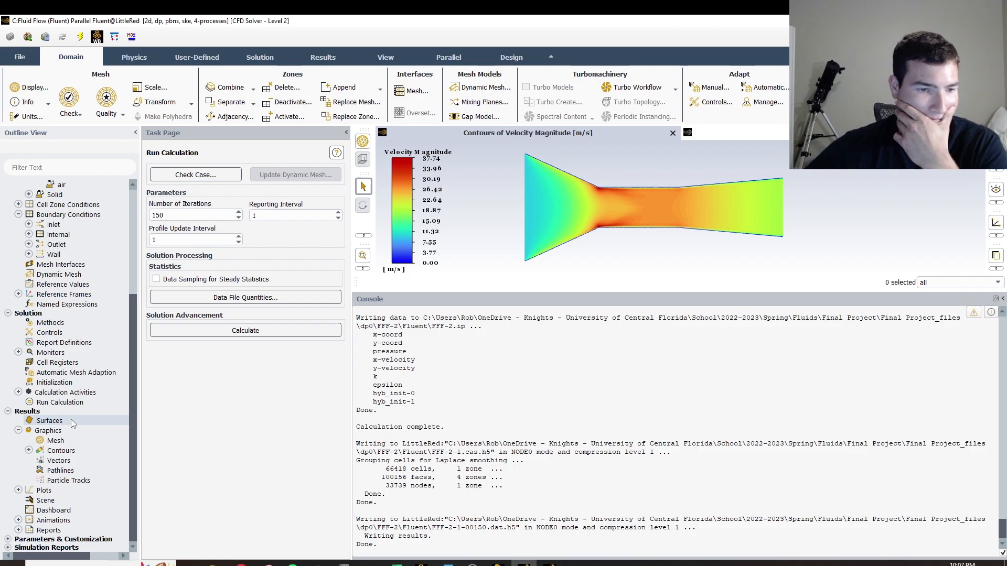
click(18, 490)
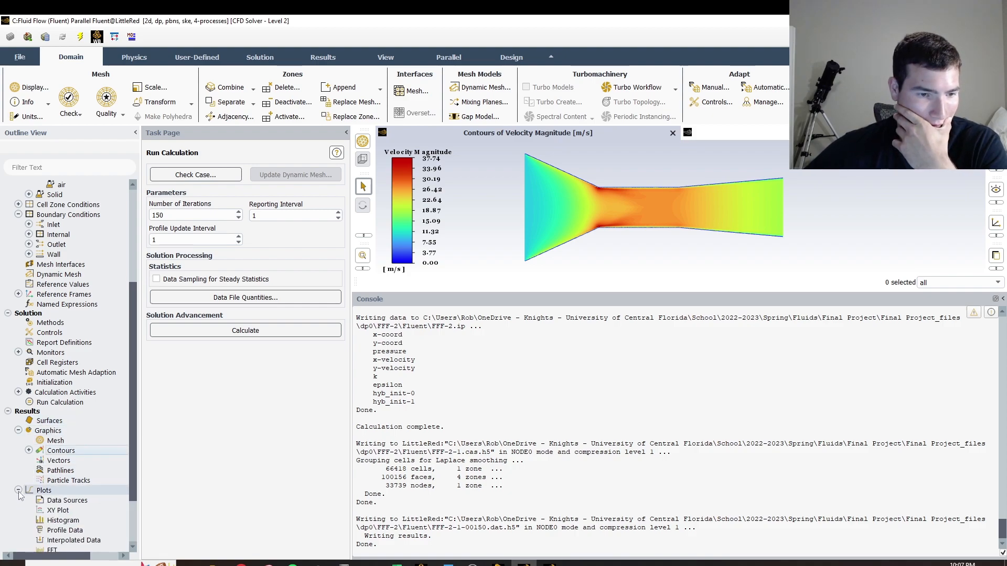
double_click(84, 510)
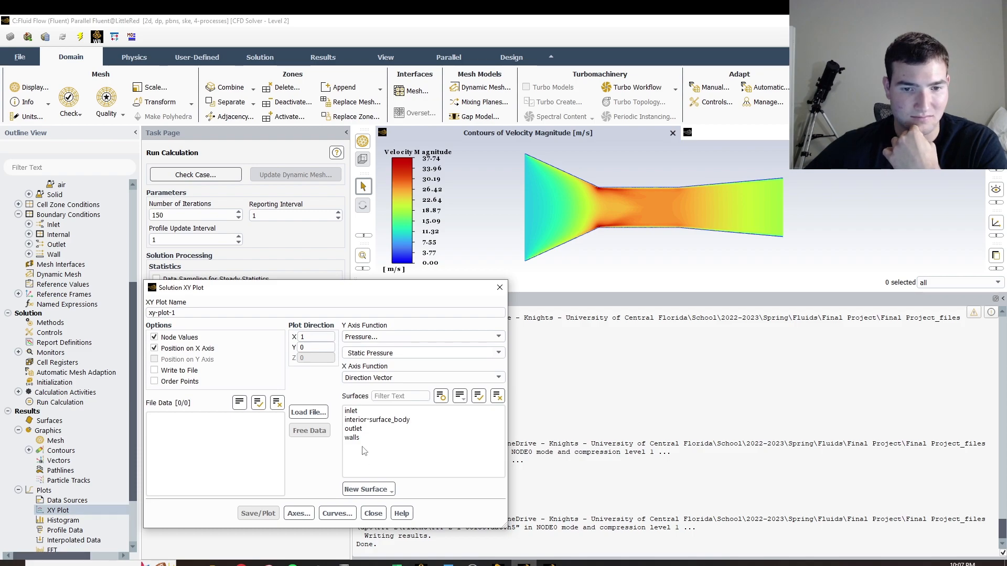
drag(361, 437, 362, 411)
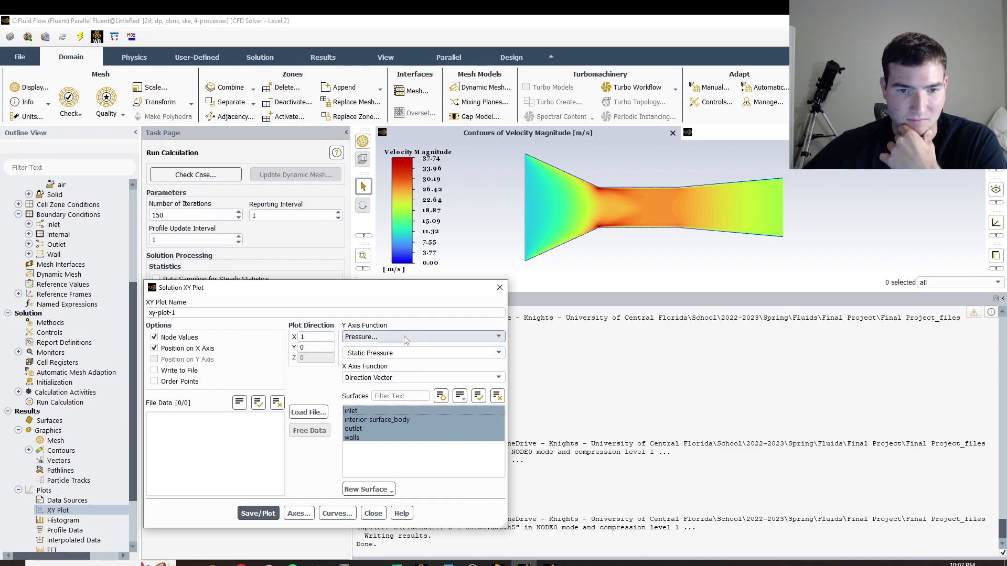
click(493, 357)
click(497, 354)
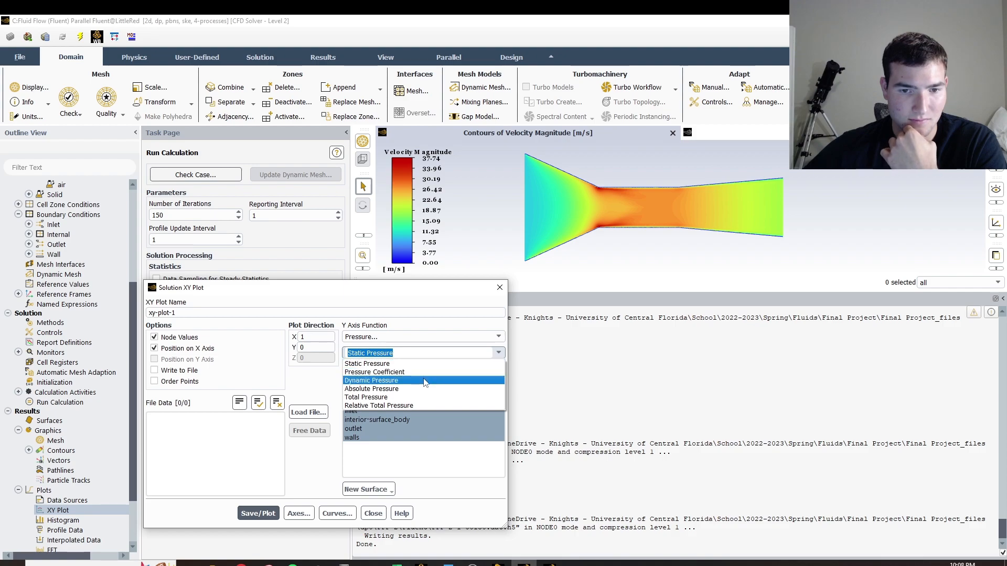
click(423, 381)
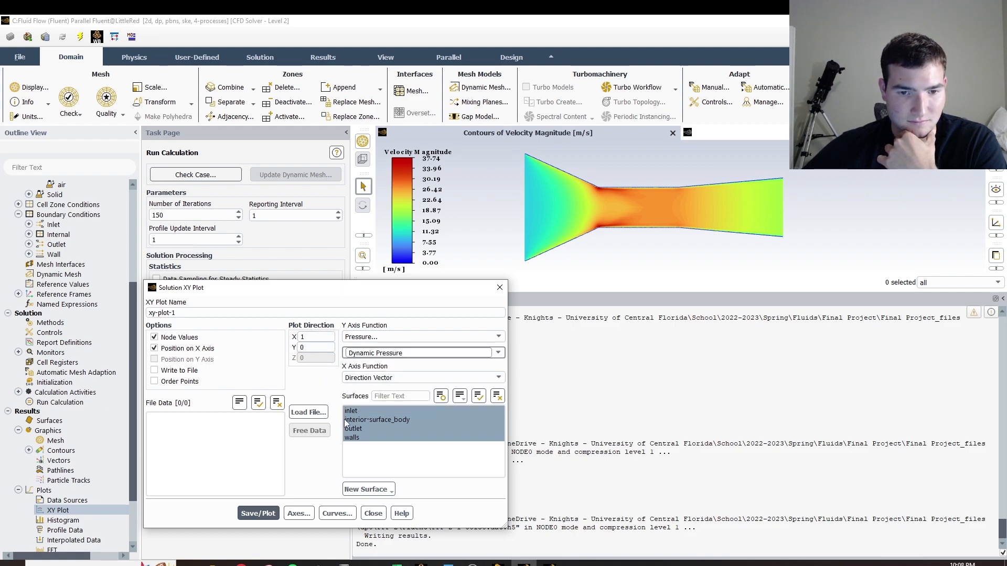
- Deselect the inlet, interior-surface_body, outlet and walls surfaces in the XY plot
click(379, 429)
click(383, 438)
click(382, 425)
click(377, 420)
click(376, 412)
click(371, 429)
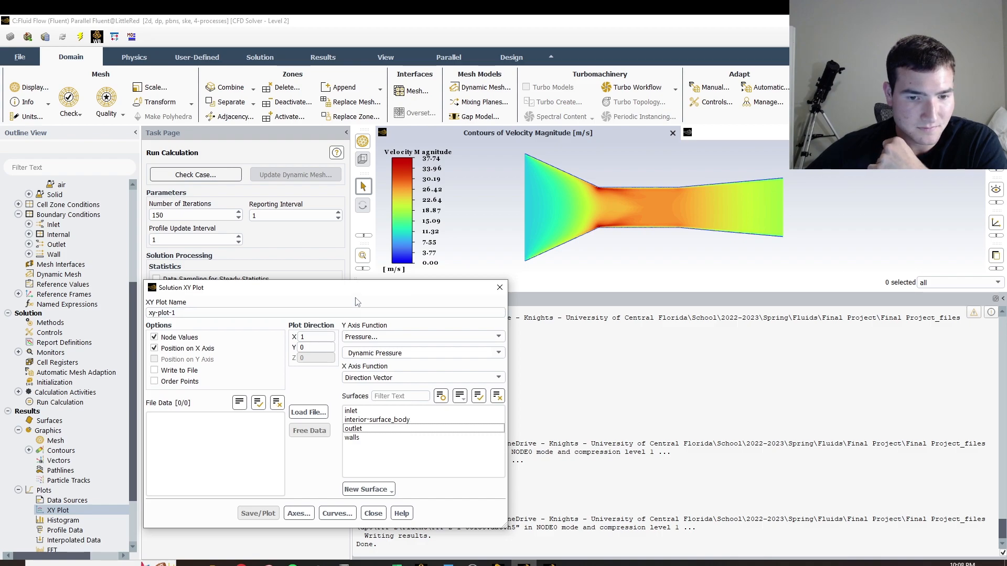
- Create a new centerline line surface for the plot from x0 = -1.7272 m to x1 = 2.1844 m, with both y values 0
drag(356, 288, 398, 230)
click(391, 432)
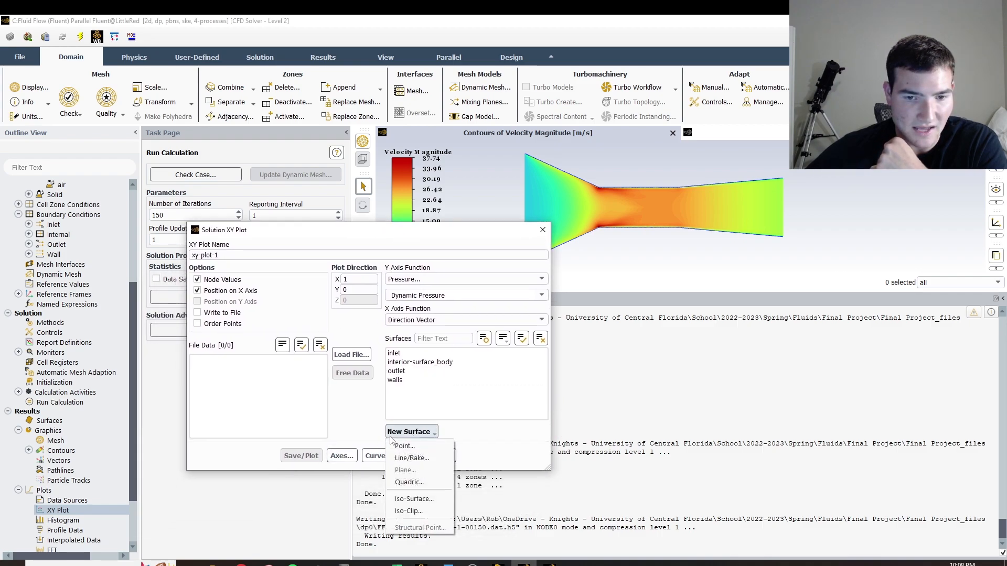
click(415, 459)
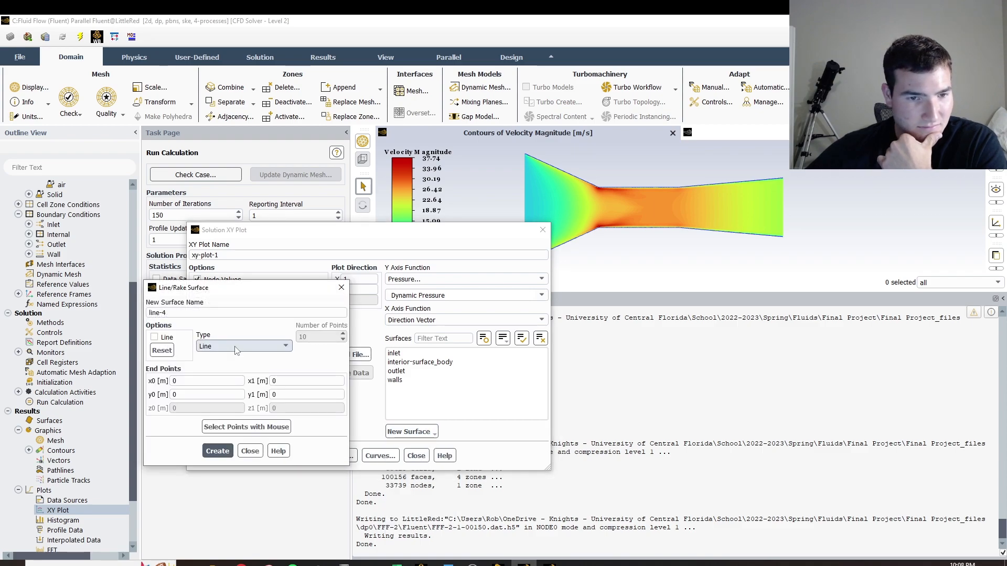
click(226, 381)
key(BackSpace)
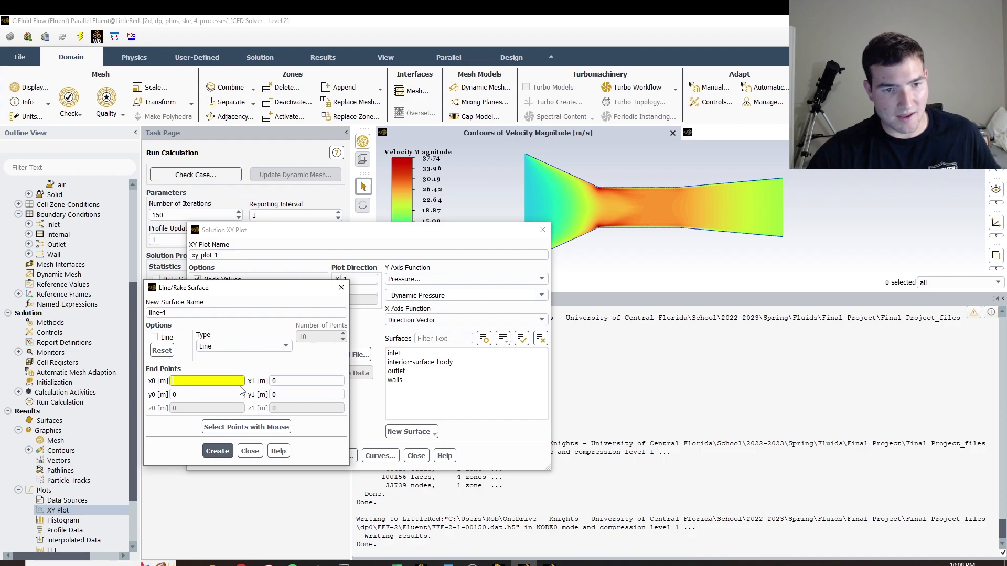
text(-1.7272)
click(320, 380)
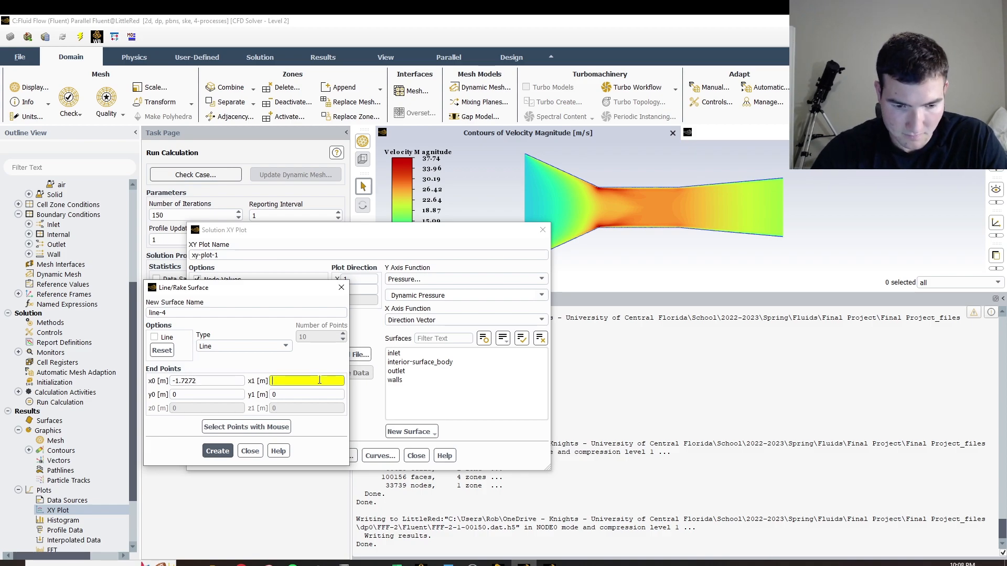
text(2.1844)
click(217, 452)
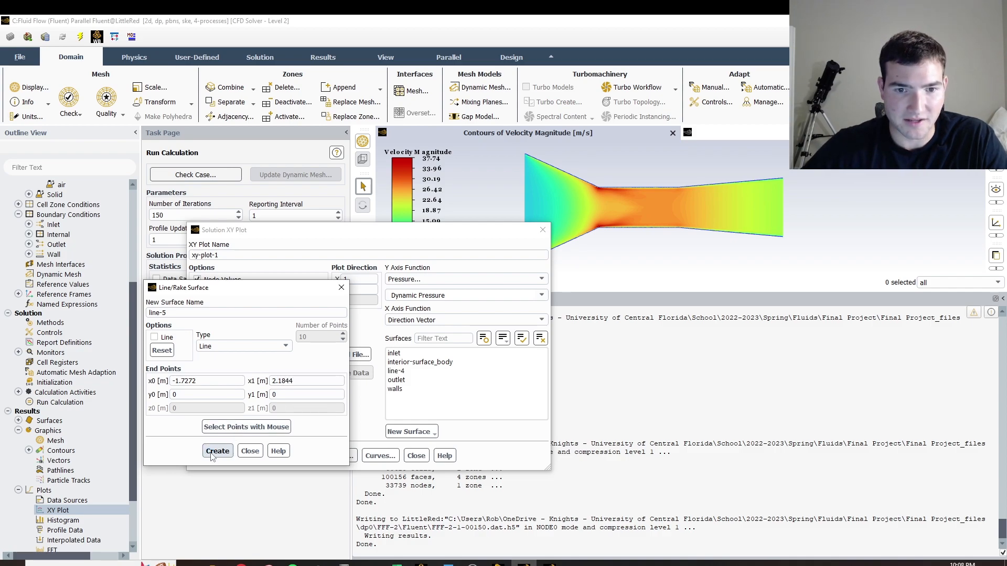
click(250, 451)
- Plot the dynamic pressure along the new line surface only
click(446, 371)
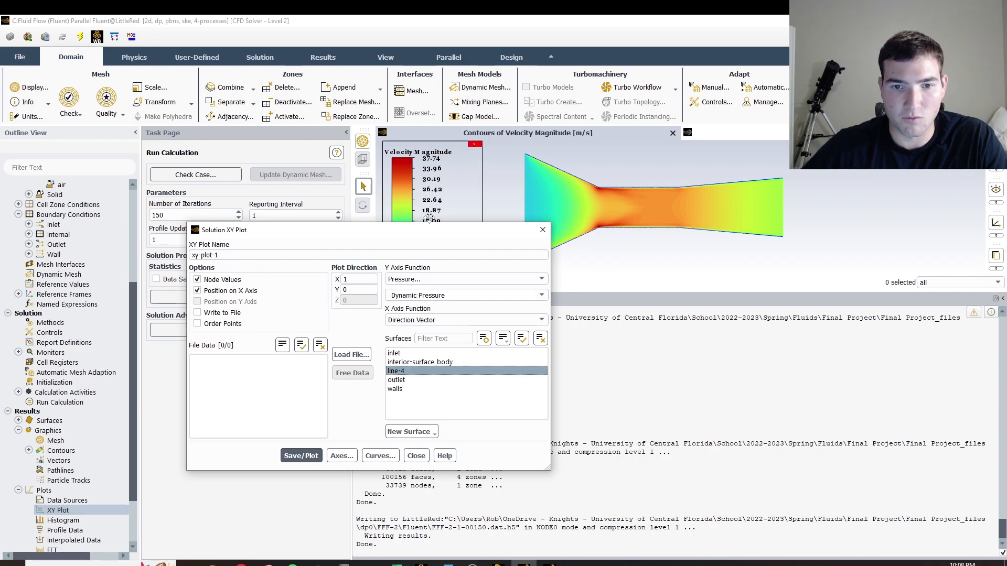
drag(439, 237, 401, 256)
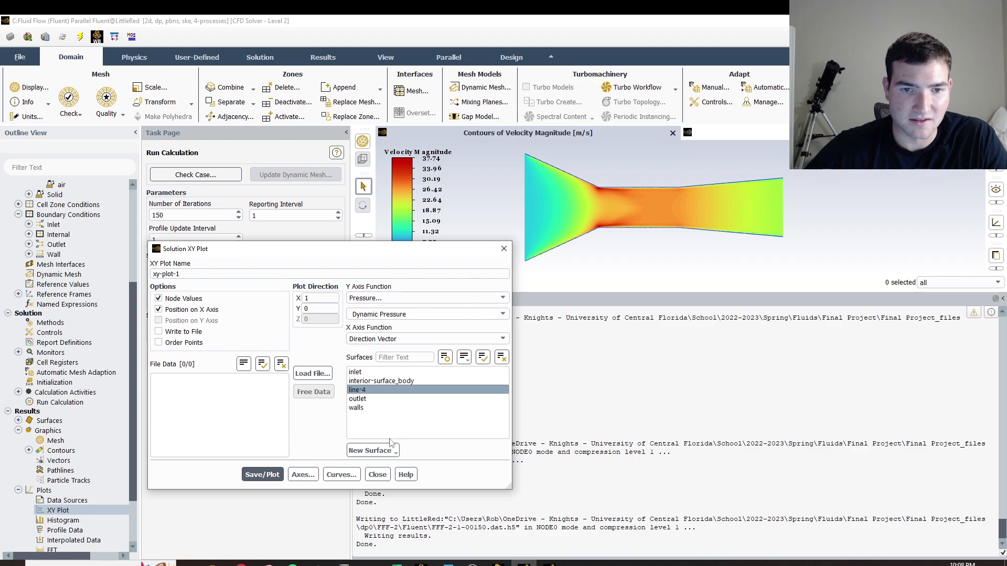
click(260, 475)
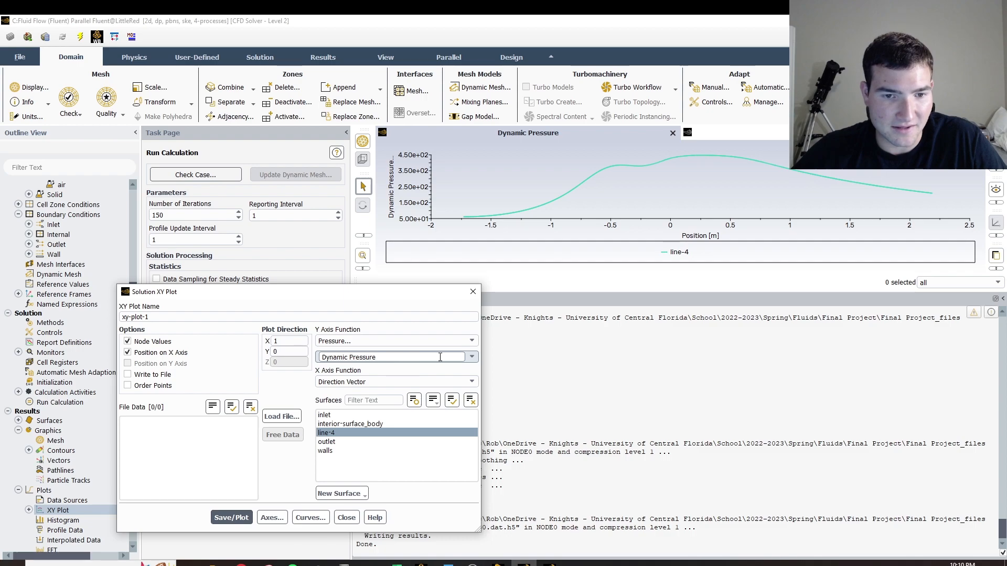
- Change the pressure type to Total Pressure and plot it along the same line surface
click(471, 356)
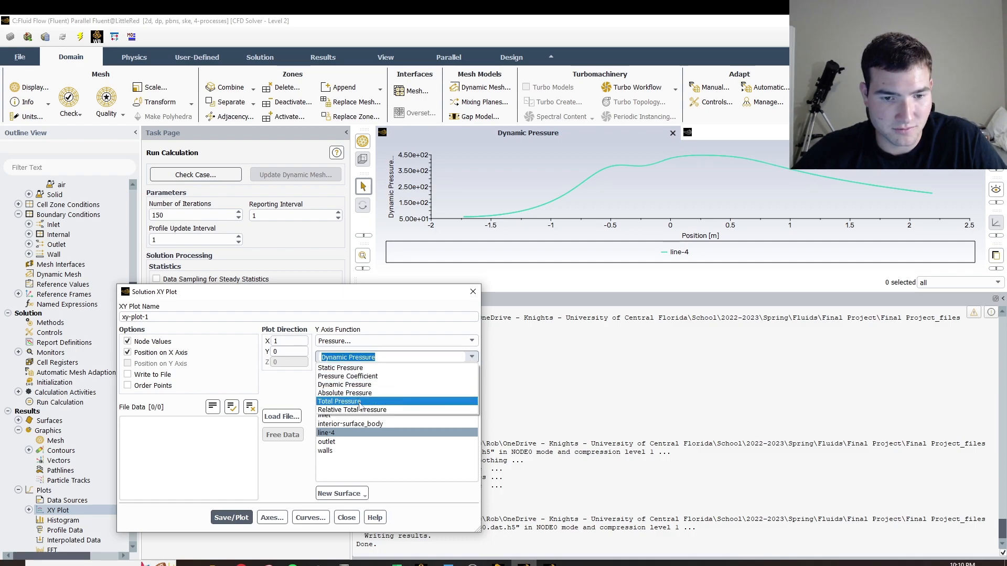
click(360, 403)
click(233, 518)
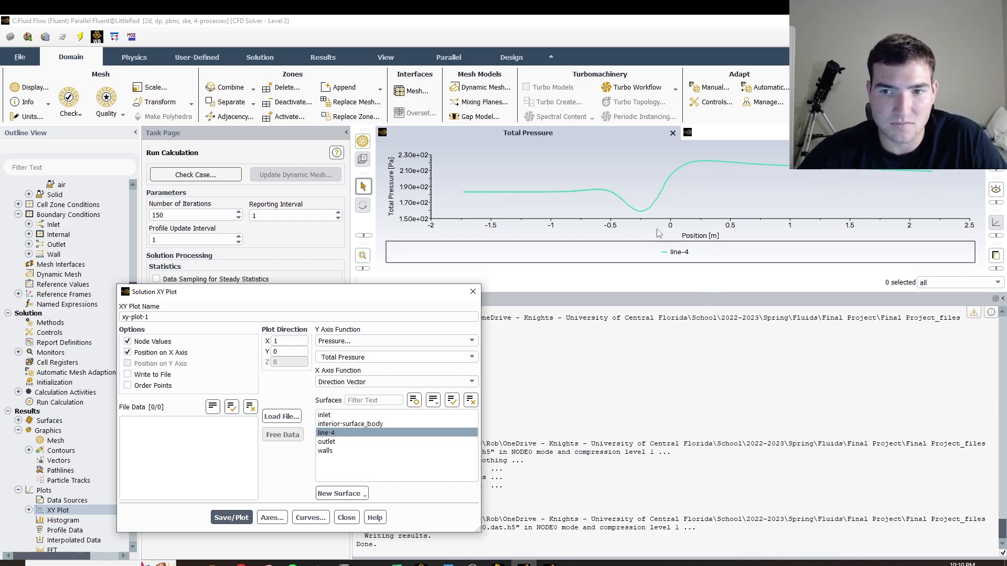
- Enable writing the XY plot data to a file, and open the file selection without saving an XY file
click(148, 374)
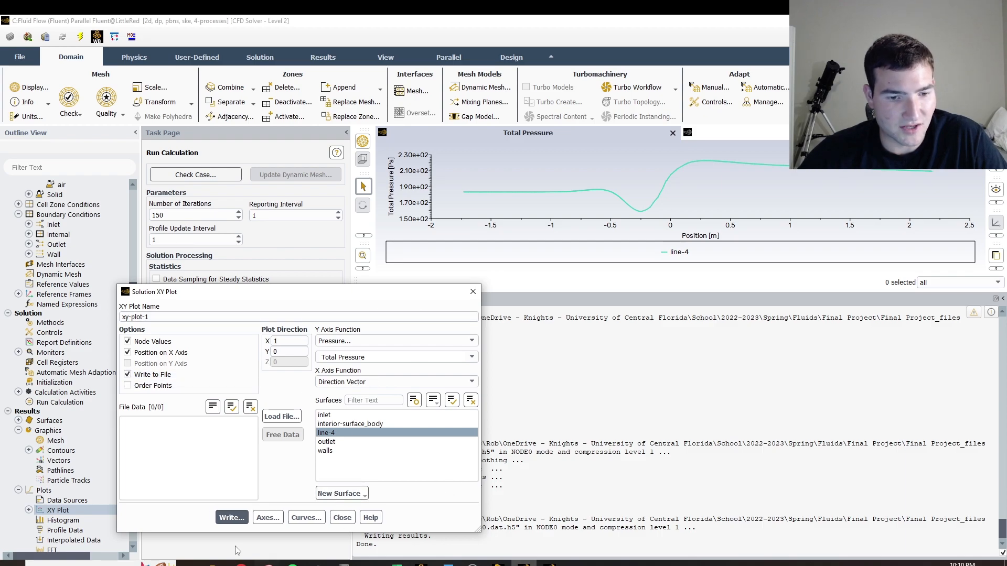
click(231, 517)
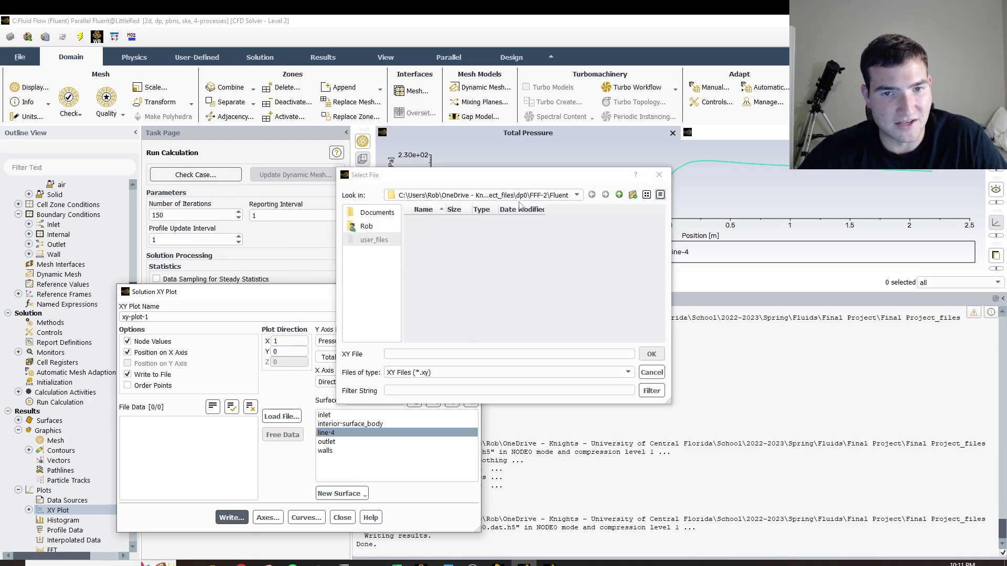
click(659, 174)
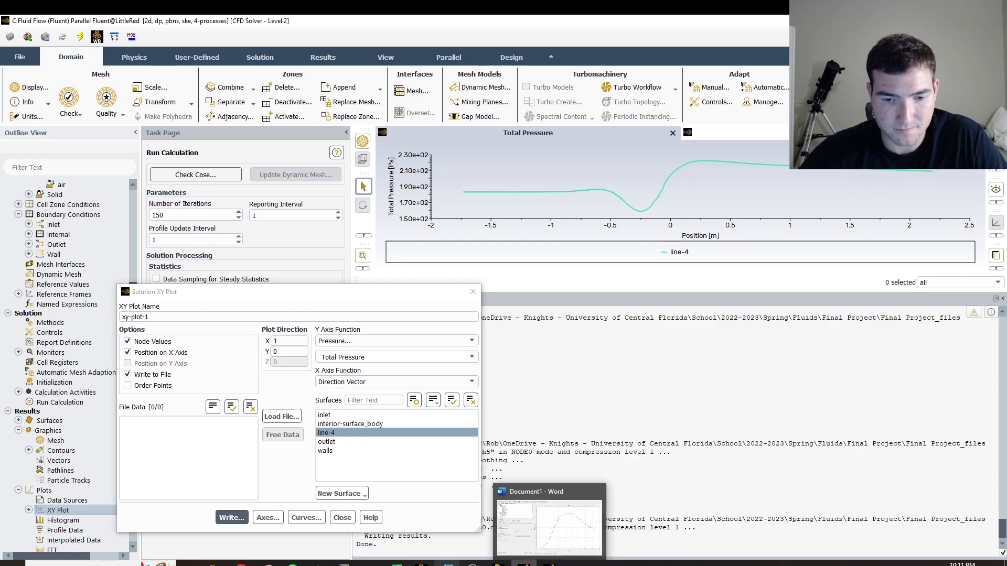
- Switch to the ALL DATA workbook in Excel and select the position and 5 m/s velocity data on the Centerline Velocity sheet
mouse_move(397, 562)
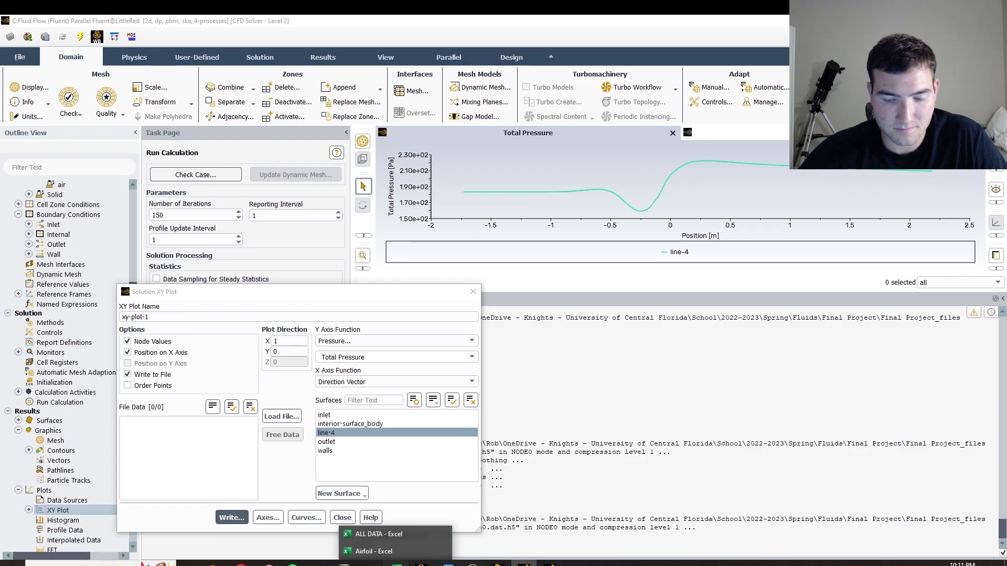
click(377, 536)
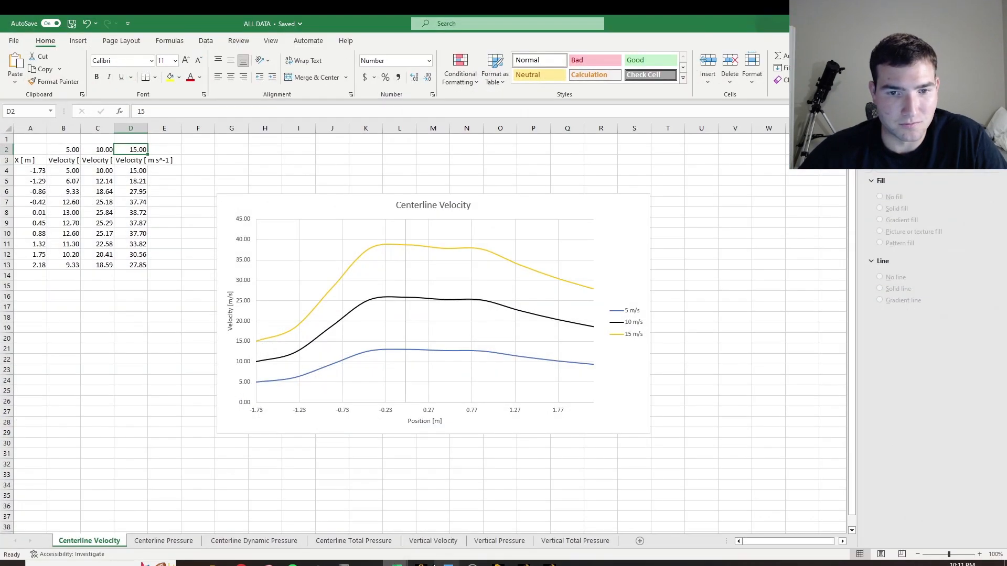
click(386, 551)
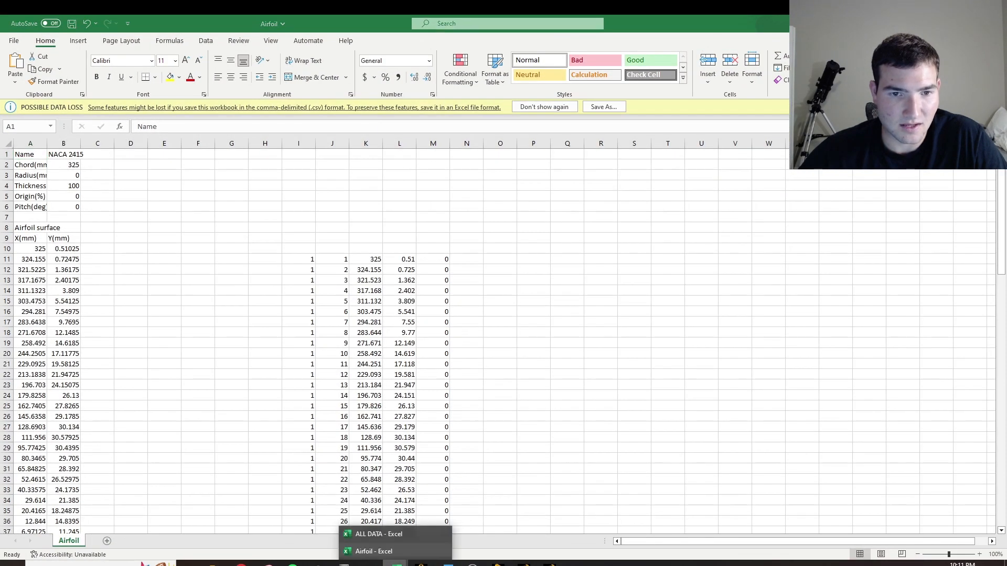
click(379, 533)
drag(24, 160, 66, 264)
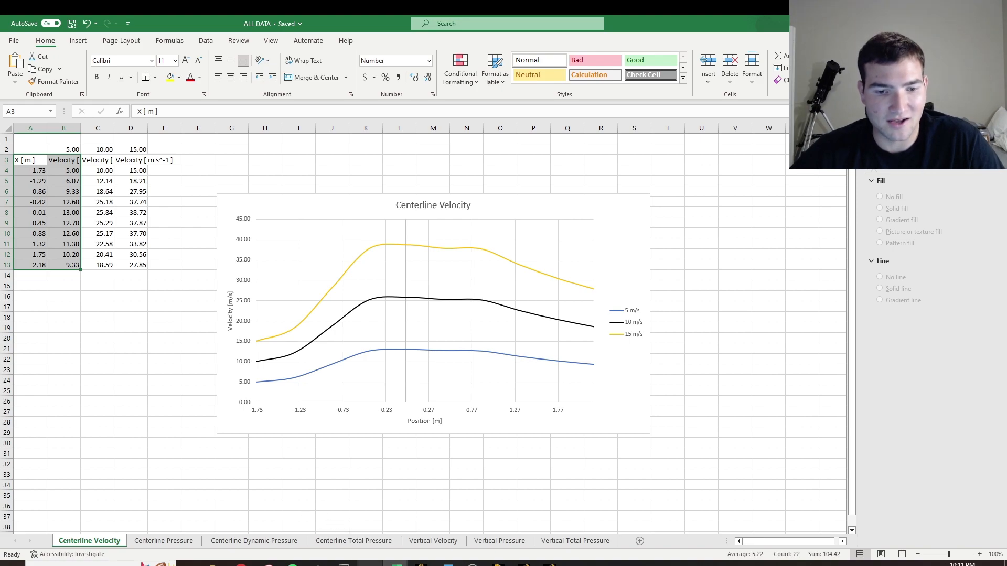
key(ctrl+v)
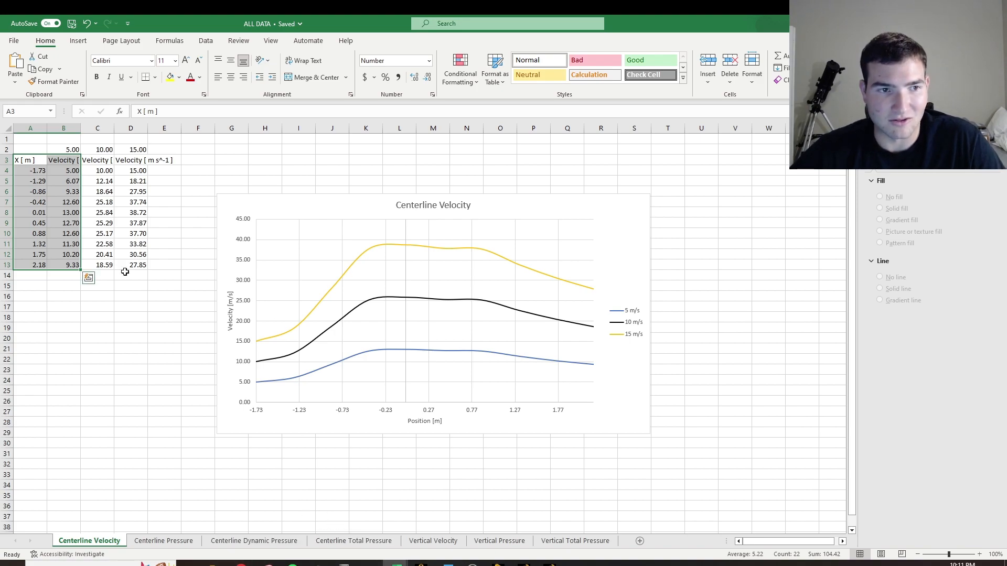
- Examine the Centerline Dynamic Pressure sheet's full position and pressure columns for 5, 10 and 15 m/s
click(168, 540)
click(300, 543)
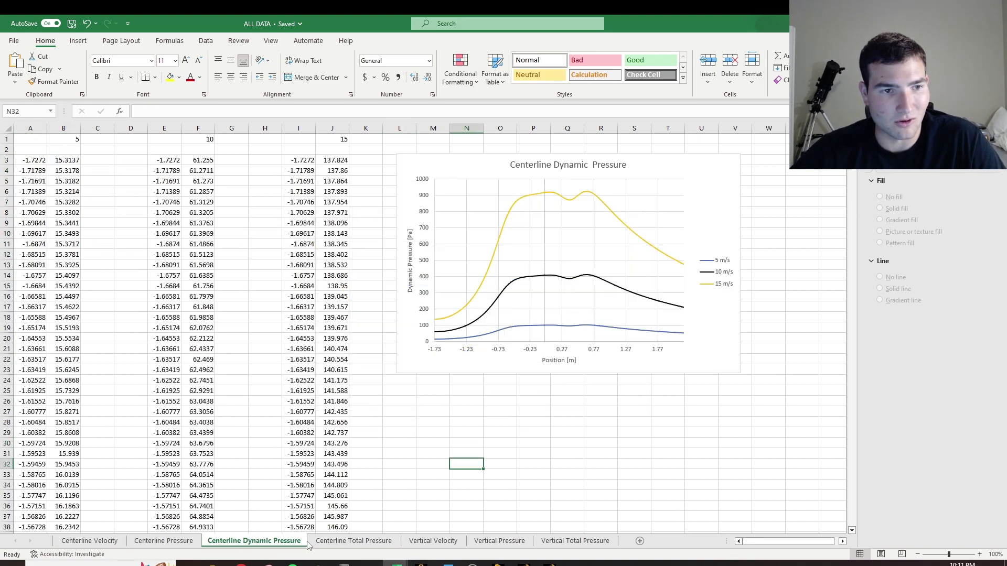
scroll(59, 296, down, 20)
scroll(59, 297, down, 20)
scroll(77, 275, down, 5)
scroll(102, 263, up, 20)
scroll(71, 229, up, 20)
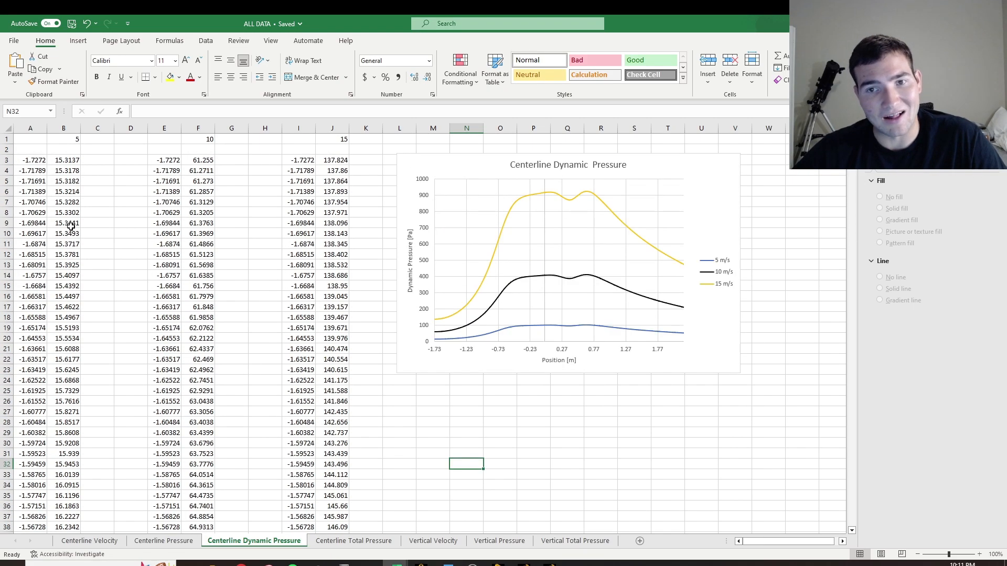
- Select the 10 m/s position values from E3 downward, and view the options for these cells without applying any
drag(164, 160, 175, 549)
scroll(191, 265, up, 18)
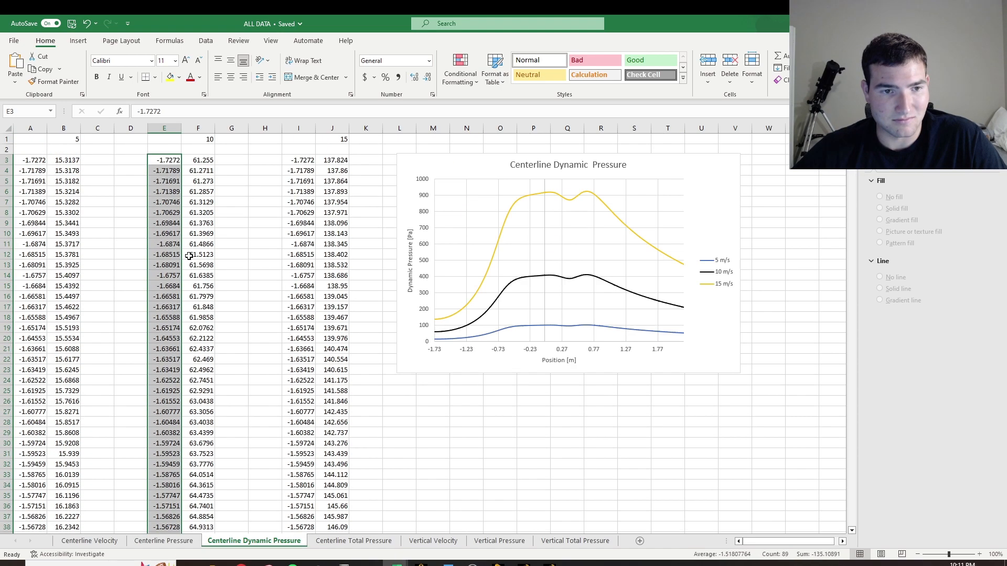
right_click(158, 182)
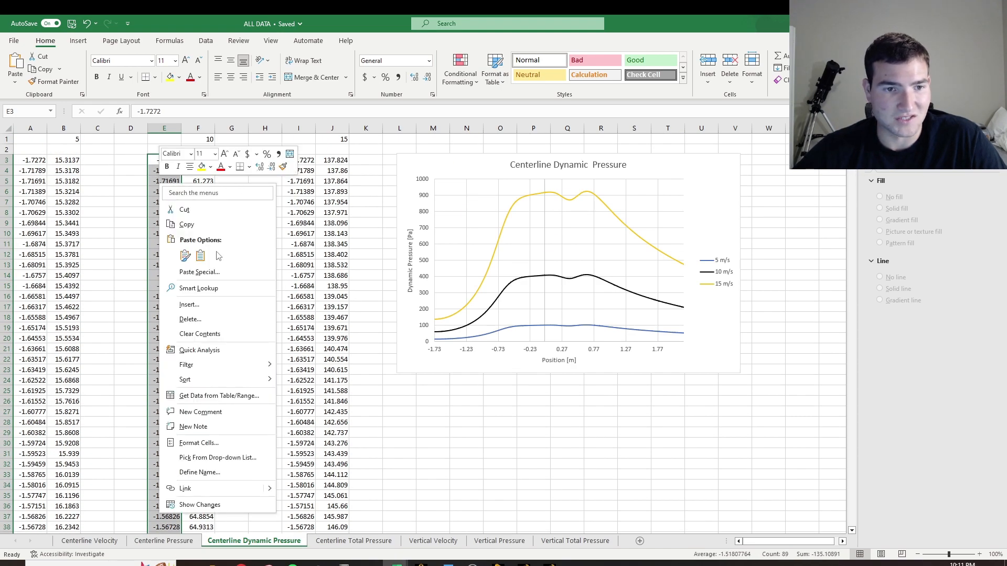
click(97, 272)
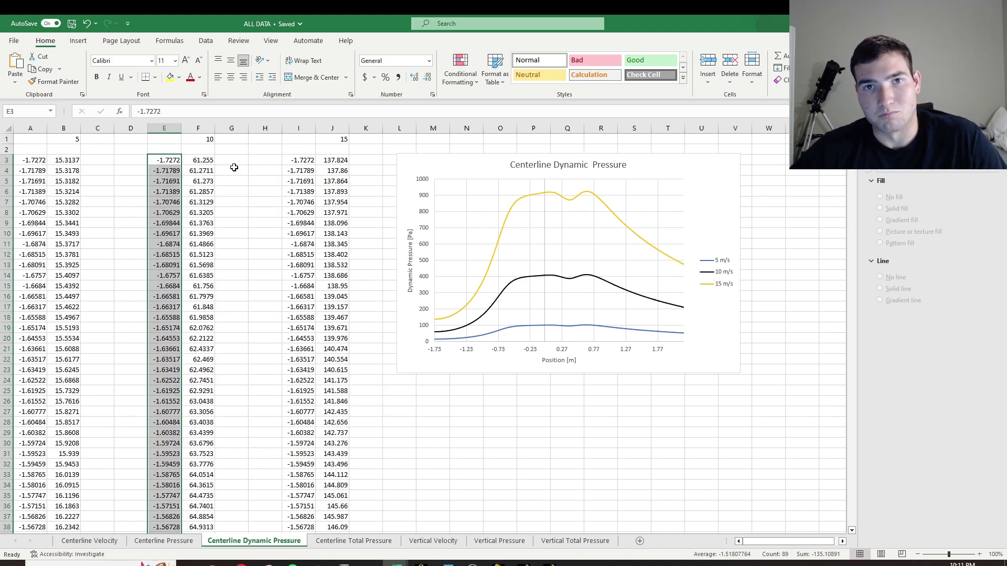
click(131, 192)
click(164, 170)
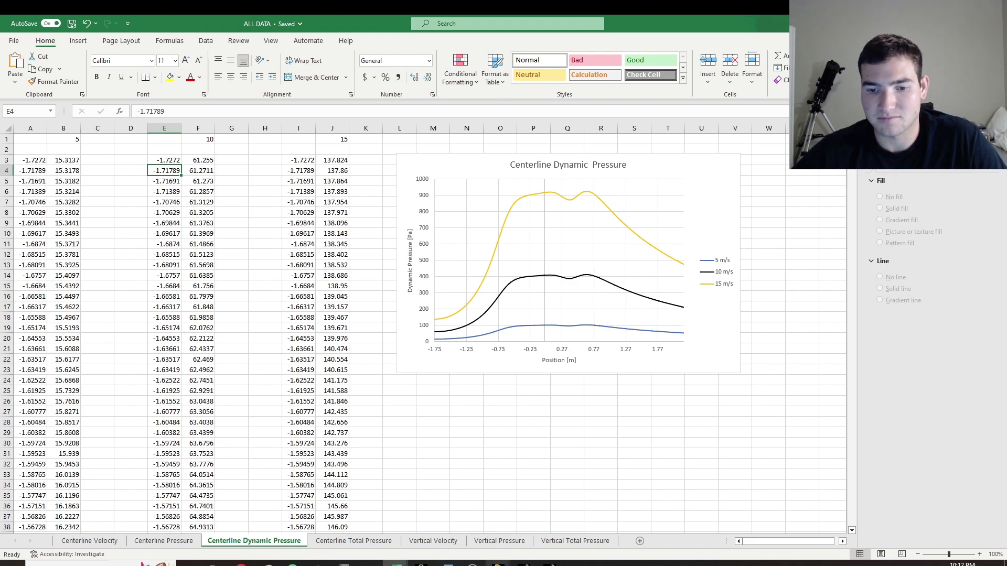
- Return to the Fluent window and close the solution XY plot setup
click(549, 563)
click(524, 563)
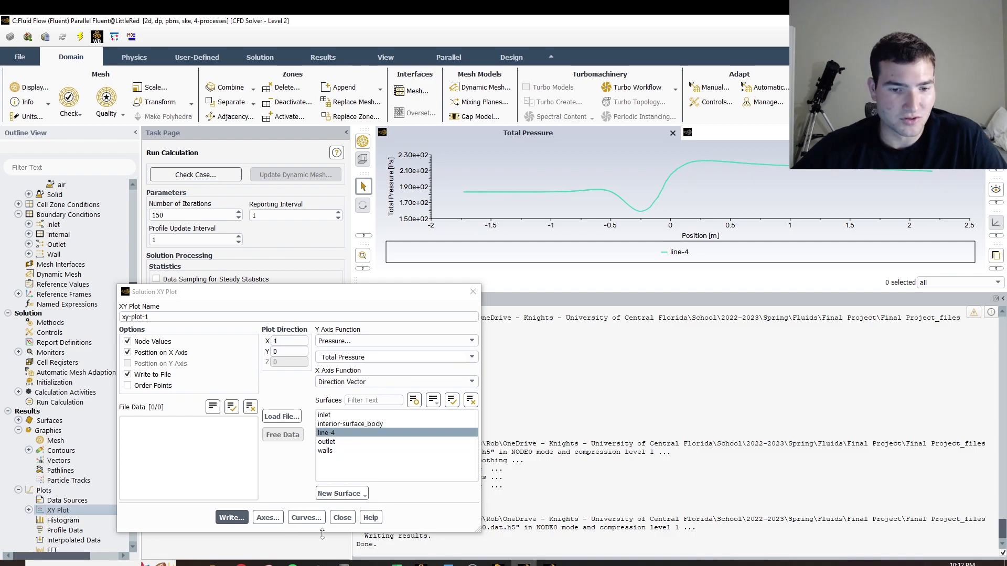
click(342, 517)
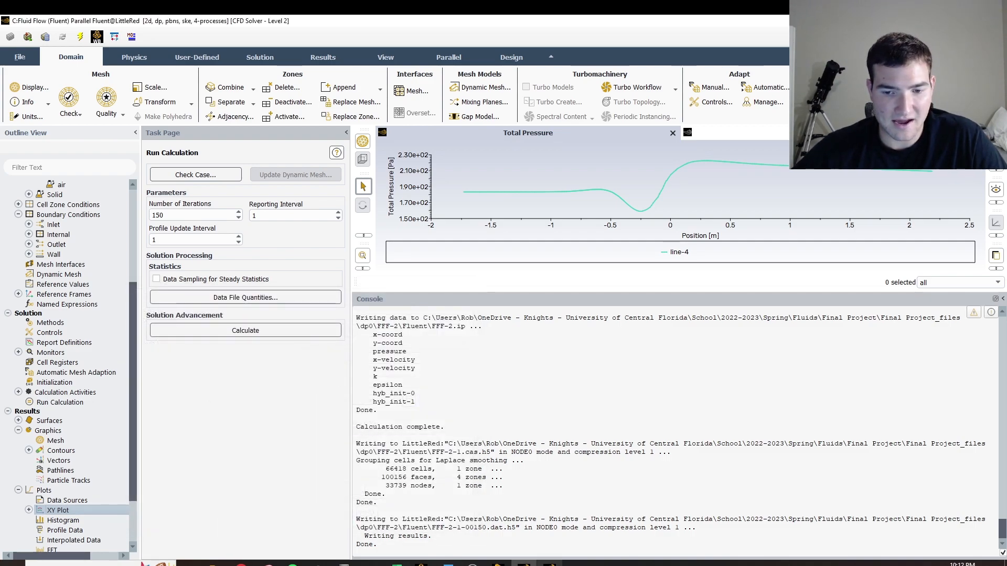
- Switch to the CFD-Post window and insert a new line location named Vertical
key(alt+Tab)
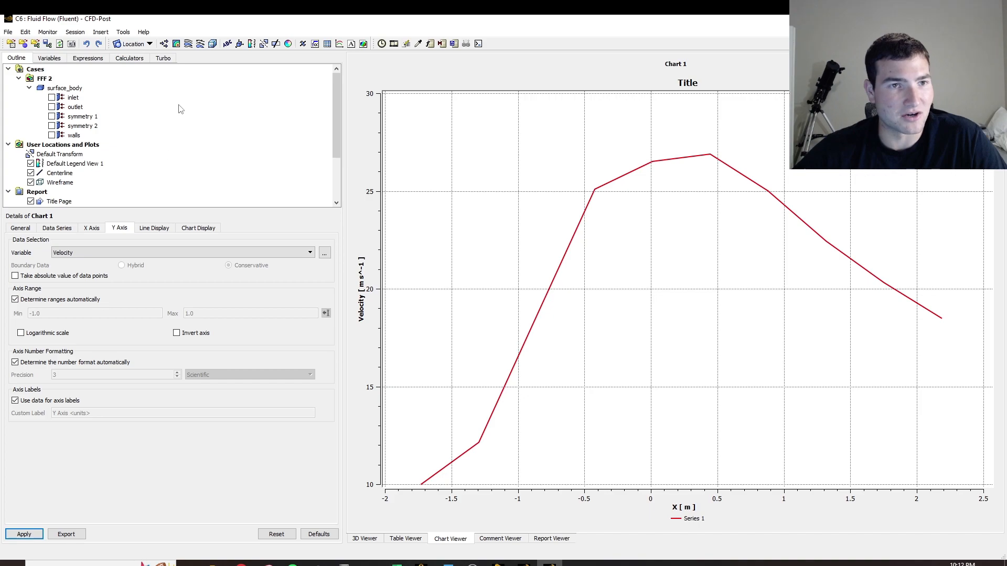
click(147, 44)
click(142, 81)
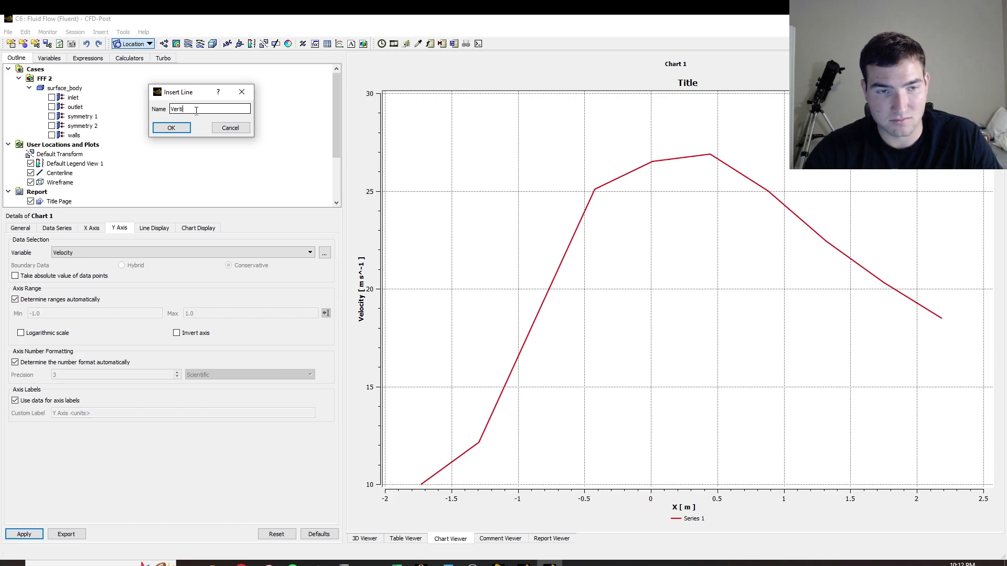
text(Vertical)
key(Return)
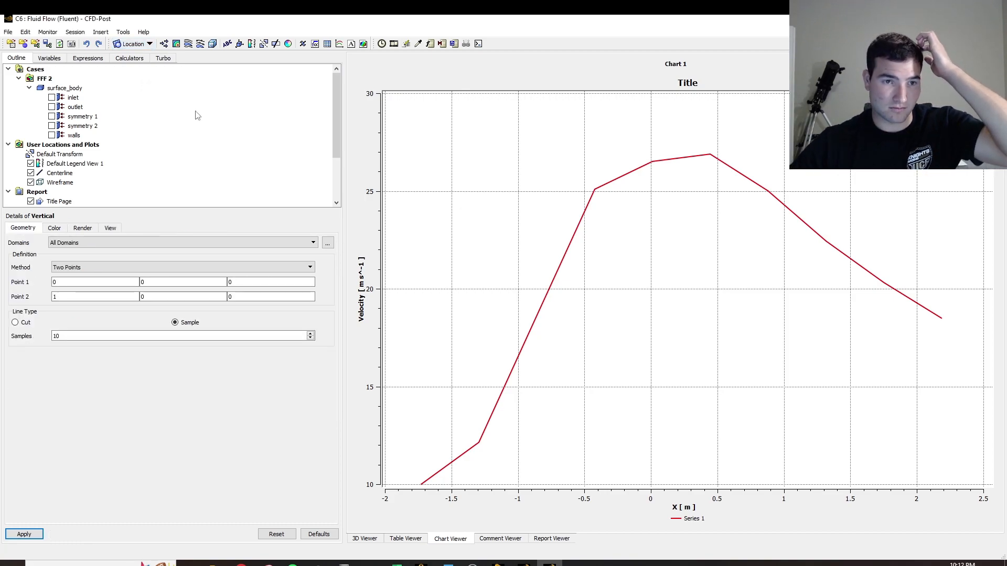
- Define the Vertical line by two points, (0, 0.3048, 0) and (0, -0.3048, 0), and apply it
click(87, 294)
key(BackSpace)
text(0)
click(168, 282)
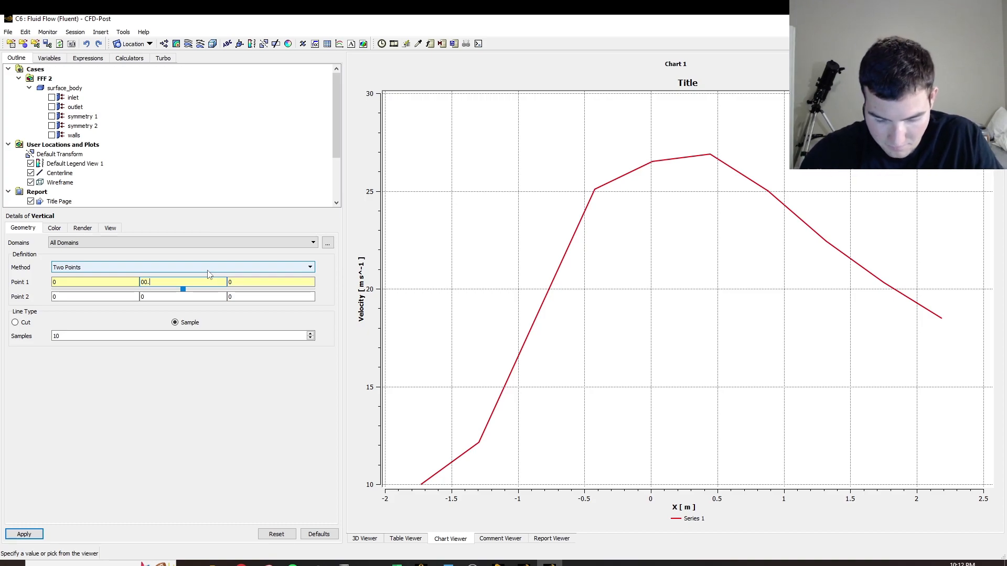
text(0.3048)
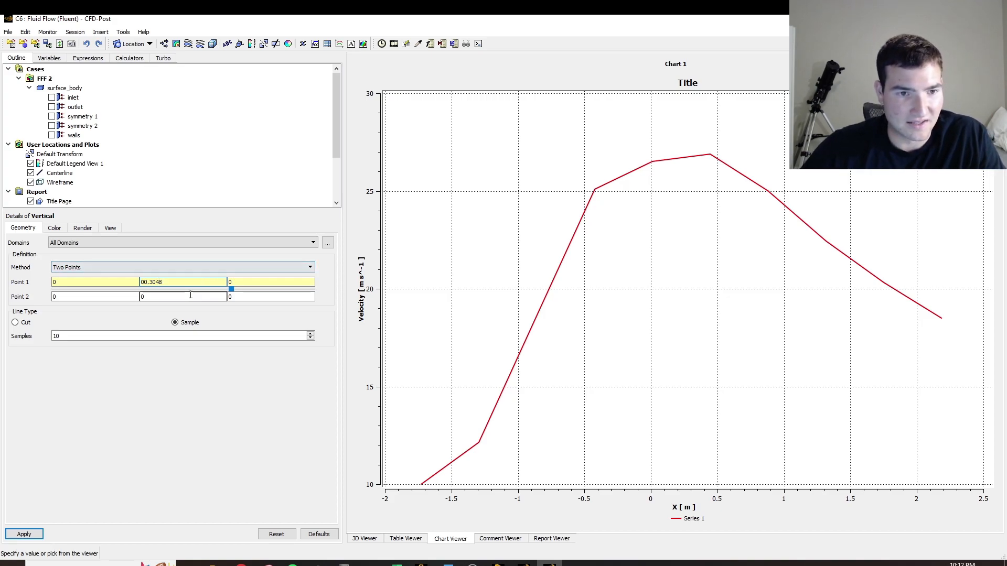
key(Home)
key(Delete)
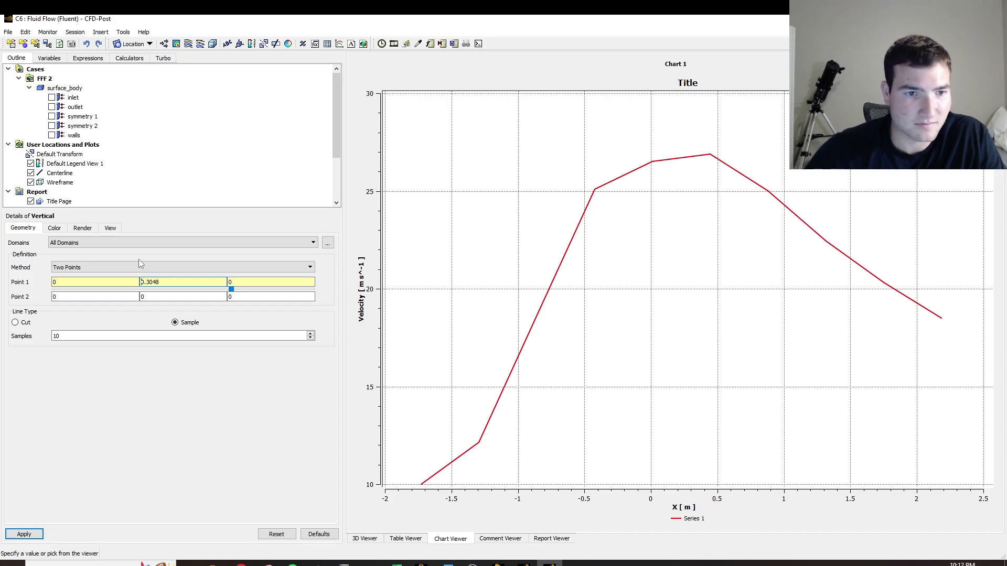
click(162, 298)
text(.3048)
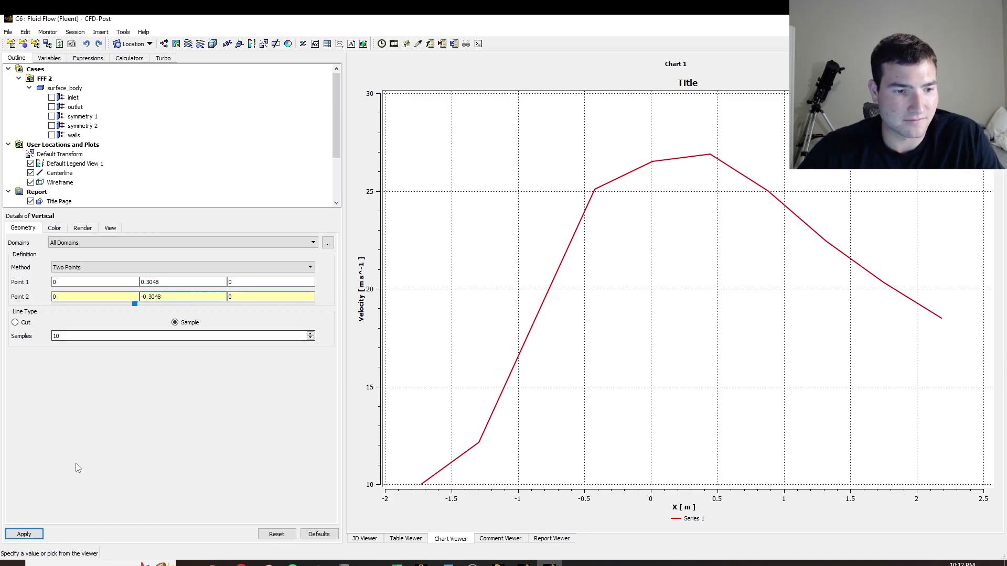
click(25, 533)
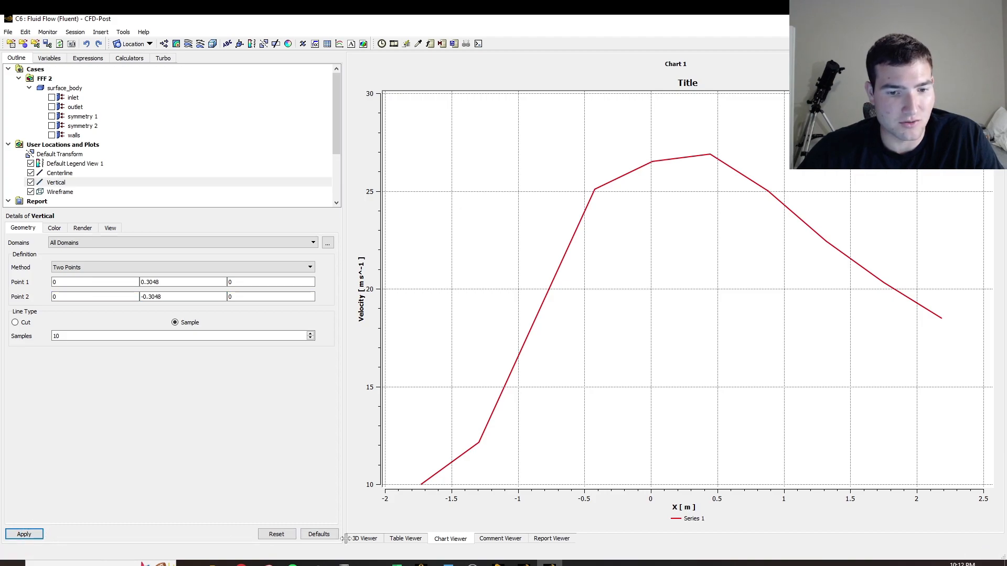
- View the new vertical line in the 3D view and look at the report view, ending back on the chart
click(364, 539)
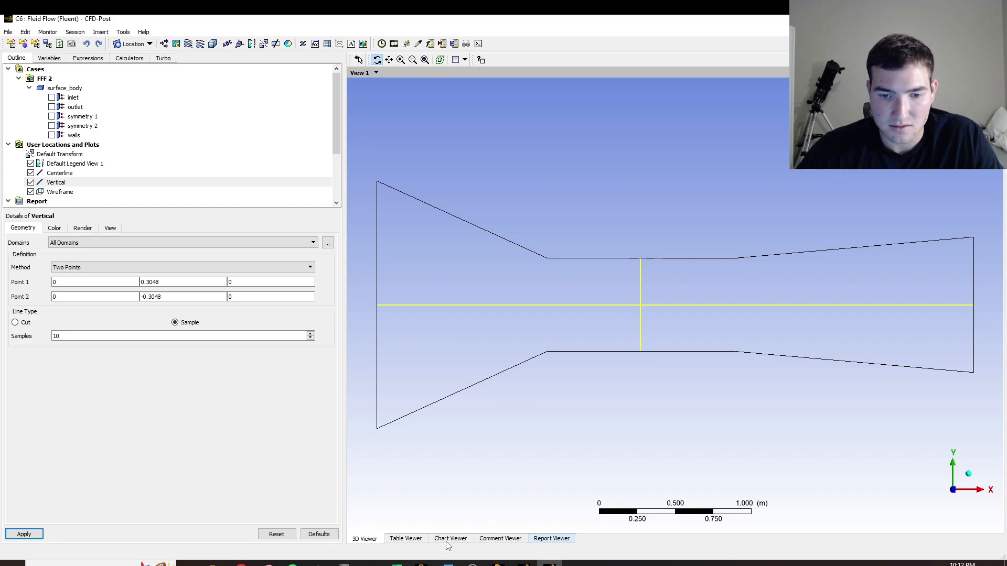
click(551, 538)
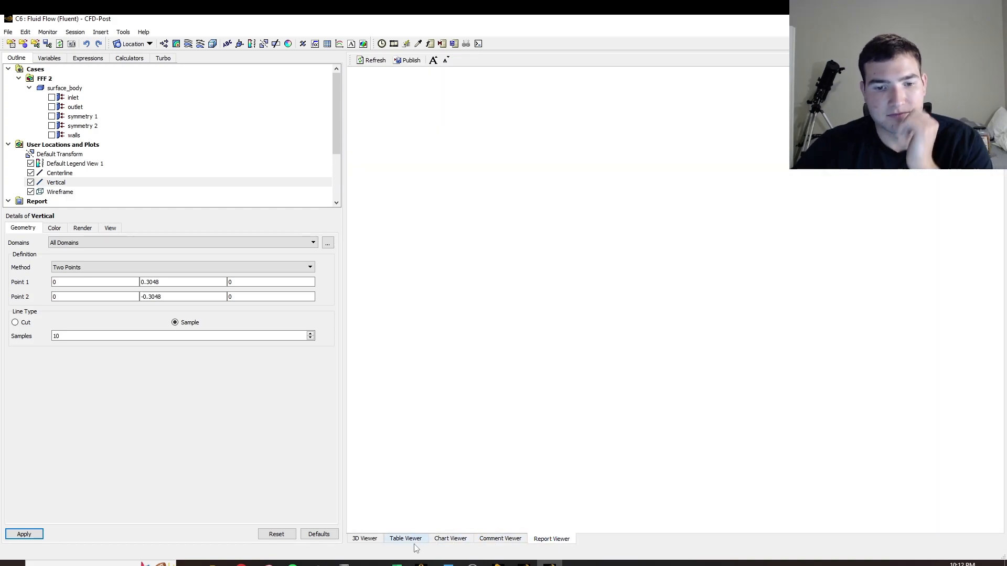
click(443, 539)
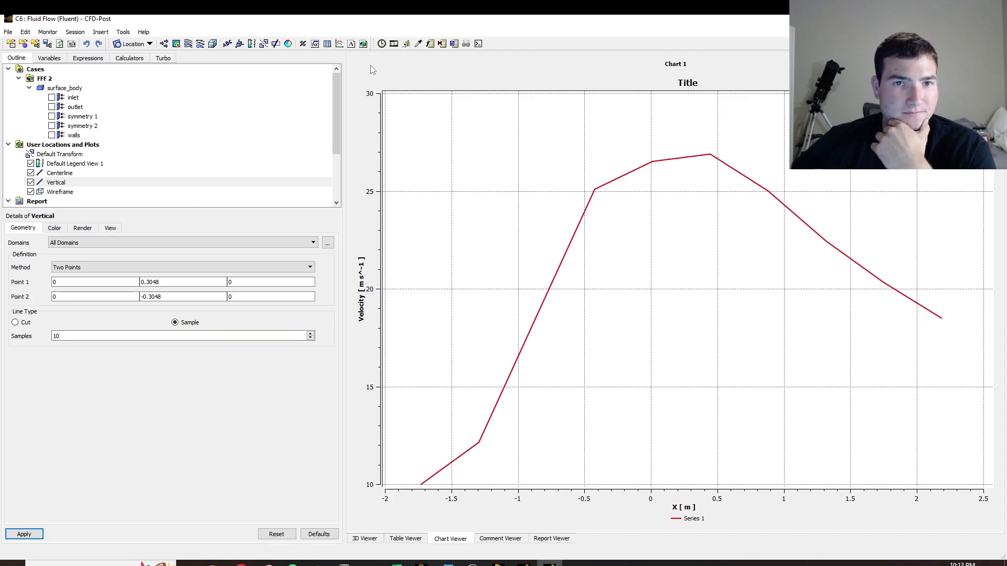
- Set the location of Chart 1's Series 1 to the Vertical line
scroll(61, 173, down, 3)
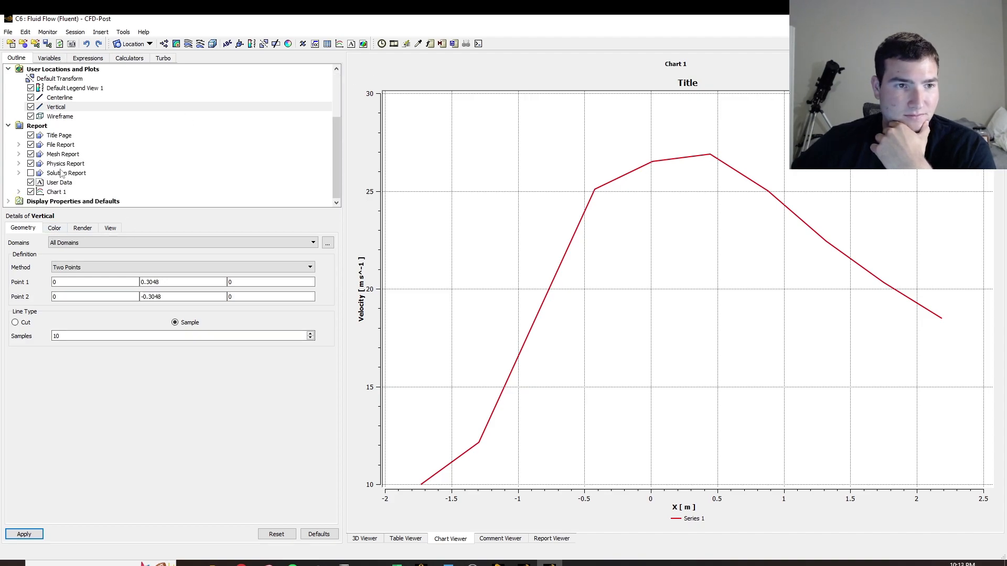
click(55, 192)
click(58, 230)
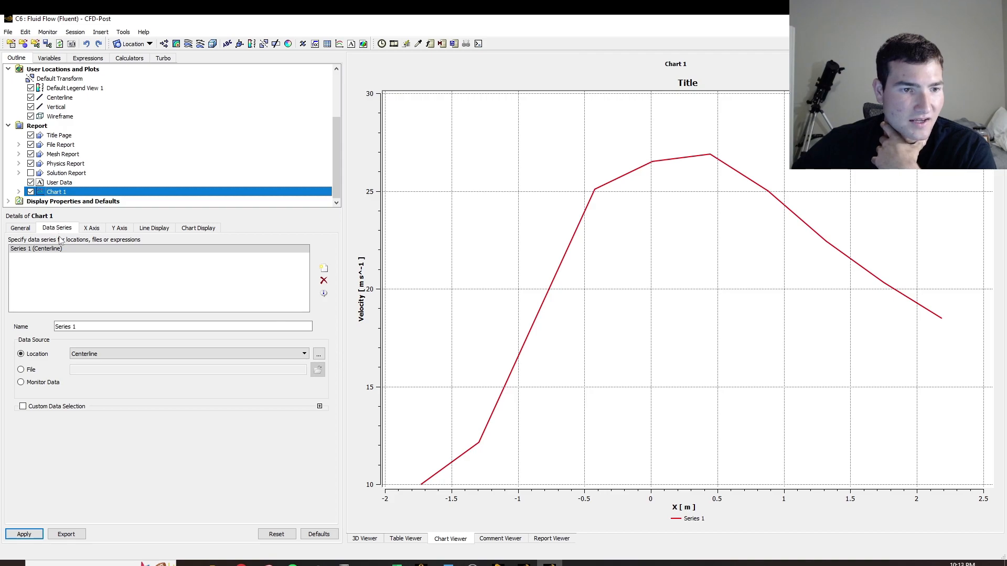
click(121, 351)
click(122, 370)
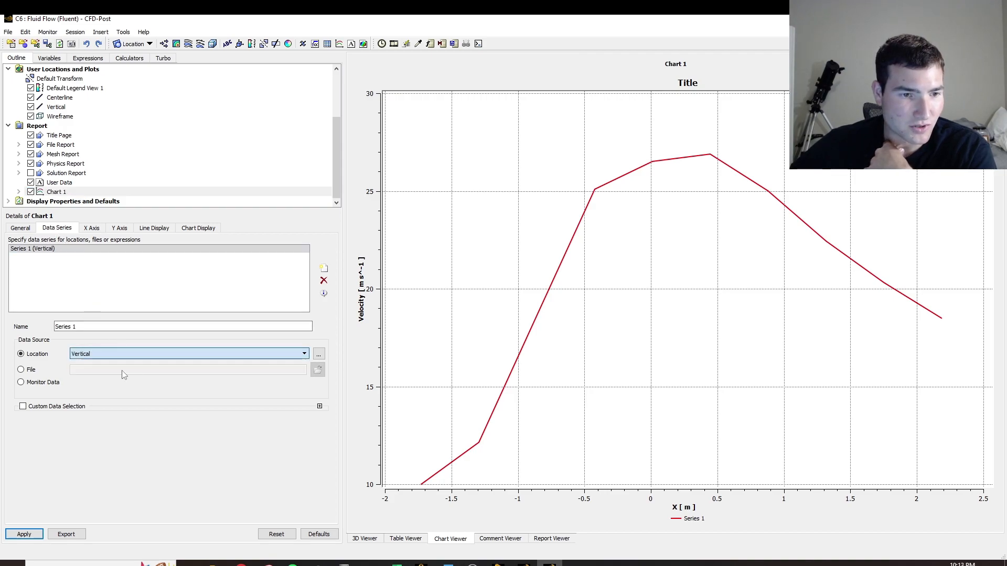
- Set Chart 1's X axis variable to Pressure and its Y axis variable to Y, and apply the changes
click(89, 229)
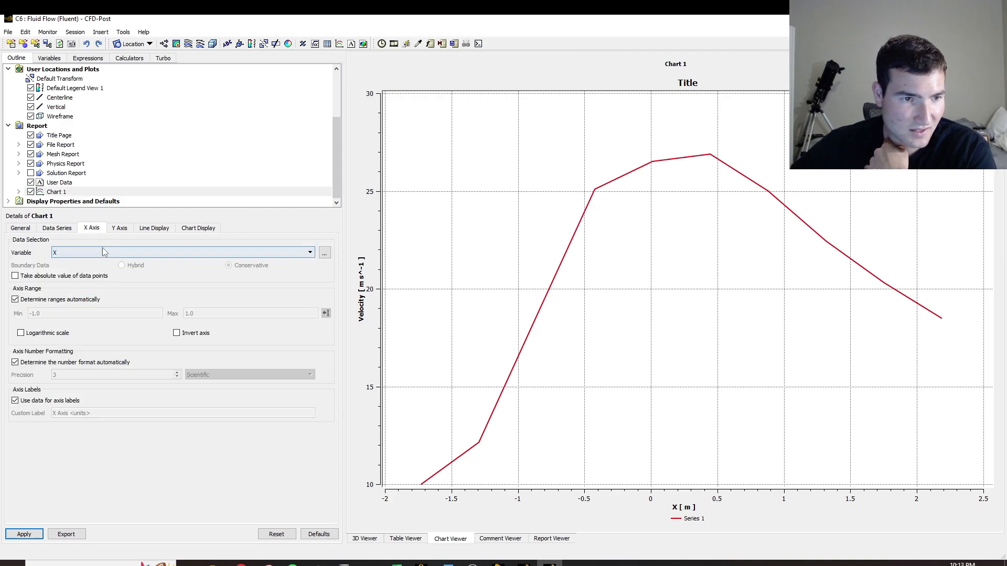
click(120, 253)
scroll(157, 294, up, 4)
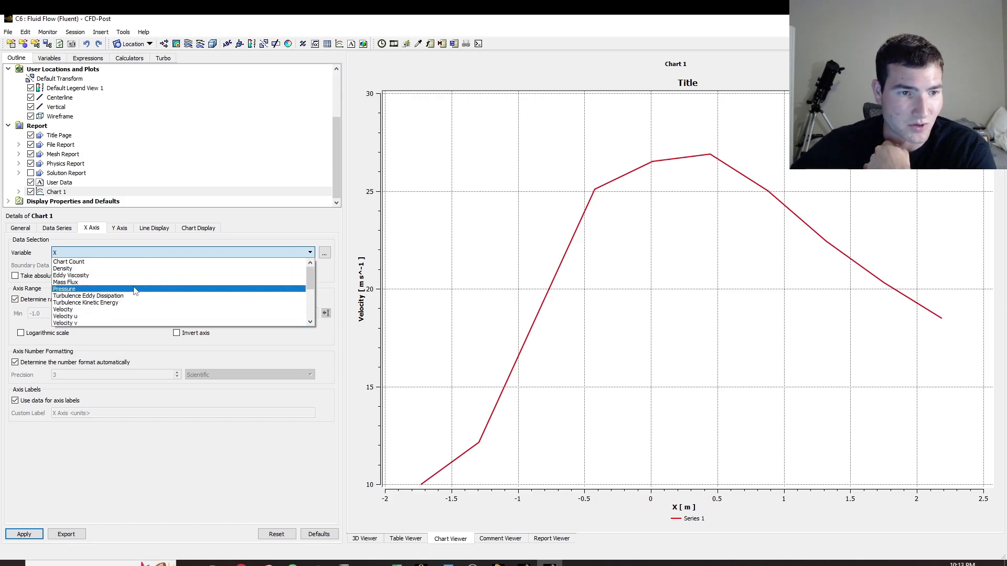
click(135, 289)
click(121, 228)
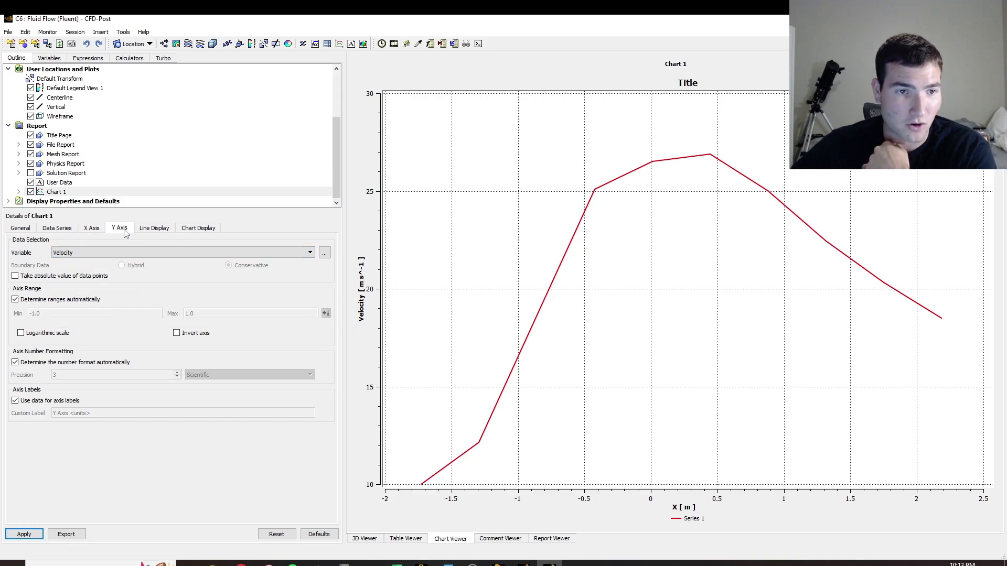
click(117, 250)
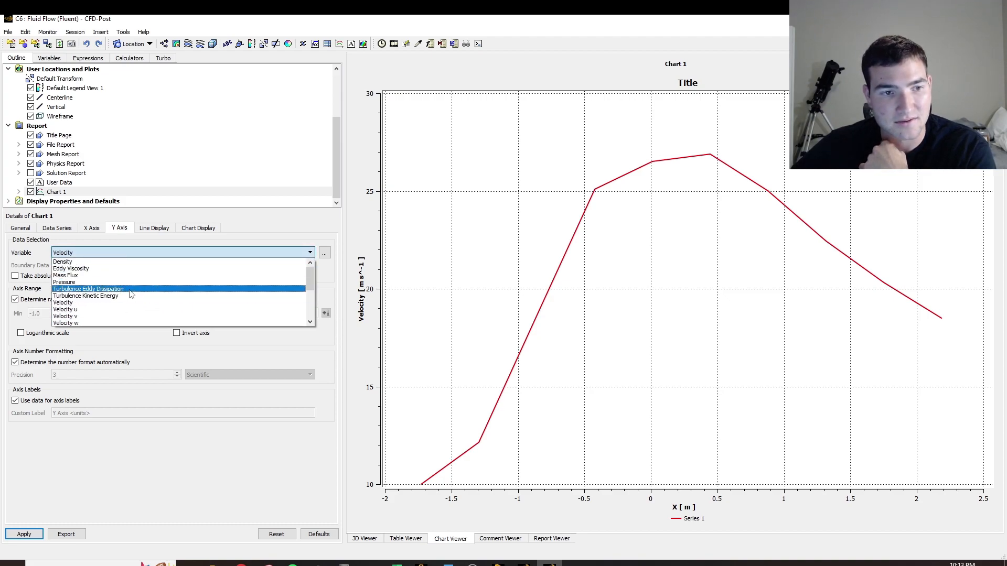
scroll(129, 296, down, 3)
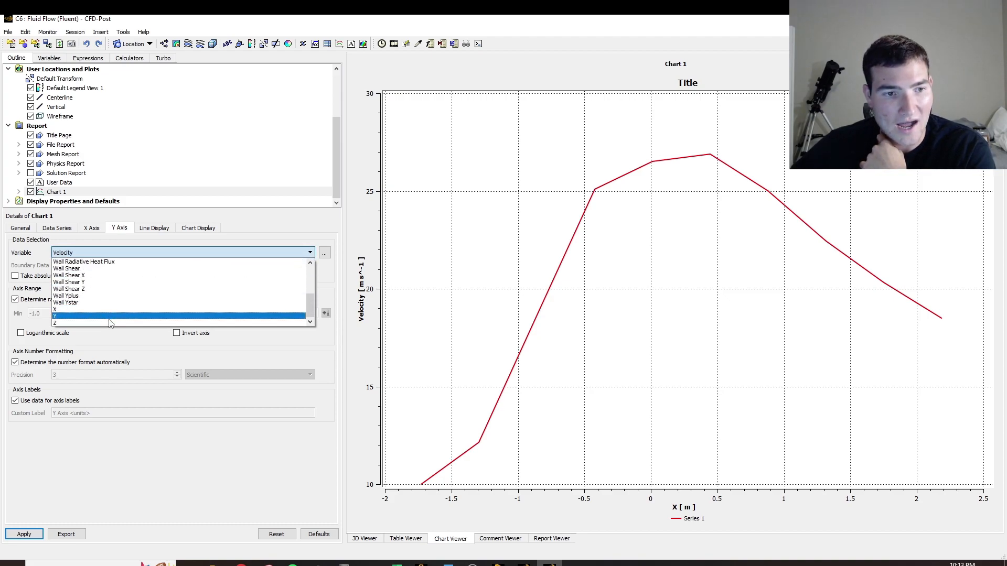
click(110, 322)
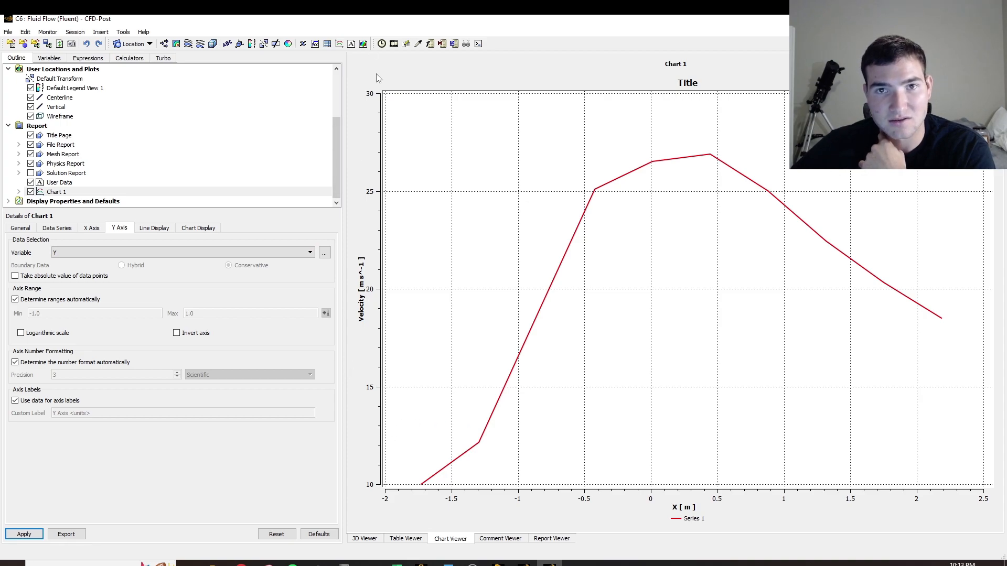
click(24, 534)
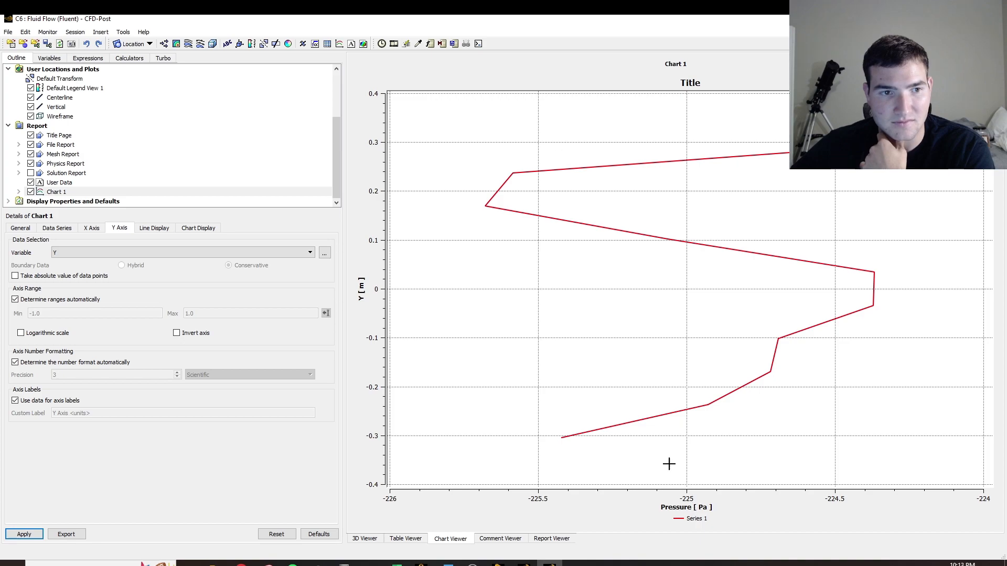
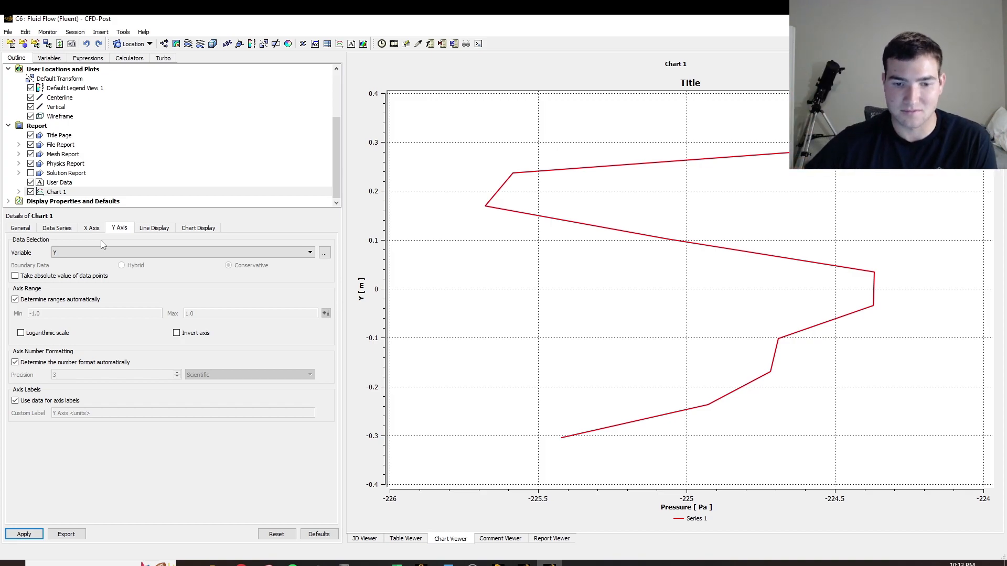
- Switch to the ALL DATA workbook in Excel and view the Vertical Total Pressure and Vertical Pressure sheets for comparison
click(396, 563)
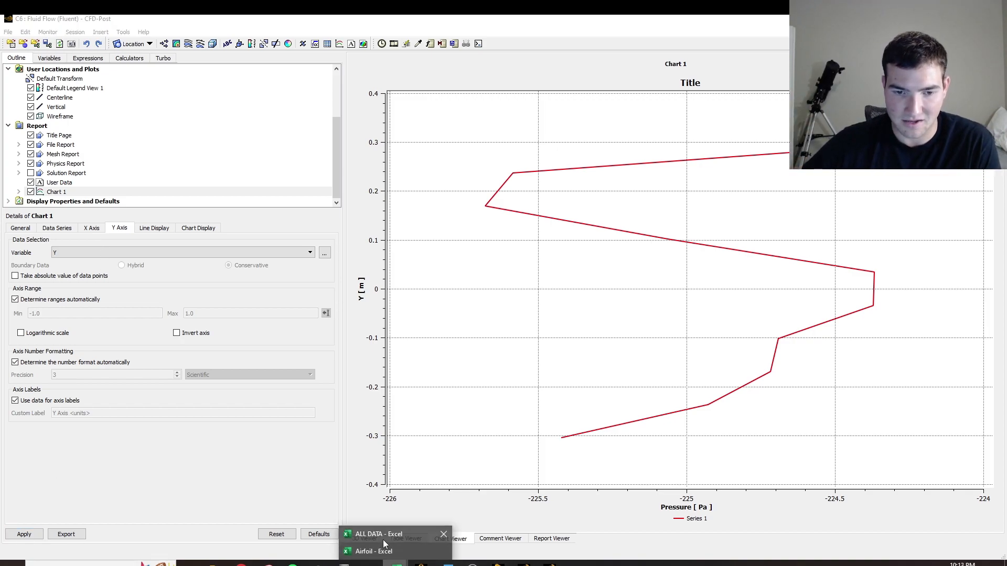
click(380, 535)
click(547, 541)
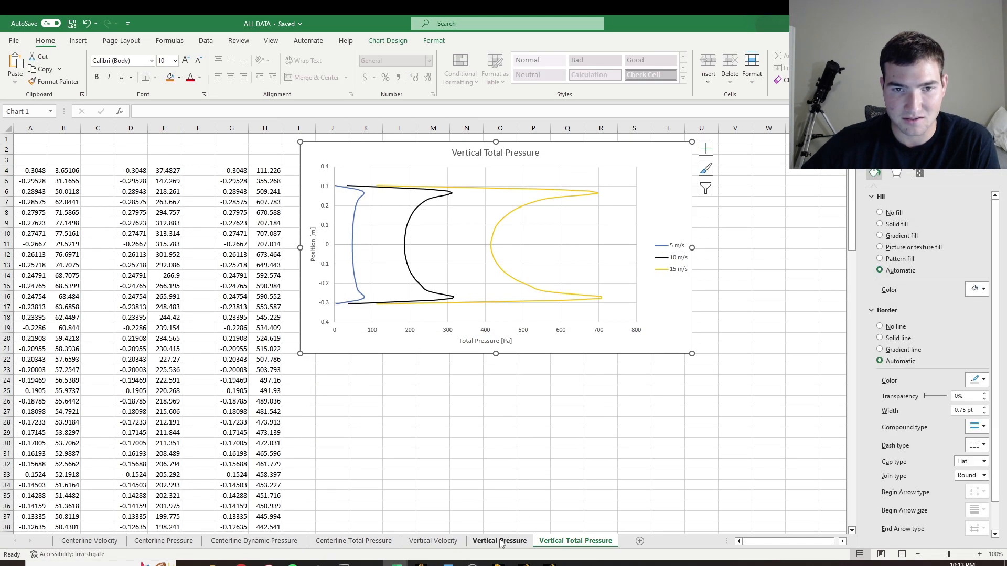
click(501, 541)
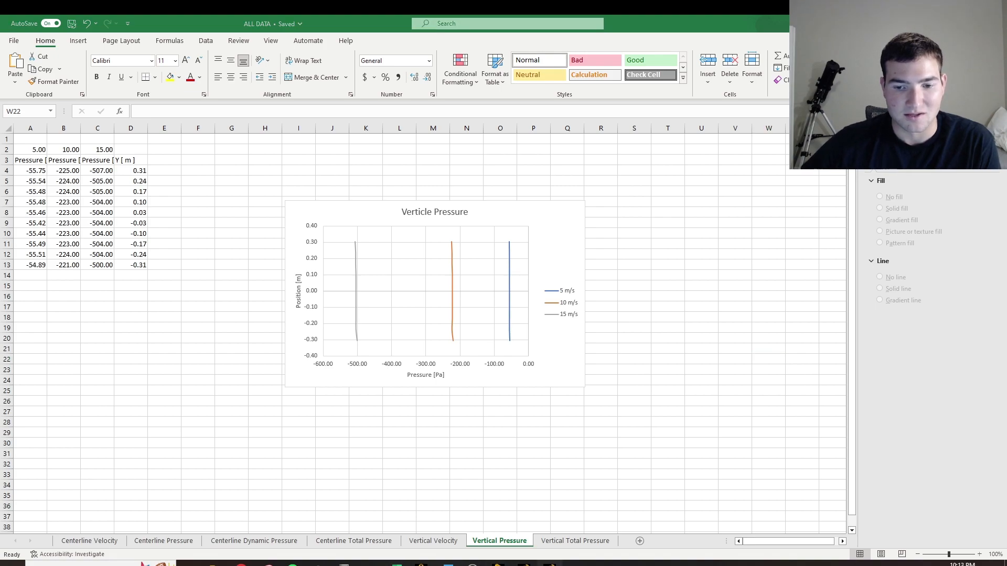
- Return to CFD-Post and plot velocity along the vertical line by setting Chart 1's X axis variable to Velocity
click(551, 563)
click(91, 228)
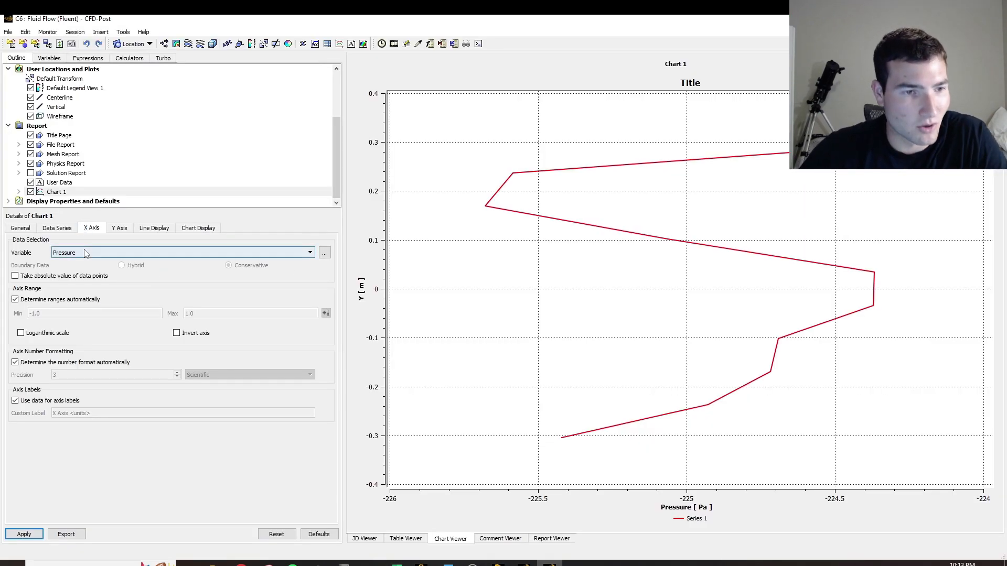
click(86, 252)
click(88, 309)
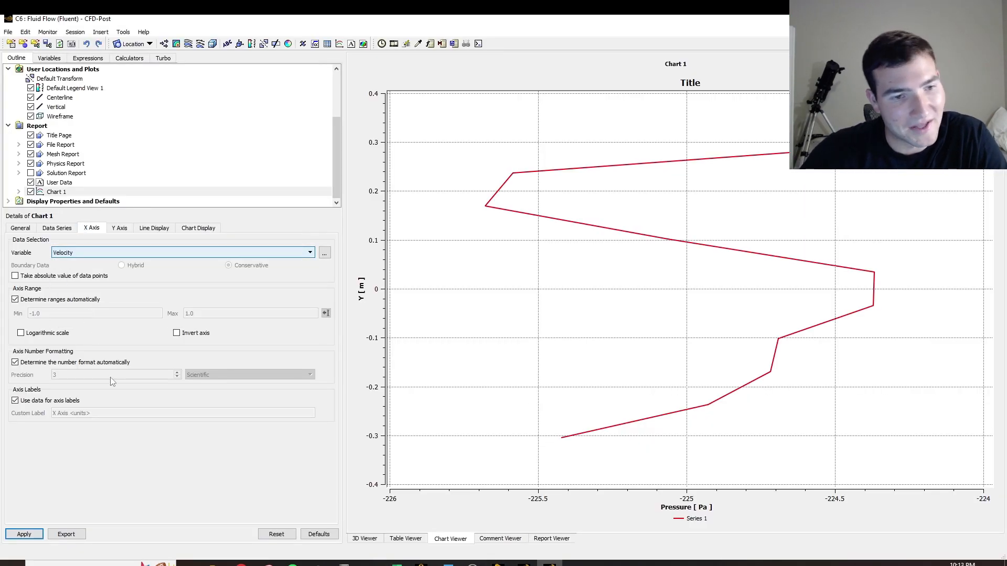
click(23, 534)
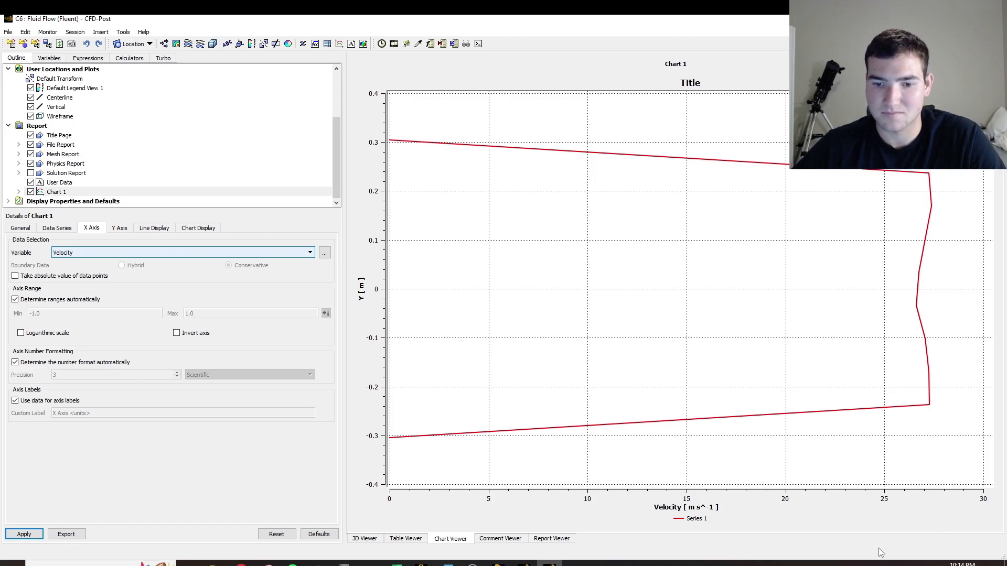
- Switch to the ALL DATA workbook in Excel and examine the chart on the Vertical Velocity sheet
click(524, 564)
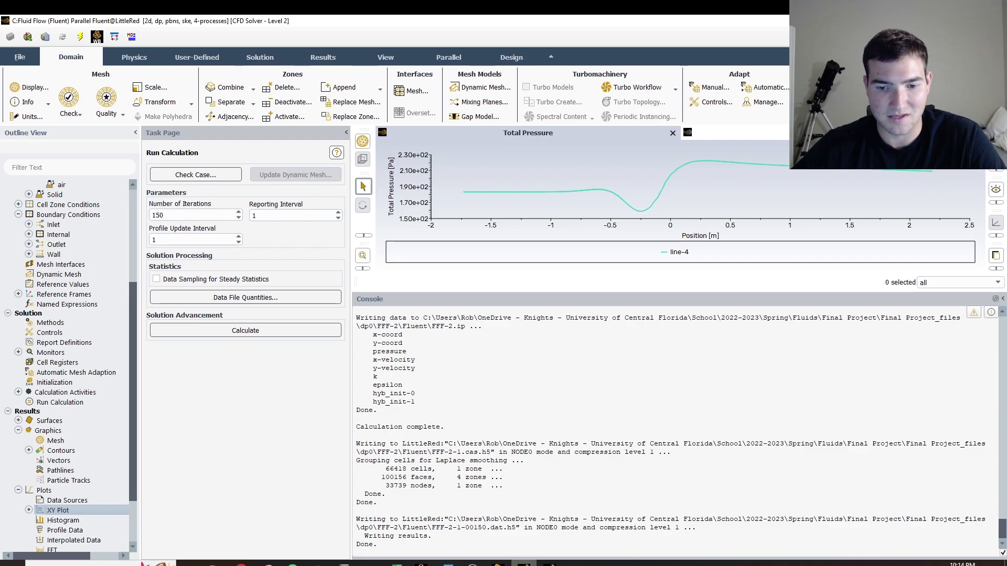
click(549, 564)
click(397, 564)
click(412, 535)
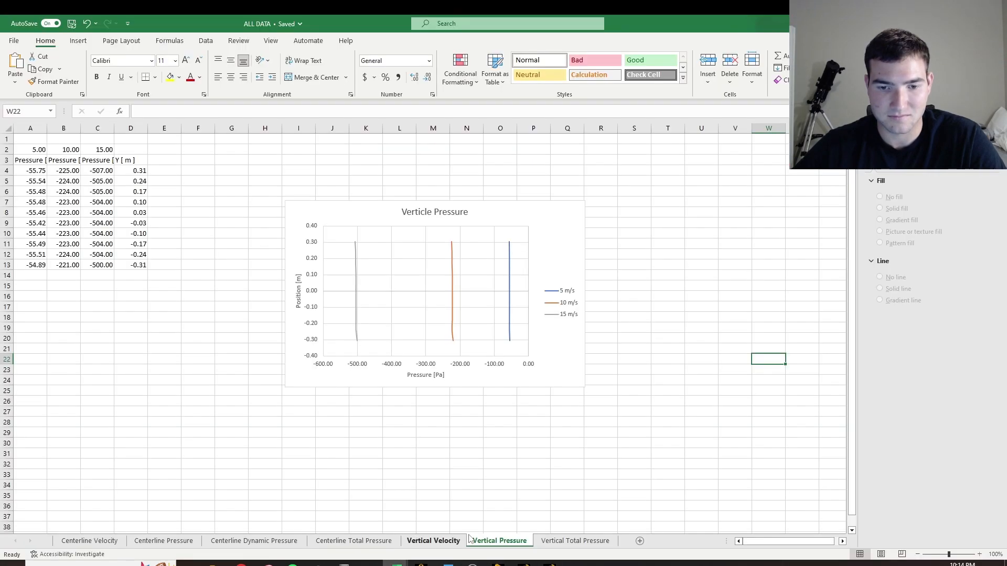
click(576, 542)
click(451, 542)
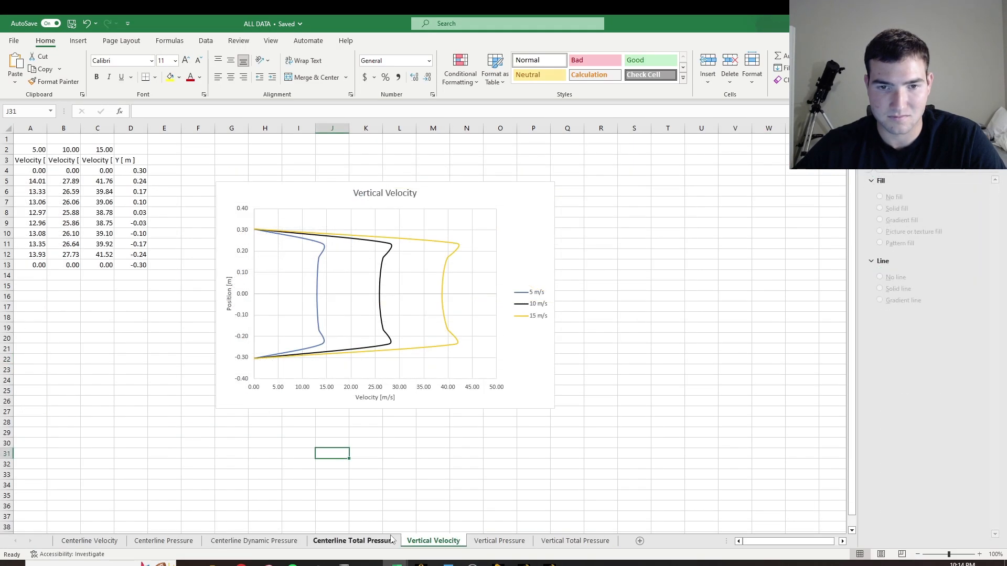
- Switch to Fluent and open the existing xy-plot-1 under XY Plot for editing
click(549, 564)
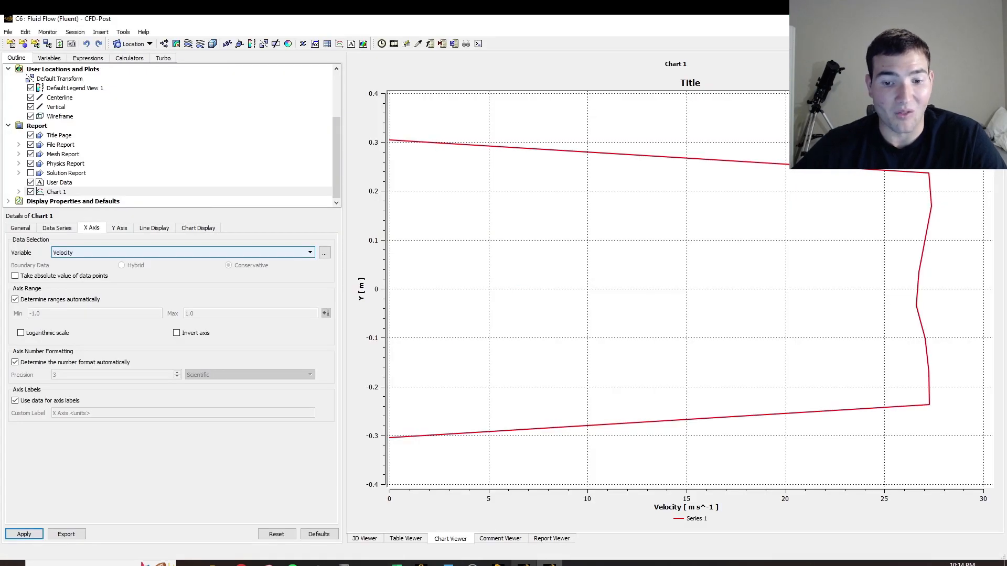
click(524, 563)
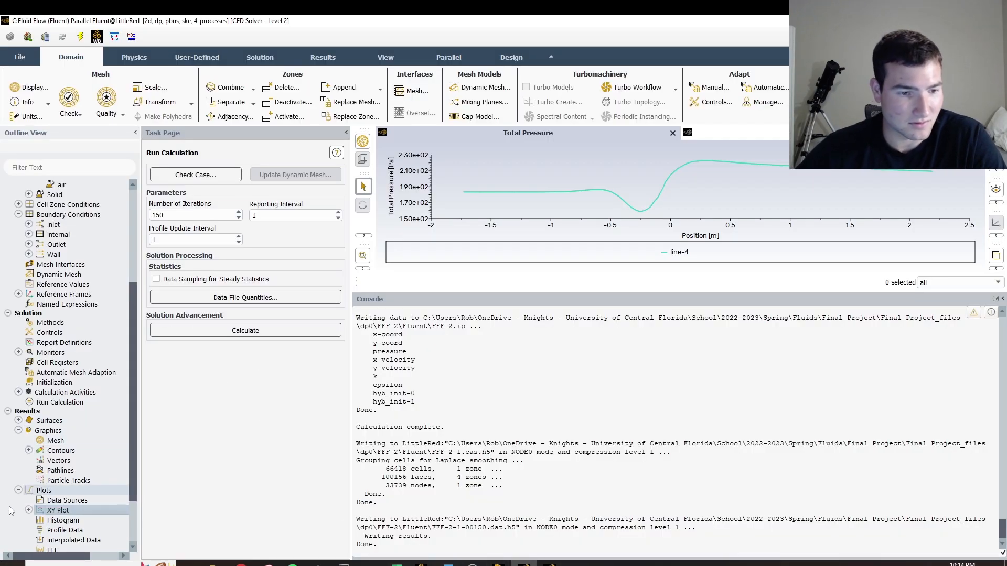
scroll(21, 471, down, 3)
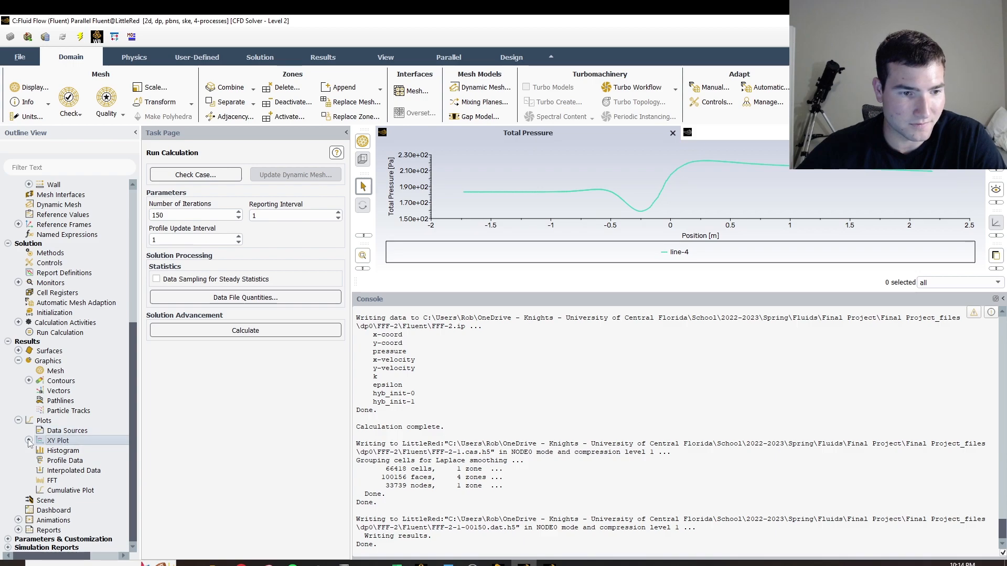
click(29, 441)
double_click(71, 450)
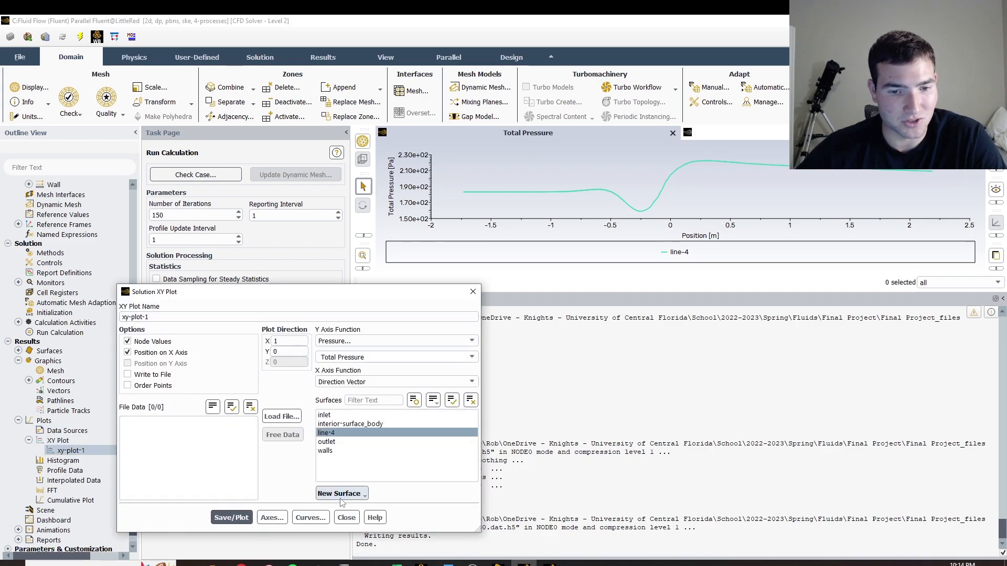
- Create a vertical line surface with end points (0, 0.3048) and (0, -0.3048) m for the XY plot
click(354, 498)
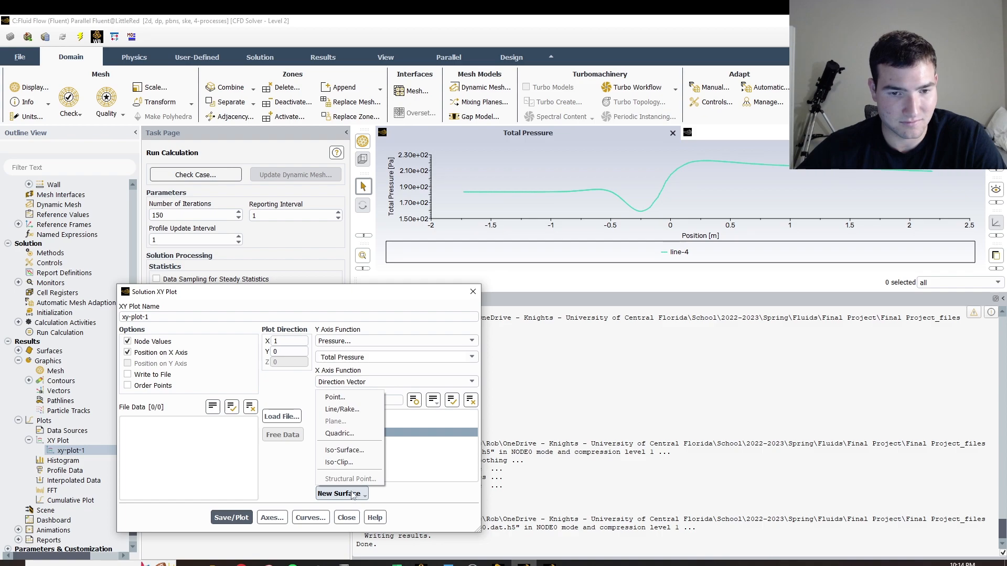
click(342, 408)
click(240, 395)
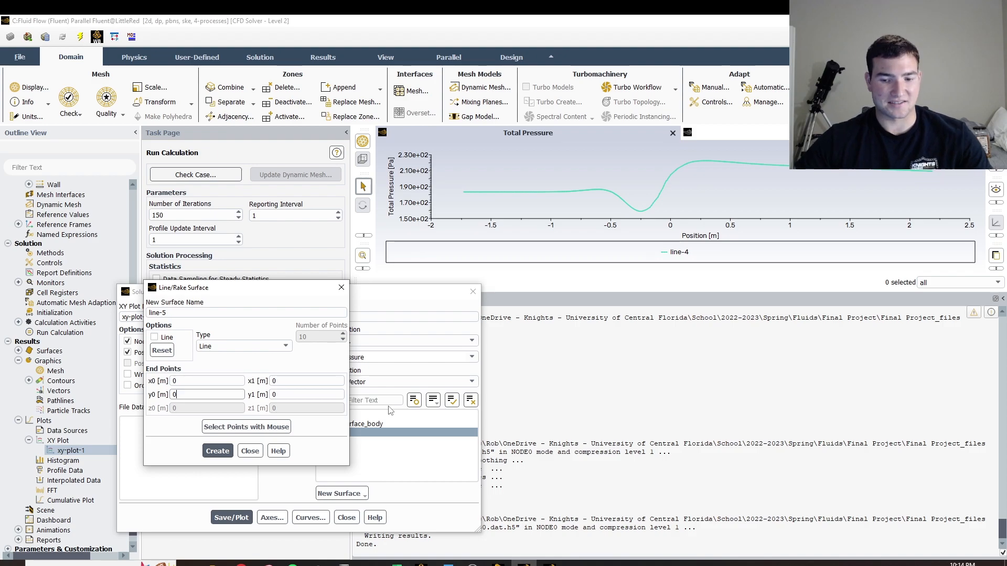
key(BackSpace)
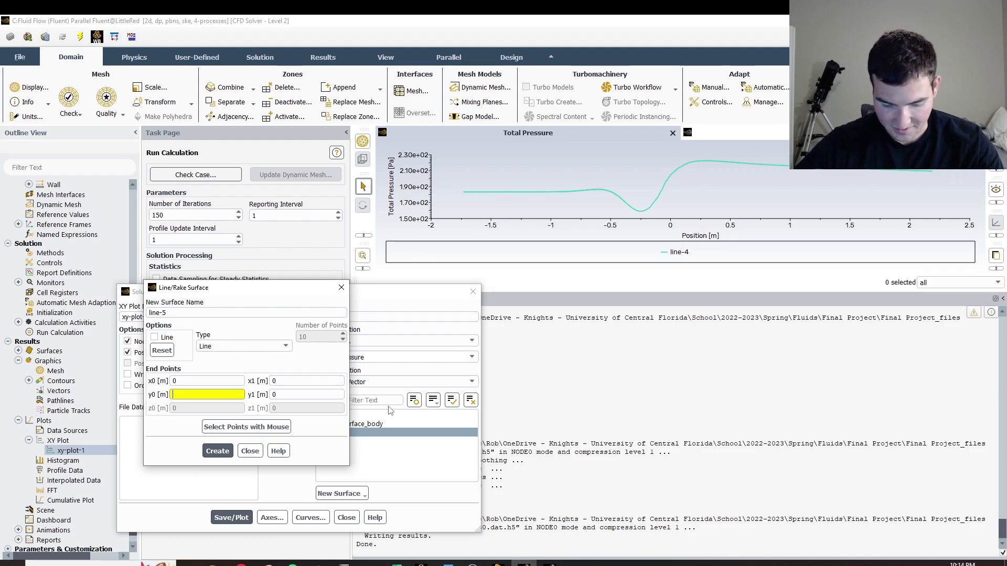
text(0.)
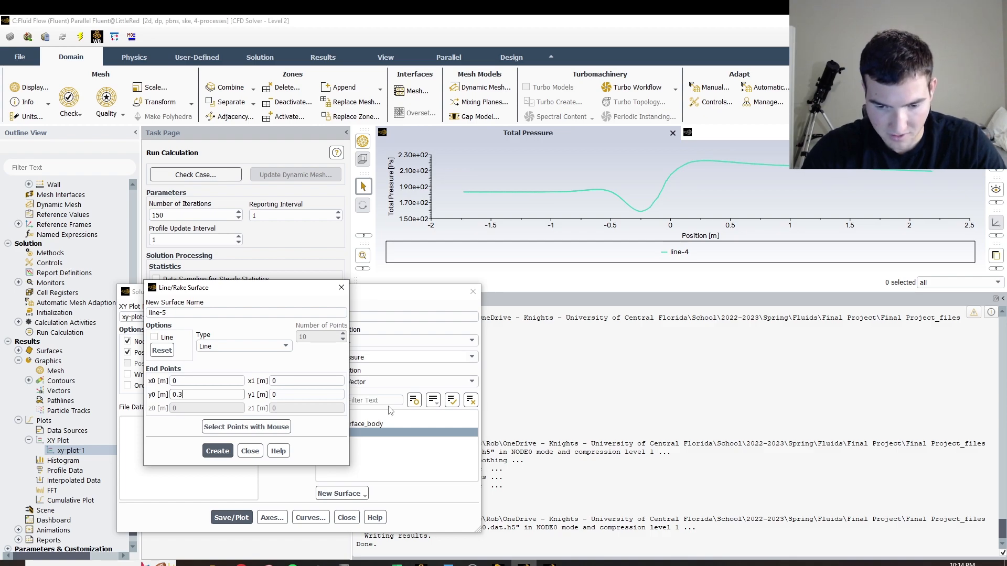
text(3048)
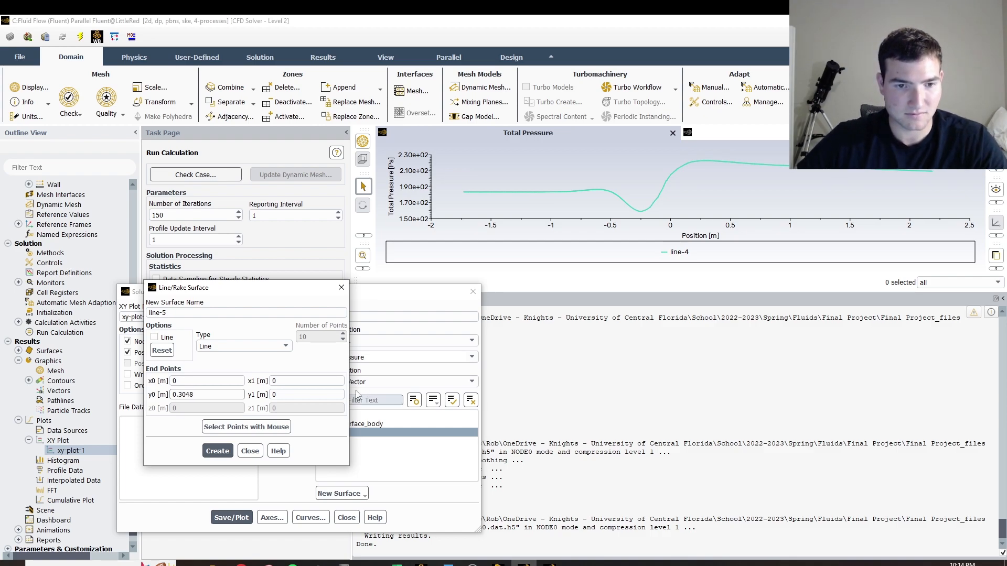
click(310, 393)
text(-0)
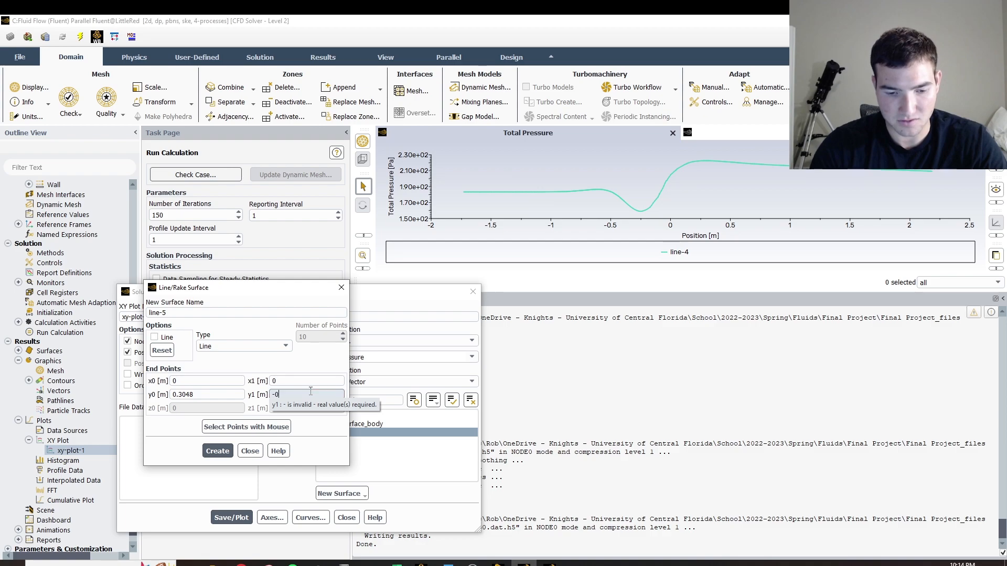
text(.3048)
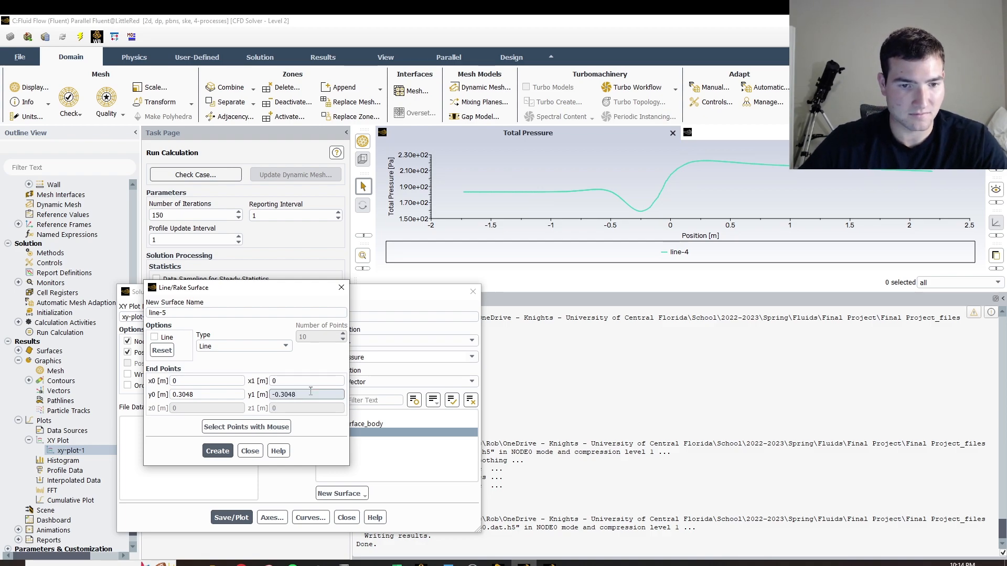
click(217, 451)
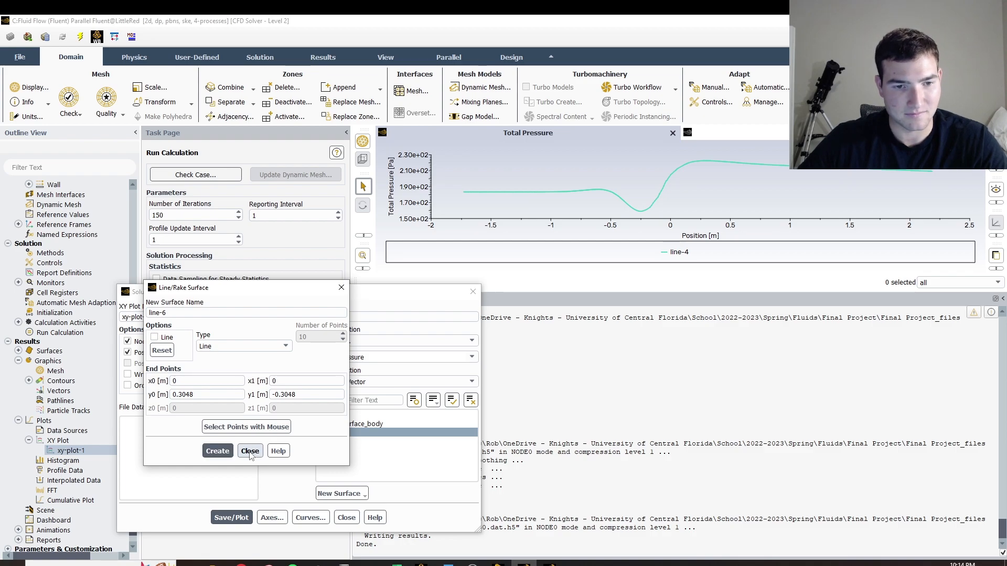
drag(285, 297, 194, 296)
click(158, 449)
- Make the new vertical line the only selected surface and plot its Total Pressure
click(338, 450)
click(341, 441)
click(336, 460)
click(335, 442)
click(334, 434)
click(333, 445)
click(332, 451)
click(332, 459)
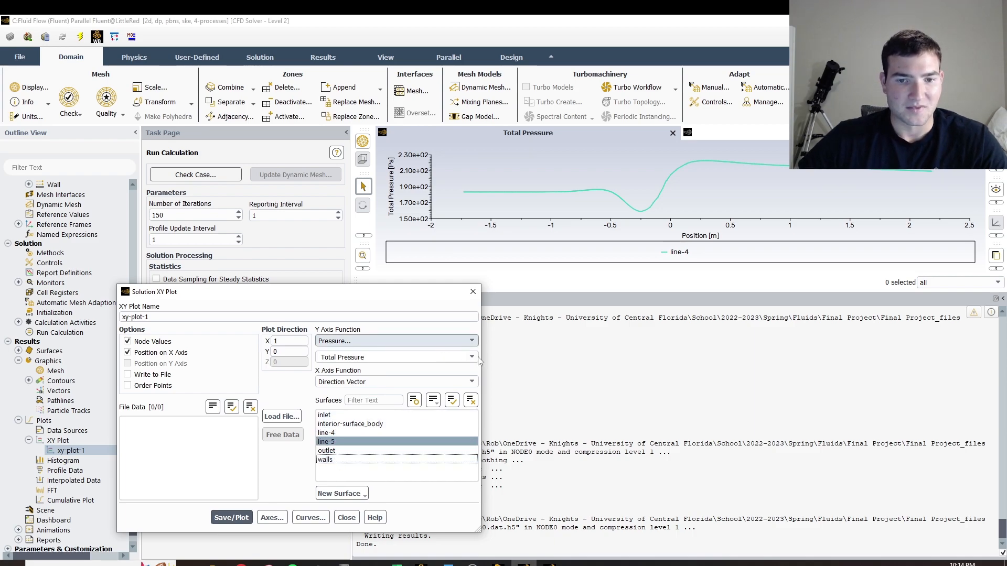
click(232, 518)
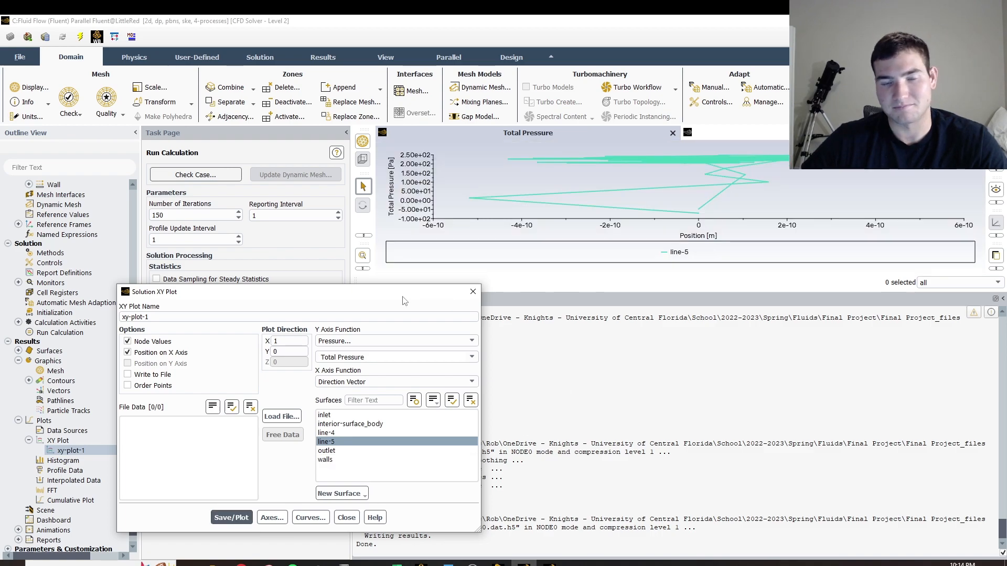
- Set the plot direction to X 0 and Y 1, replot total pressure along the vertical line, and close the plot settings
drag(429, 300, 403, 217)
double_click(259, 258)
text(0)
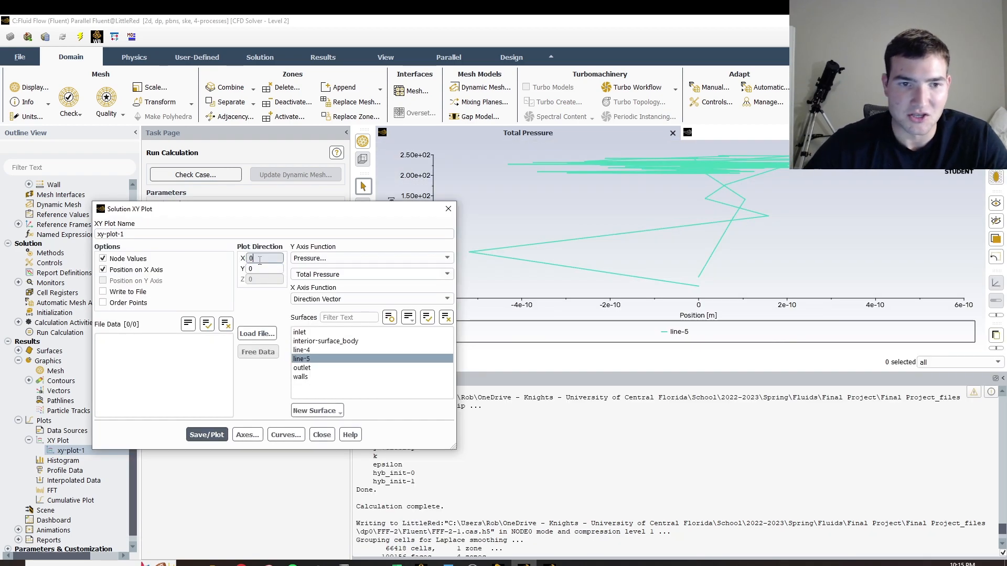
double_click(260, 269)
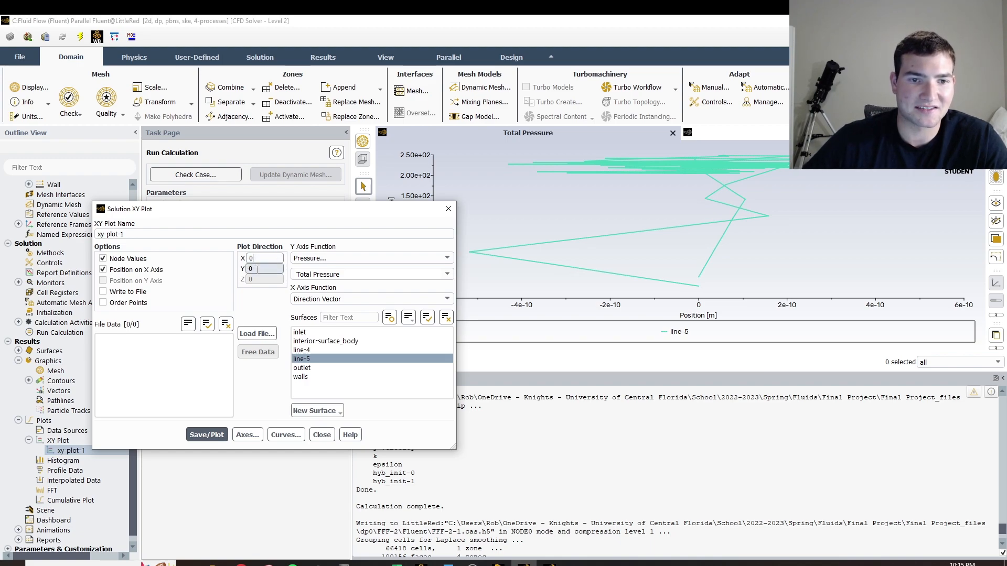
text(1)
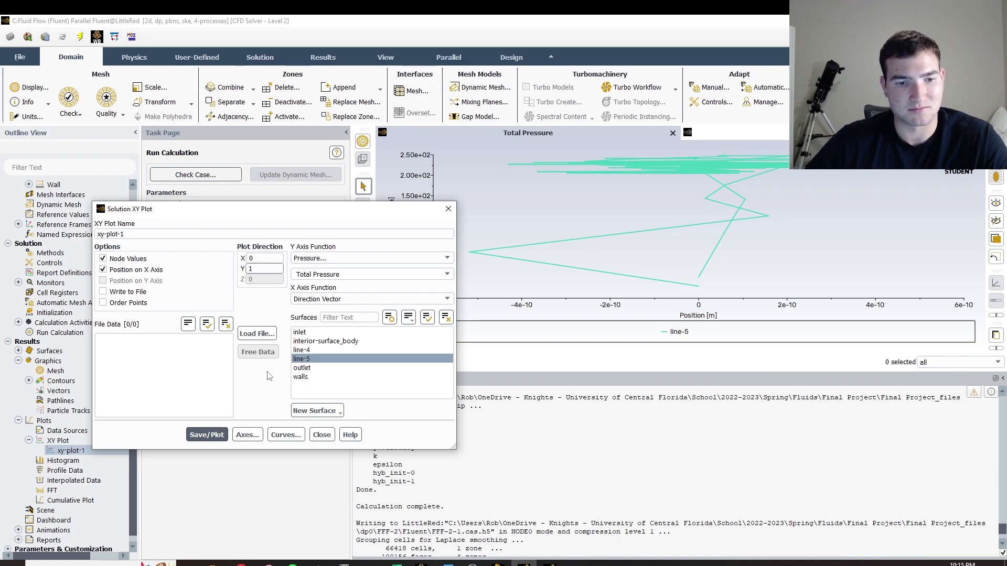
click(210, 435)
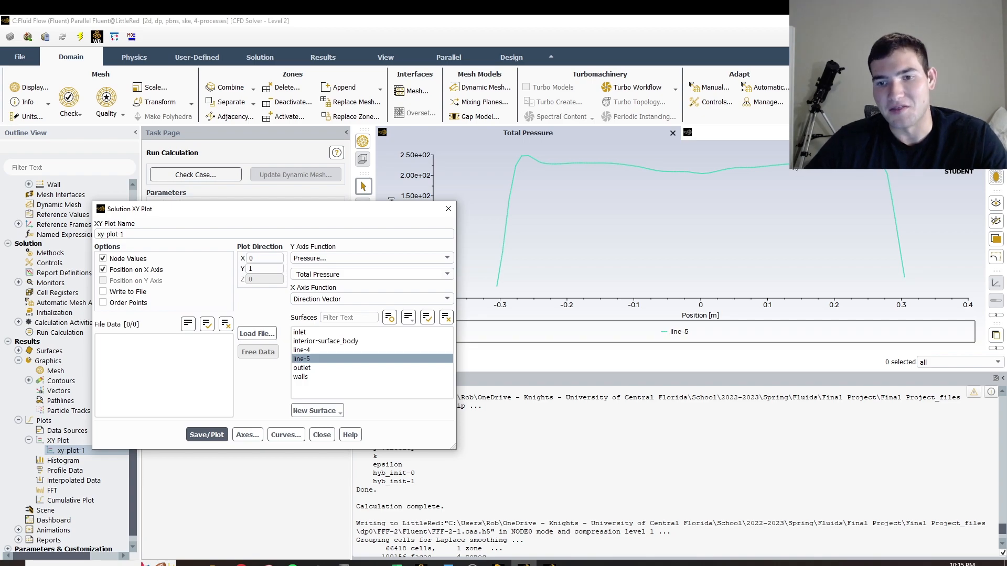
click(321, 436)
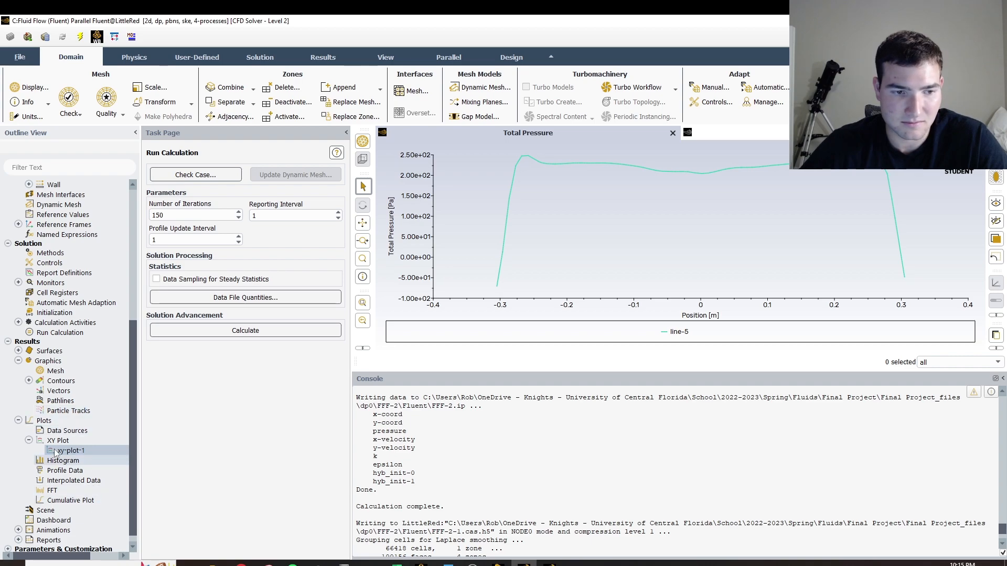
- Reopen xy-plot-1 and enable writing its data to a file
double_click(70, 450)
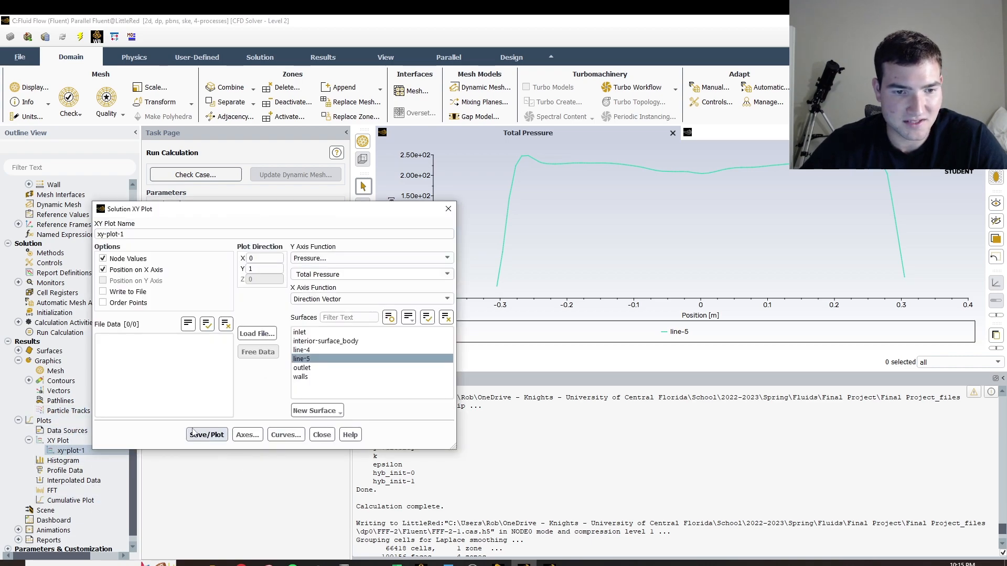
click(103, 302)
click(103, 291)
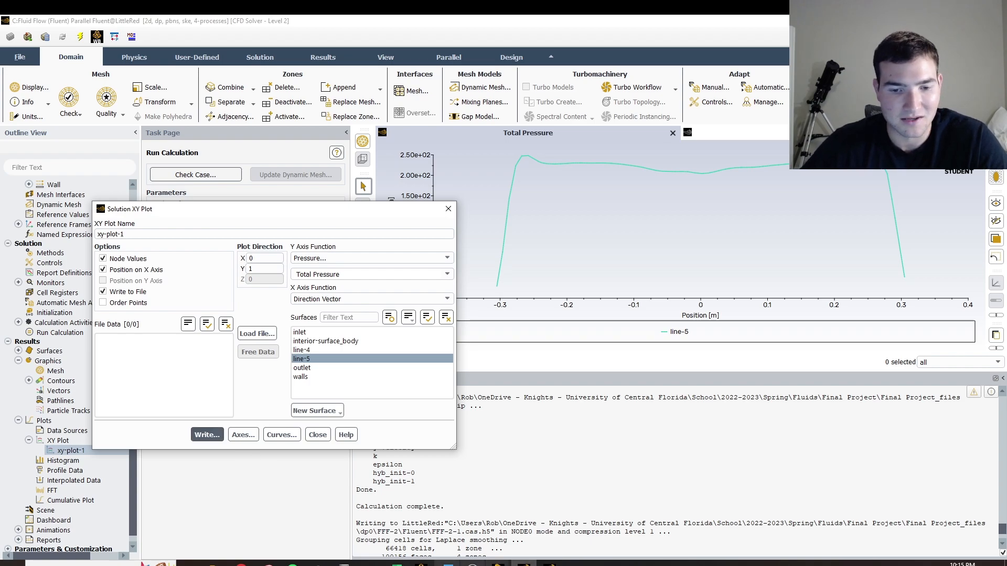
- Switch to the ALL DATA workbook in Excel and review the Vertical Pressure and Vertical Total Pressure sheets and the pressure data columns
click(418, 560)
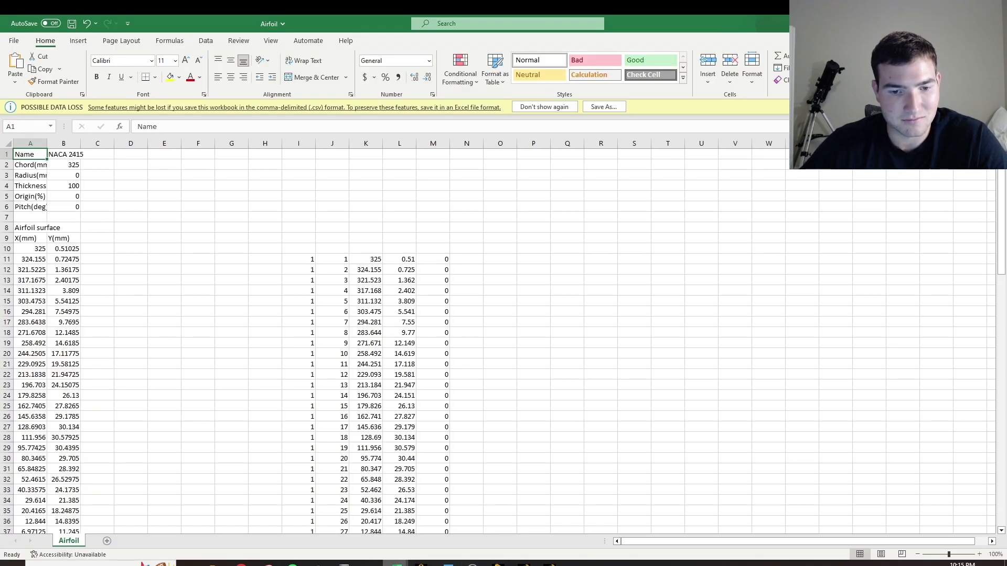
mouse_move(419, 560)
click(369, 543)
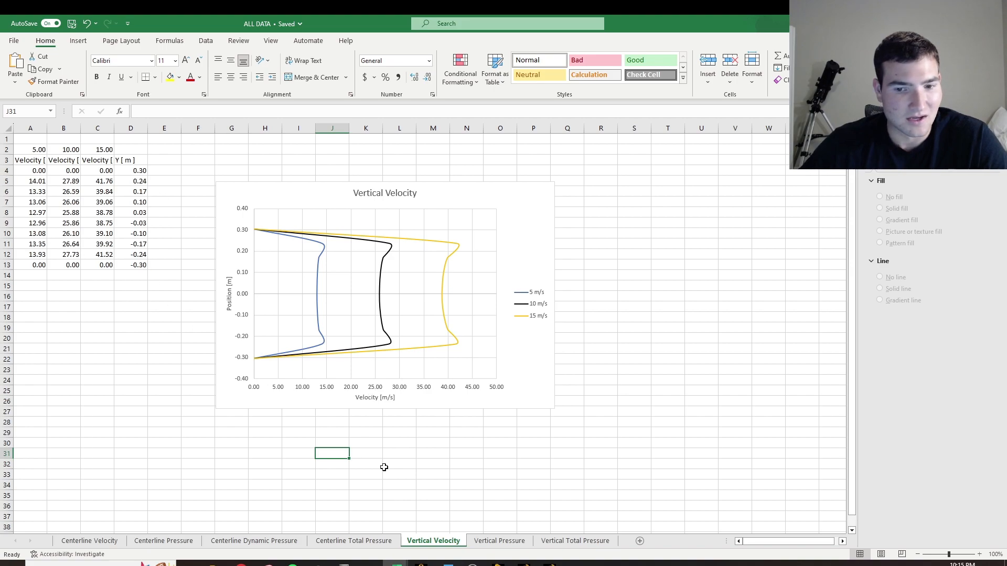
click(499, 540)
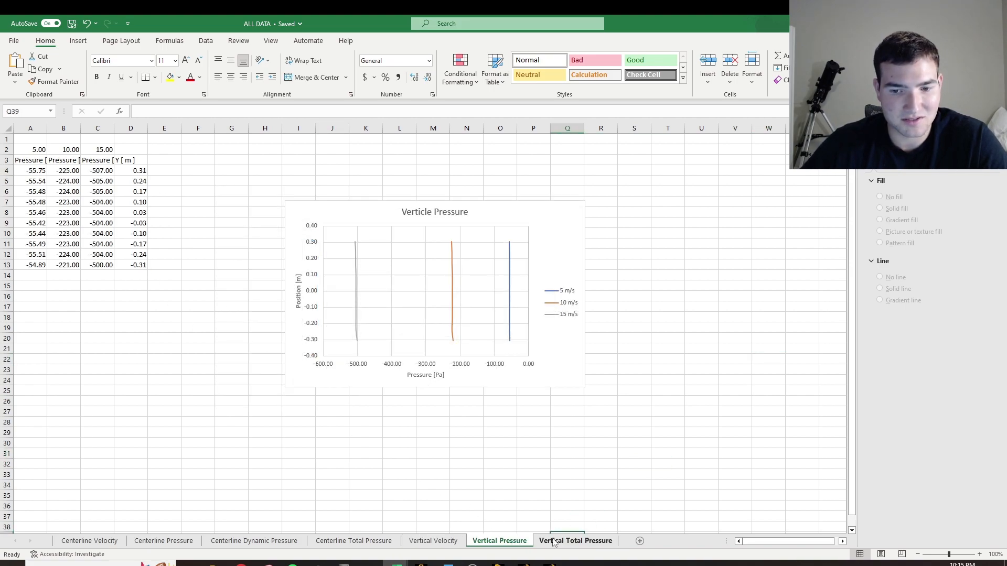
click(575, 541)
click(499, 541)
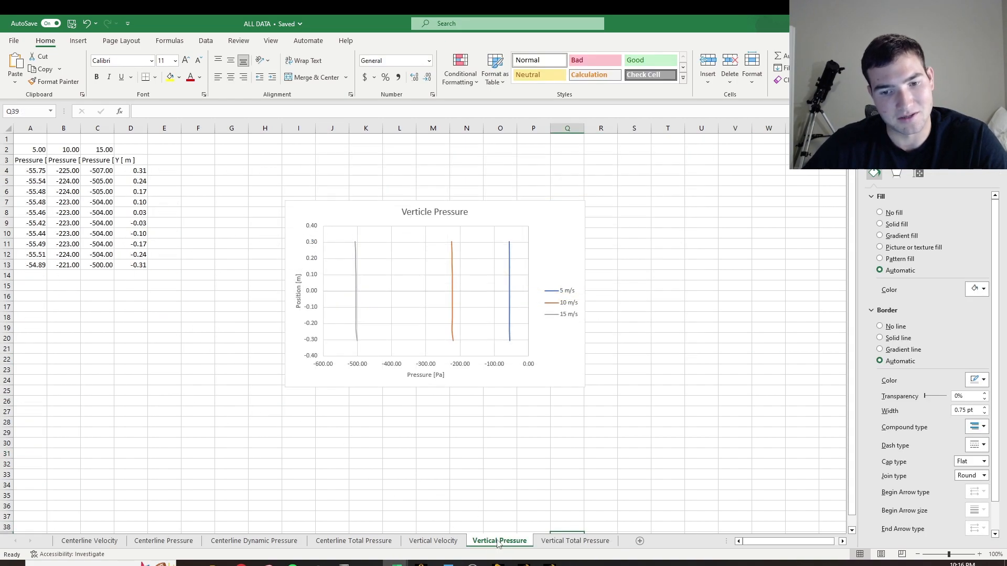
drag(36, 162, 63, 265)
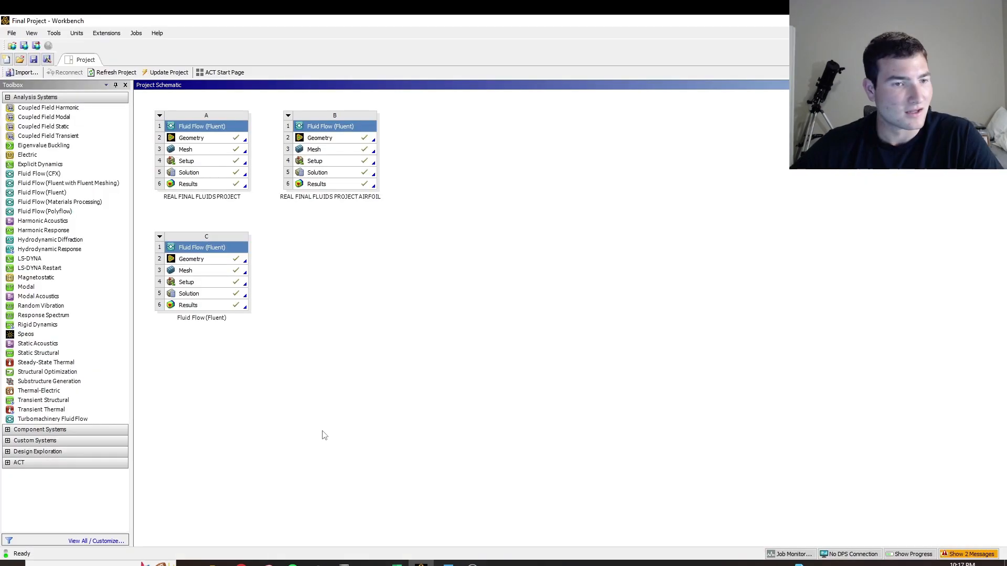
- In Workbench, add a Fluid Flow (Fluent) system beside system C and name it Airfoil
drag(41, 195, 326, 281)
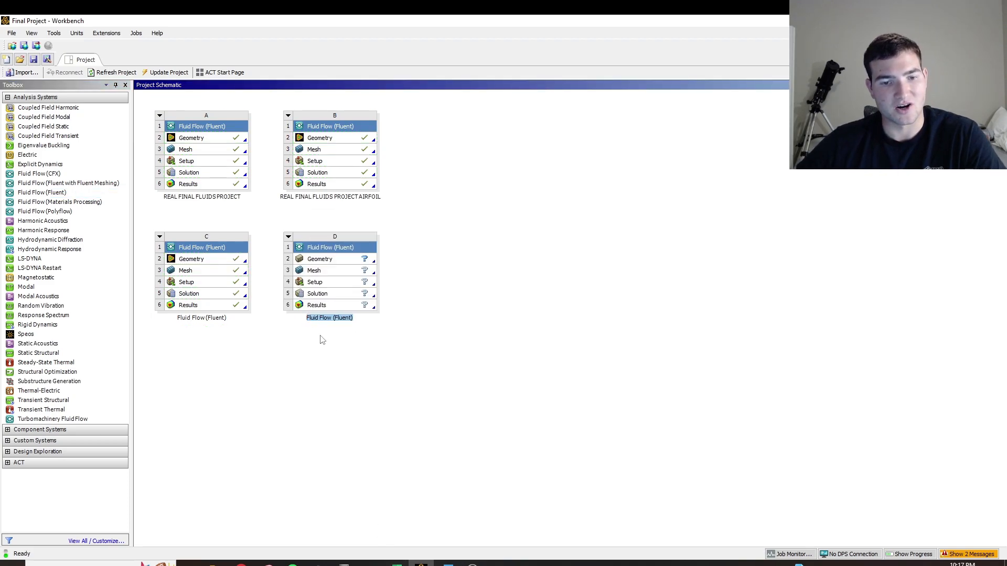
text(Airfoil)
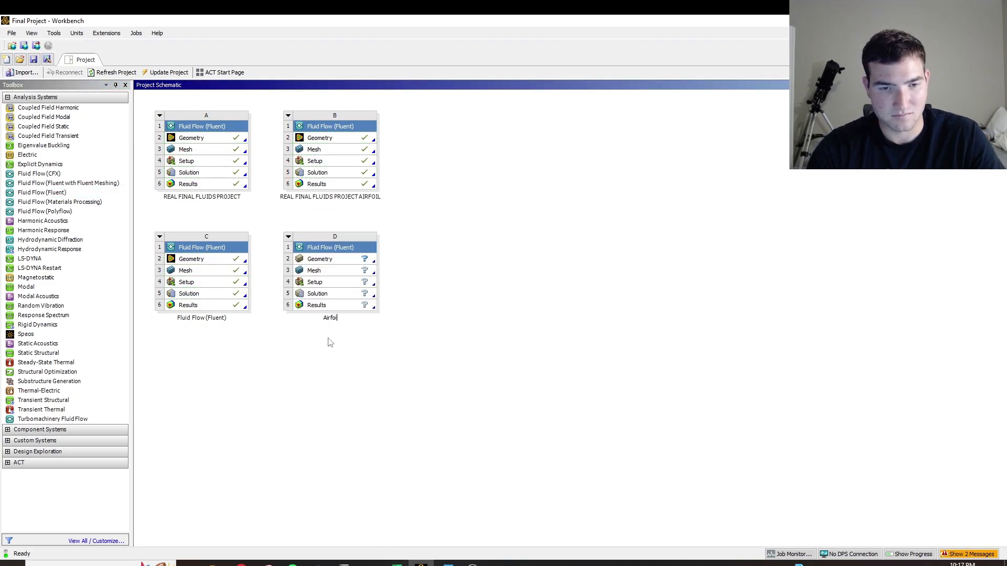
- Start a new DesignModeler geometry for the Airfoil system, and view and select the XYPlane face-on
right_click(327, 259)
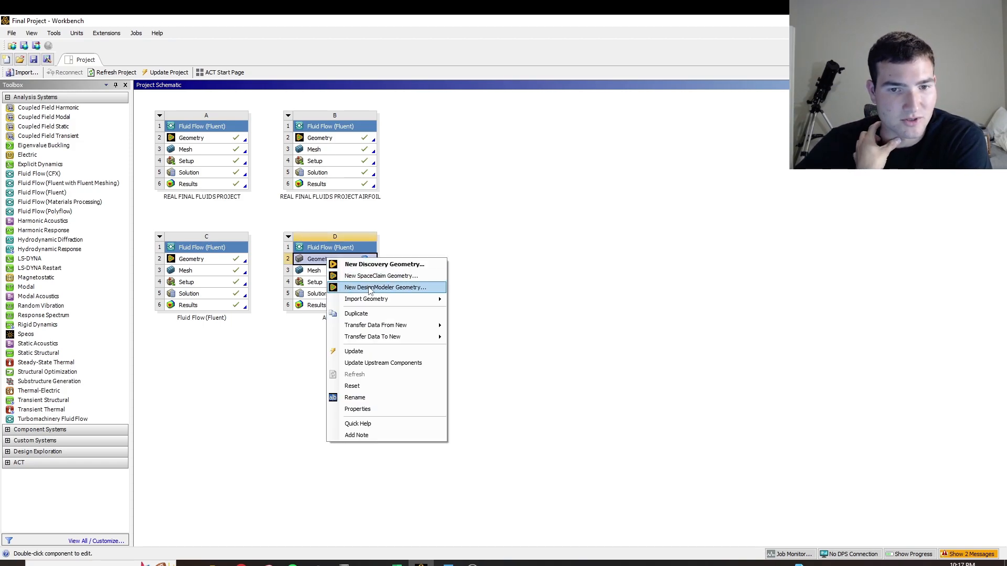
click(369, 288)
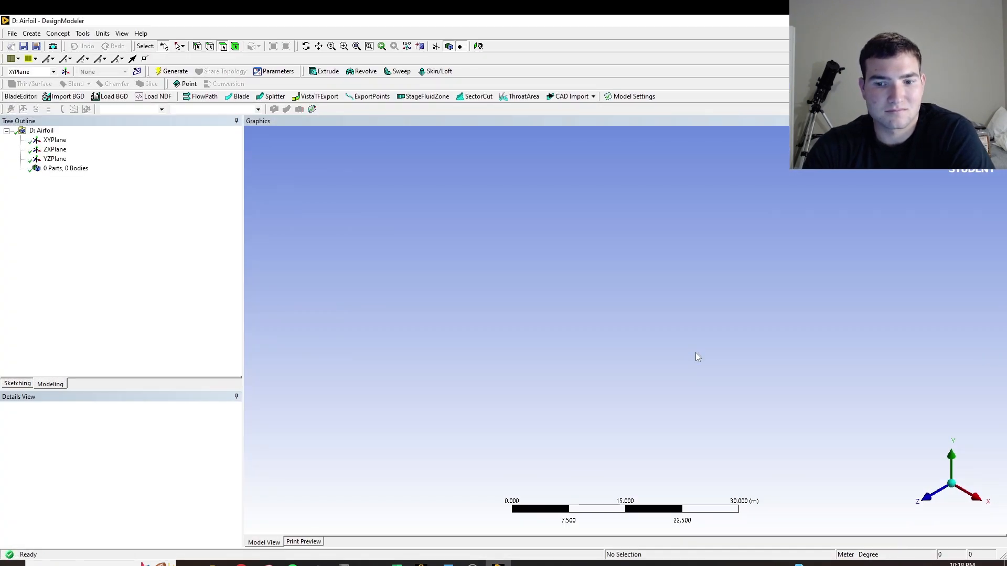
click(926, 496)
click(54, 140)
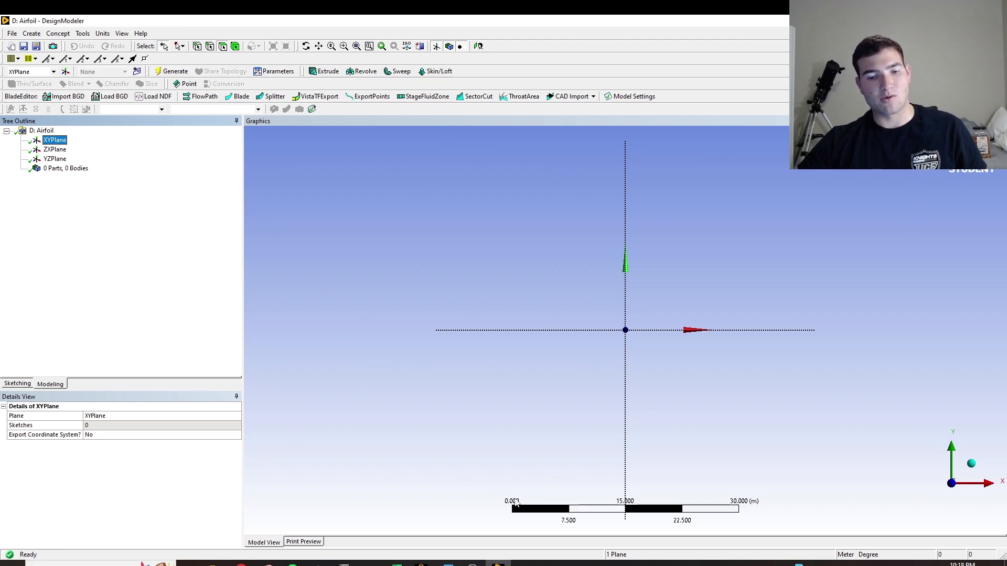
- Switch to the wind tunnel project PDF in Chrome and open its airfoiltools.com NACA 2415 link in a new tab
mouse_move(447, 564)
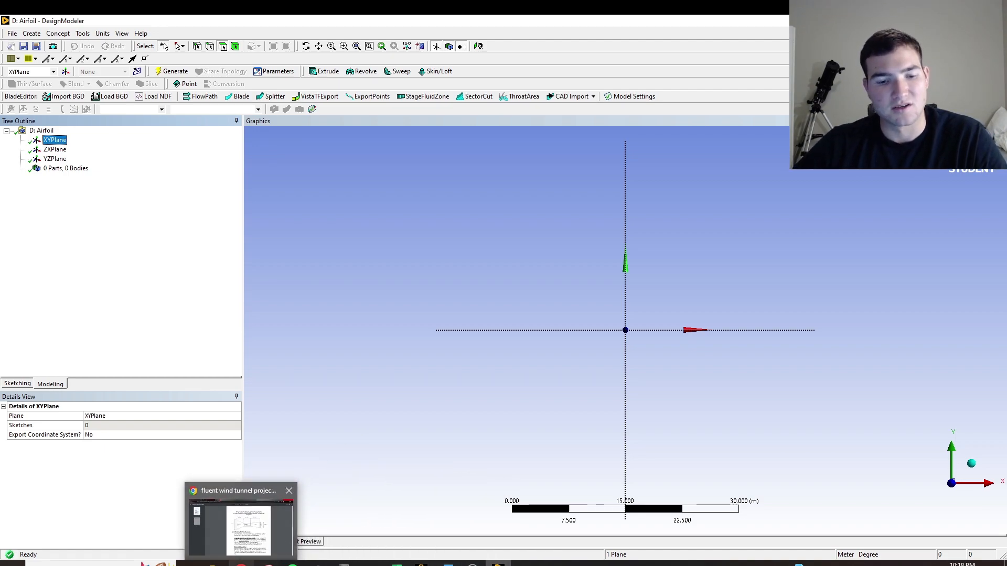
click(246, 540)
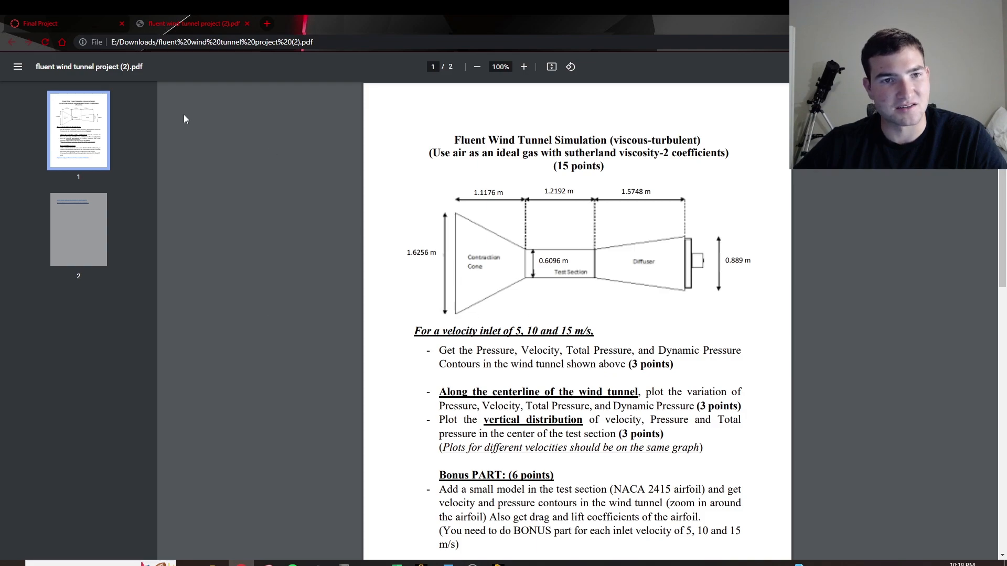
scroll(472, 331, down, 10)
scroll(454, 258, up, 4)
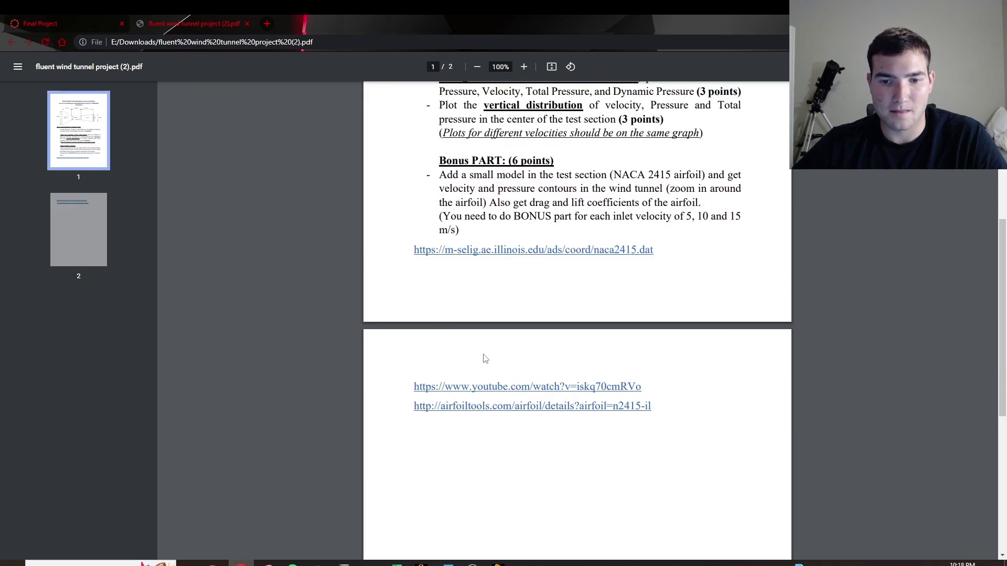
right_click(507, 412)
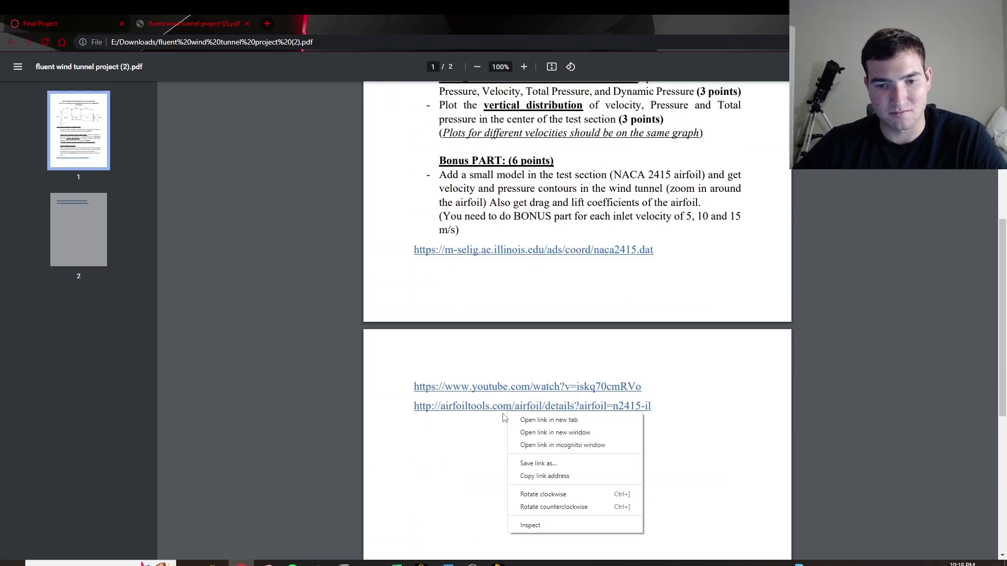
click(570, 422)
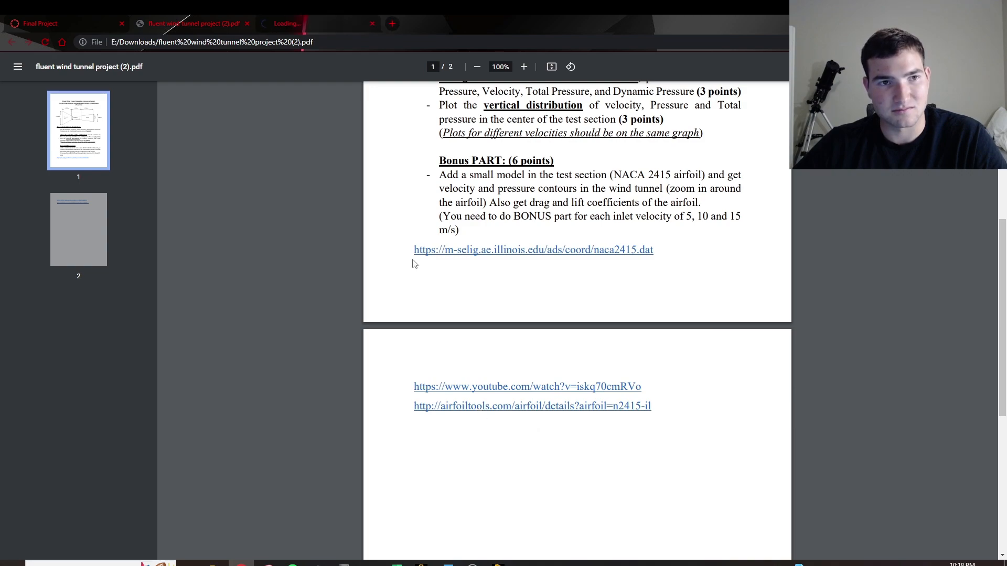
- On the Airfoil Tools page, send the NACA 2415 airfoil to the airfoil plotter
click(305, 26)
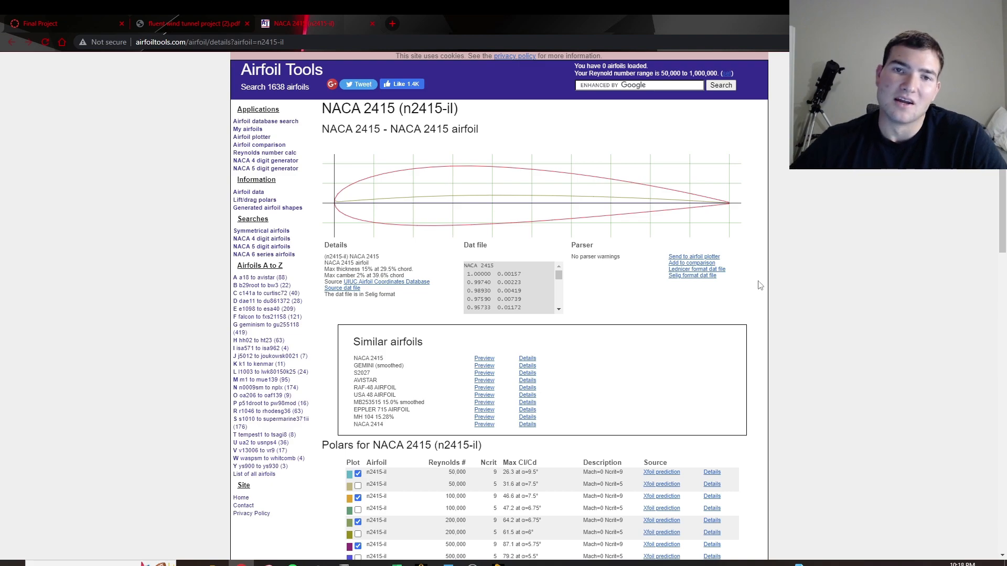
click(699, 258)
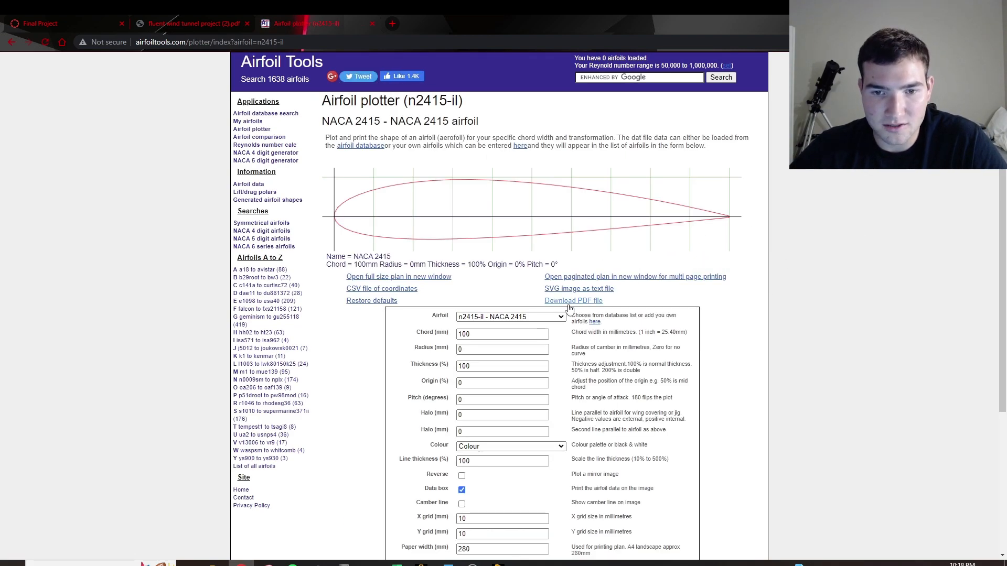
scroll(749, 301, down, 2)
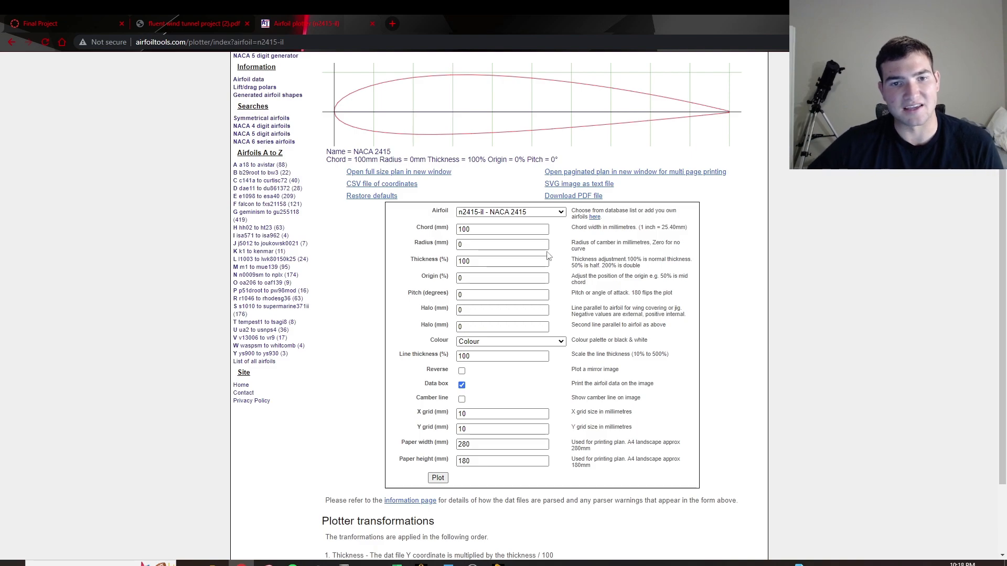
- Return to the project PDF and check the test section's height in the wind tunnel drawing
click(498, 563)
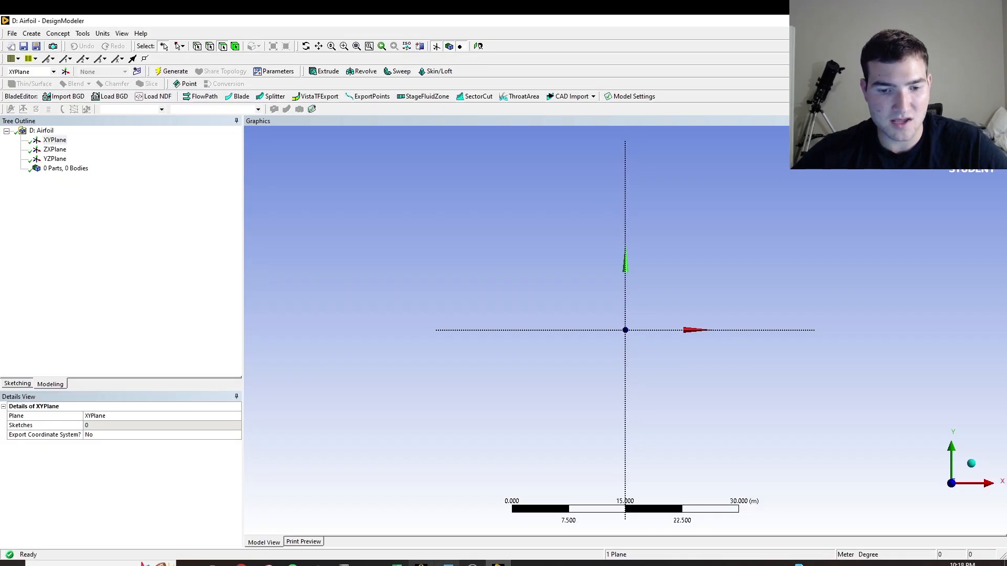
mouse_move(421, 563)
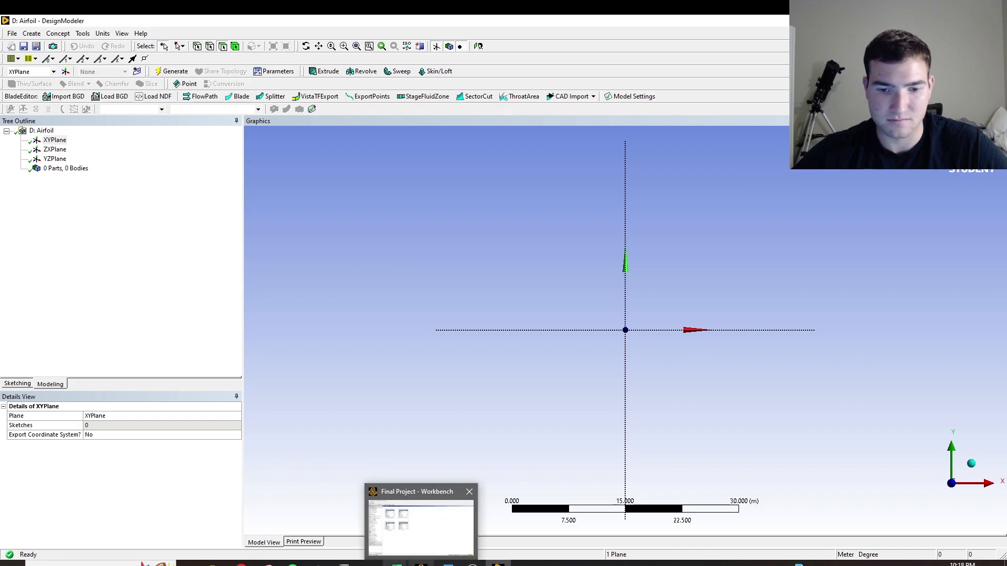
click(241, 563)
click(176, 21)
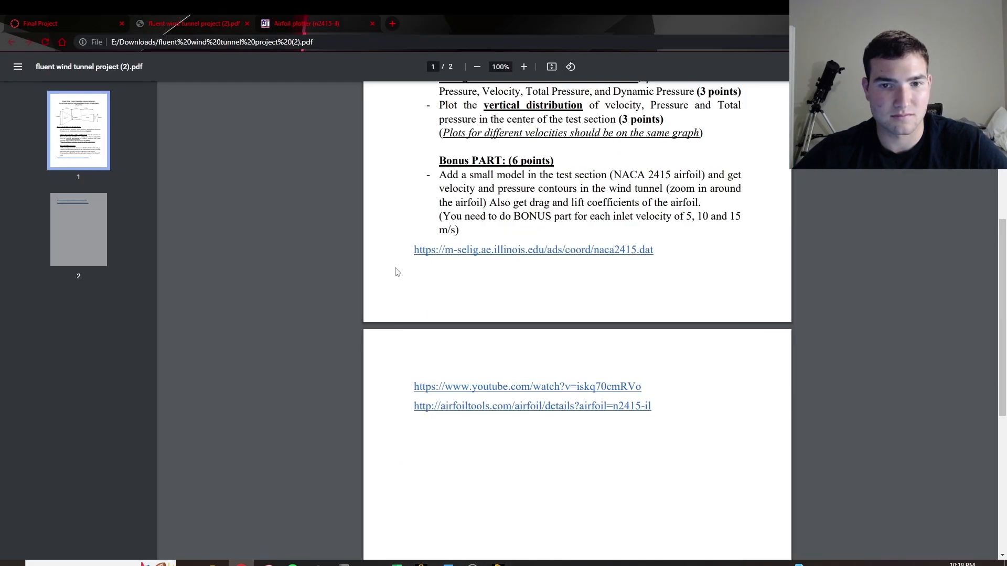
scroll(398, 269, up, 6)
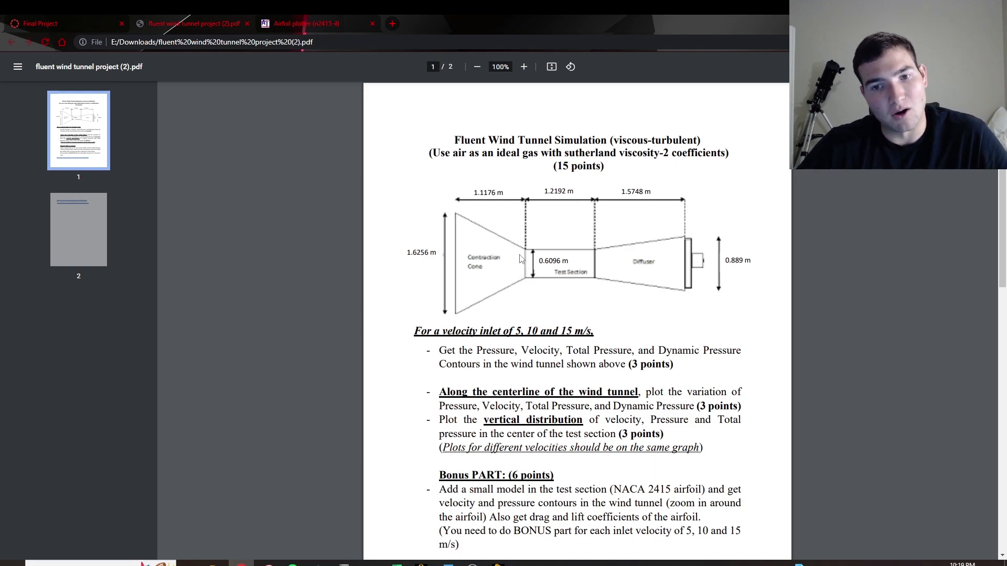
double_click(549, 261)
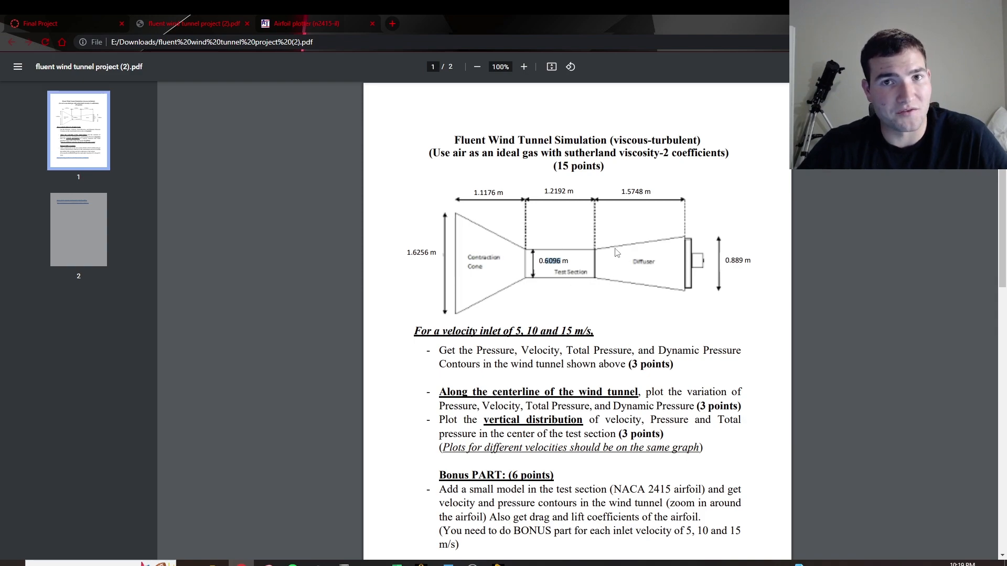
click(577, 266)
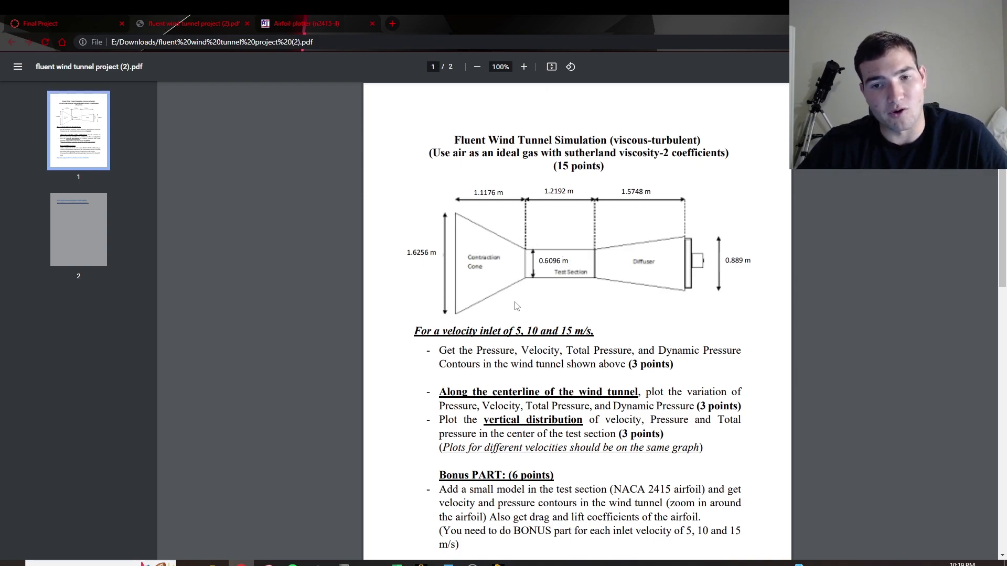
- In the airfoil plotter, plot NACA 2415 with a 500 mm chord, and clear the chord value
click(297, 17)
click(465, 229)
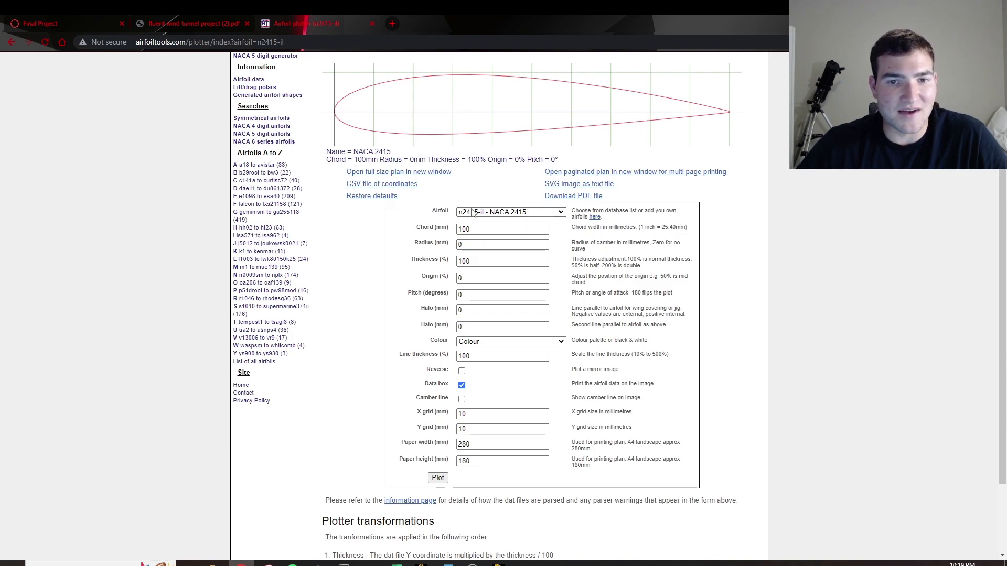
scroll(502, 304, up, 2)
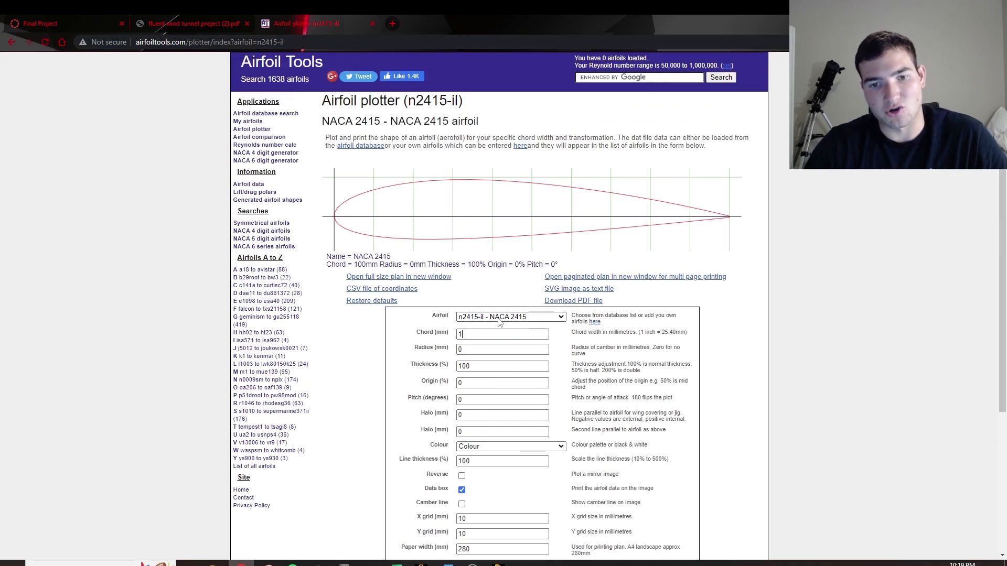
key(BackSpace)
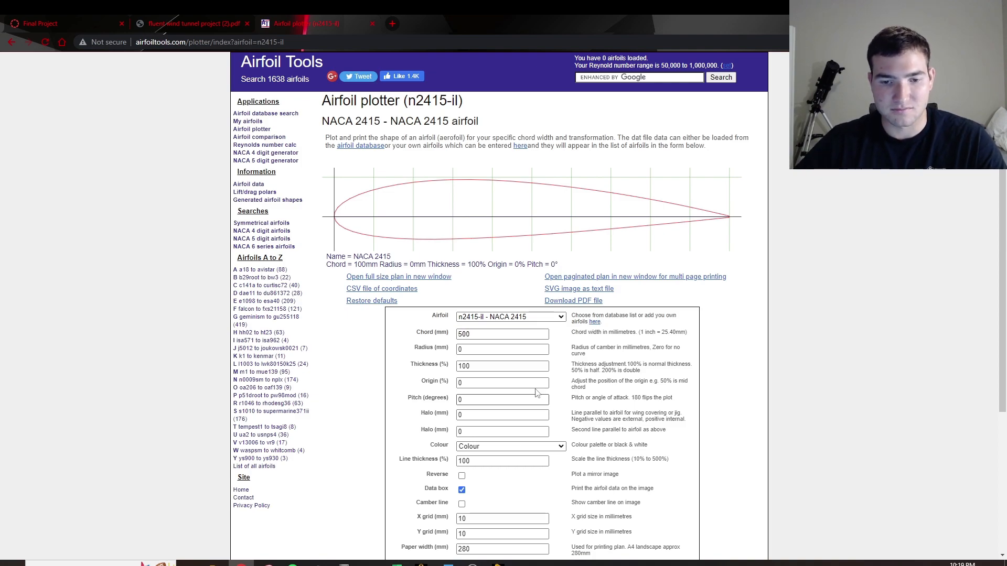
scroll(537, 393, down, 3)
click(442, 478)
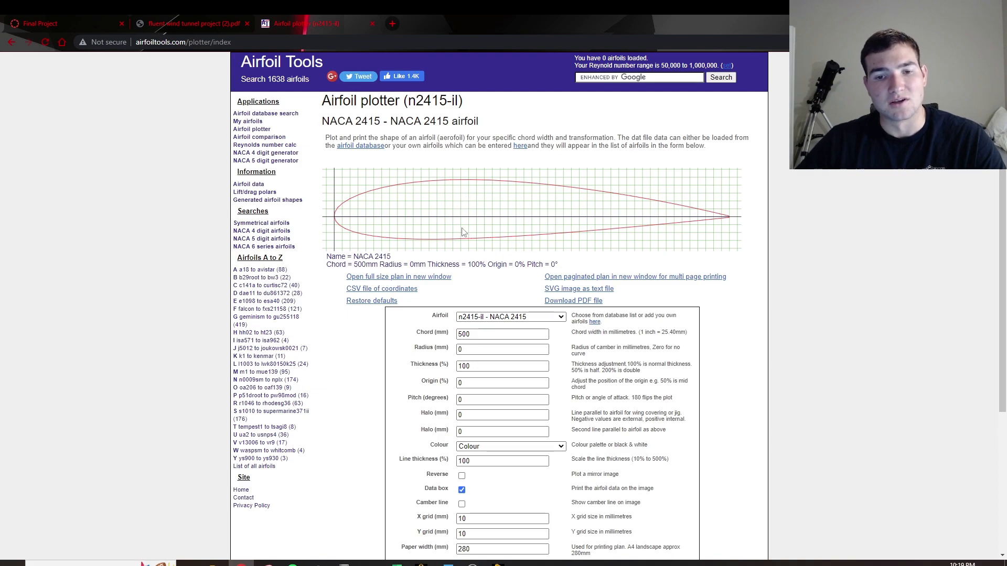
click(525, 334)
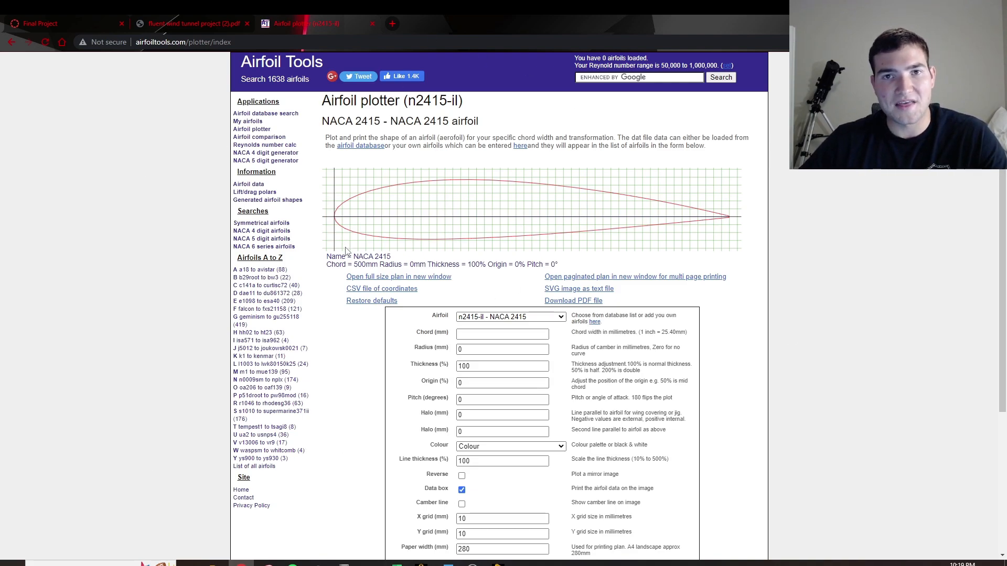
- Switch between DesignModeler and the project PDF to recheck the test section in the wind tunnel drawing
click(498, 564)
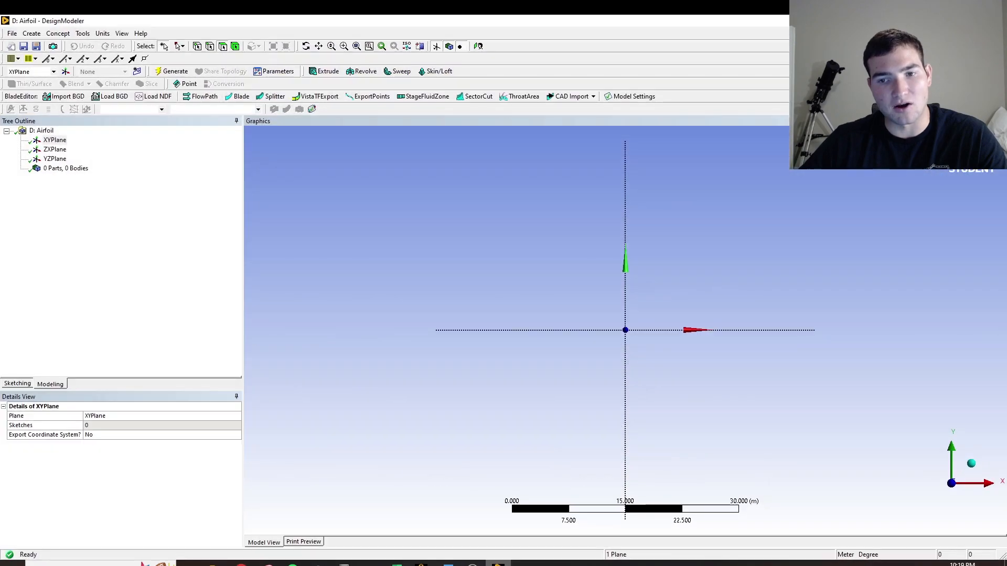
key(alt+Tab)
click(238, 17)
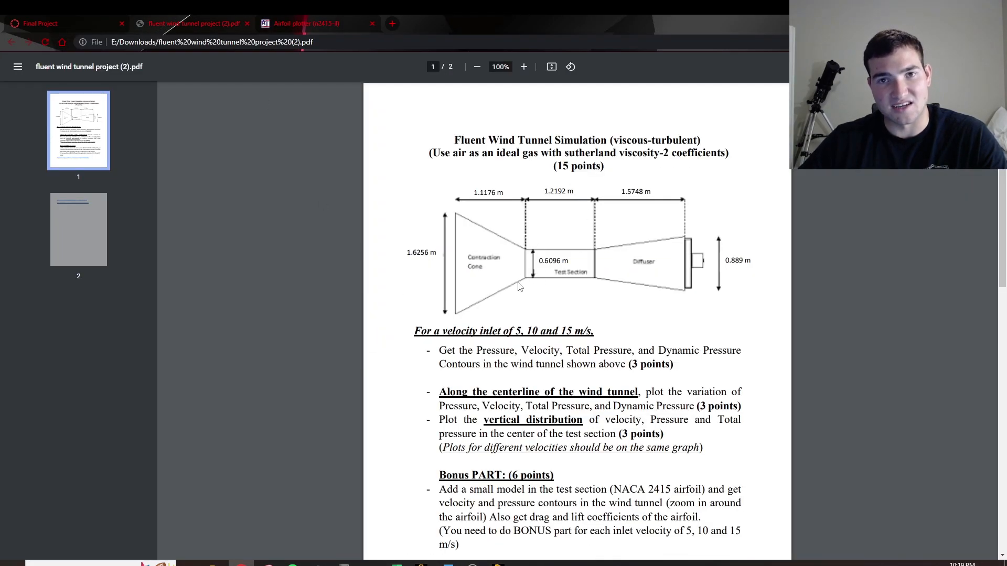
key(alt+Tab)
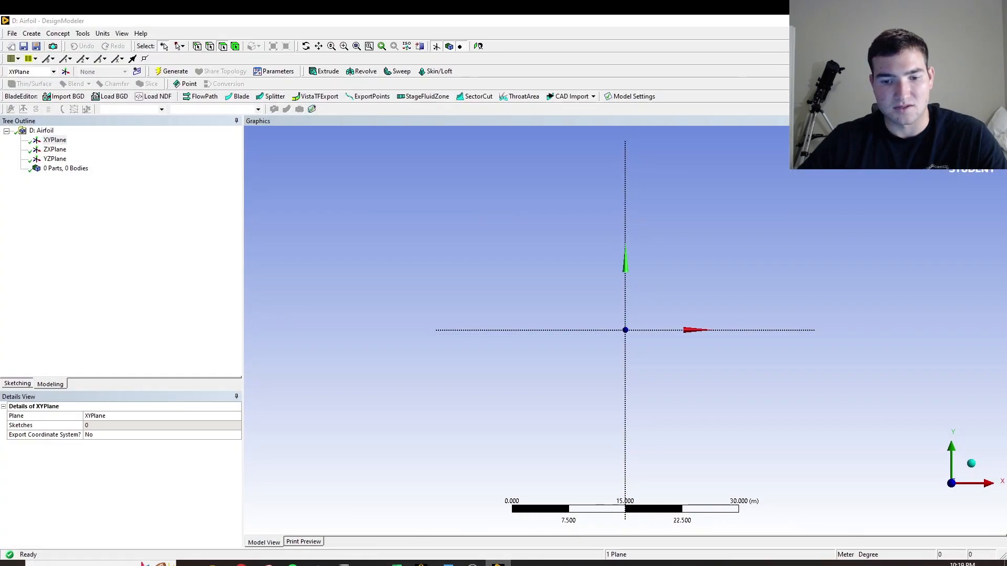
key(alt+Tab)
key(alt+Tab)
key(alt+Tab)
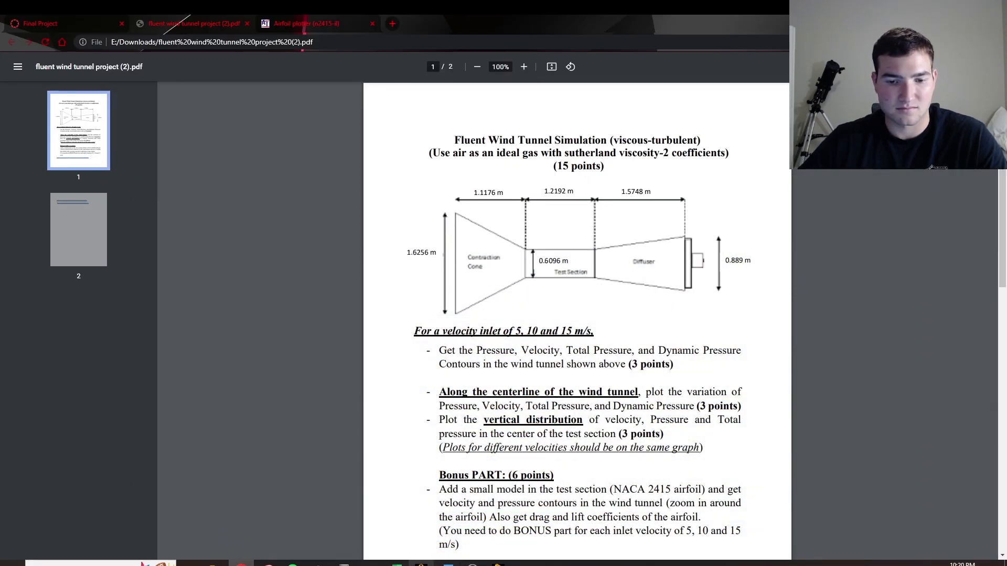
- Switch to the Airfoil workbook in Excel to look up the airfoil's chord
mouse_move(397, 564)
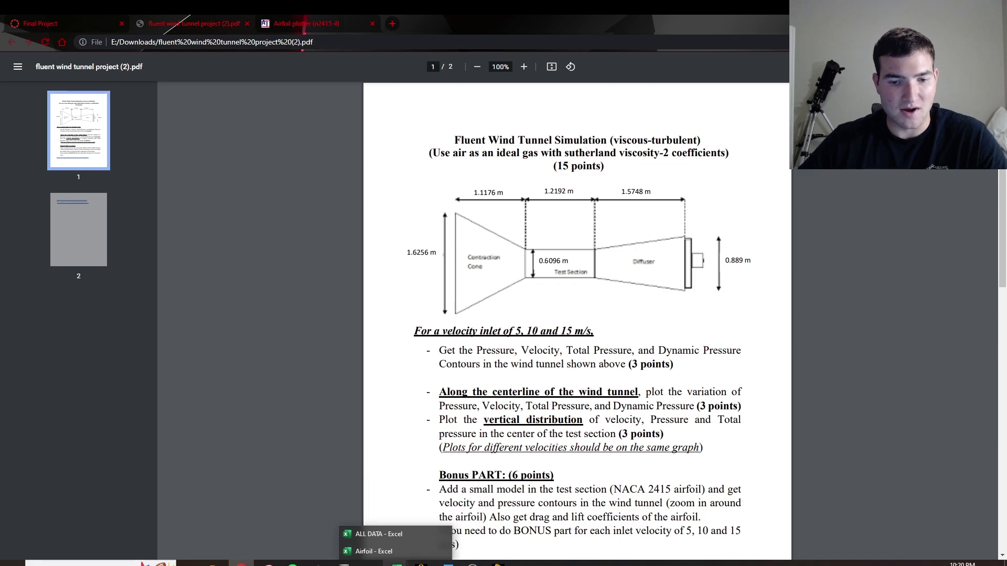
click(373, 551)
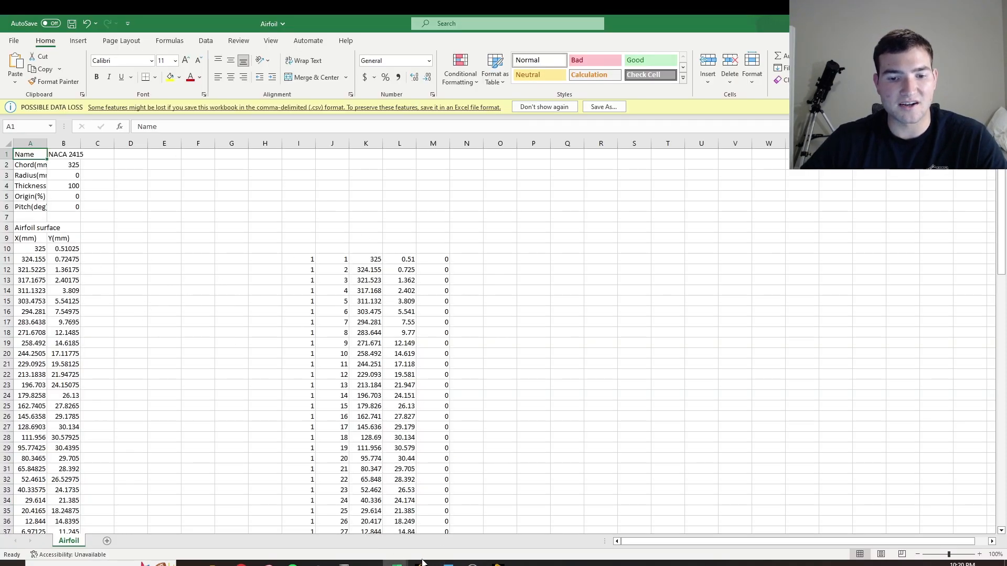
mouse_move(397, 563)
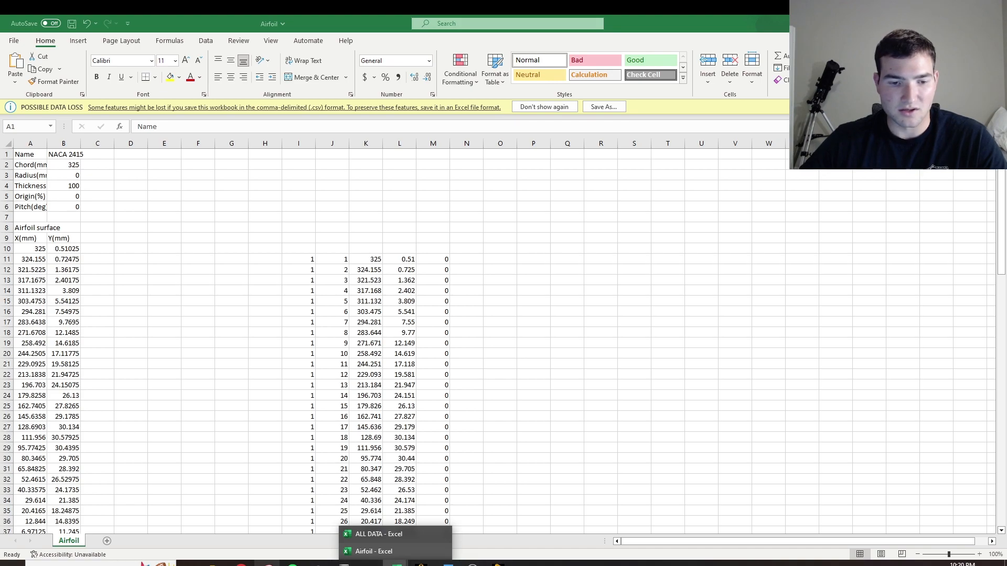
- Back in the airfoil plotter, set the chord to 300 mm and replot the NACA 2415 airfoil
click(241, 565)
click(307, 23)
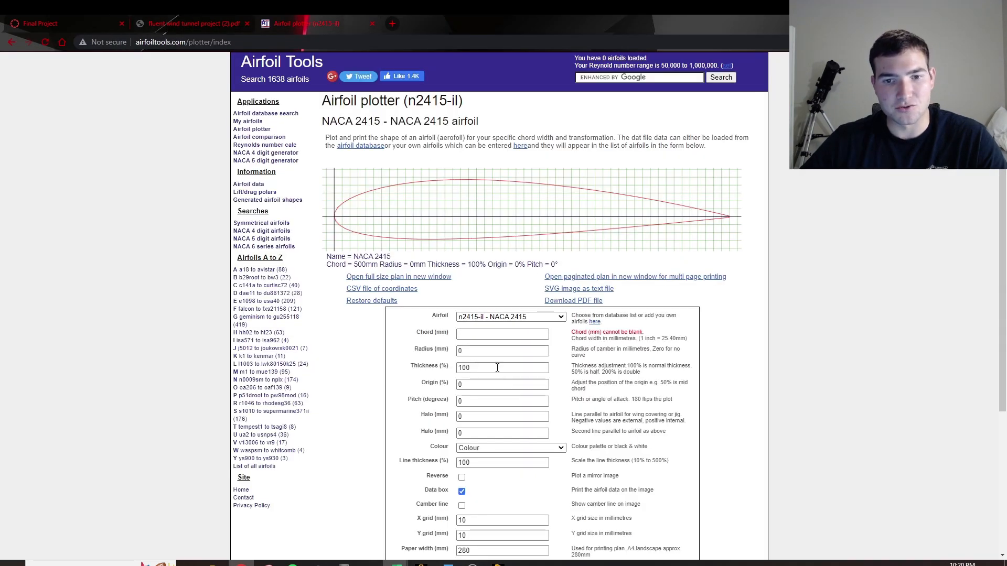
text(3)
scroll(461, 378, down, 4)
click(442, 386)
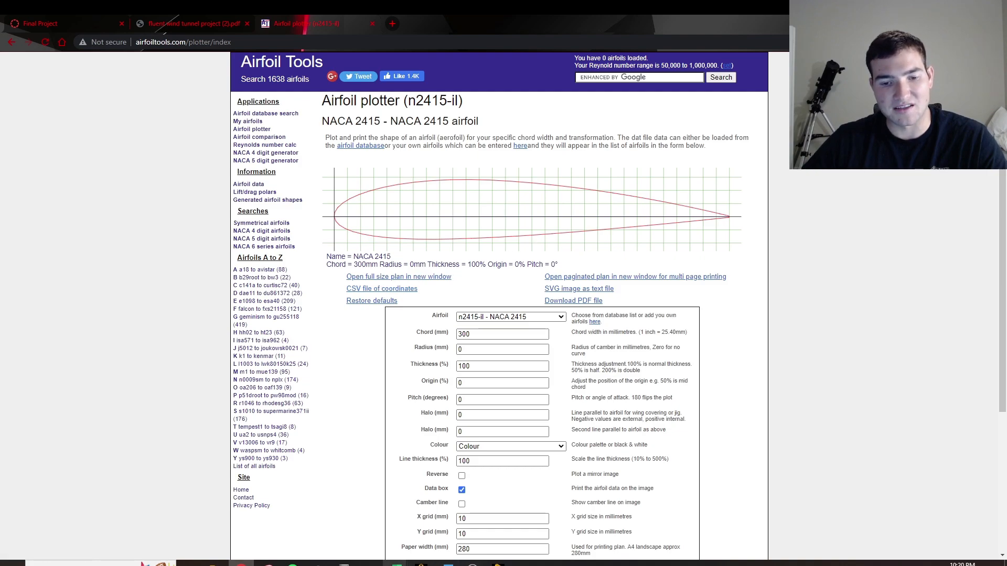
- Switch to the Airfoil workbook in Excel and examine its raw X/Y airfoil coordinates and the five-column formatted point table
click(397, 563)
click(379, 534)
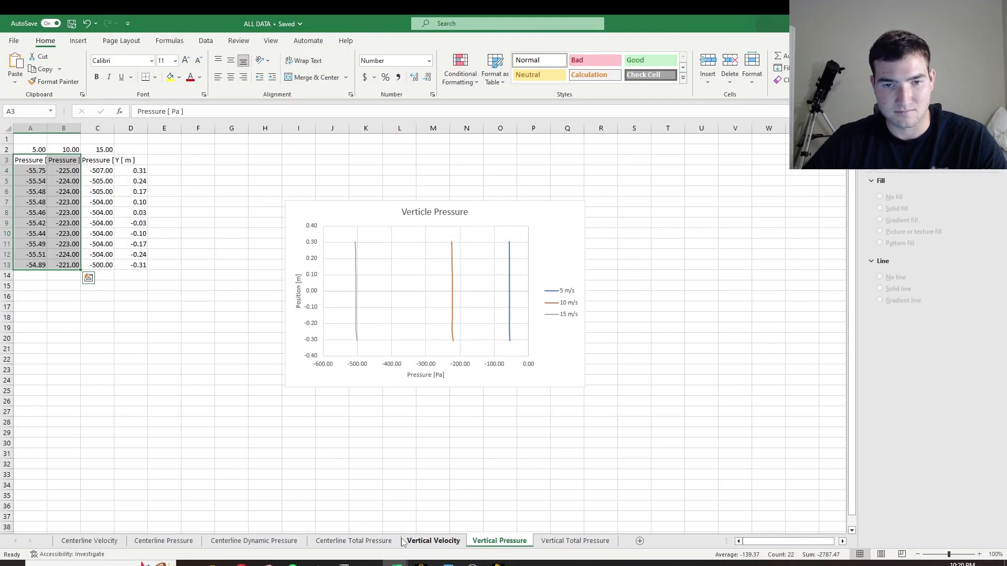
click(397, 563)
click(378, 549)
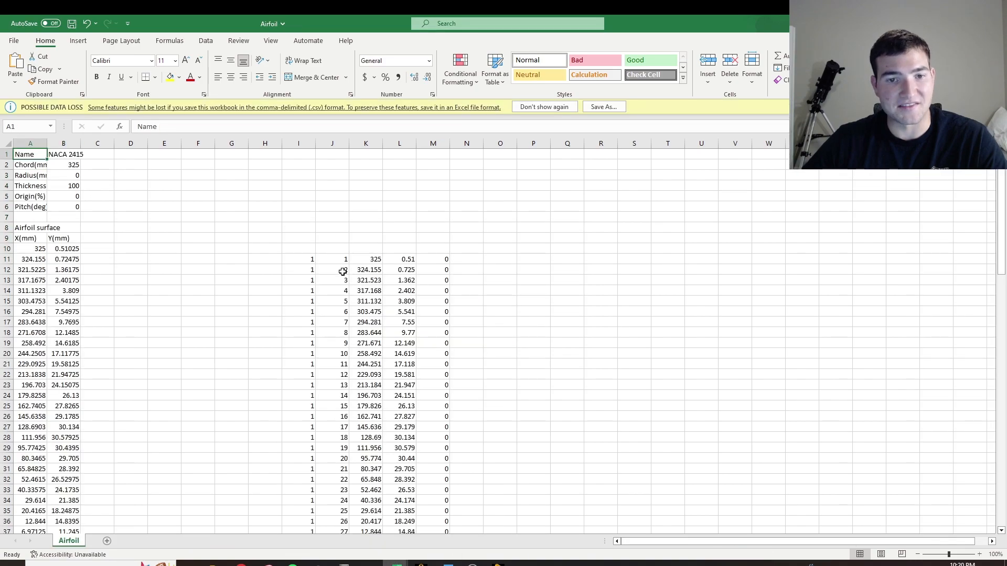
scroll(285, 236, down, 6)
scroll(306, 251, up, 5)
drag(304, 227, 448, 511)
scroll(282, 299, up, 12)
drag(30, 153, 139, 543)
click(296, 335)
scroll(152, 307, up, 20)
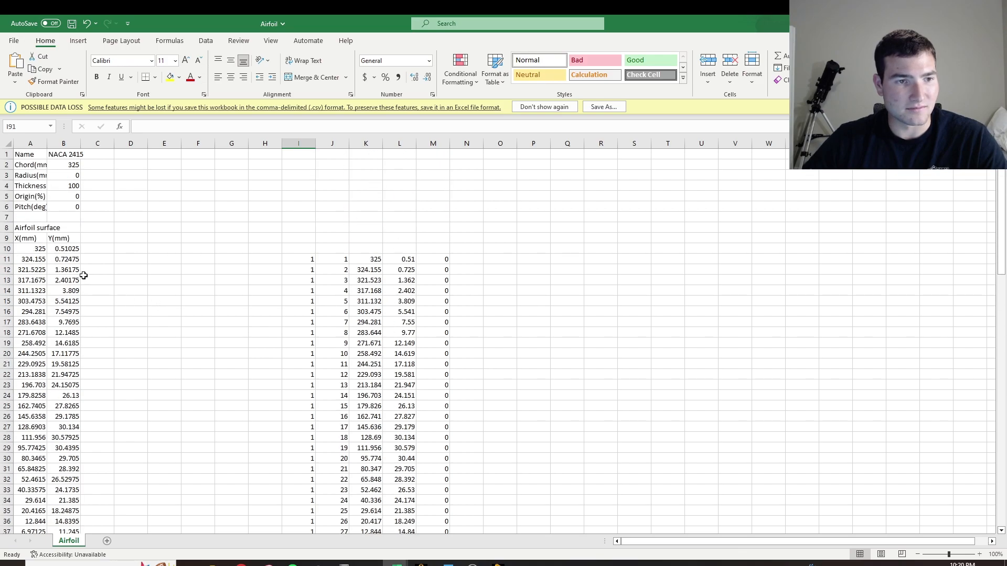
- Examine the airfoil surface X and Y coordinates in columns A and B, focusing on the upper surface's Y values
scroll(83, 276, down, 1)
drag(29, 217, 67, 510)
scroll(97, 310, up, 3)
click(164, 259)
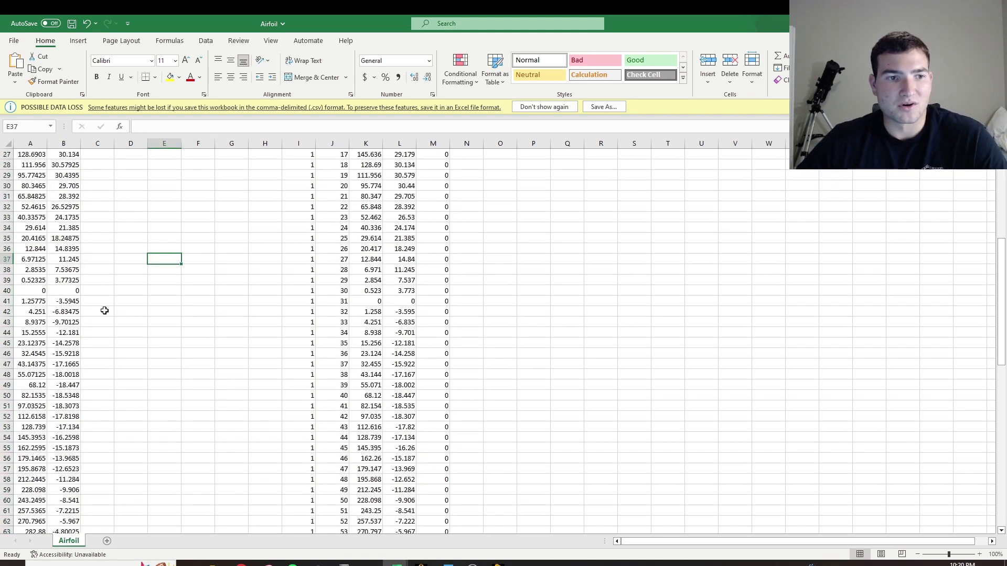
scroll(146, 305, up, 6)
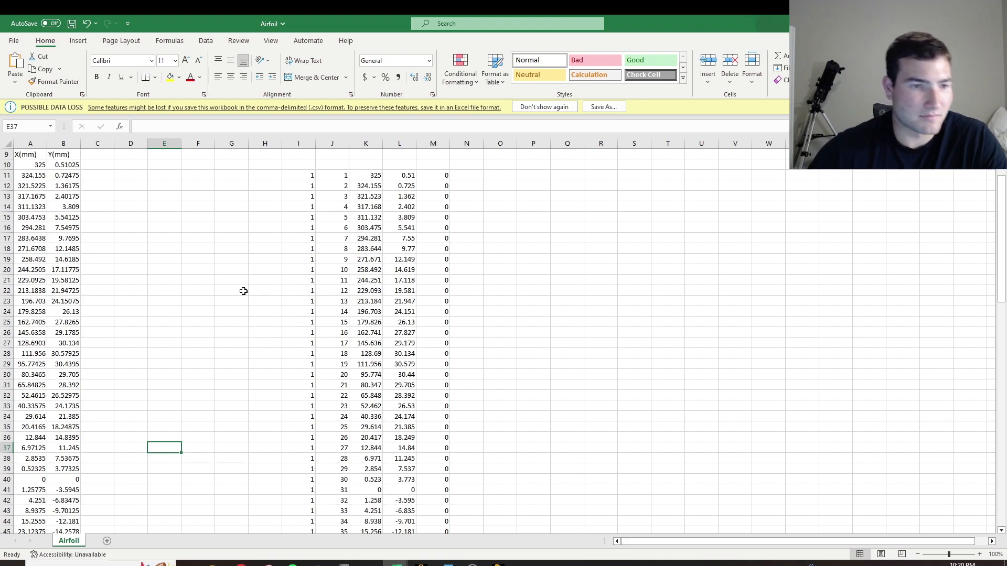
click(71, 302)
click(65, 323)
click(66, 334)
scroll(67, 339, up, 3)
scroll(69, 341, down, 6)
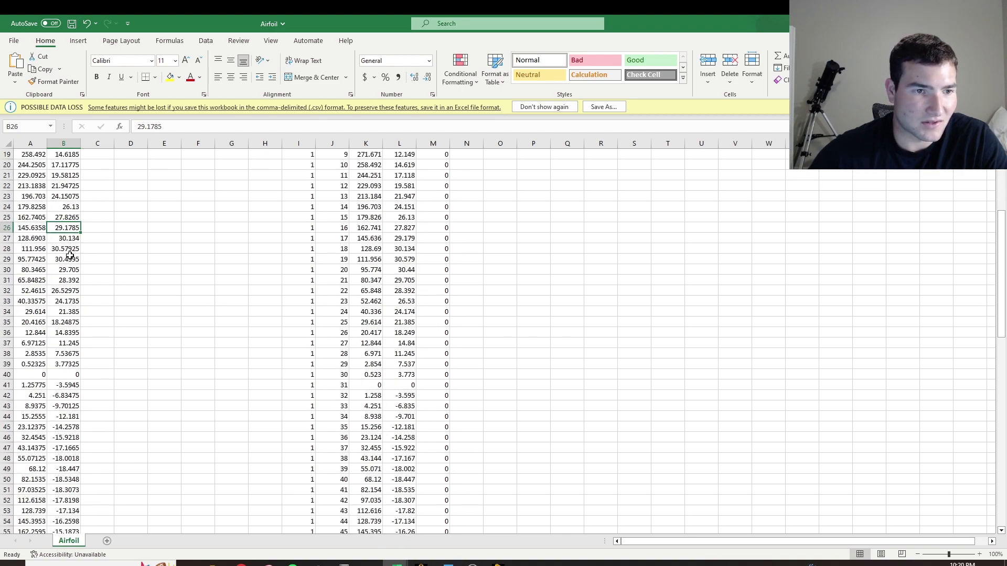
scroll(68, 273, up, 6)
scroll(71, 262, down, 7)
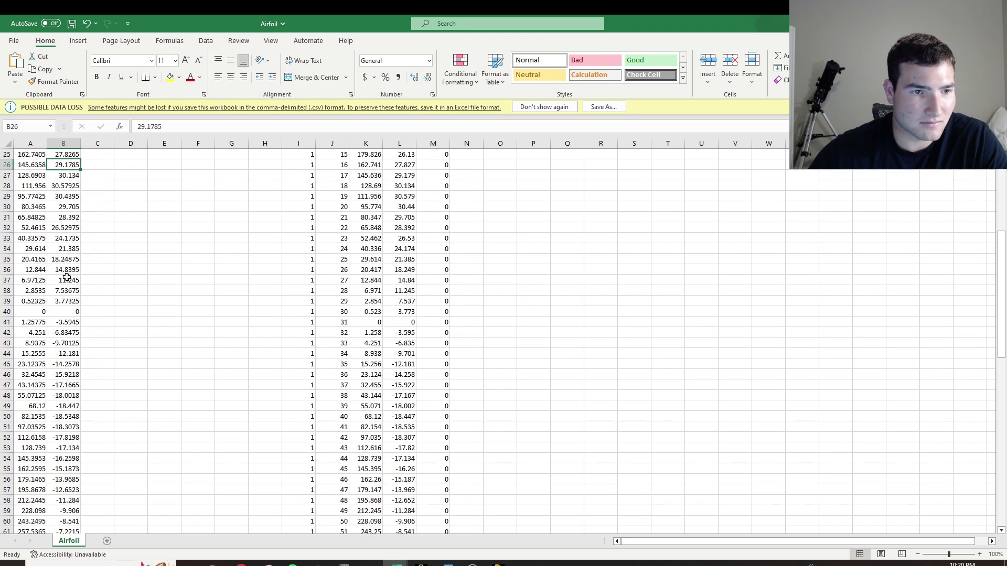
click(66, 217)
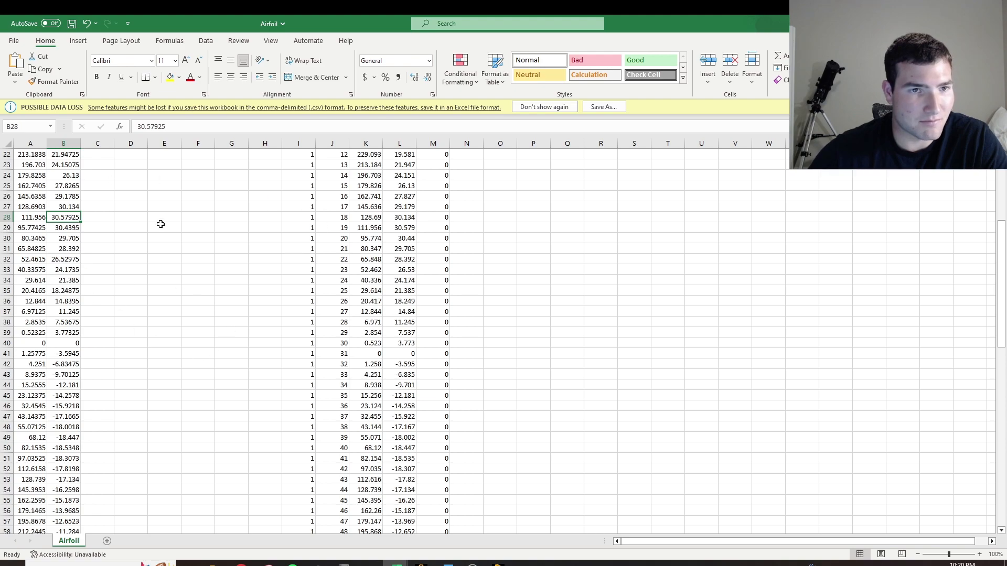
scroll(197, 265, up, 7)
- Examine the lower-surface coordinates in columns A and B, checking the negative Y values down to row 70
scroll(114, 294, down, 12)
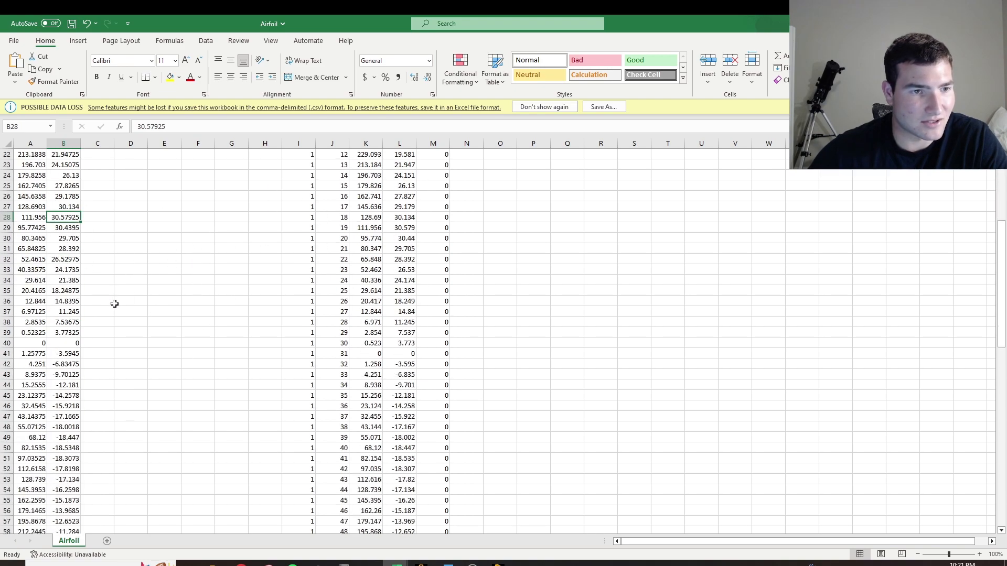
scroll(115, 302, down, 2)
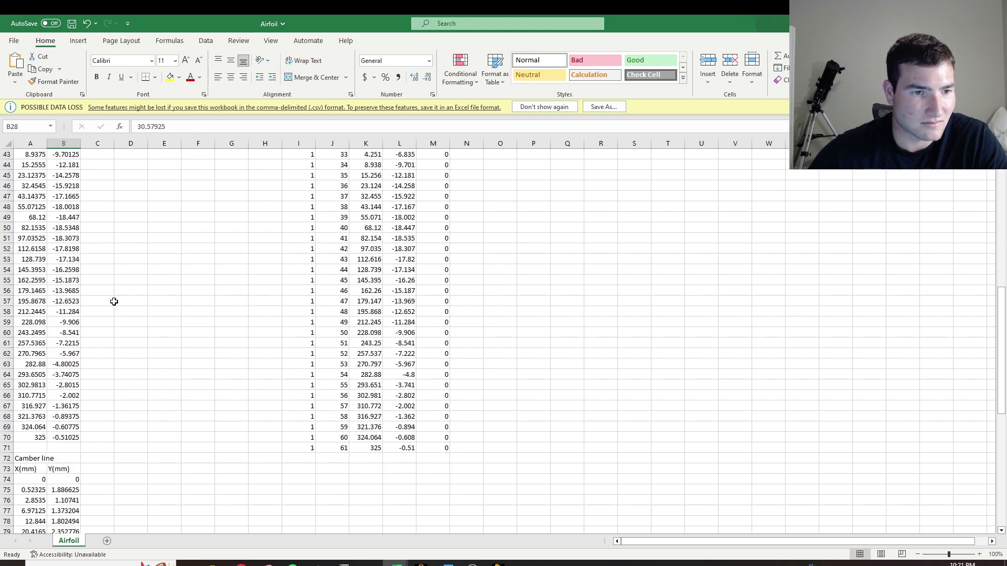
click(68, 250)
click(70, 237)
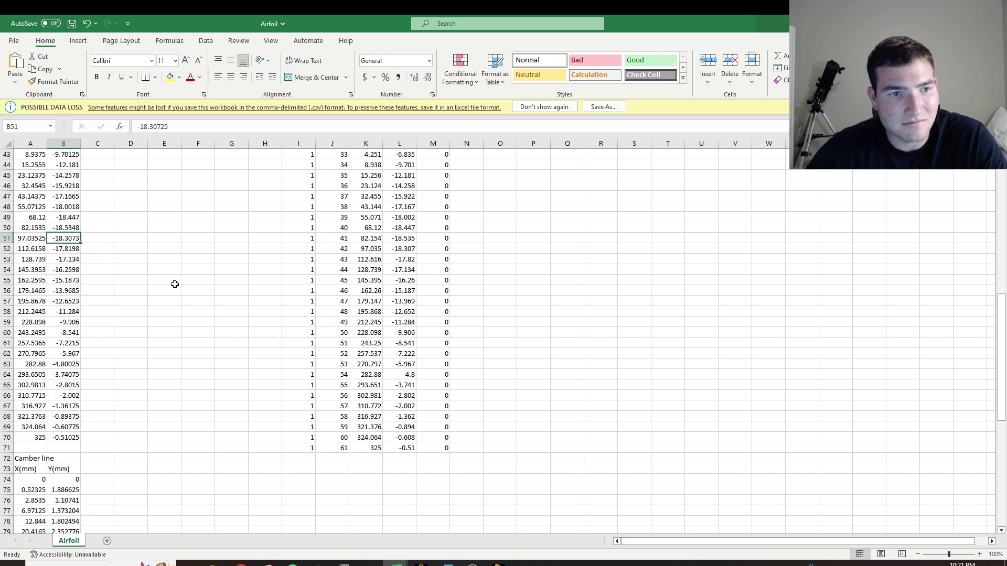
click(65, 227)
scroll(278, 311, up, 14)
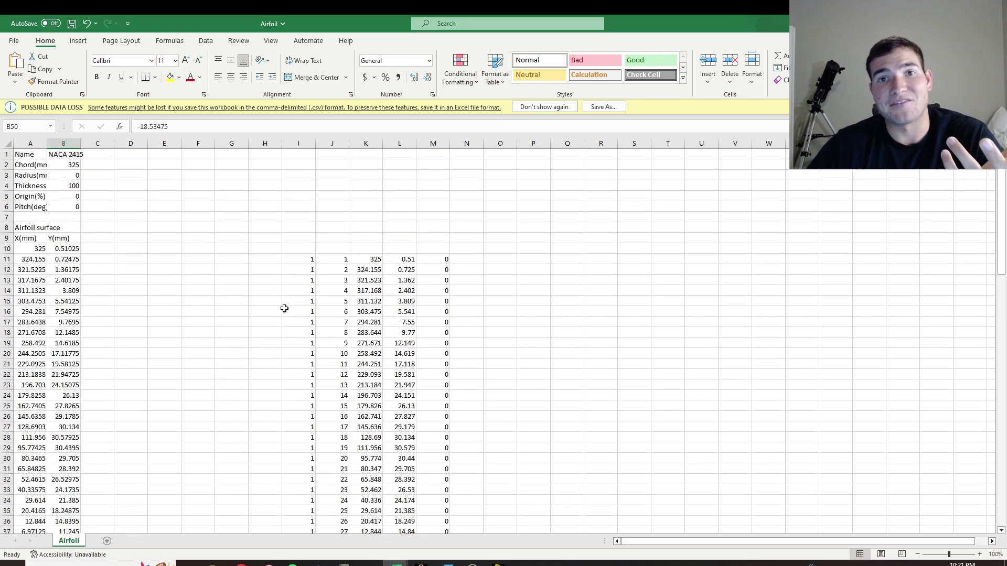
scroll(284, 308, down, 8)
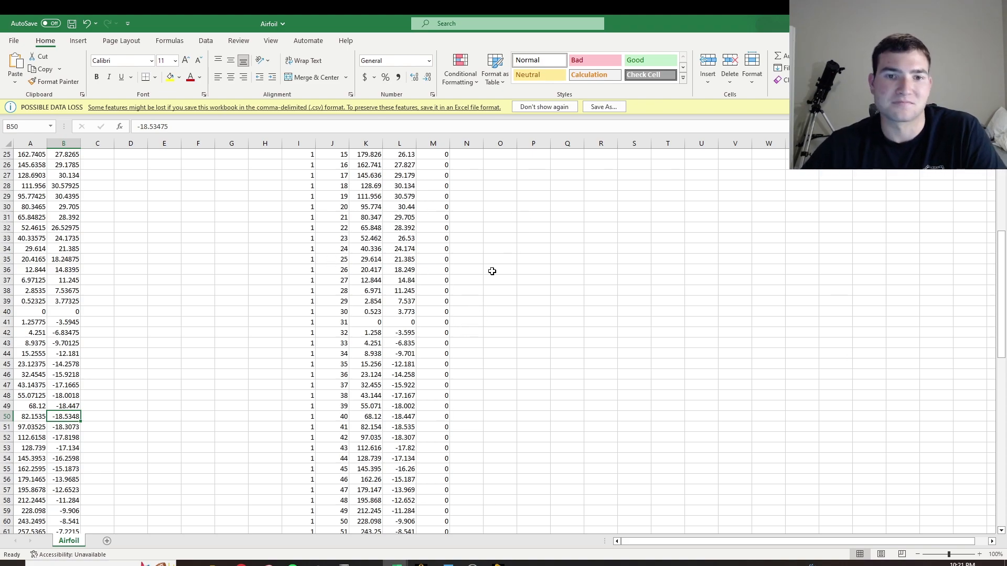
scroll(186, 321, up, 8)
click(197, 322)
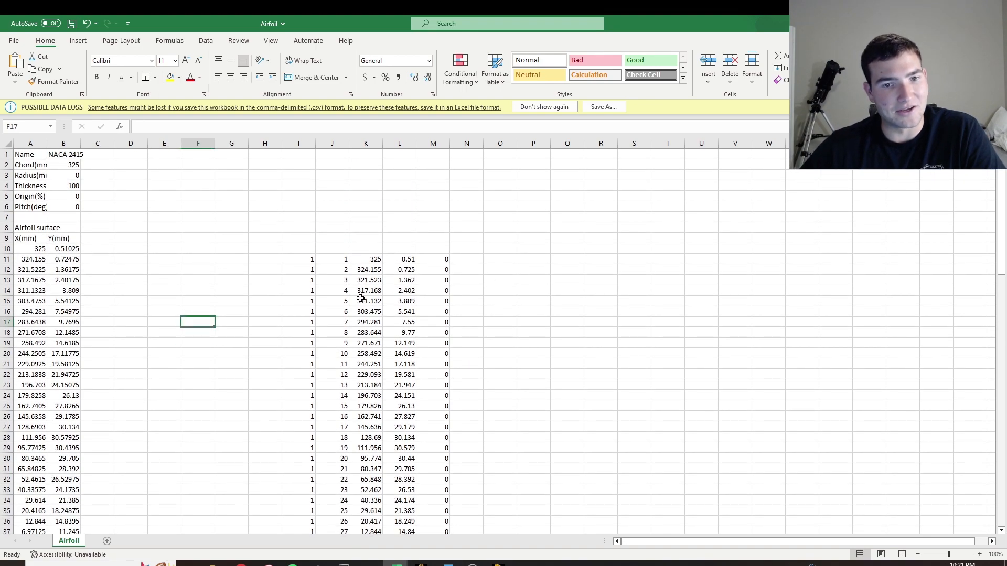
- Compare the airfoil surface coordinates in A10:B70 with the formatted point table in columns I to M
drag(25, 252, 59, 499)
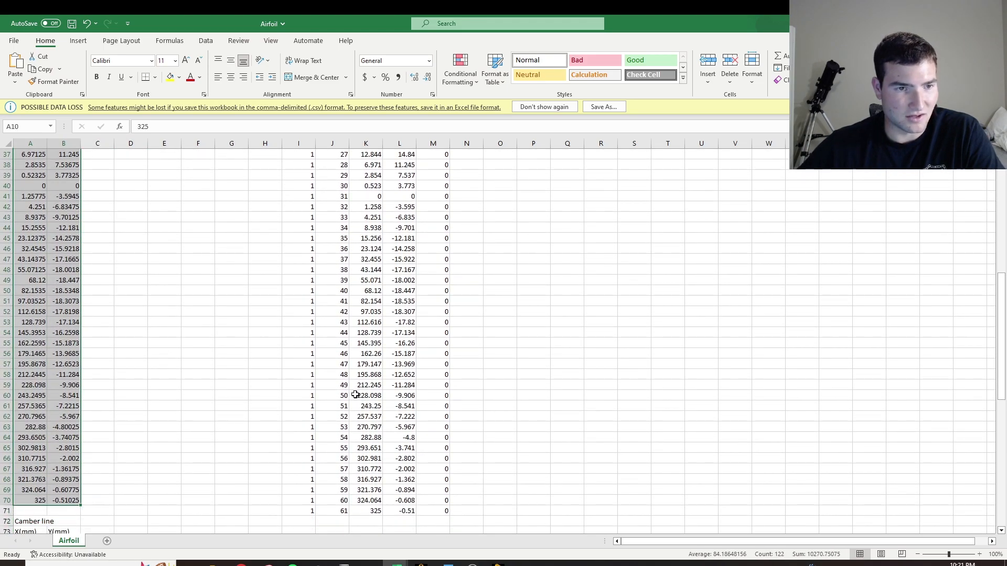
scroll(548, 404, up, 12)
drag(370, 260, 386, 540)
click(367, 225)
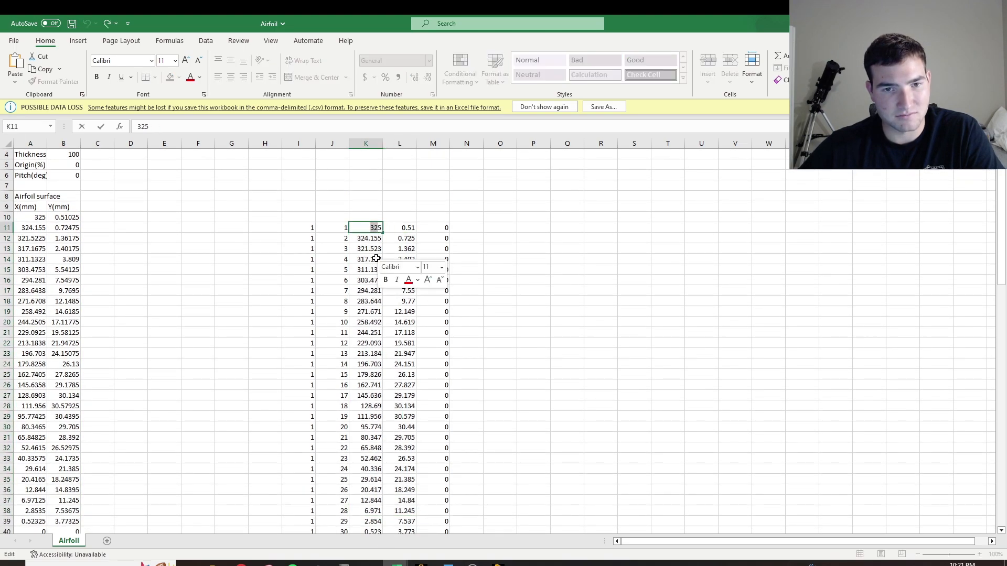
click(466, 207)
scroll(412, 275, down, 20)
scroll(411, 275, up, 20)
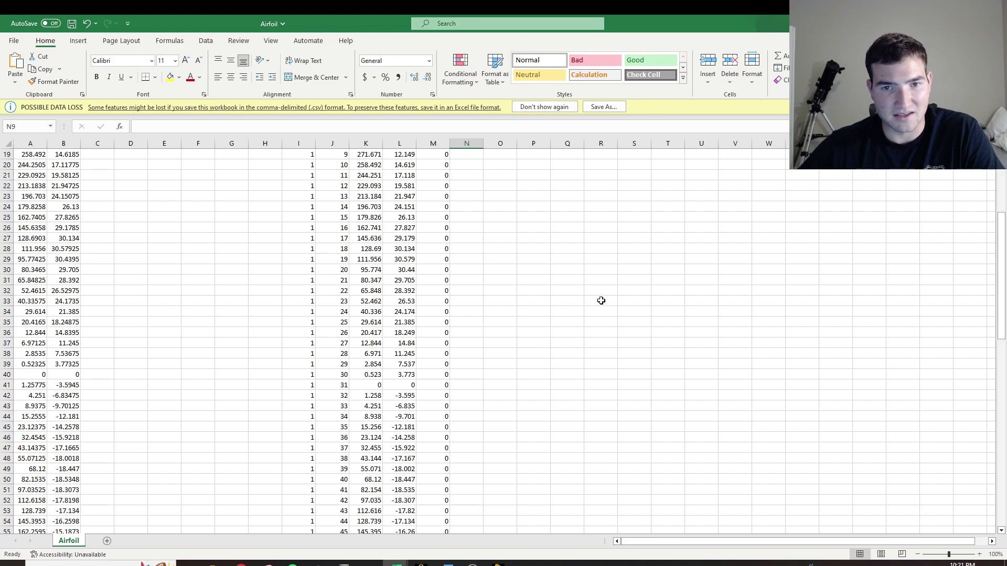
click(638, 266)
click(637, 261)
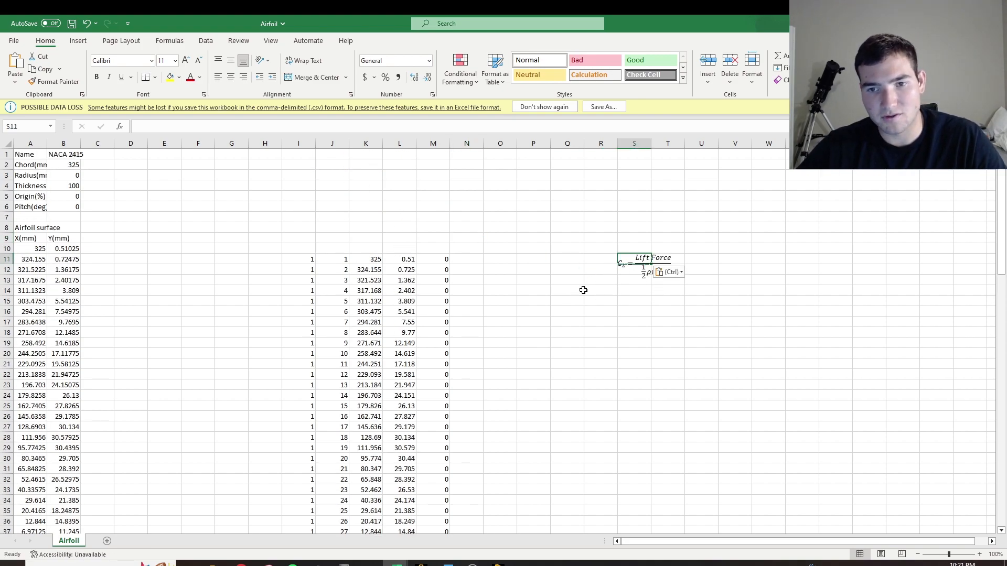
key(ctrl+z)
- Copy the airfoil surface coordinates from A10:B70 and paste them starting at cell R11
drag(21, 250, 61, 513)
key(ctrl+c)
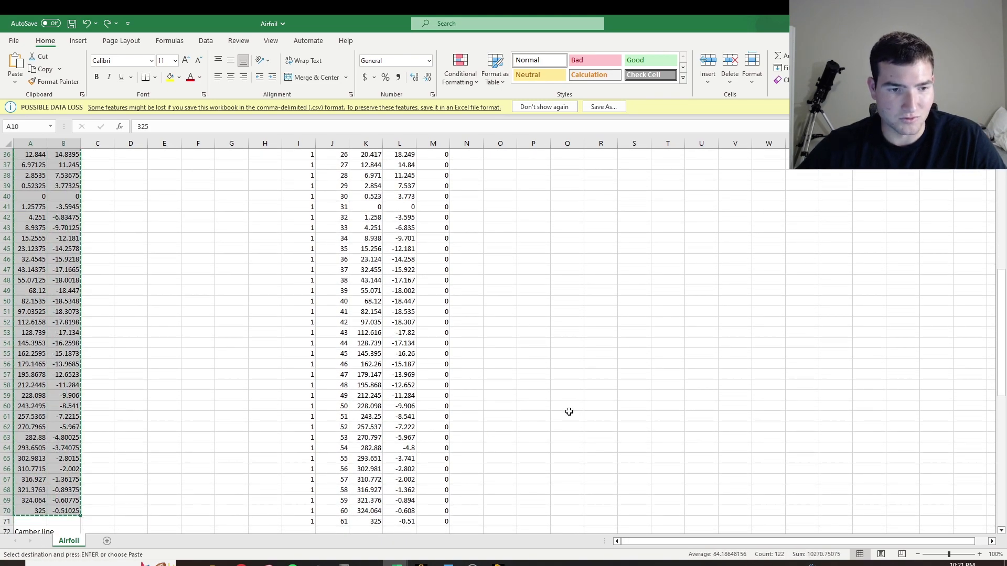
scroll(495, 392, up, 12)
click(610, 258)
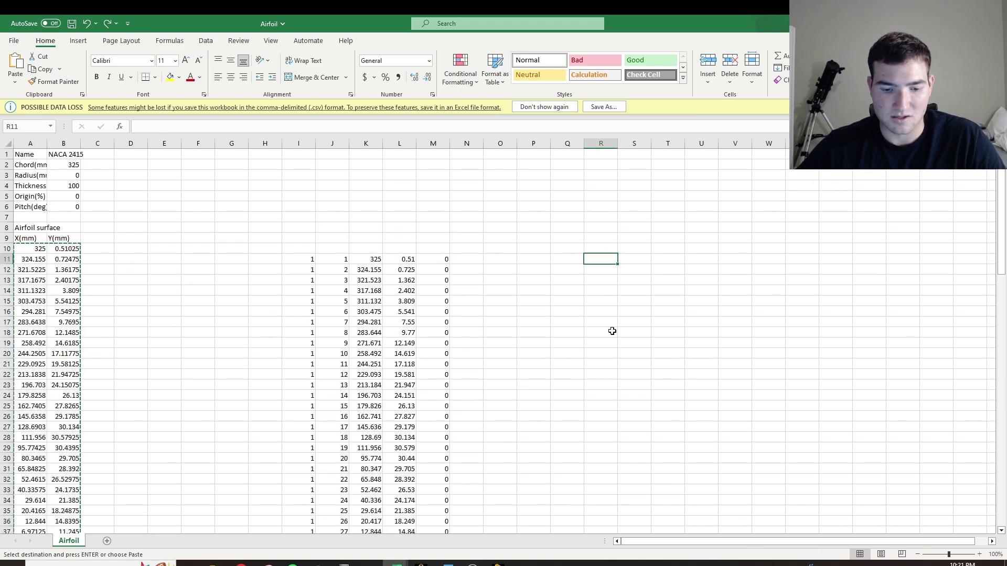
key(ctrl+v)
- Enter 1 in P11 for the group number, and 1 and 2 in Q11 and Q12 for the point numbers
click(535, 262)
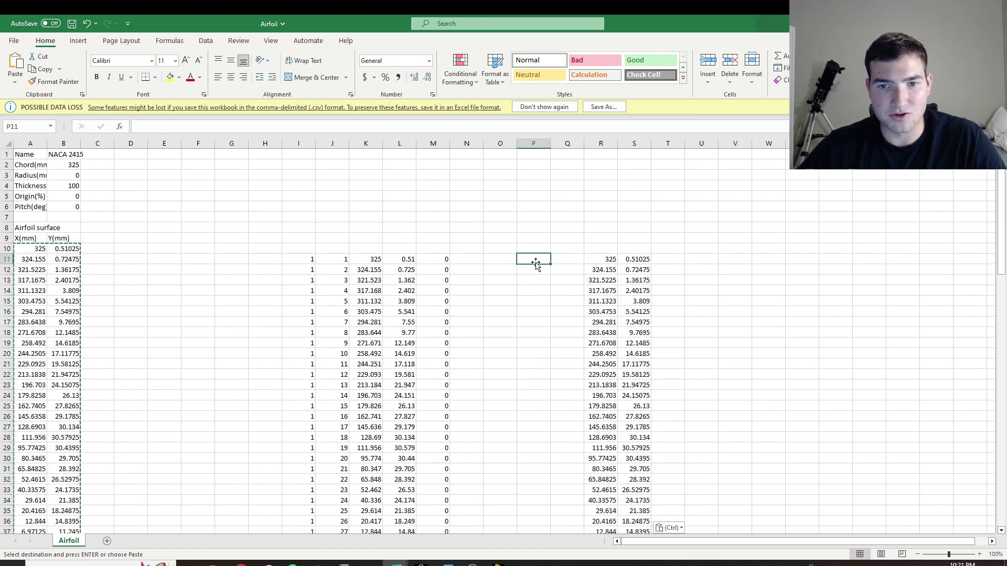
text(1)
click(574, 262)
text(1)
key(Return)
text(2)
click(571, 339)
- Try to fill the group and point number columns P and Q down to row 71, and undo the fill
drag(540, 261, 561, 512)
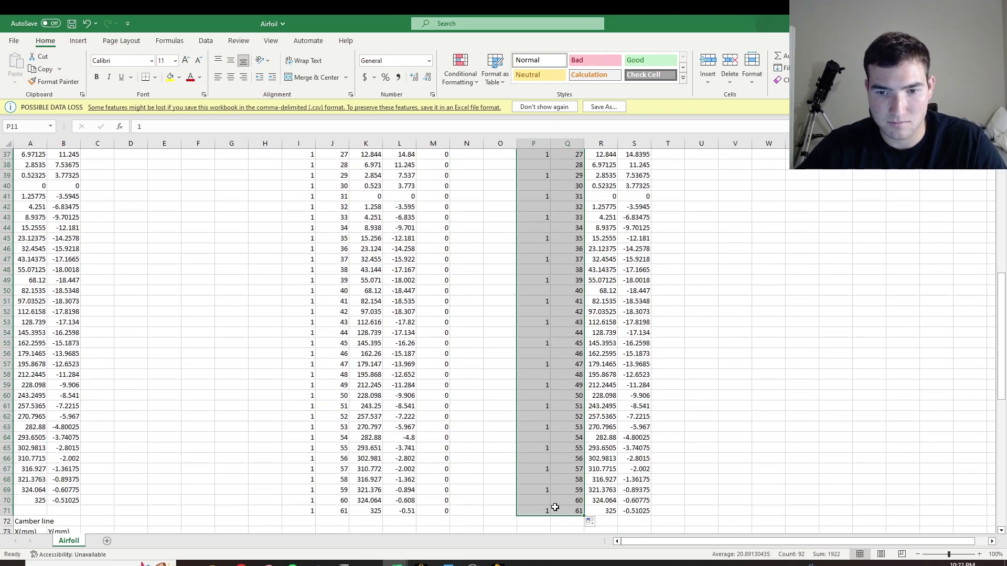
scroll(547, 424, up, 12)
click(542, 273)
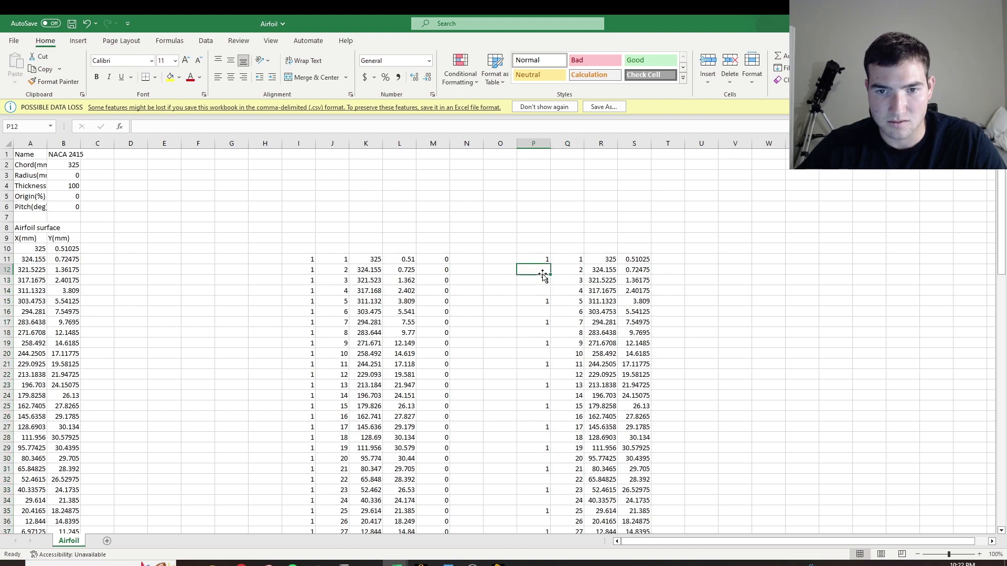
key(ctrl+z)
- Enter 1 in P12 and fill the group and point numbers in columns P and Q down to row 71
click(540, 269)
text(1)
drag(544, 261, 564, 514)
scroll(779, 454, up, 12)
scroll(787, 434, down, 4)
scroll(743, 388, up, 4)
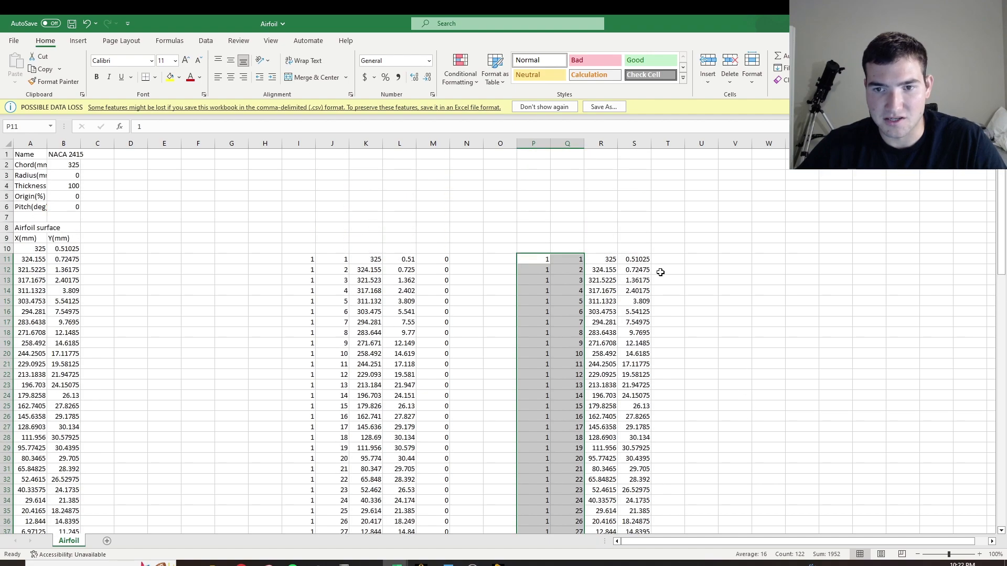
- Enter 0 in T11 as the Z coordinate and fill it down to row 71
click(665, 259)
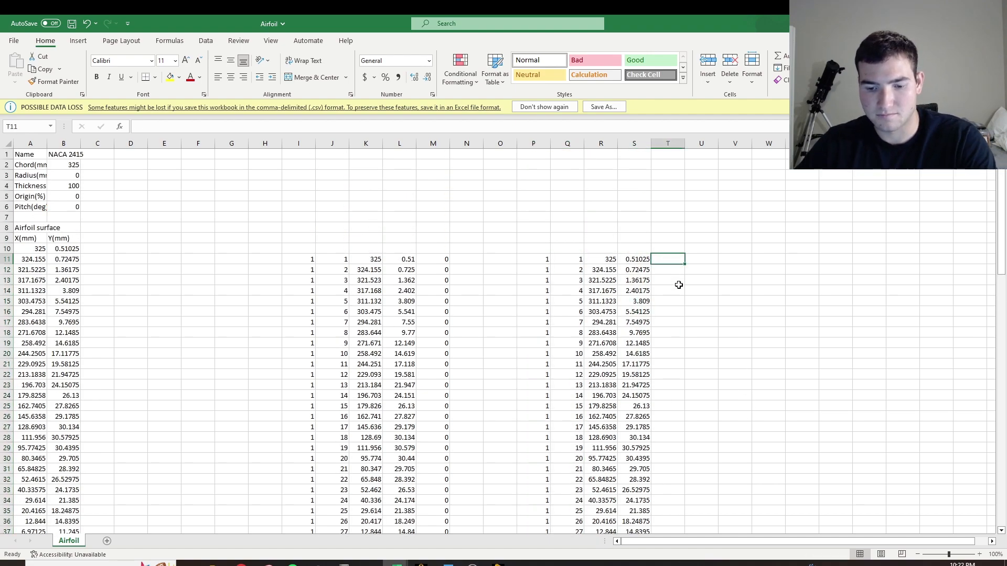
text(0)
drag(684, 264, 657, 513)
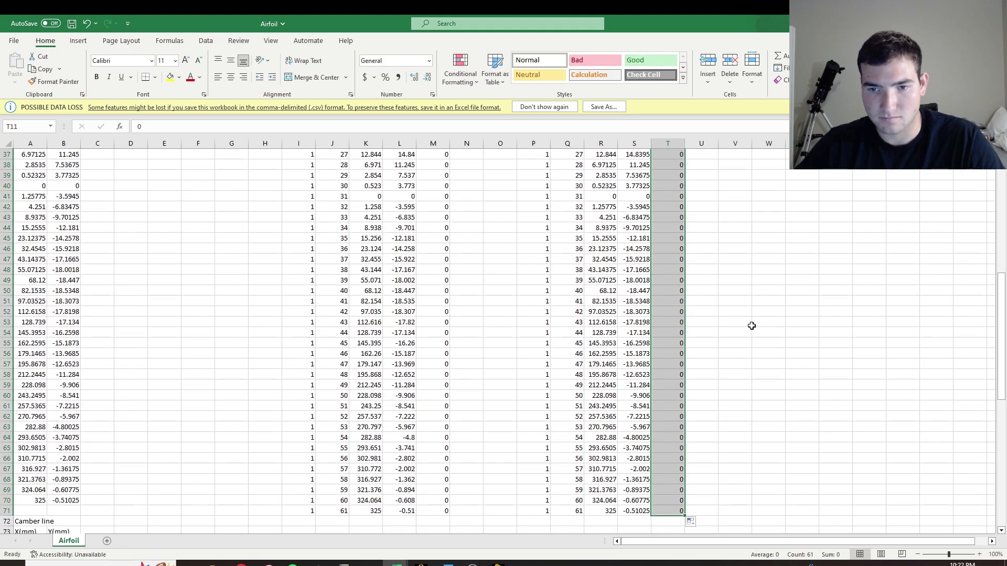
scroll(739, 315, up, 12)
- Format the coordinates in R11:T71 as numbers with three decimal places
click(601, 257)
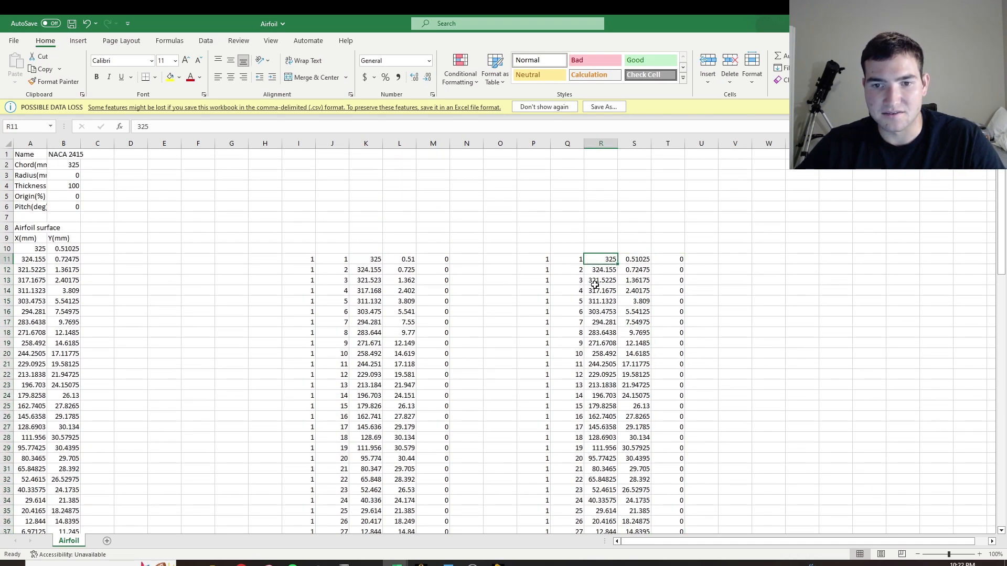
click(558, 308)
drag(593, 258, 674, 513)
right_click(591, 255)
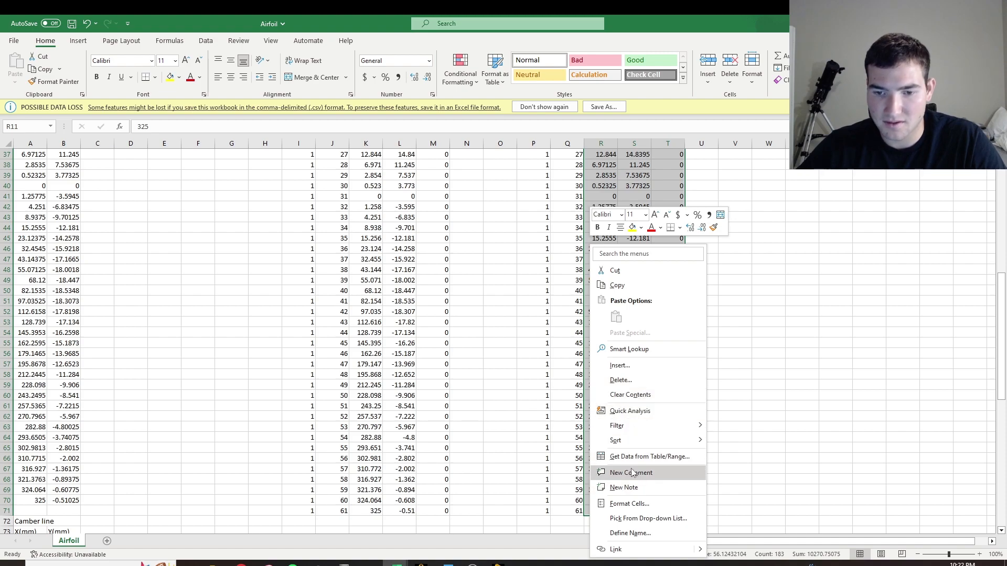
click(629, 503)
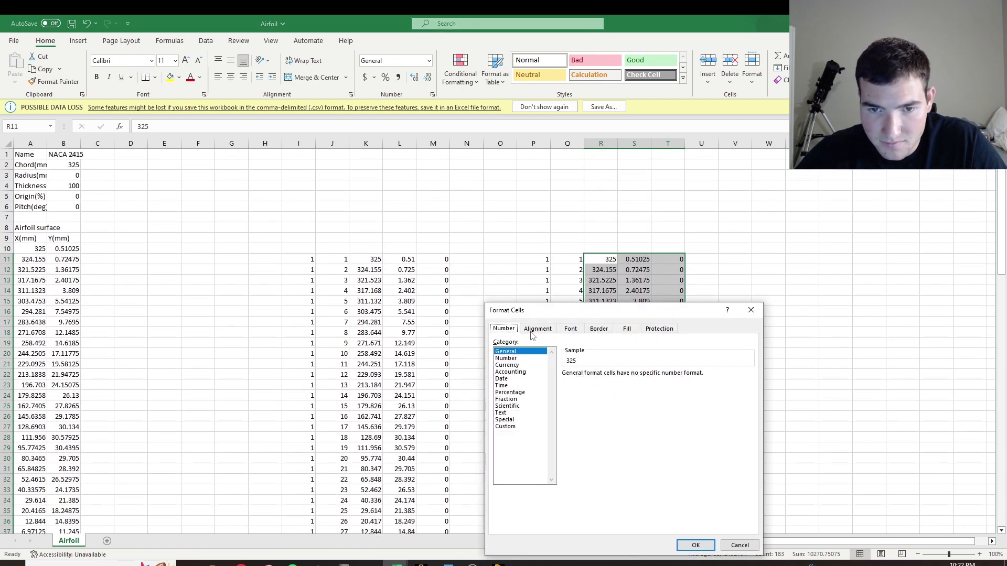
click(508, 358)
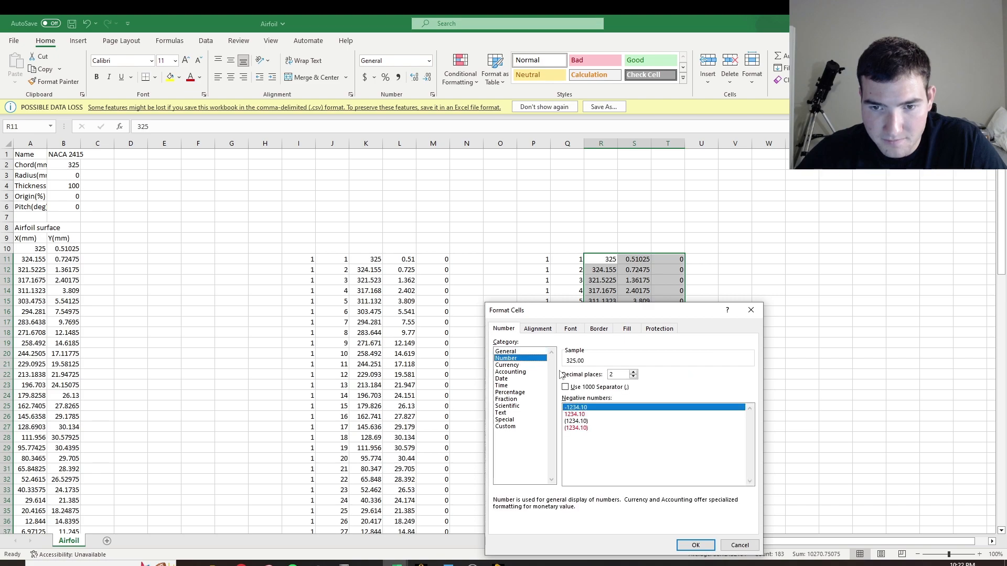
click(695, 546)
click(724, 309)
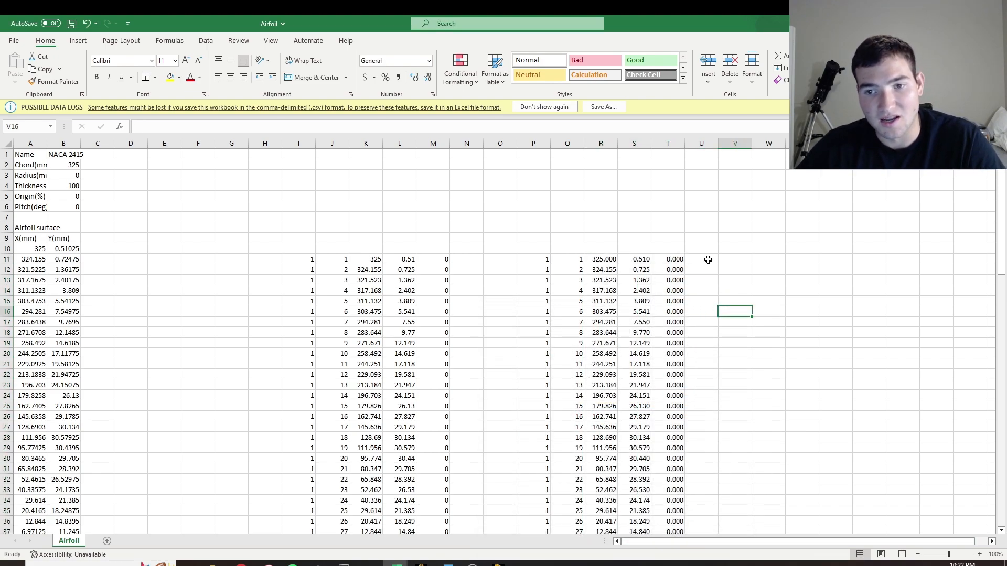
- Select the complete point table P11:T71 and open a blank Notepad document
drag(550, 262, 682, 515)
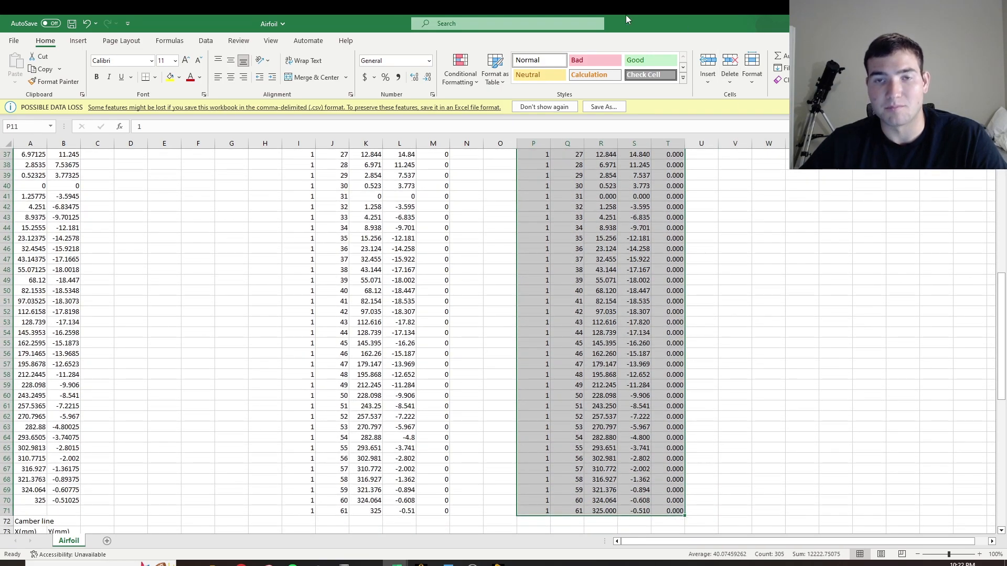
scroll(903, 253, up, 7)
scroll(903, 253, down, 9)
click(72, 564)
text(notepad)
key(Return)
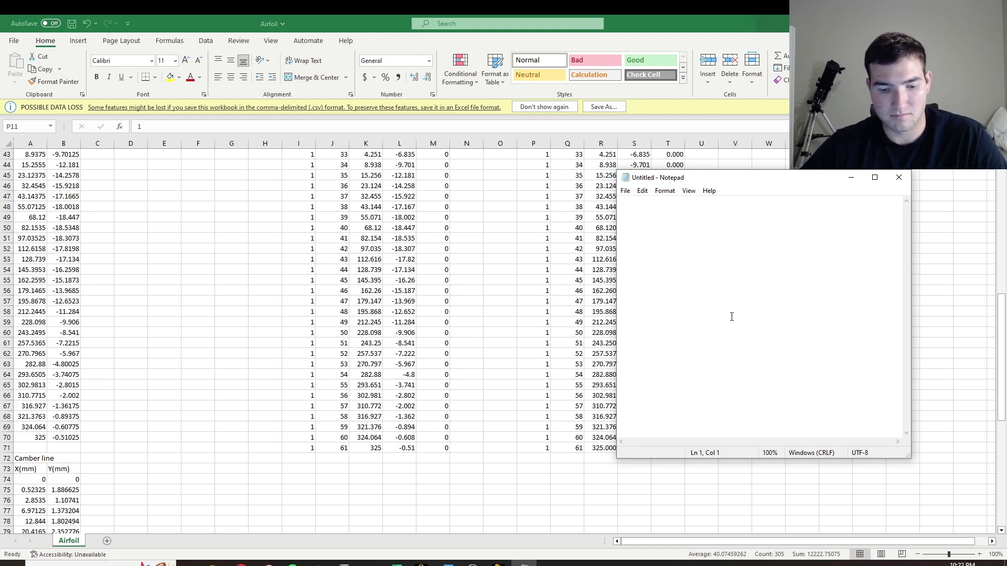
- Copy the point table P11:T71 from the worksheet and paste it into the blank Notepad document
key(alt+Tab)
key(ctrl+c)
scroll(512, 234, up, 13)
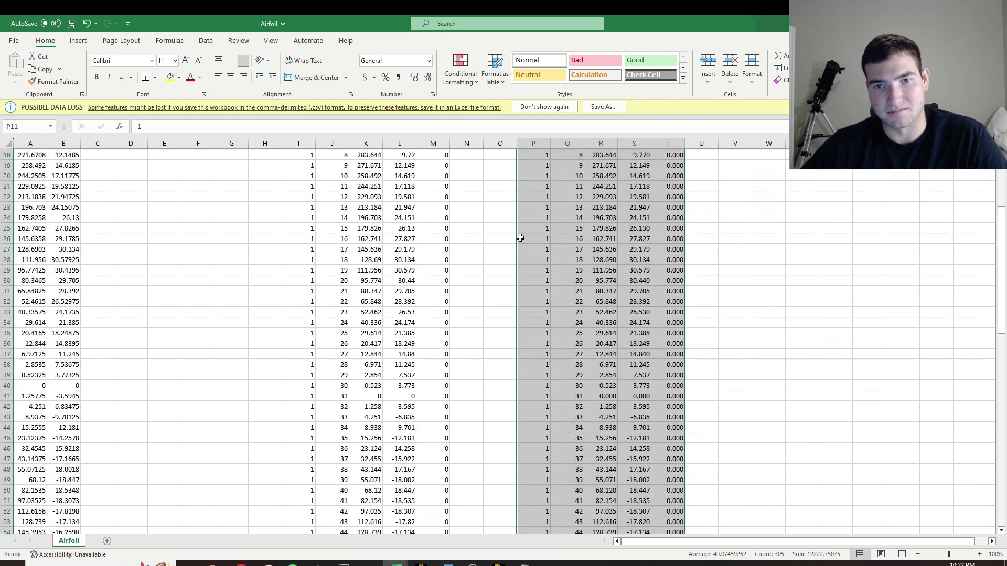
key(alt+Tab)
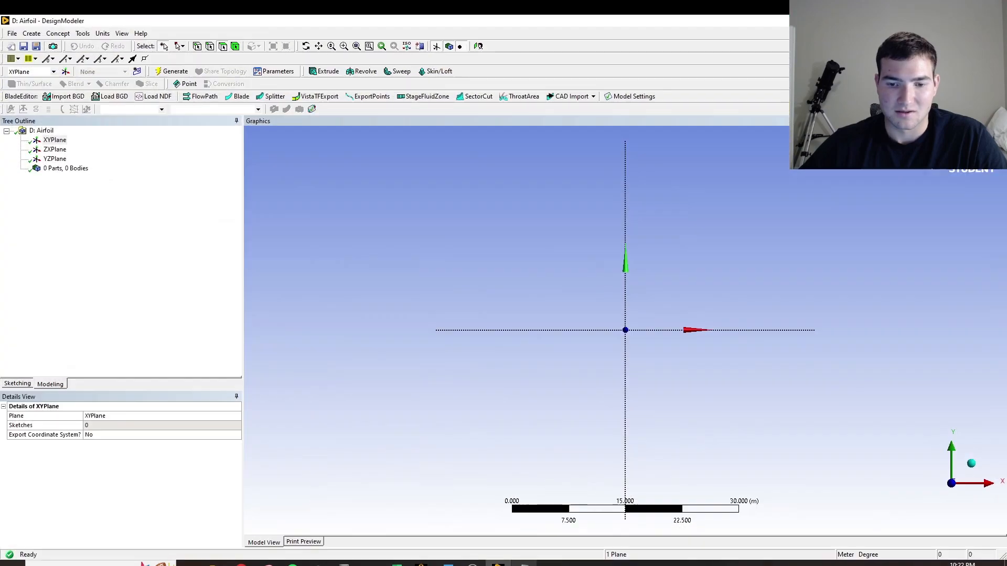
key(ctrl+v)
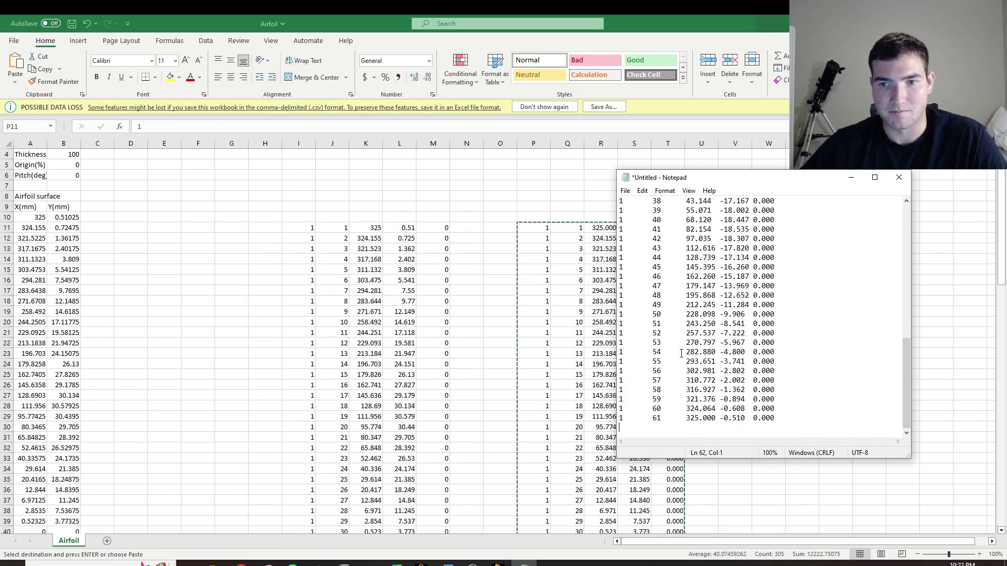
scroll(739, 335, up, 3)
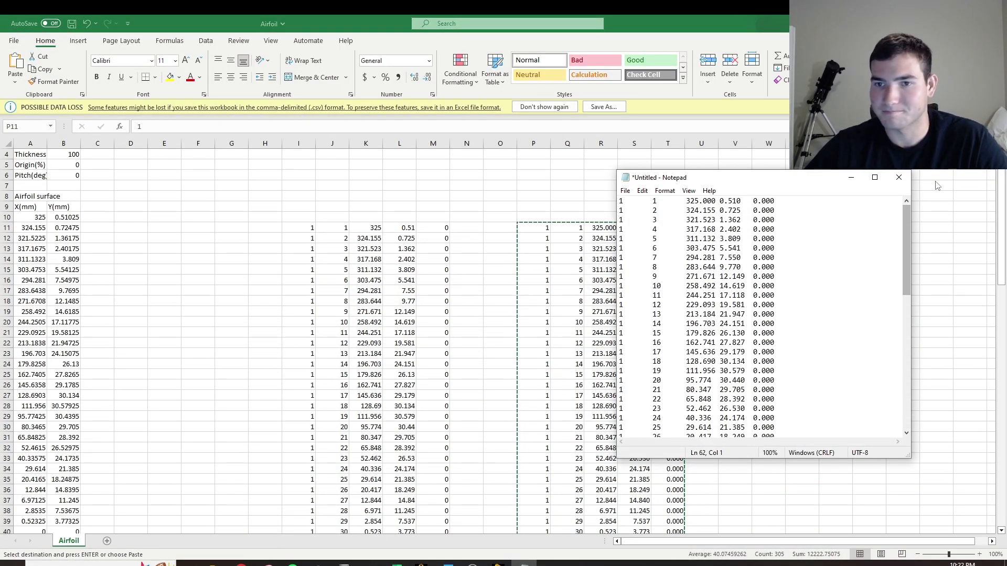
- Close the Notepad document without saving it and return to the coordinate worksheet
click(895, 179)
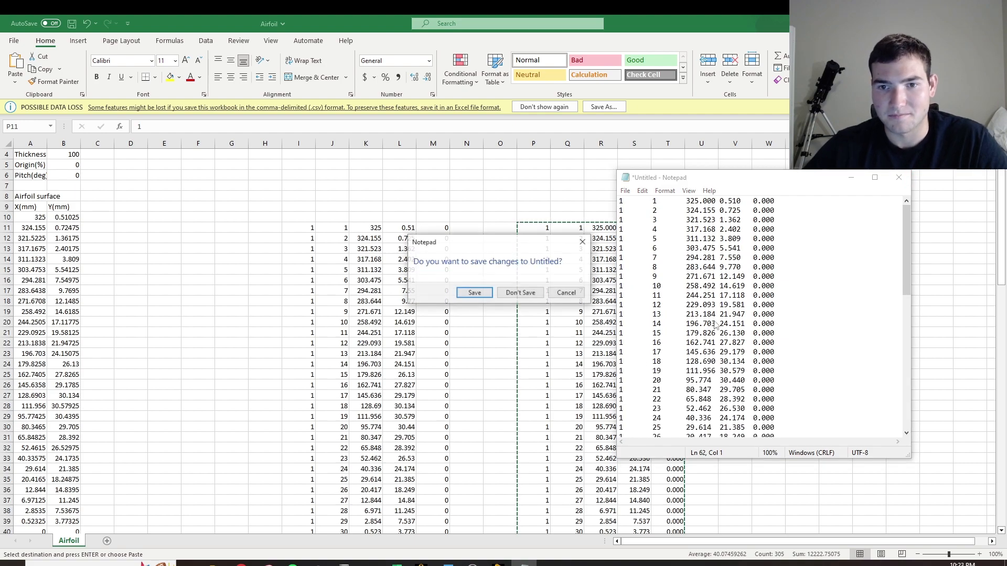
click(520, 293)
click(433, 260)
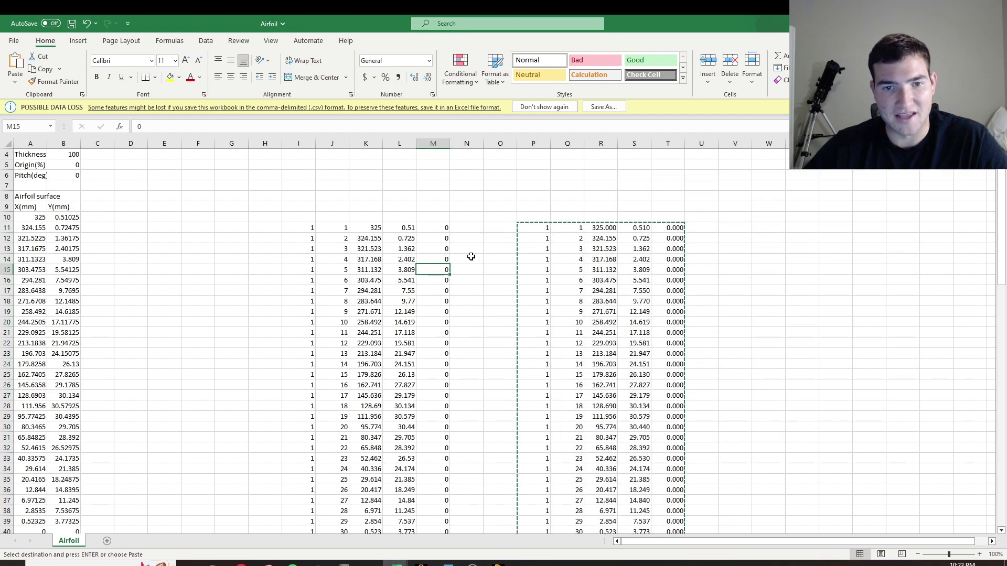
click(466, 238)
scroll(573, 231, down, 7)
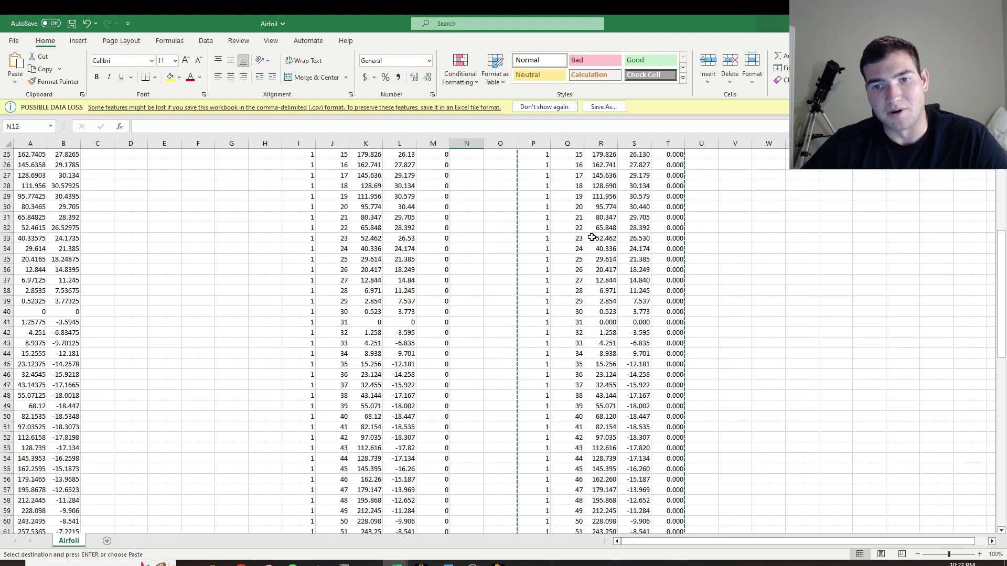
scroll(591, 238, up, 8)
- Switch to DesignModeler and start a 3D curve that uses the Airfoil Coordinates file as its coordinates file
click(497, 564)
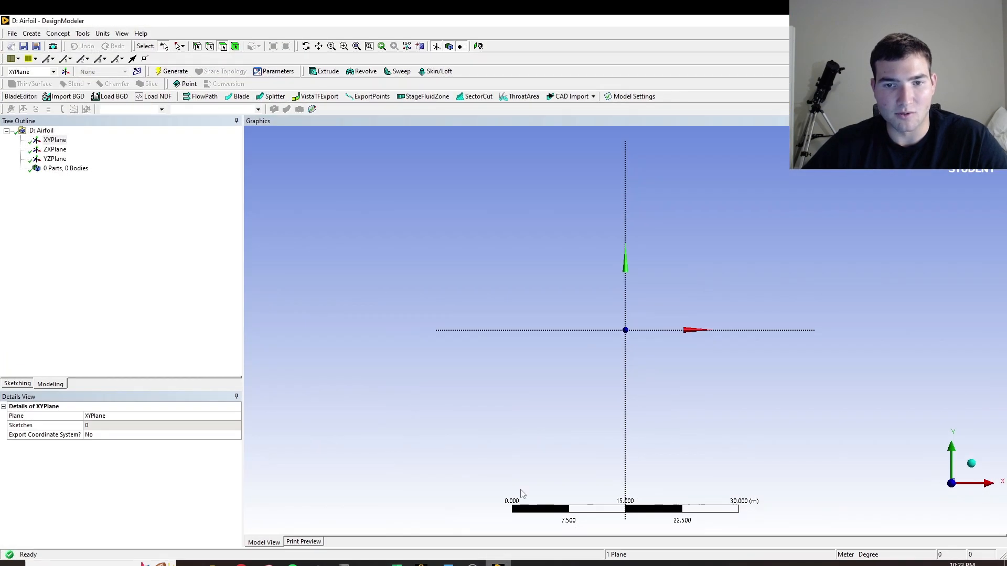
click(58, 34)
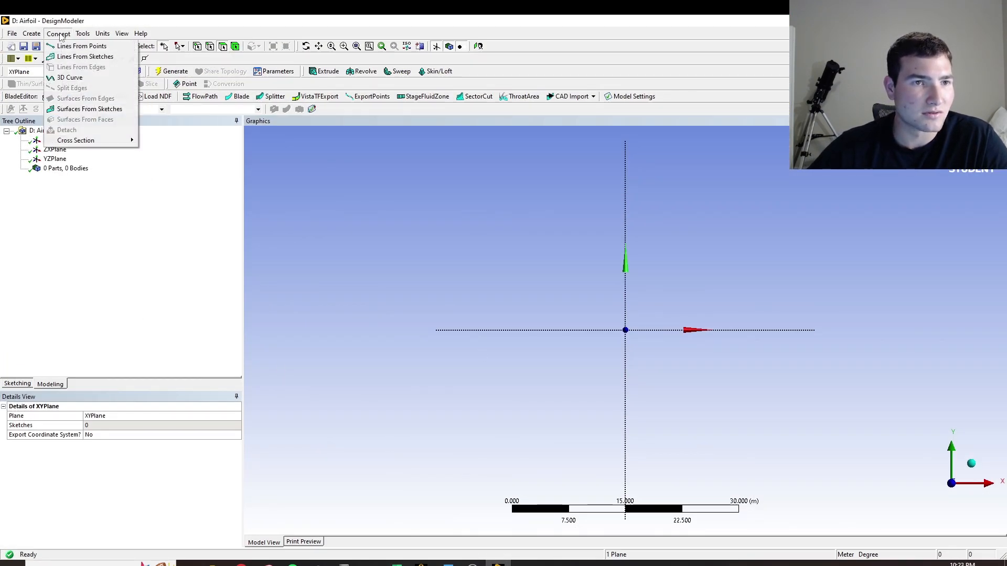
click(79, 77)
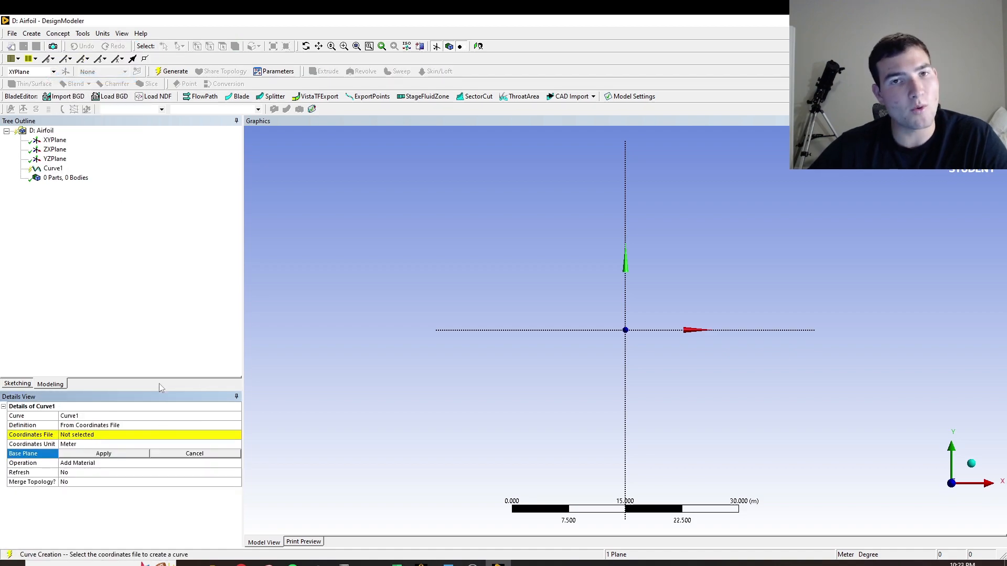
click(184, 435)
click(237, 436)
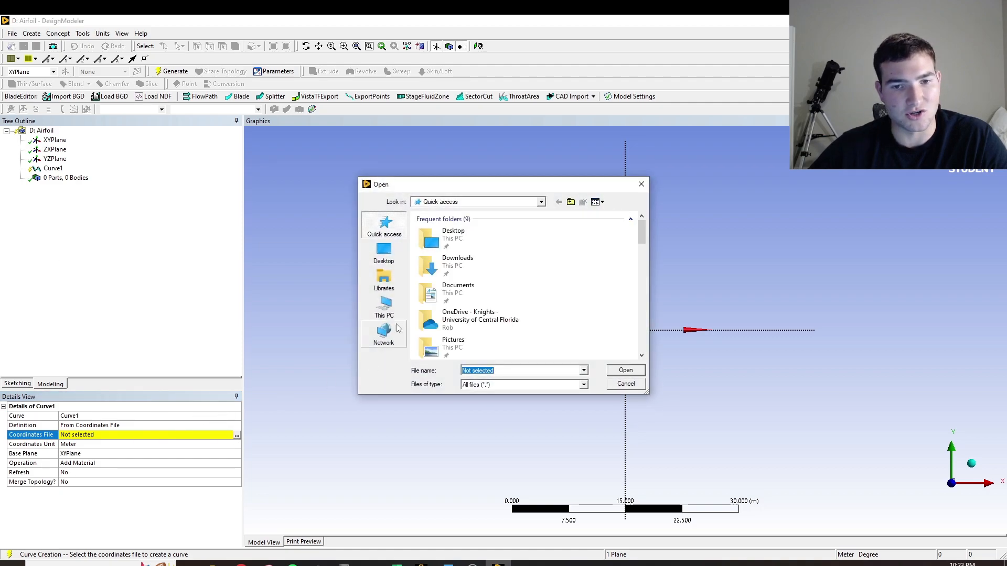
scroll(498, 286, down, 6)
scroll(499, 285, up, 5)
scroll(493, 286, down, 3)
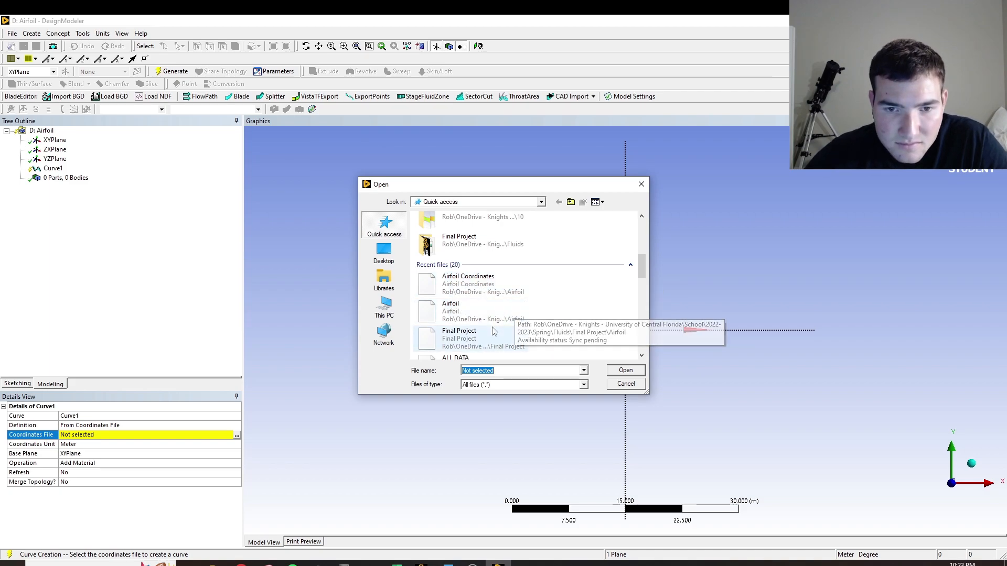
double_click(489, 286)
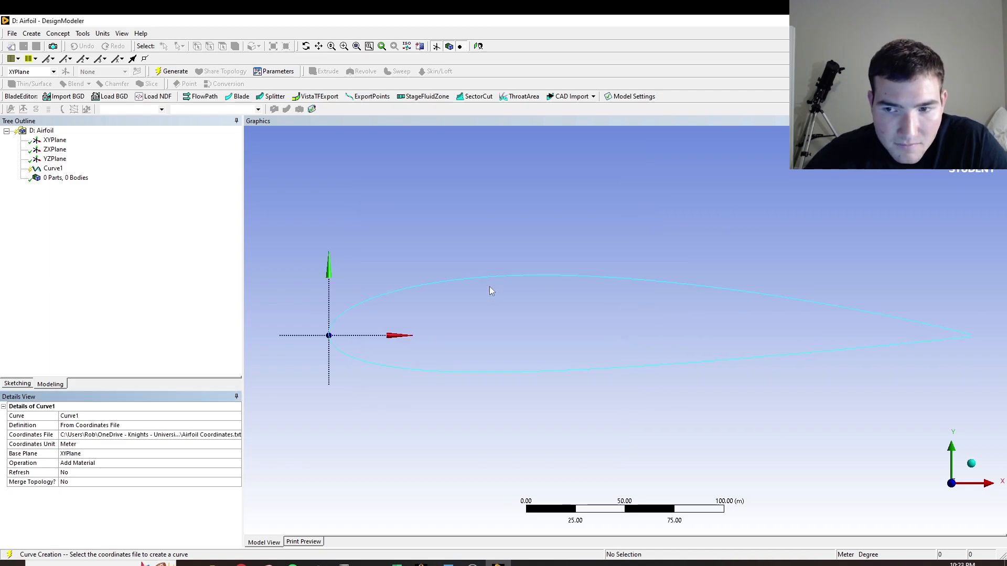
- Set the airfoil curve's coordinates unit to Millimeter and generate the curve
scroll(585, 288, down, 3)
scroll(585, 288, up, 3)
scroll(586, 288, down, 3)
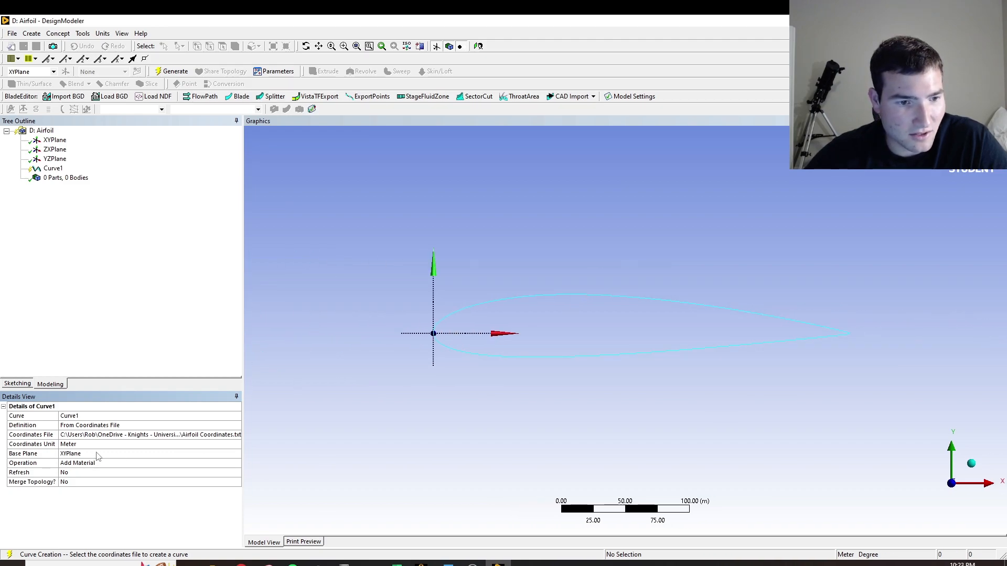
click(166, 445)
click(234, 445)
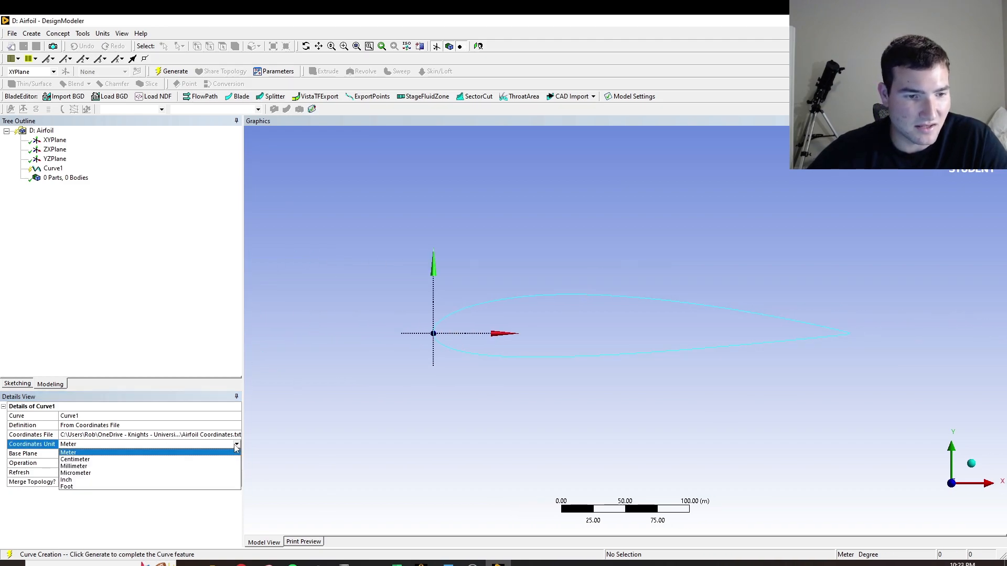
click(89, 471)
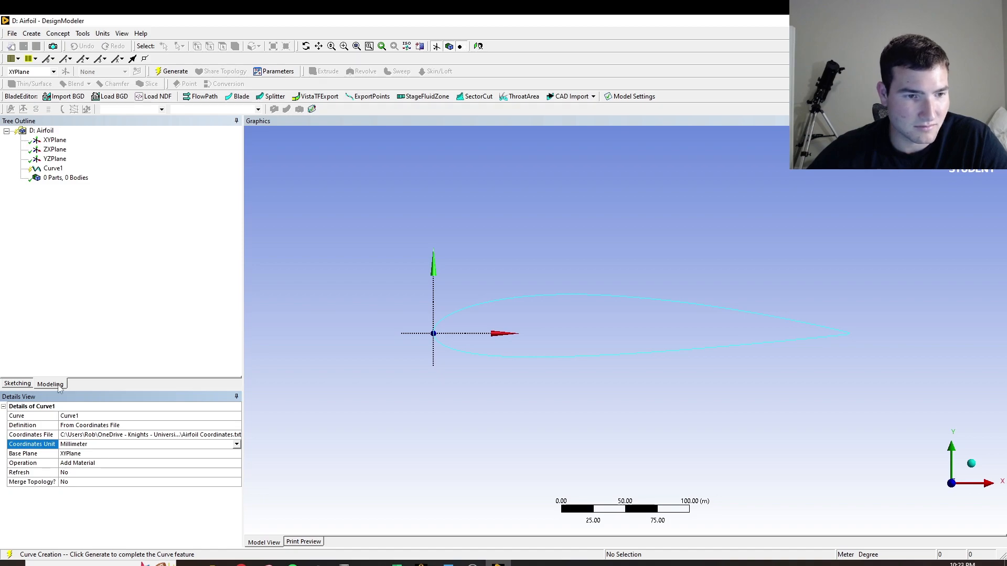
click(171, 72)
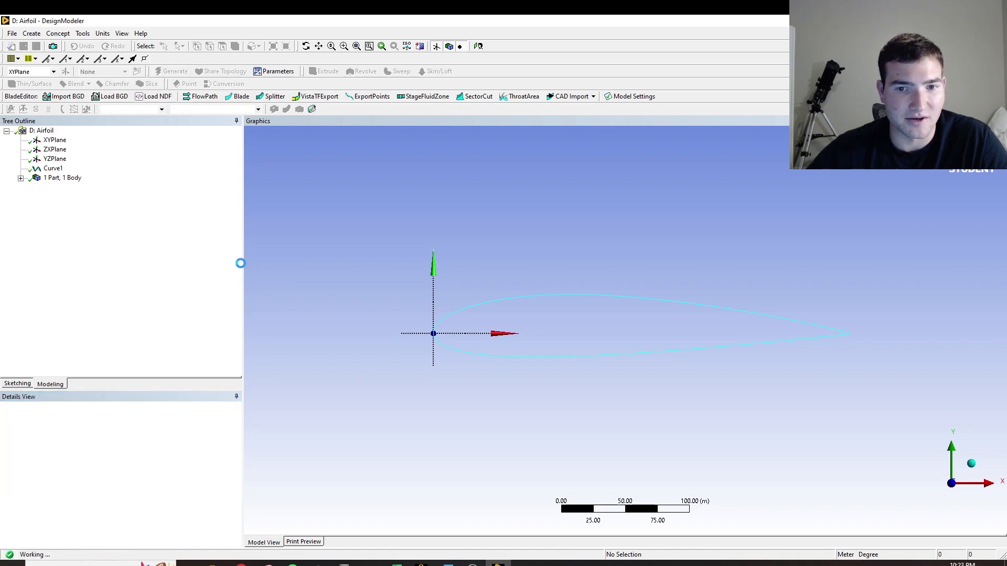
- Examine the generated airfoil curve and its two endpoints at the trailing edge
scroll(713, 299, up, 5)
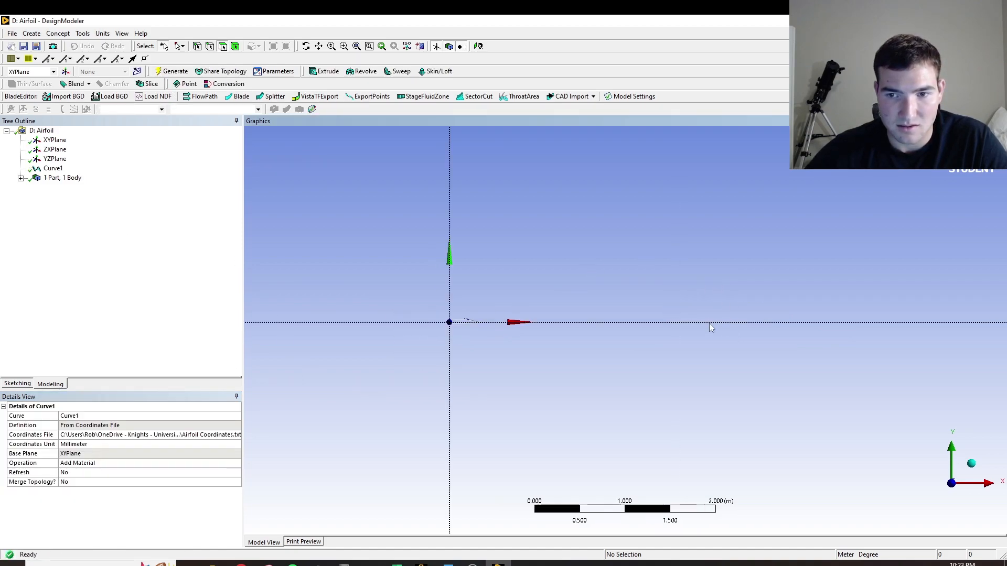
right_drag(463, 335, 537, 338)
right_drag(391, 270, 572, 355)
scroll(695, 308, down, 5)
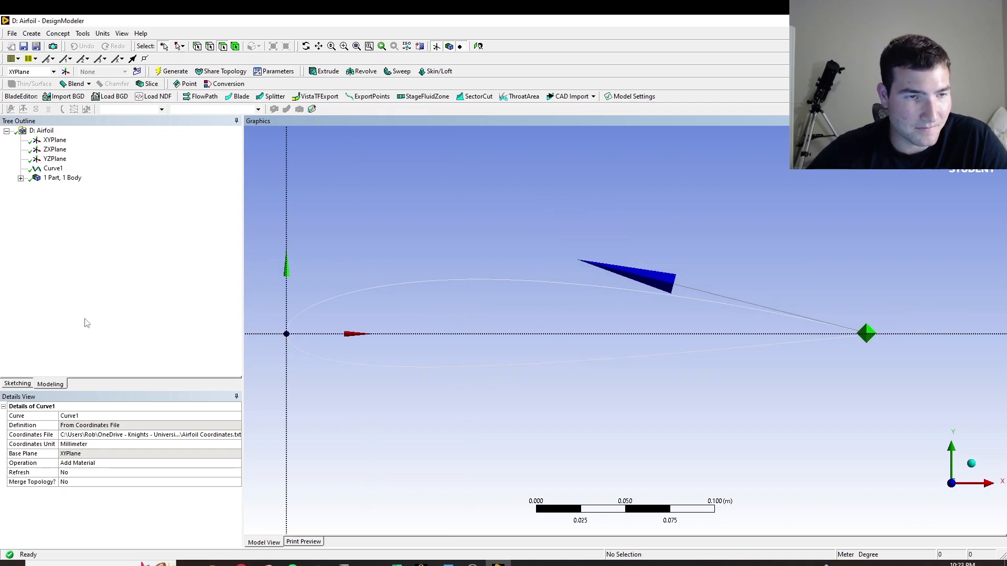
click(52, 169)
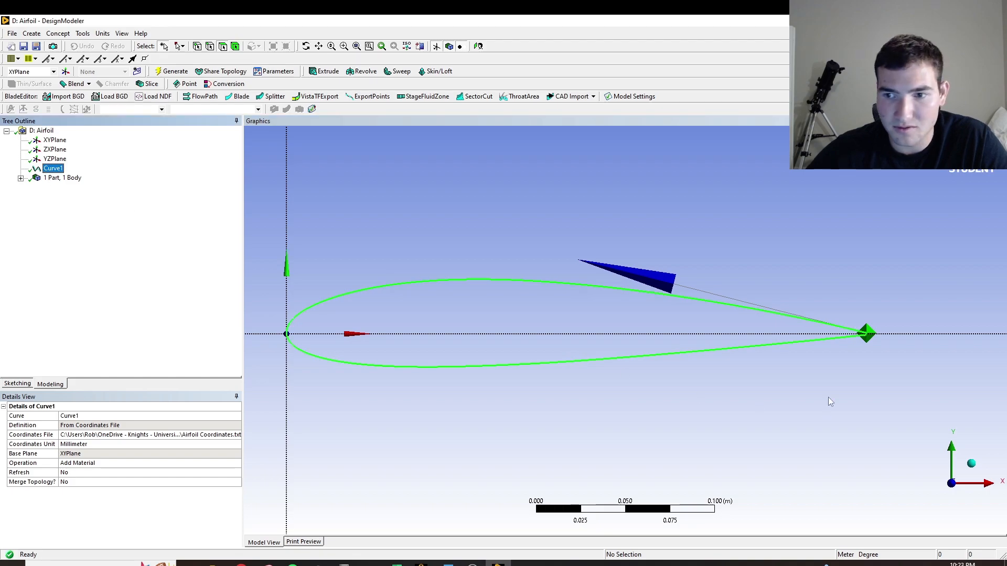
scroll(894, 330, down, 1)
scroll(914, 309, up, 2)
right_drag(914, 310, 949, 372)
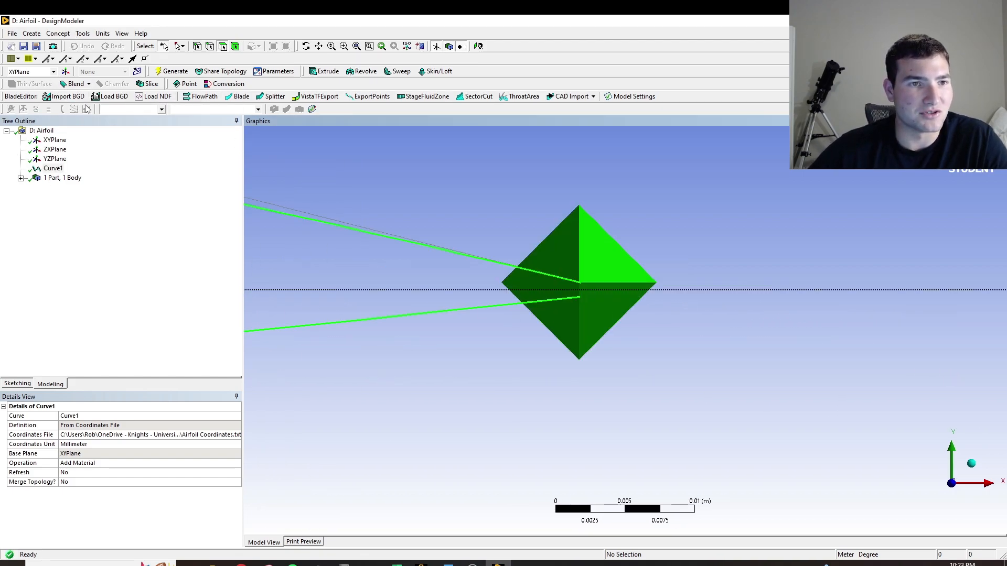
- Create and generate a second 3D curve by point selection, joining the airfoil's two trailing-edge endpoints
click(53, 33)
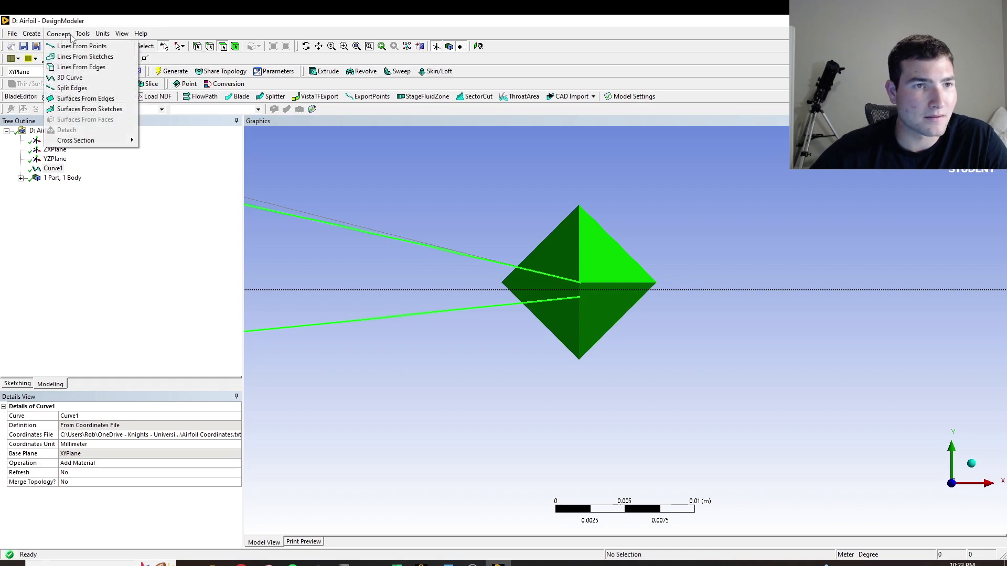
click(31, 33)
click(59, 33)
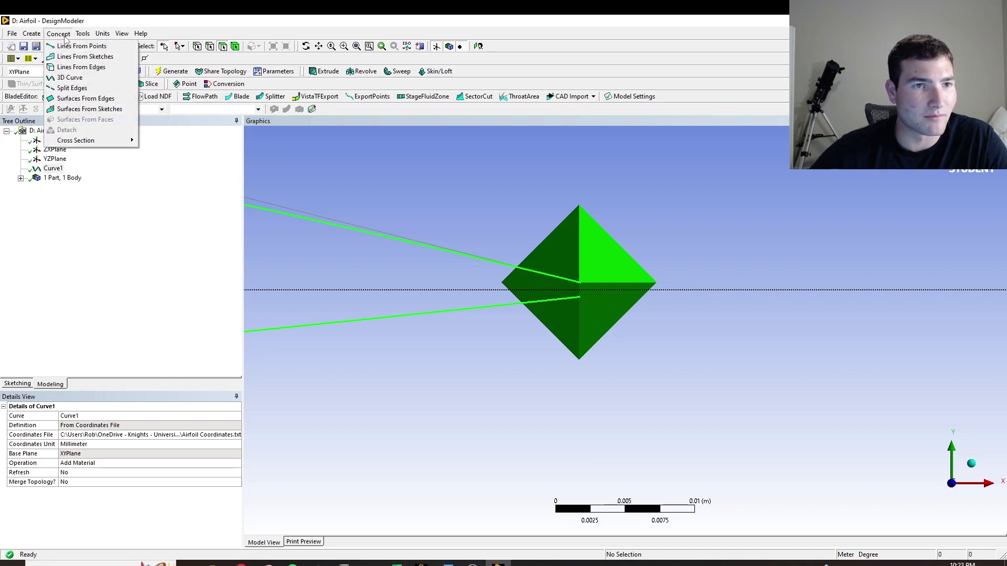
click(74, 78)
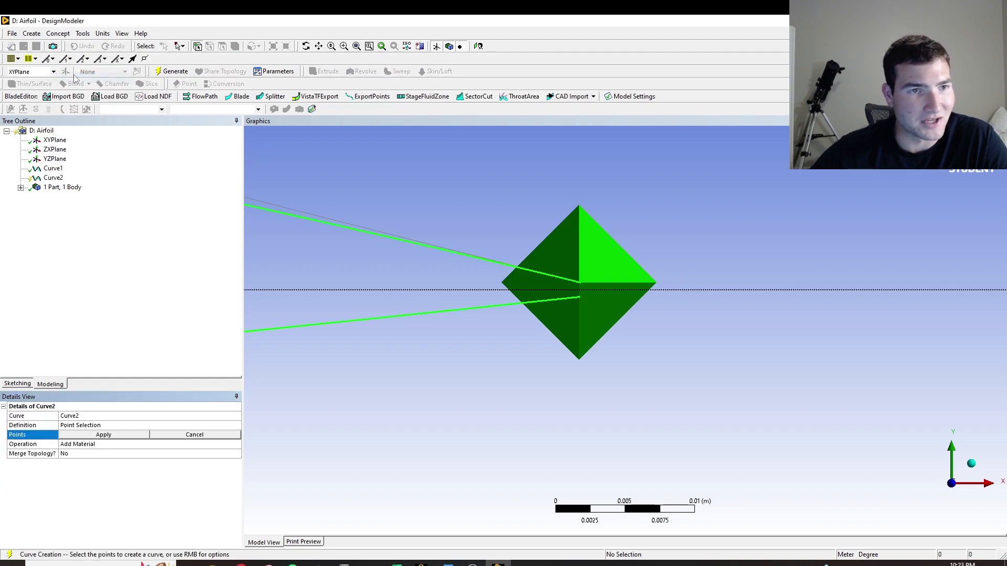
click(580, 297)
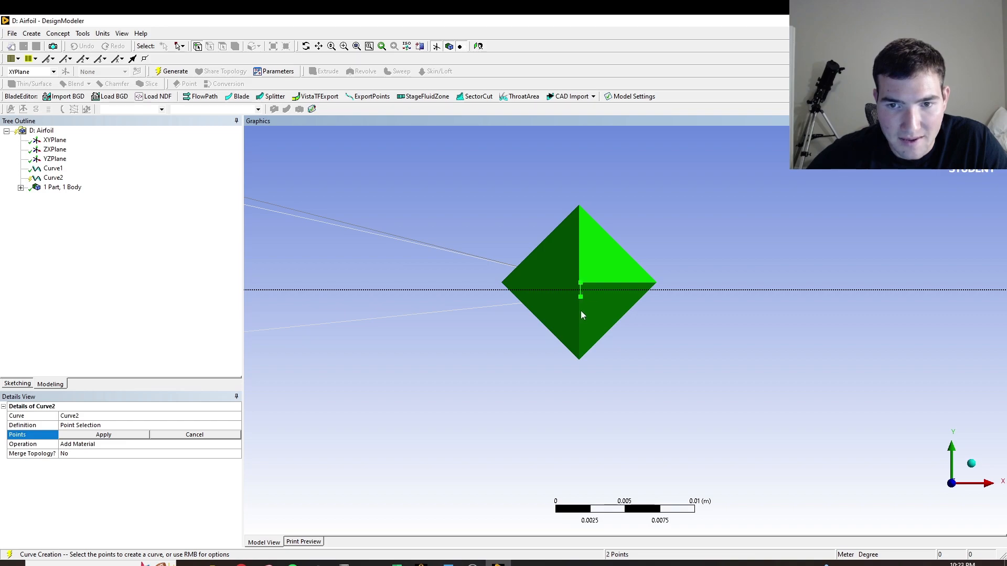
click(103, 434)
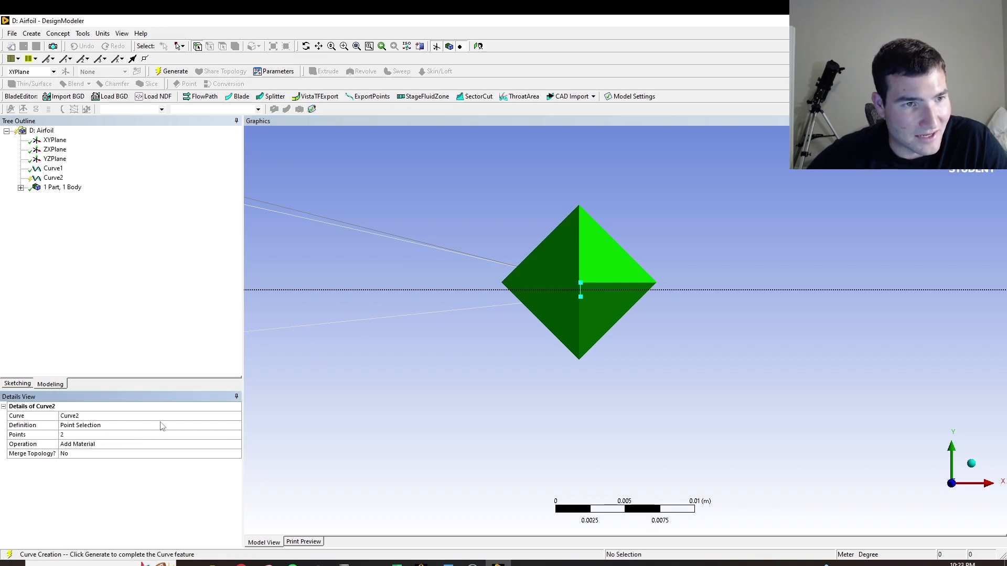
click(171, 71)
- Inspect the airfoil curve and the trailing-edge closing curve, ending with the whole airfoil in view
click(52, 168)
click(54, 178)
scroll(359, 282, down, 10)
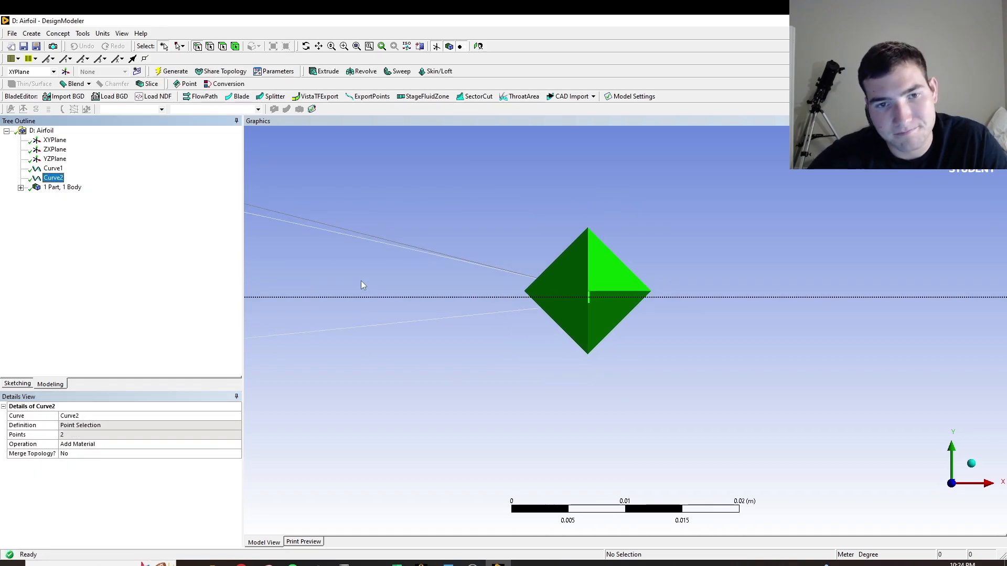
scroll(403, 374, down, 3)
right_drag(418, 274, 659, 346)
scroll(545, 407, down, 5)
scroll(545, 407, down, 4)
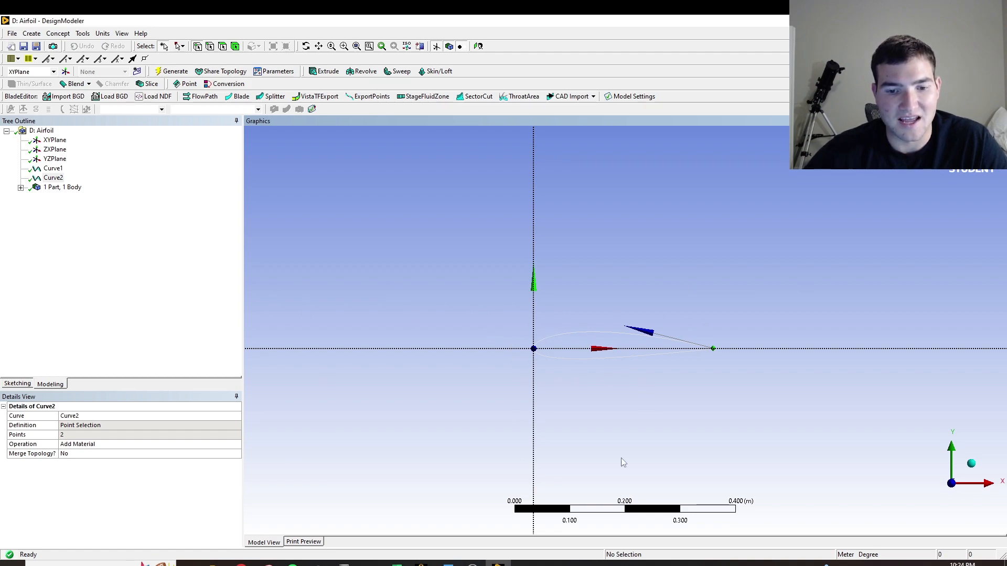
- Sketch a horizontal line about 1 m long on the XY plane's X axis, passing through the origin
scroll(603, 246, down, 4)
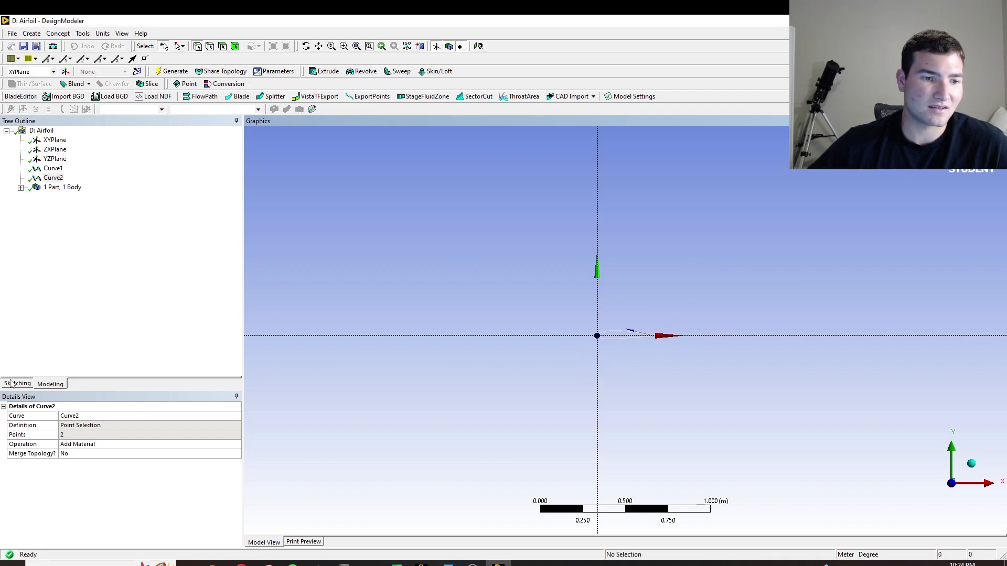
click(30, 385)
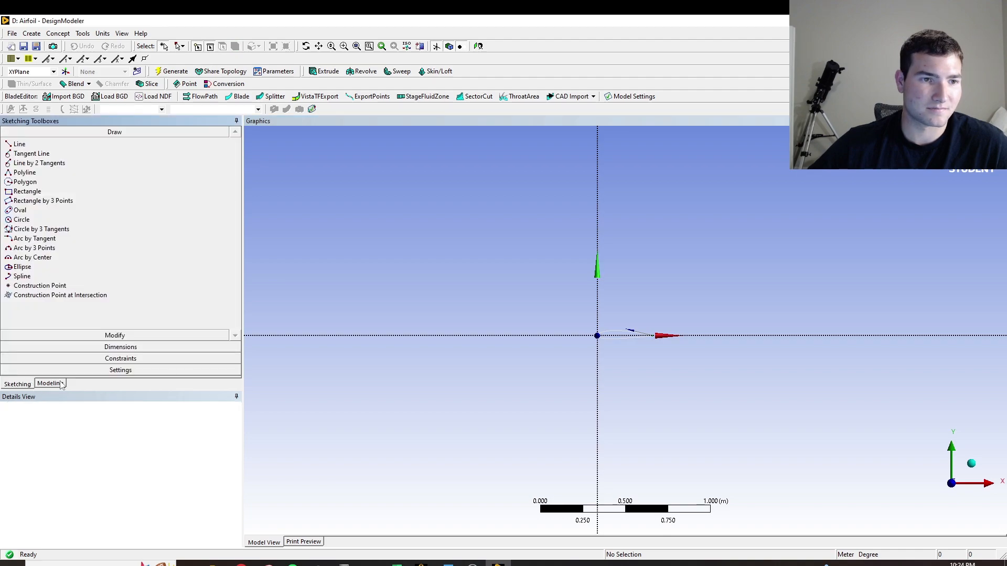
click(24, 145)
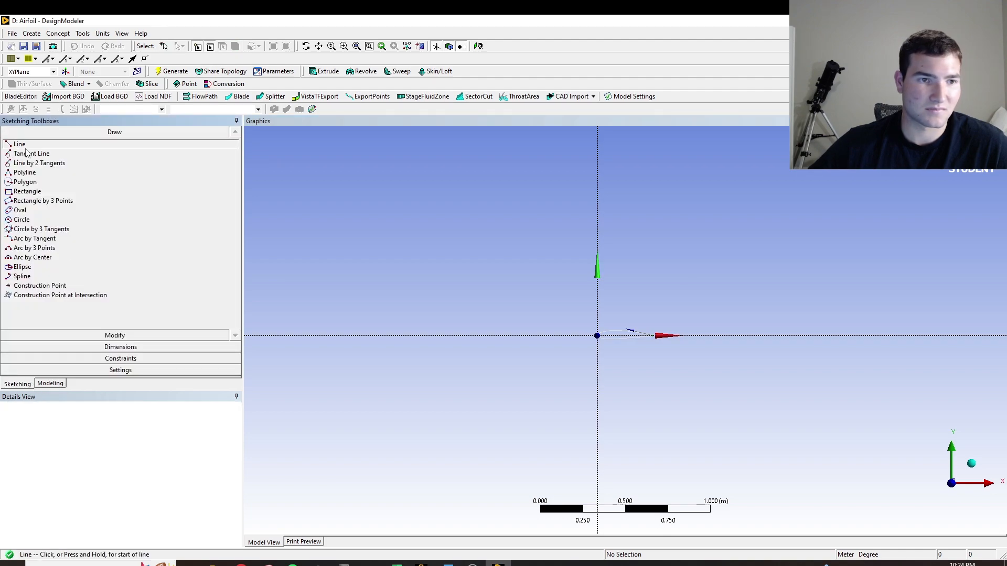
click(548, 335)
click(722, 335)
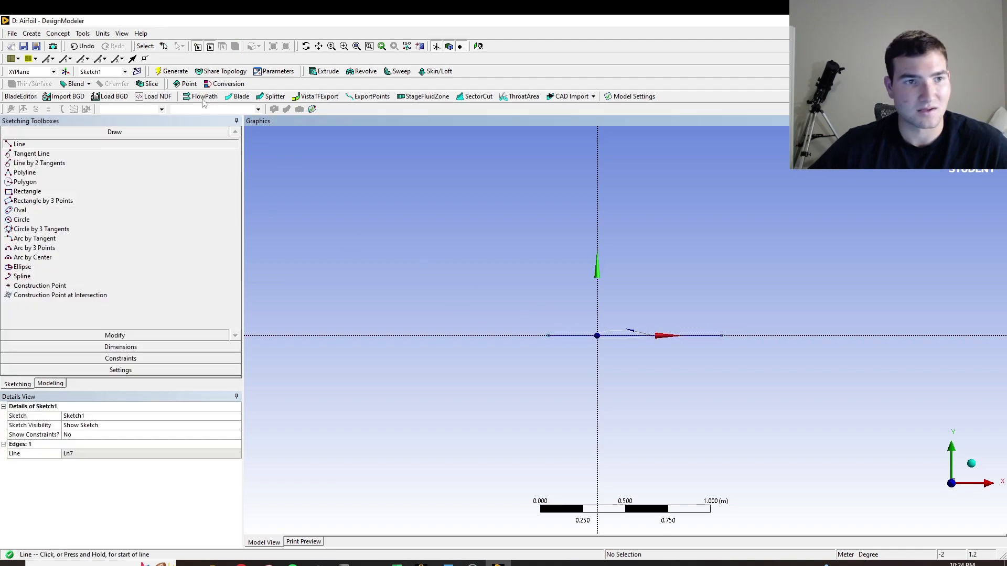
- Apply a Midpoint constraint that centers the sketched horizontal line on the origin
click(120, 358)
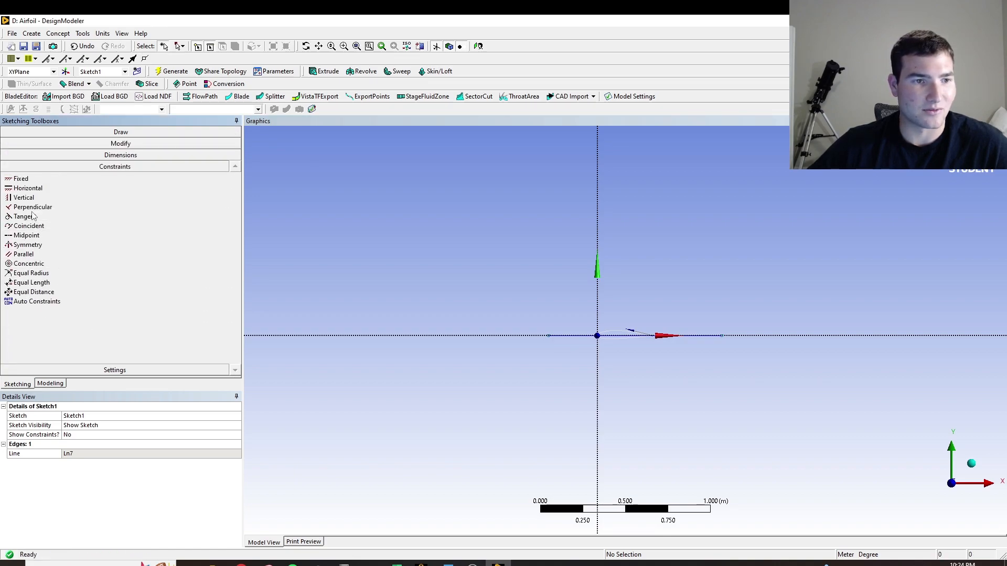
click(29, 235)
click(583, 342)
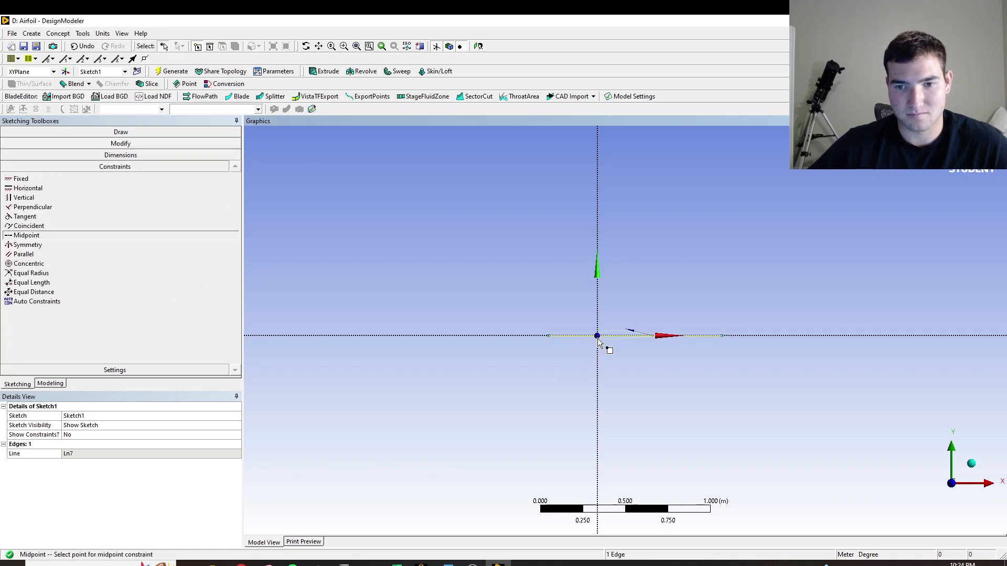
click(598, 337)
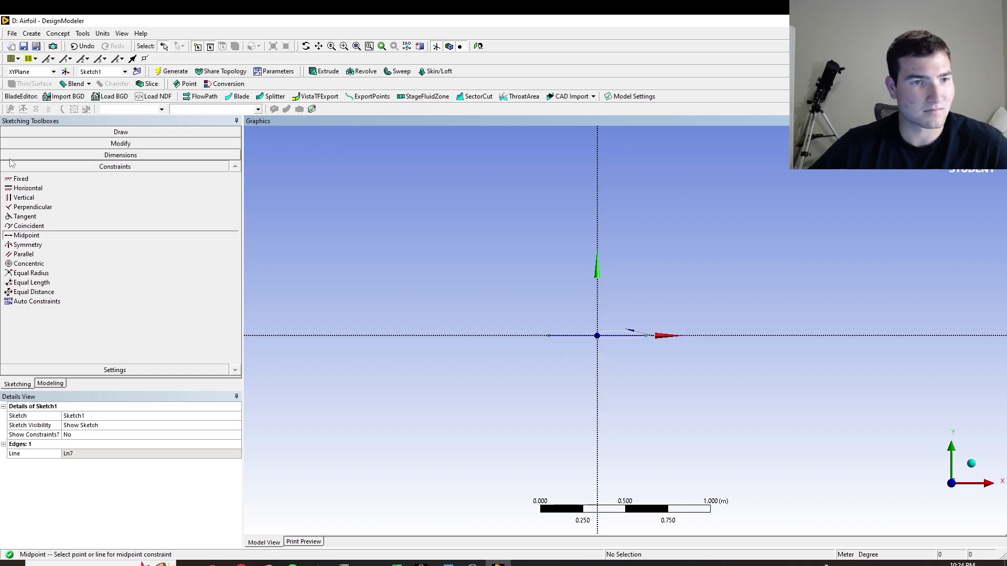
- Extend the centered line along the X axis with a line about 0.72 m long on its negative end and one about 0.82 m long on its positive end
click(120, 132)
click(20, 144)
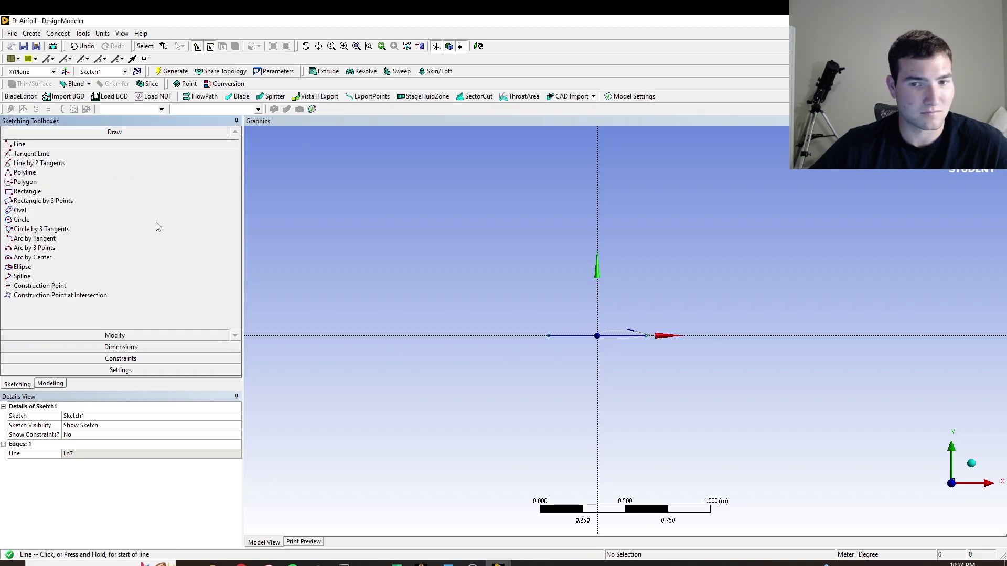
click(548, 336)
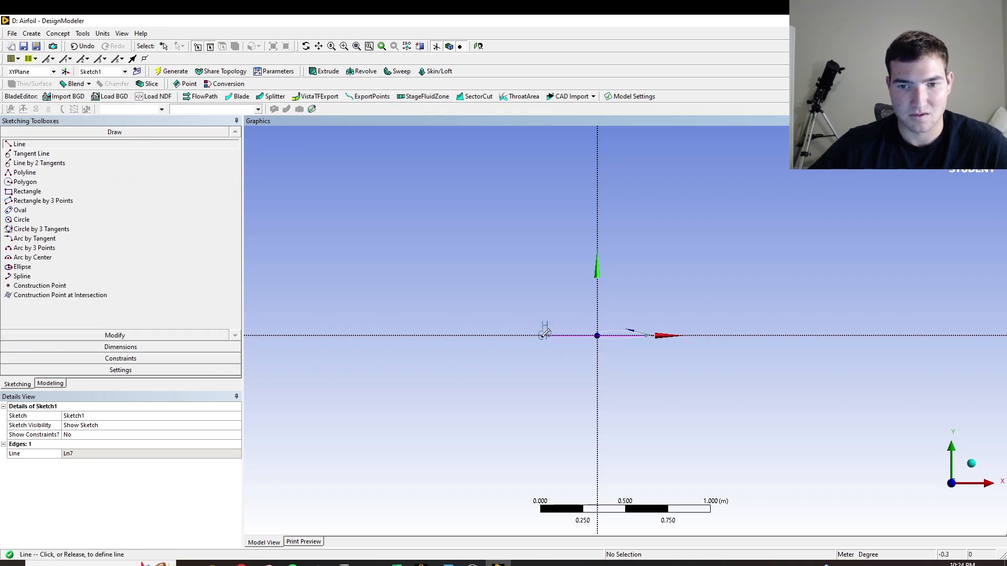
click(425, 335)
click(651, 335)
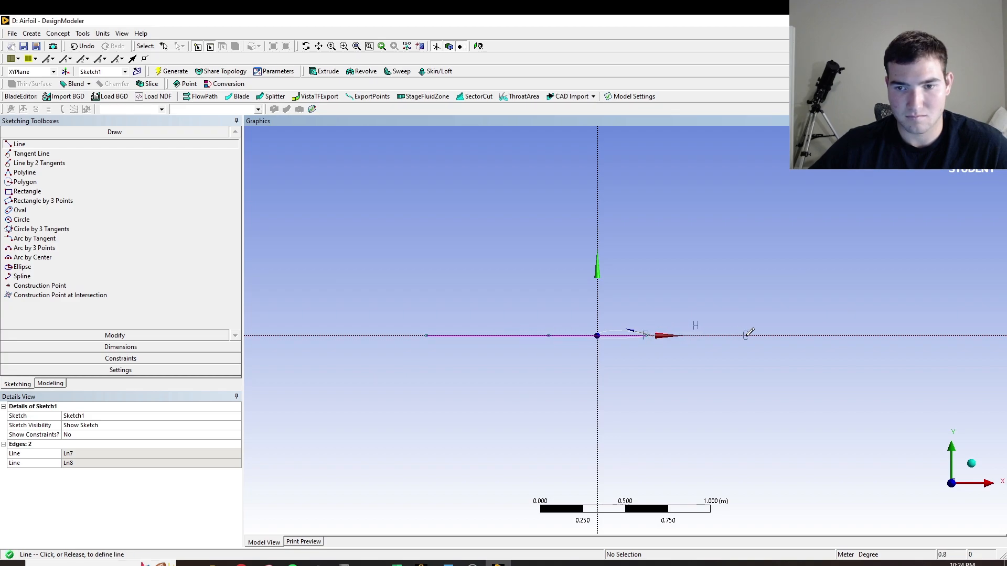
click(785, 335)
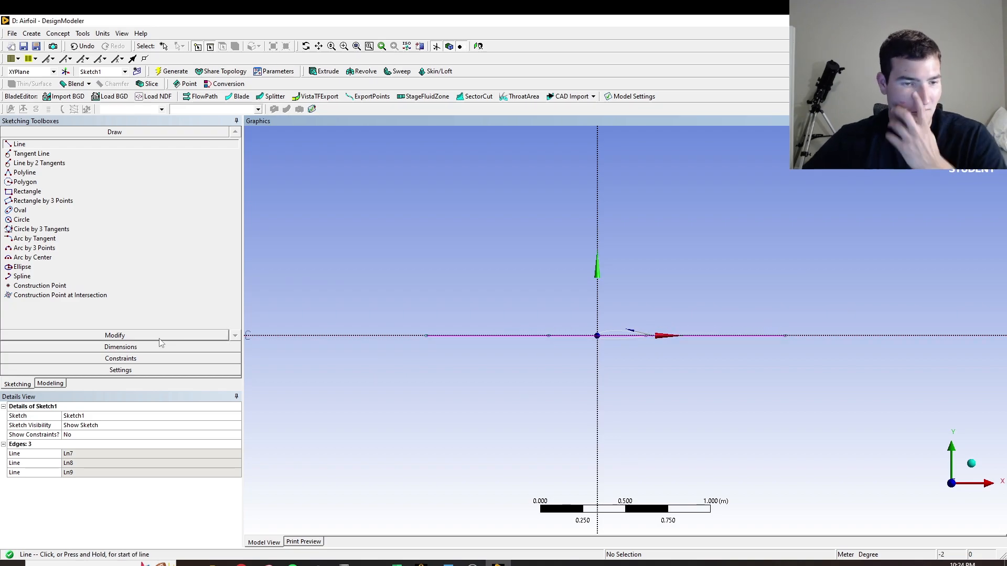
- Add a horizontal length dimension to each of the three collinear lines on the X axis
click(126, 346)
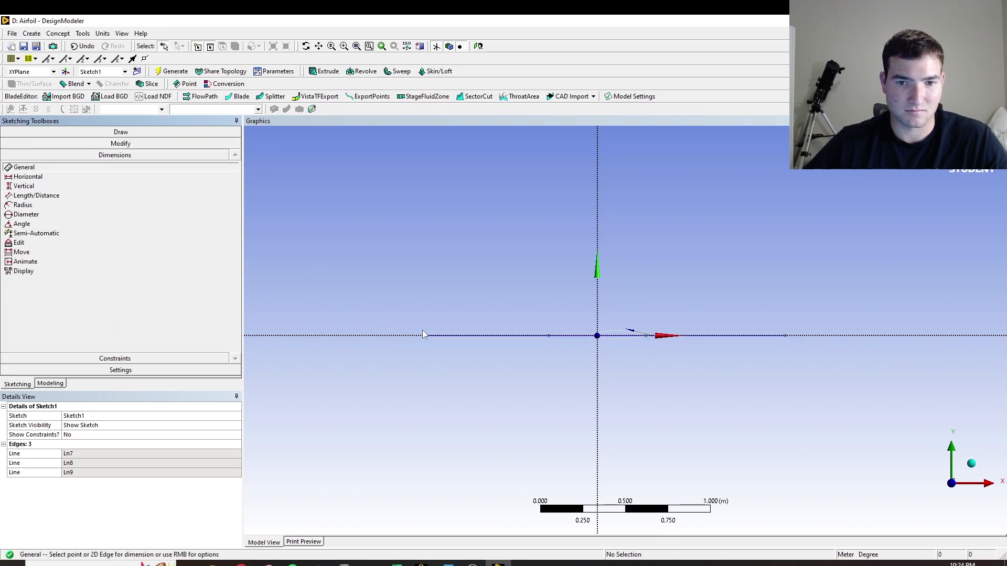
click(458, 335)
click(488, 305)
click(580, 336)
click(582, 383)
click(759, 336)
click(743, 282)
- Set the length of the line on the negative X side to 1.1176 m
click(86, 454)
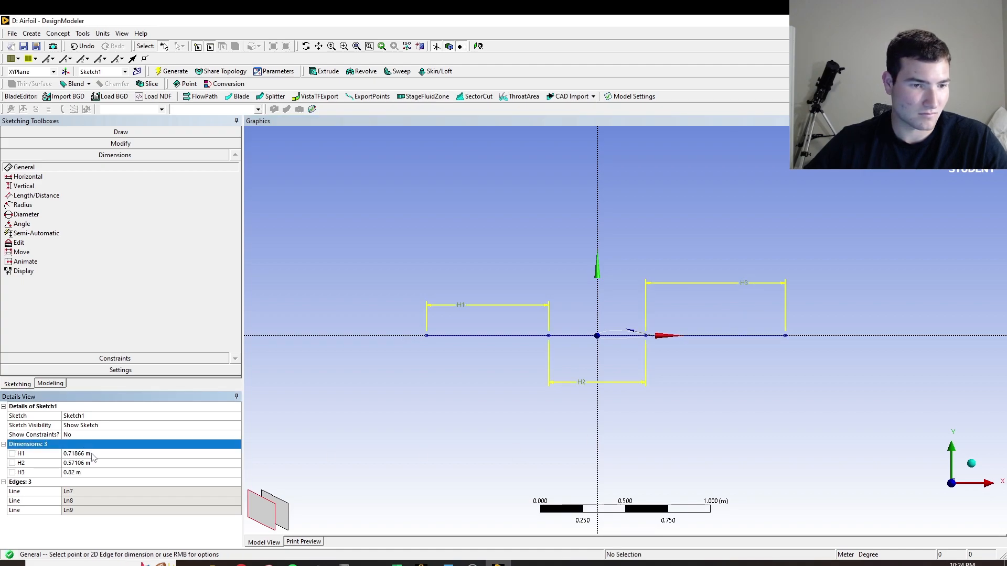
click(88, 453)
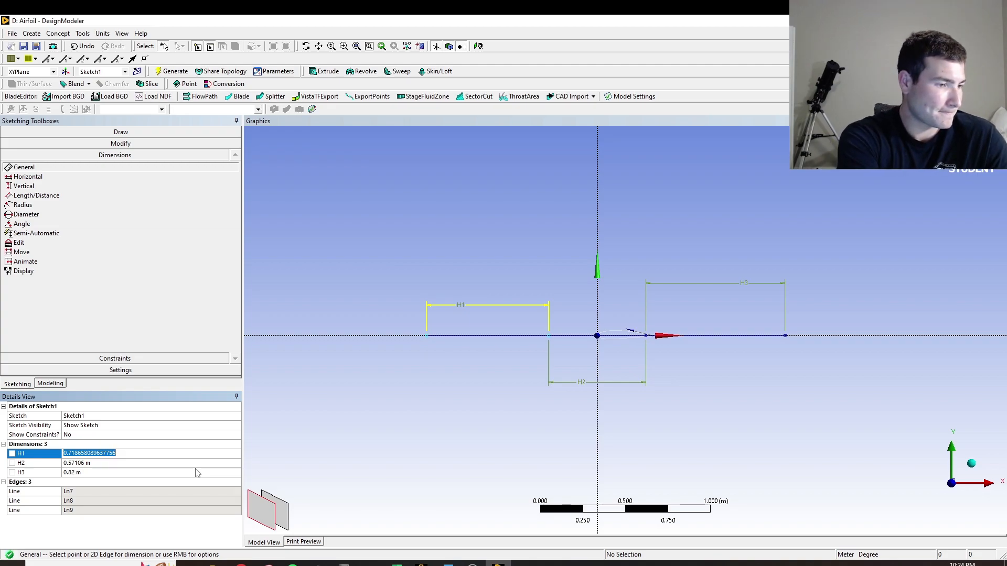
text(1.1)
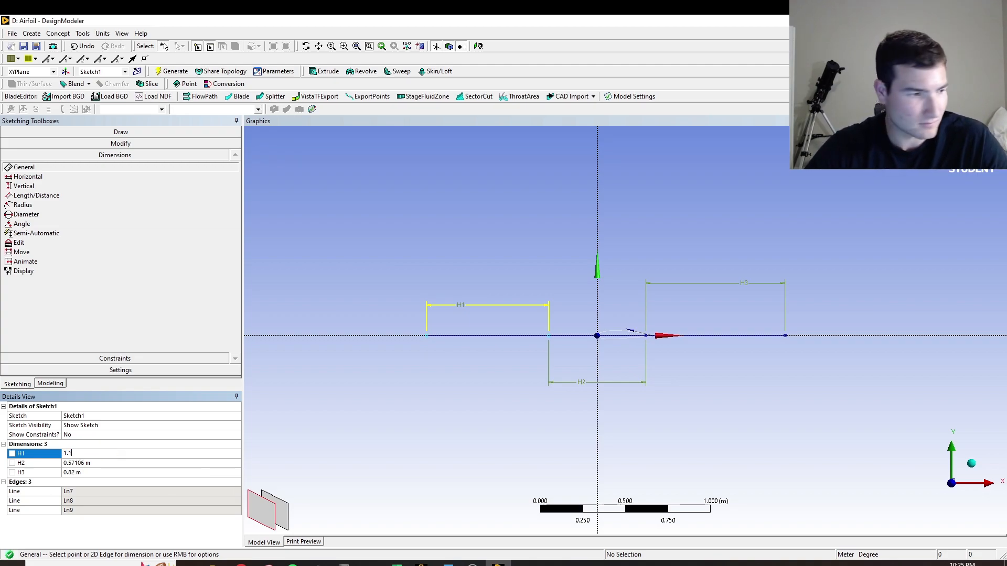
text(176)
key(Return)
- Set the length of the middle line to 1.2192 m and the line on the positive X side to 1.5748 m
click(86, 462)
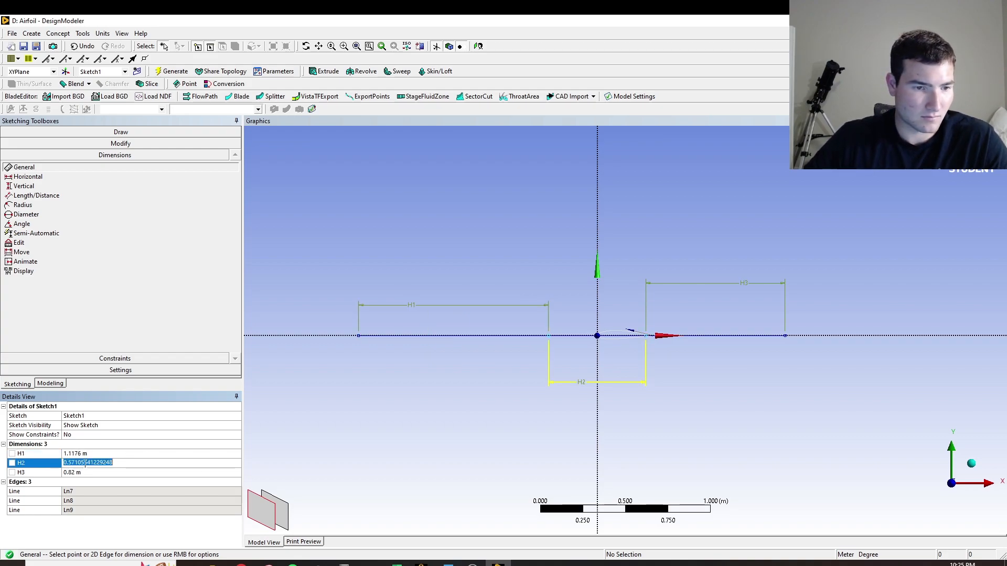
text(1.219)
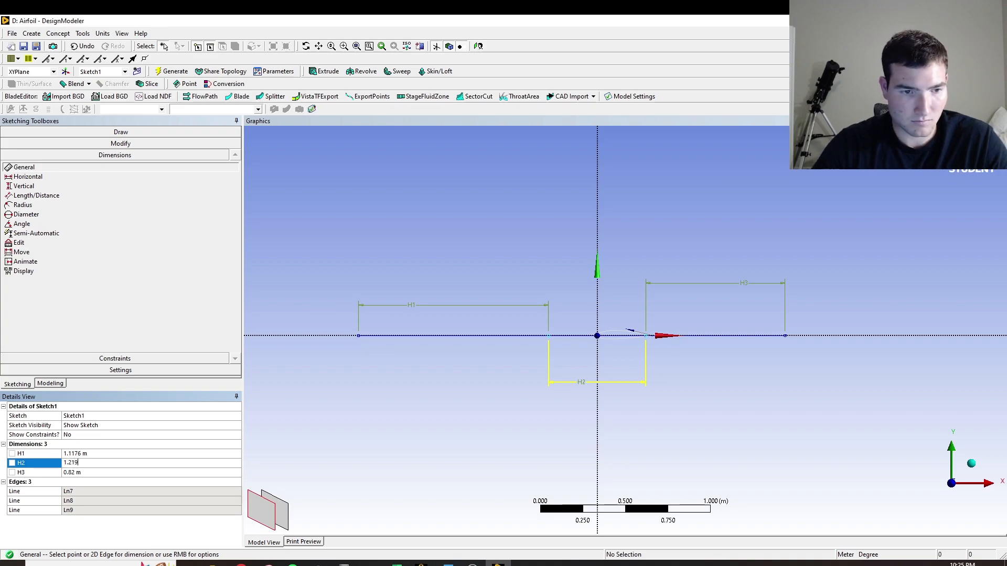
text(2)
key(Return)
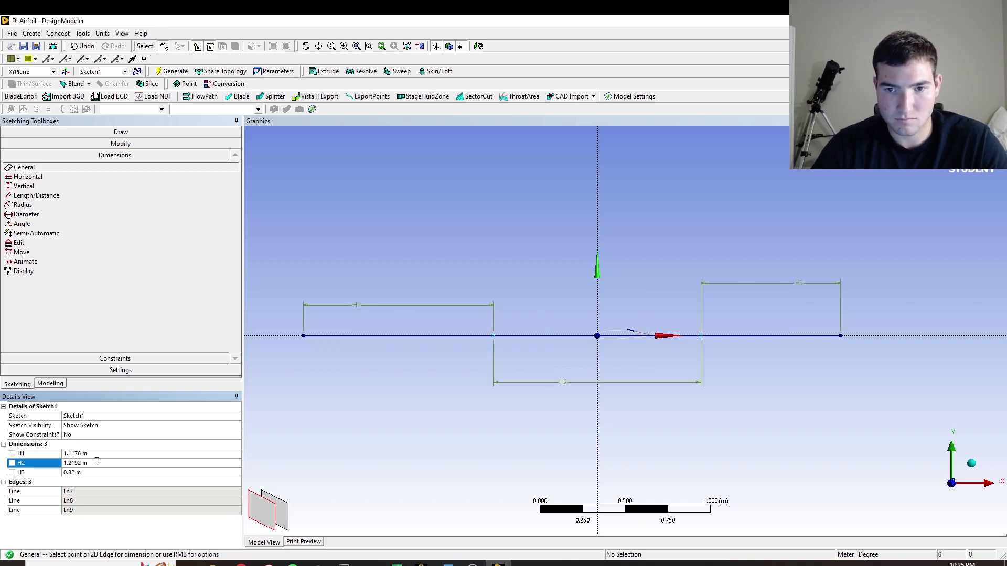
click(76, 472)
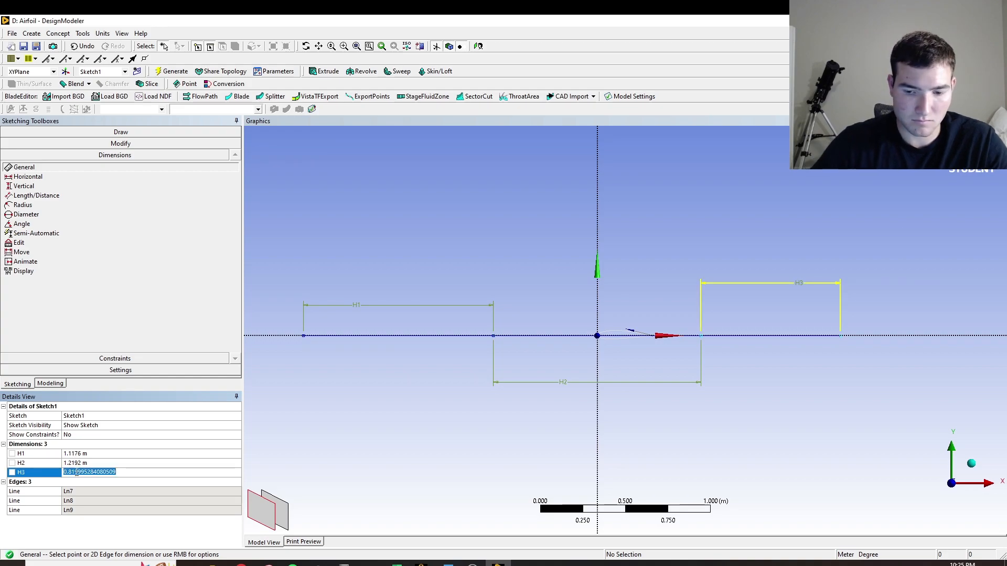
text(0)
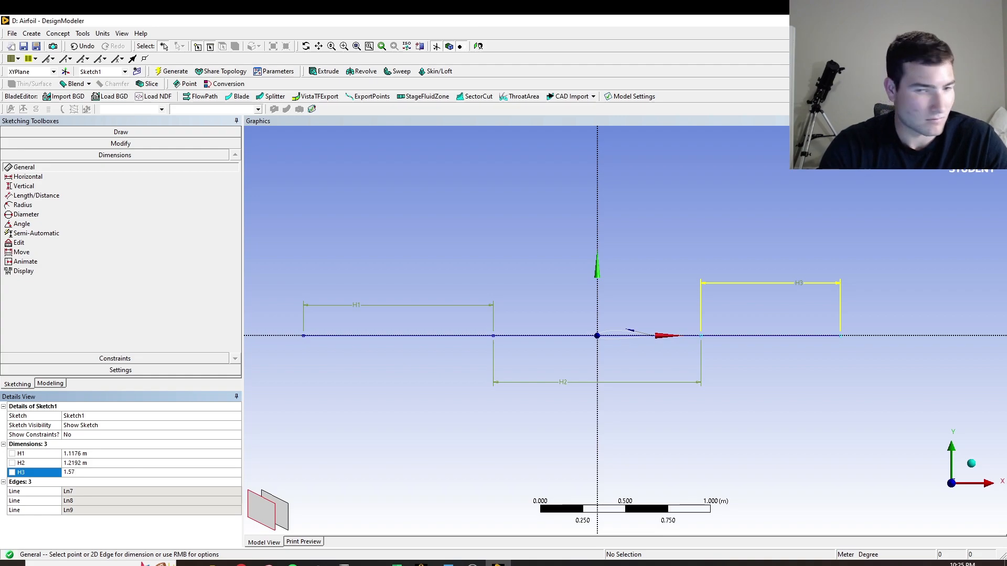
key(Return)
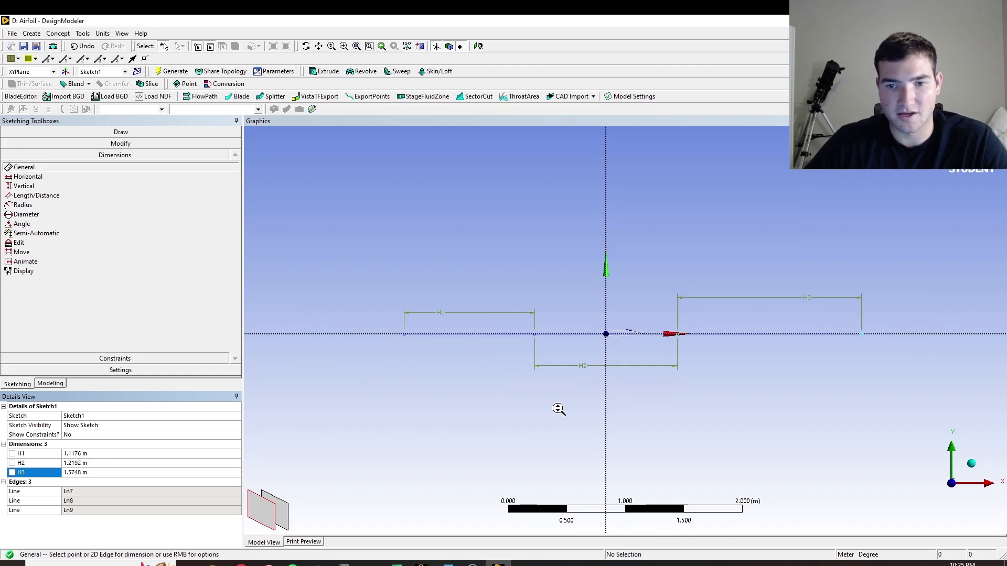
- Sketch three vertical lines about 2.3 m long across the X axis, beside the first three endpoints of the line chain
click(57, 132)
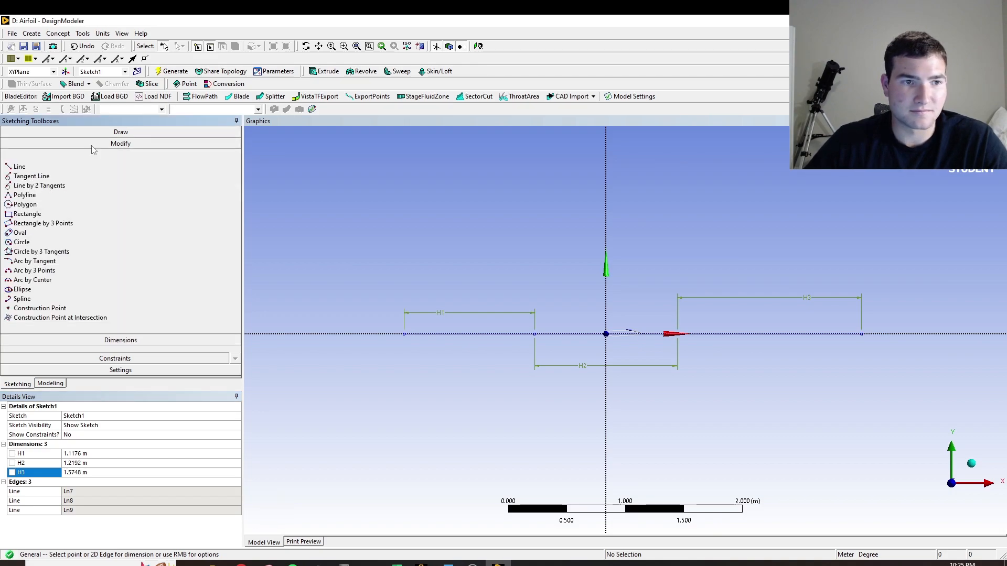
click(21, 144)
click(378, 237)
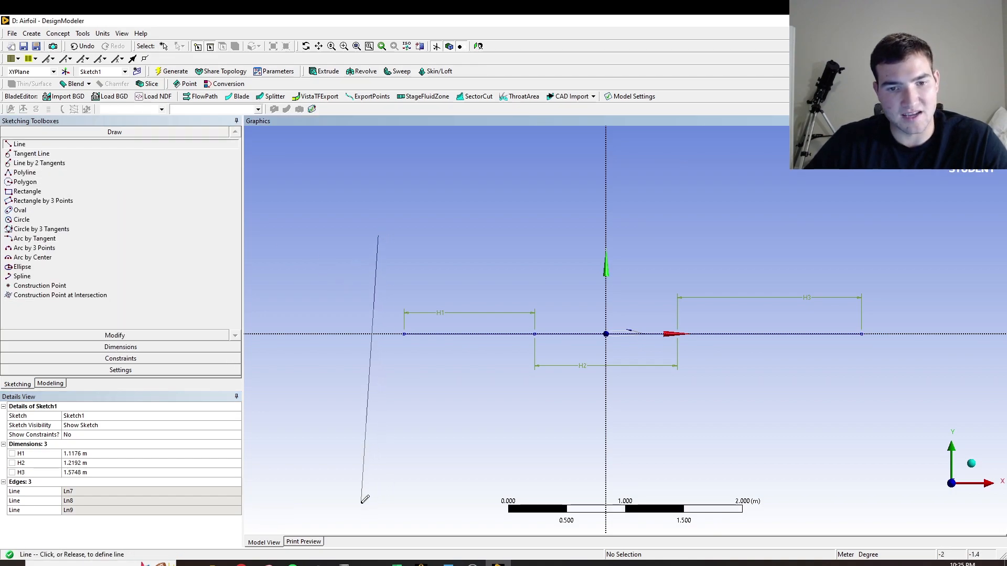
click(375, 499)
click(511, 228)
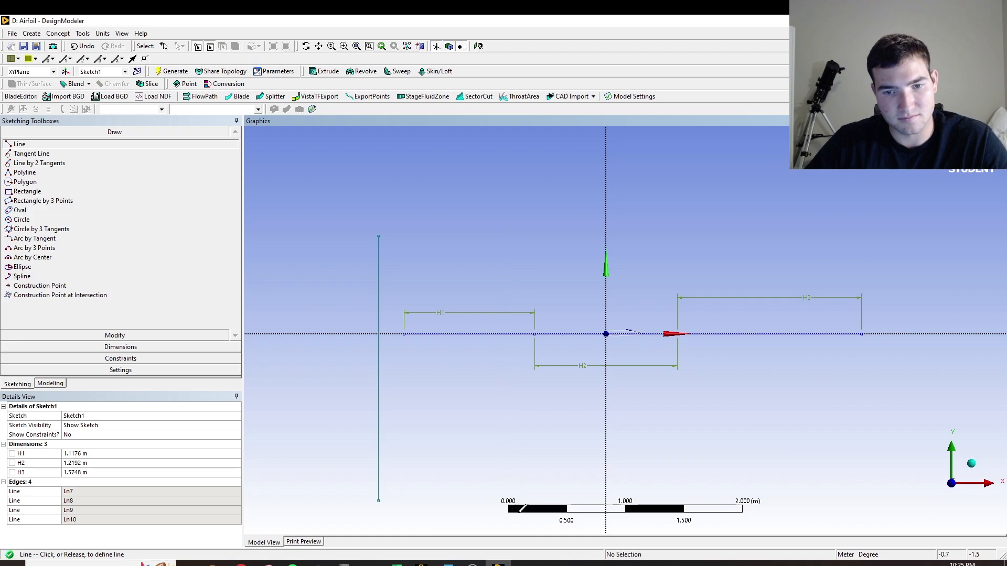
click(511, 501)
click(642, 237)
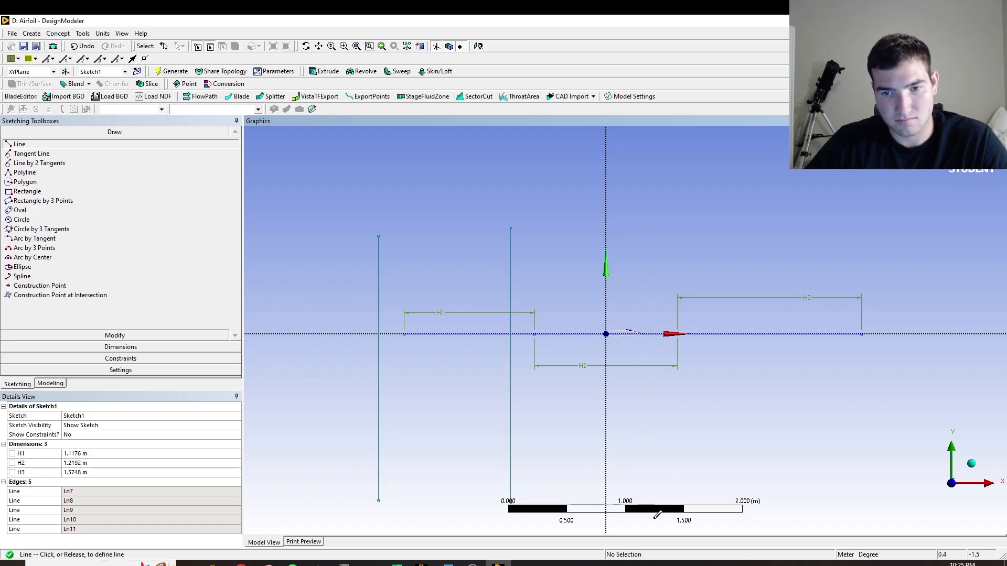
click(641, 513)
click(785, 184)
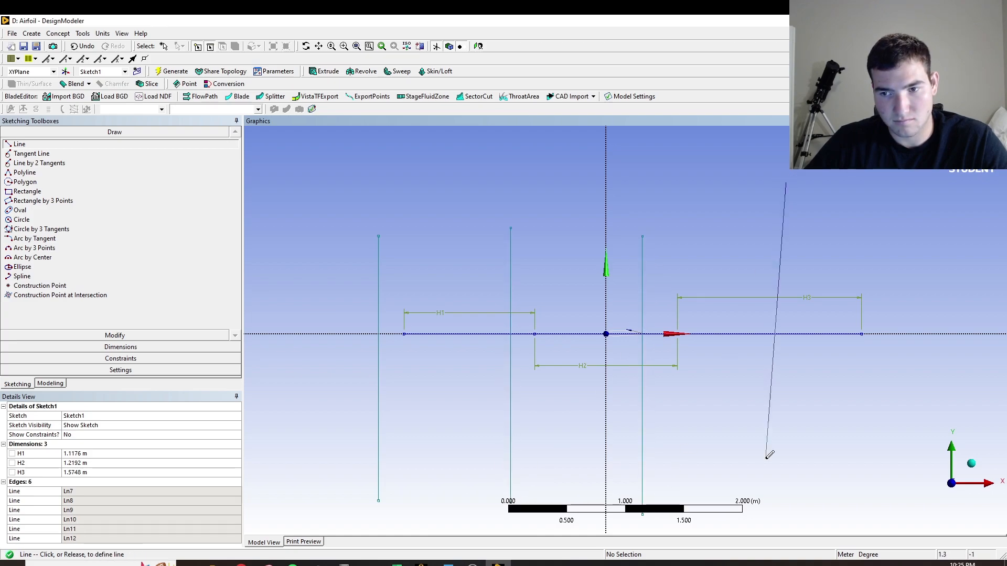
click(799, 506)
key(ctrl+z)
click(779, 216)
click(788, 490)
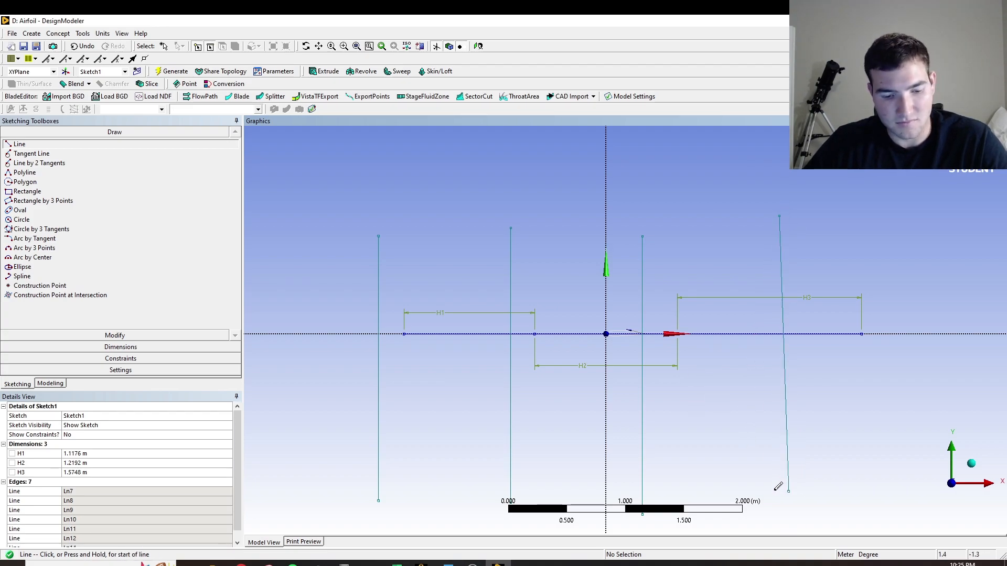
key(ctrl+z)
click(755, 186)
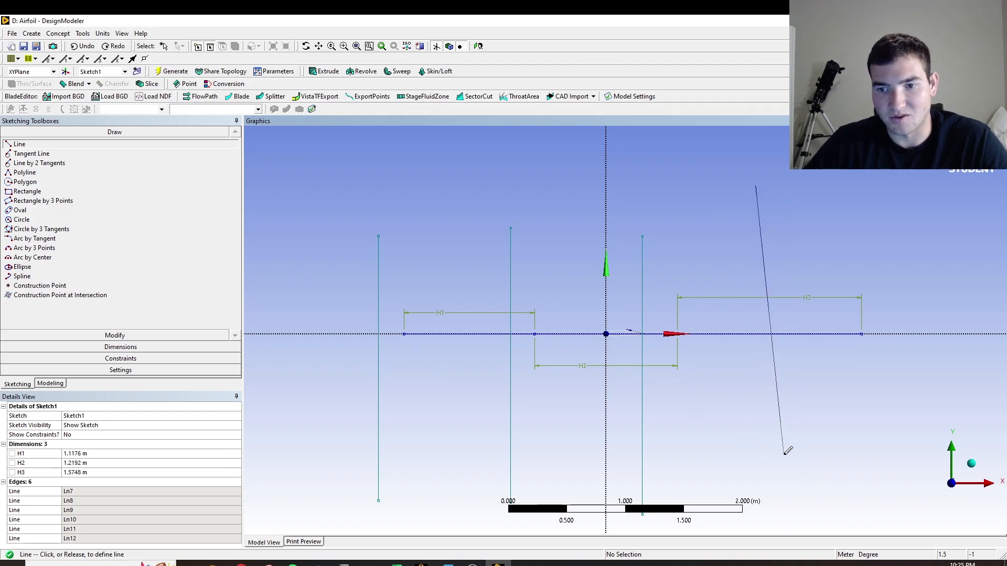
click(755, 460)
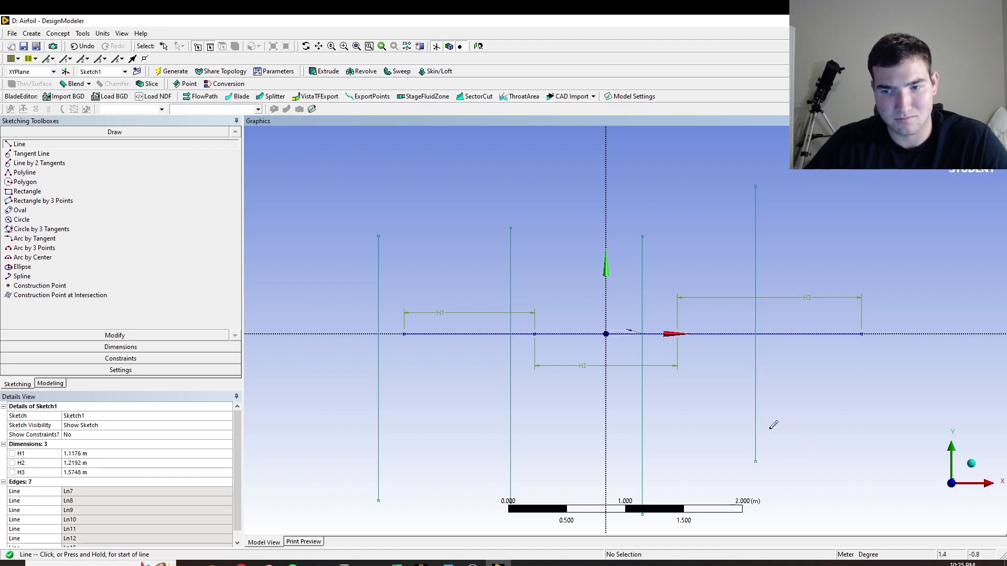
key(ctrl+z)
- Sketch a fourth vertical line about 2.2 m long crossing the 1.5748 m line on the X axis
click(761, 226)
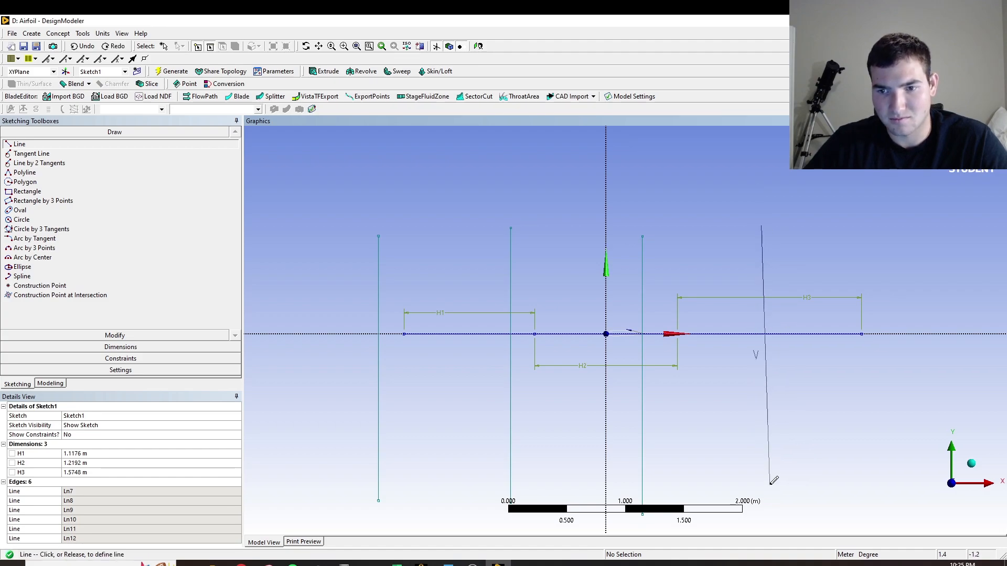
click(770, 483)
scroll(605, 386, down, 2)
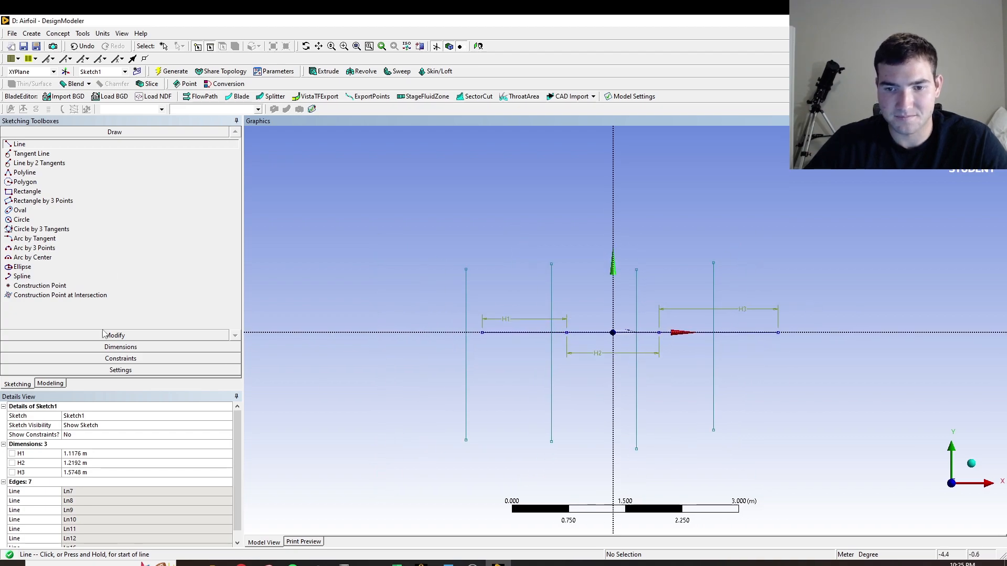
key(Escape)
- Apply Midpoint constraints centering the four vertical lines, in order, on the four endpoints of the horizontal line chain
click(114, 357)
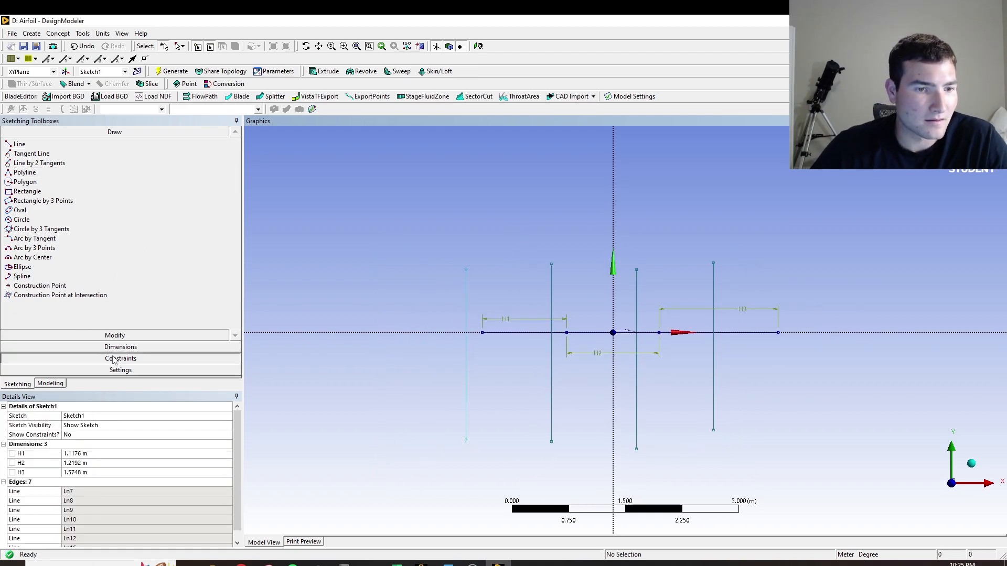
click(58, 235)
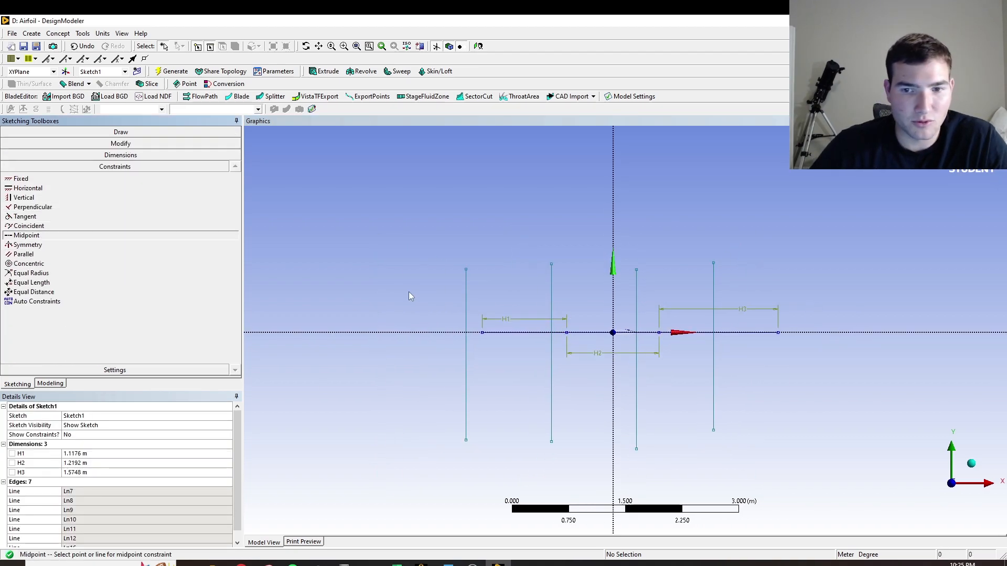
click(466, 297)
click(482, 333)
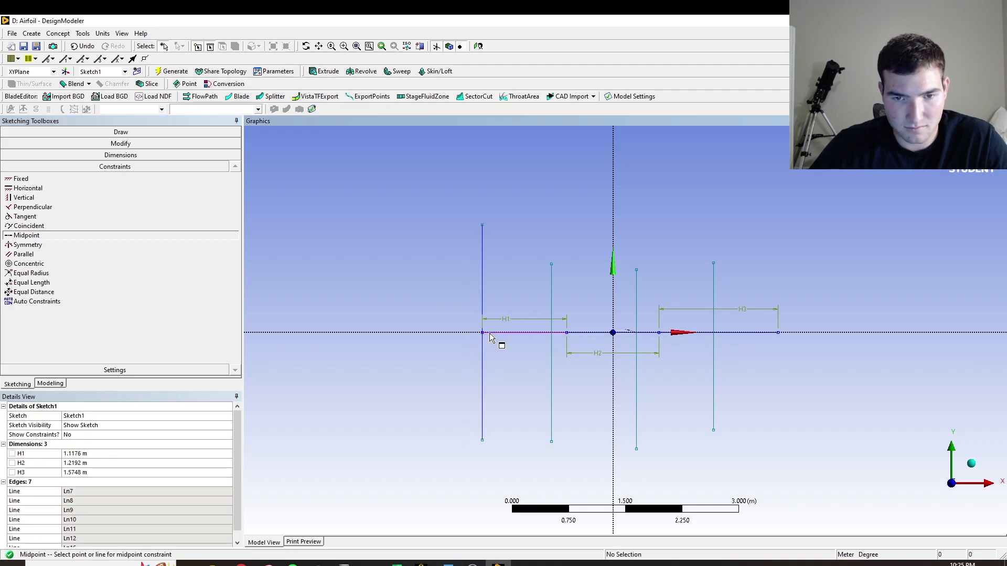
click(553, 292)
click(588, 333)
click(635, 299)
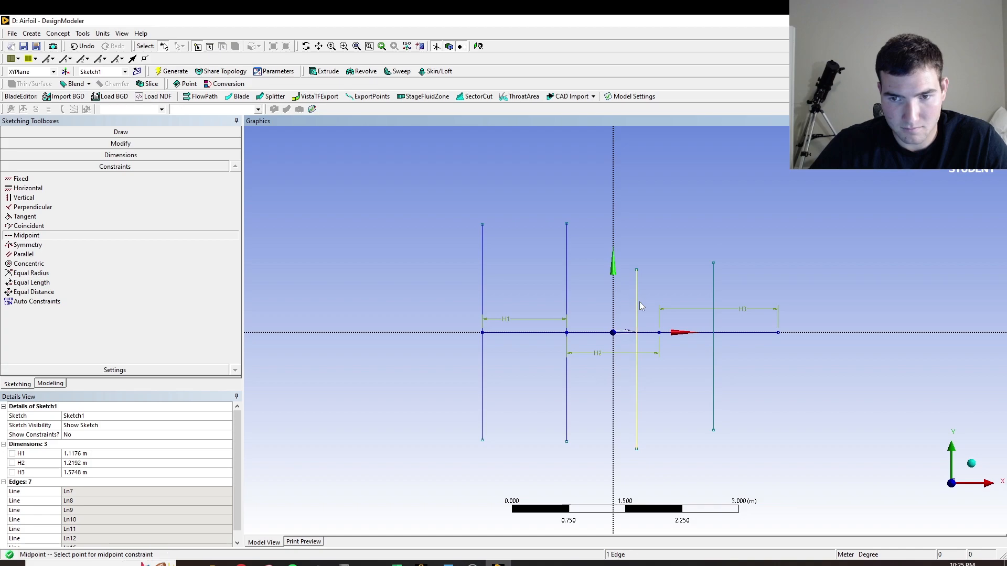
click(660, 333)
click(714, 298)
click(778, 333)
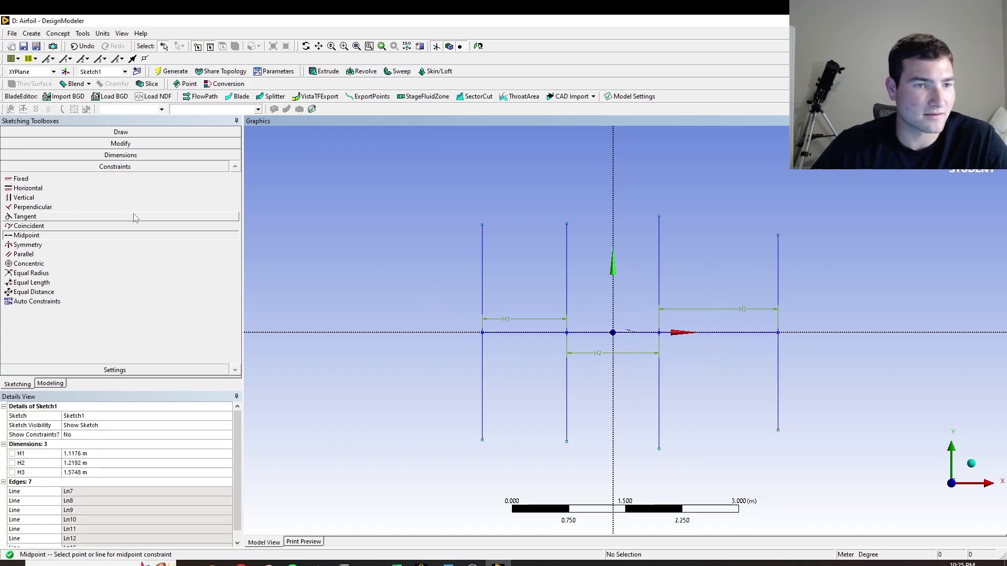
- Add a vertical length dimension to each of the four vertical lines
click(86, 155)
click(482, 284)
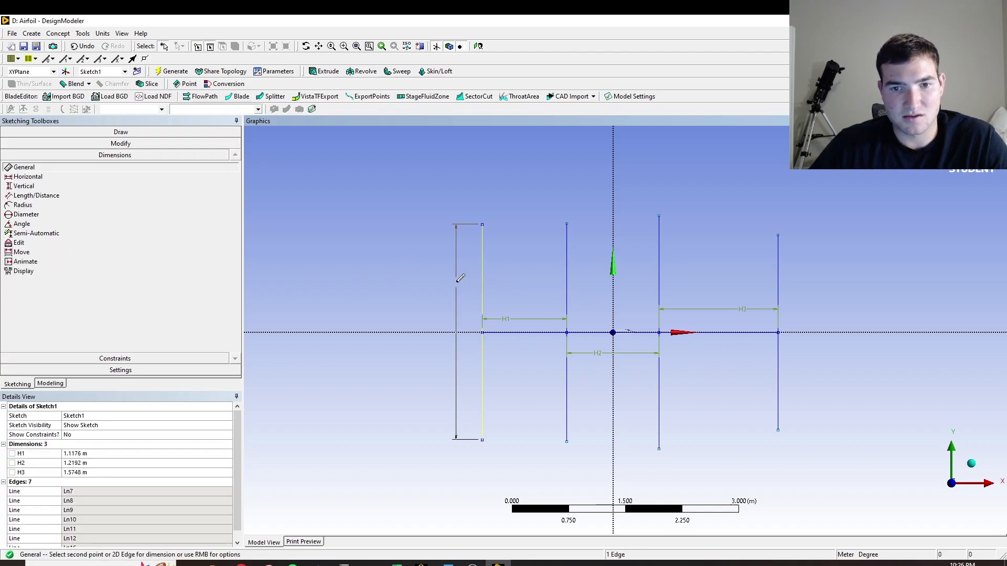
click(428, 280)
click(567, 281)
click(557, 277)
click(658, 278)
click(646, 277)
click(778, 268)
click(756, 268)
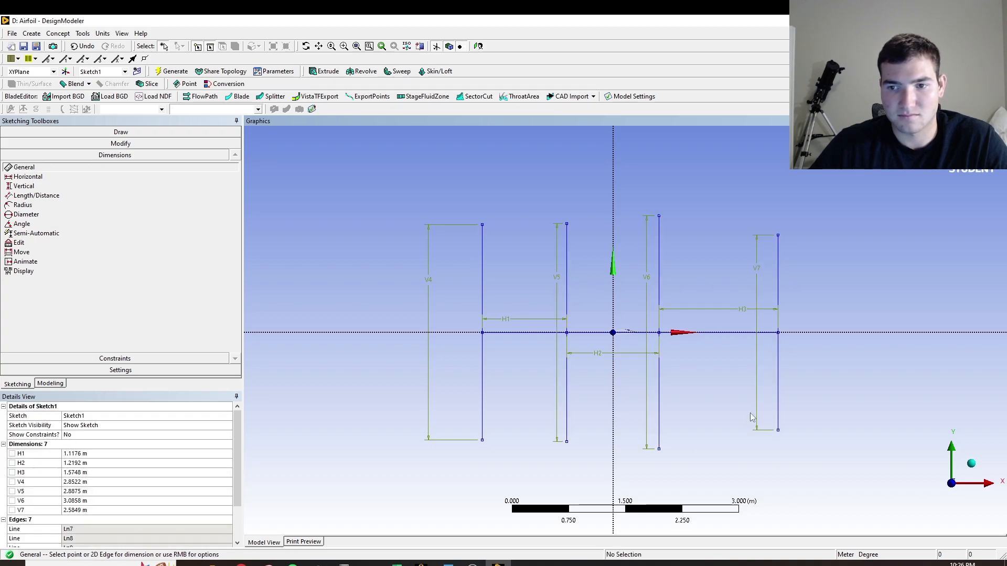
- Set the length of the vertical line at the negative X end of the chain to 1.6256 m
click(78, 482)
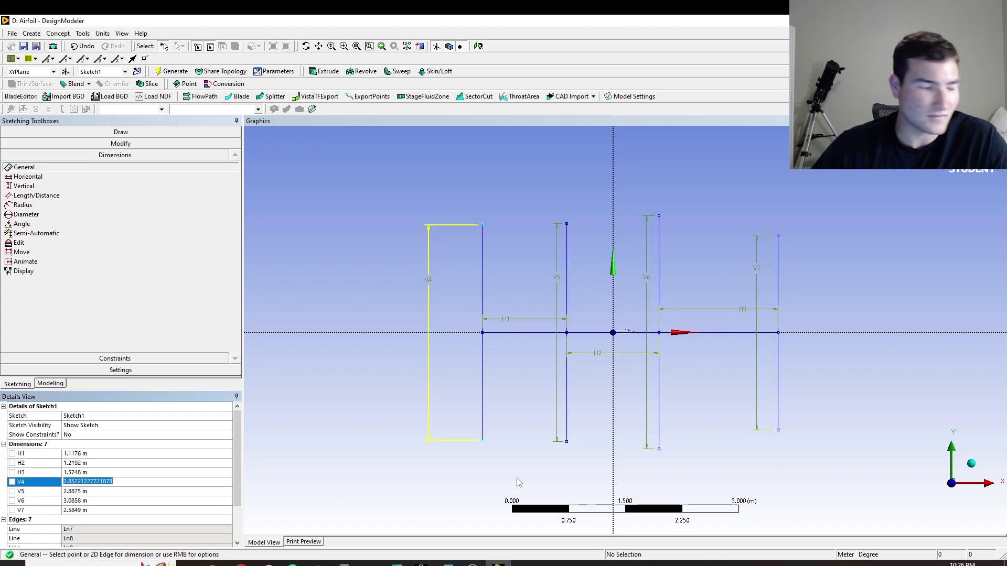
text(1.)
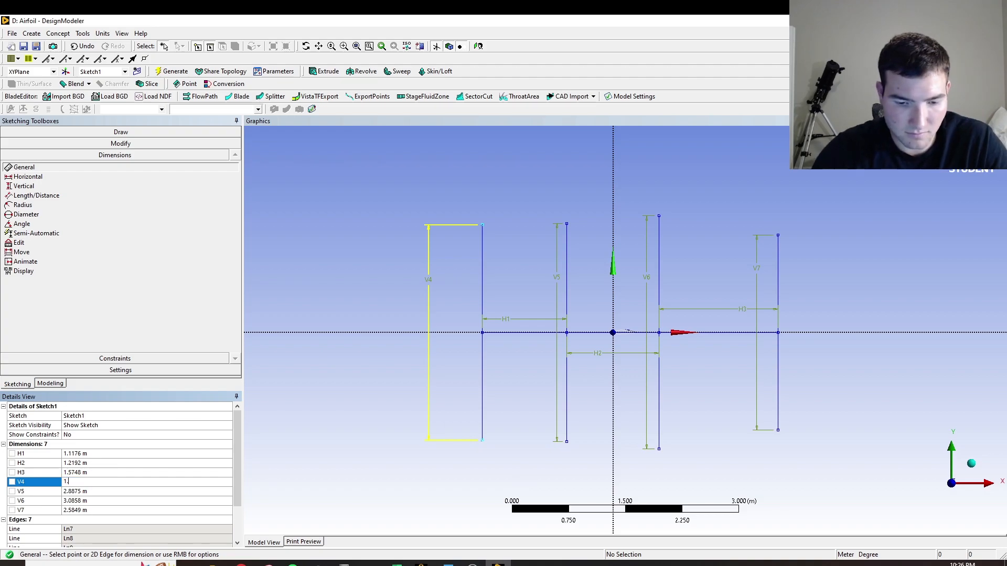
text(6)
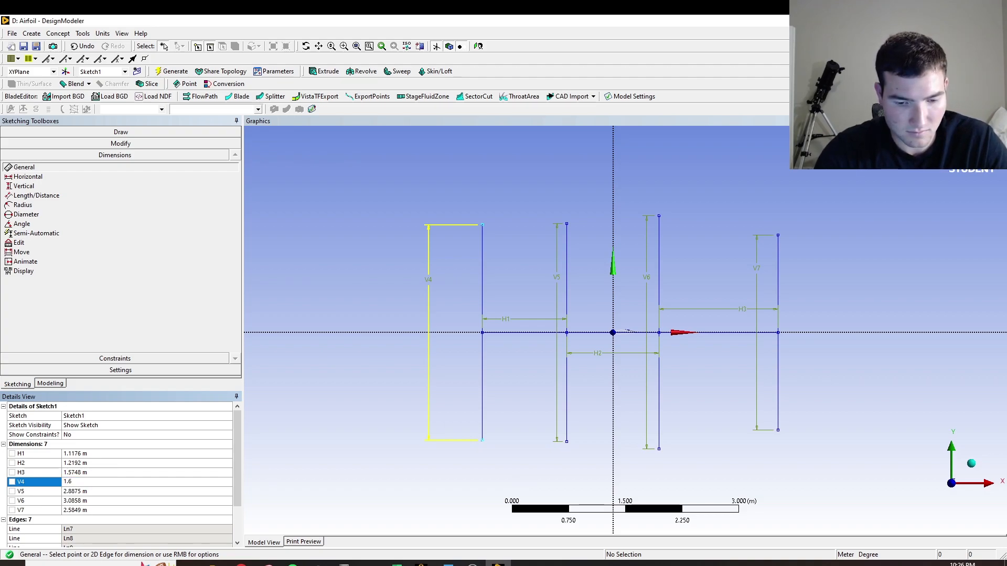
text(256)
key(Return)
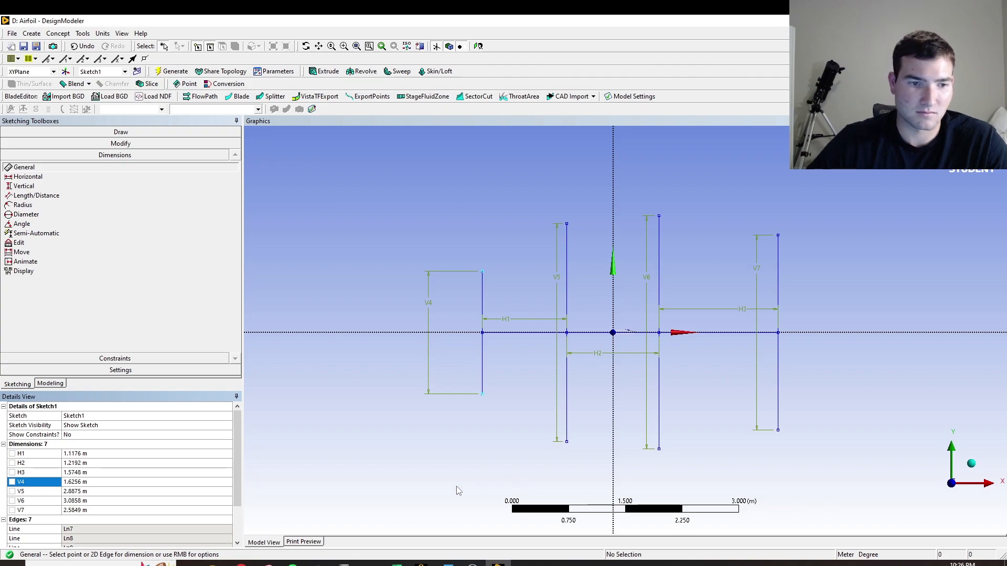
- Set the lengths of the two middle vertical lines to 0.6096 m each
click(82, 491)
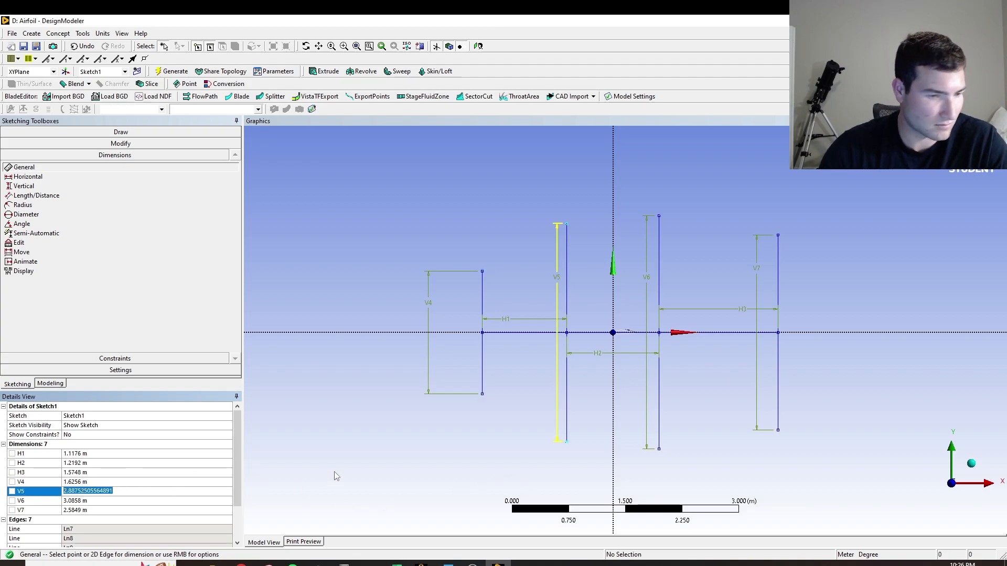
text(0.6096)
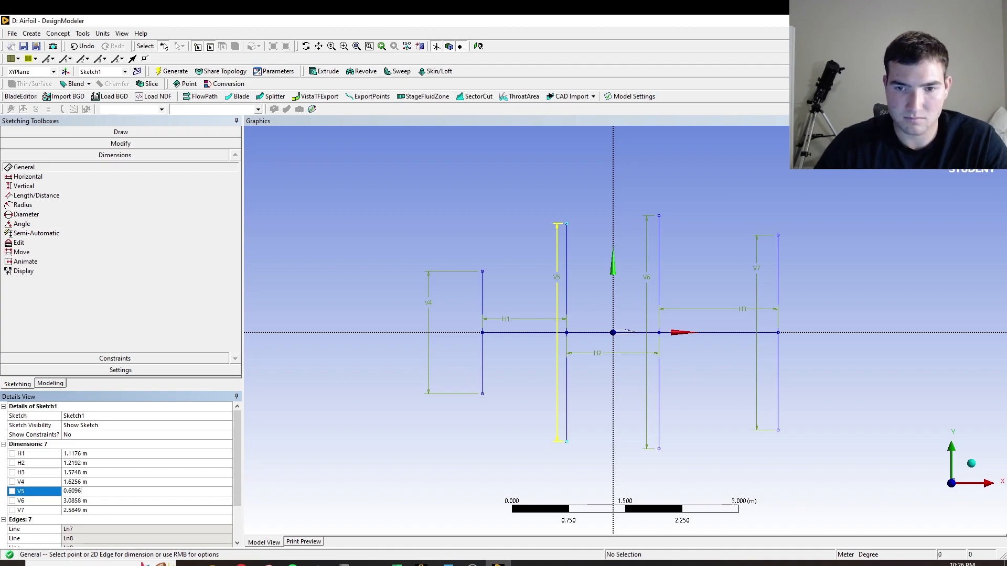
key(Return)
click(83, 501)
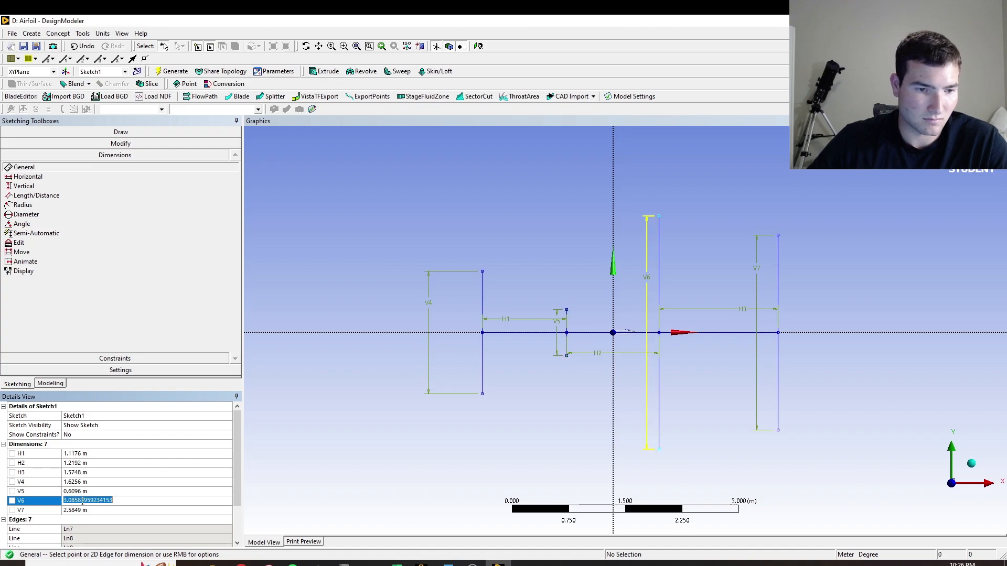
text(0.6096)
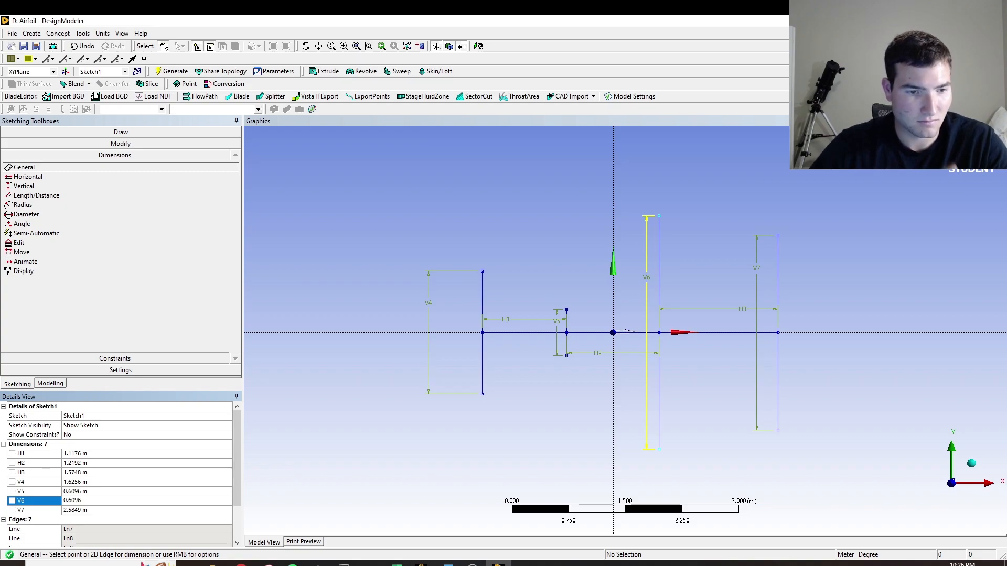
key(Return)
- Set the length of the vertical line at the positive X end of the chain to 0.889 m
click(75, 512)
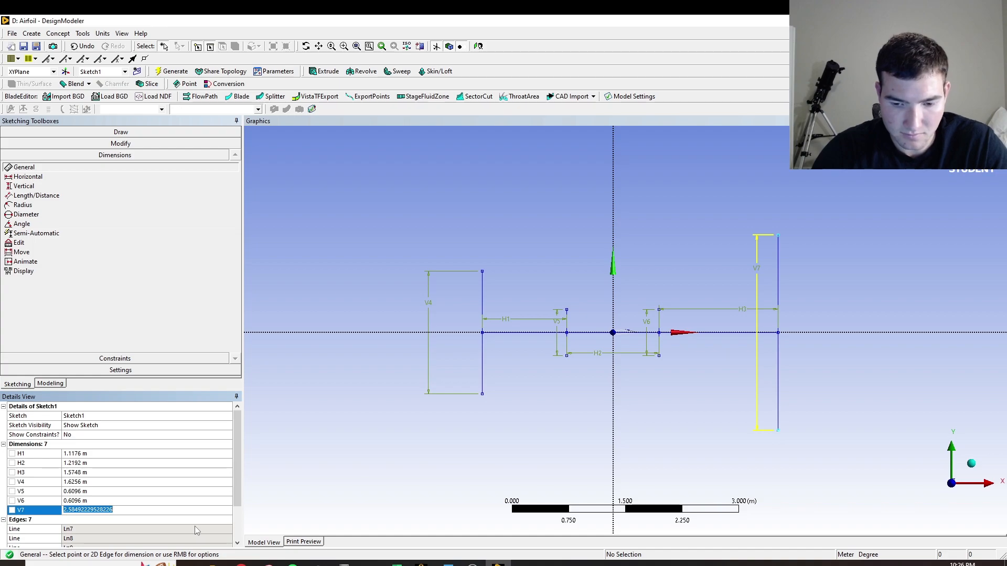
text(0.889)
key(Return)
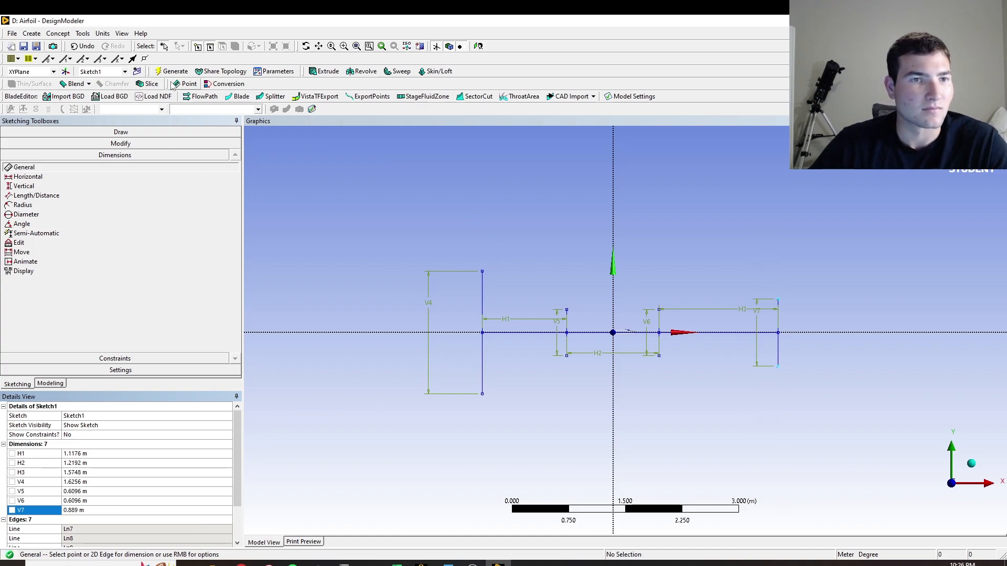
- Draw three lines joining the upper endpoints of the four vertical lines, forming the tunnel's upper wall
click(87, 132)
click(49, 145)
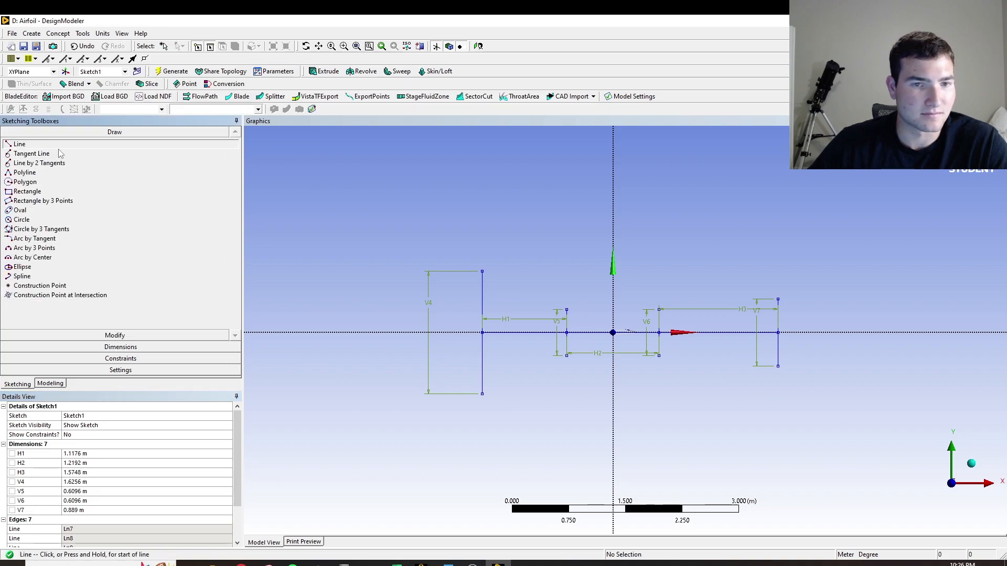
click(481, 271)
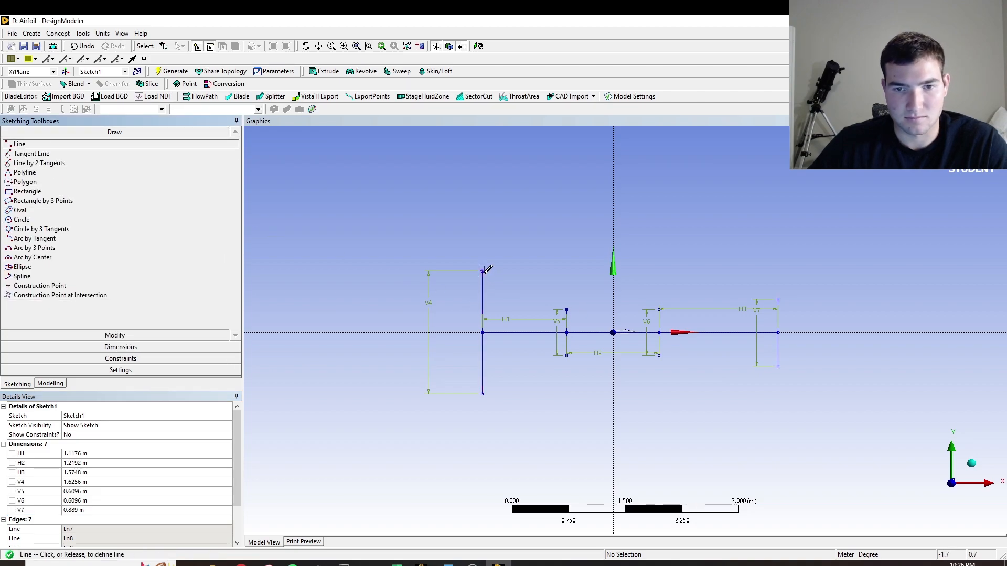
click(567, 309)
click(566, 308)
click(659, 310)
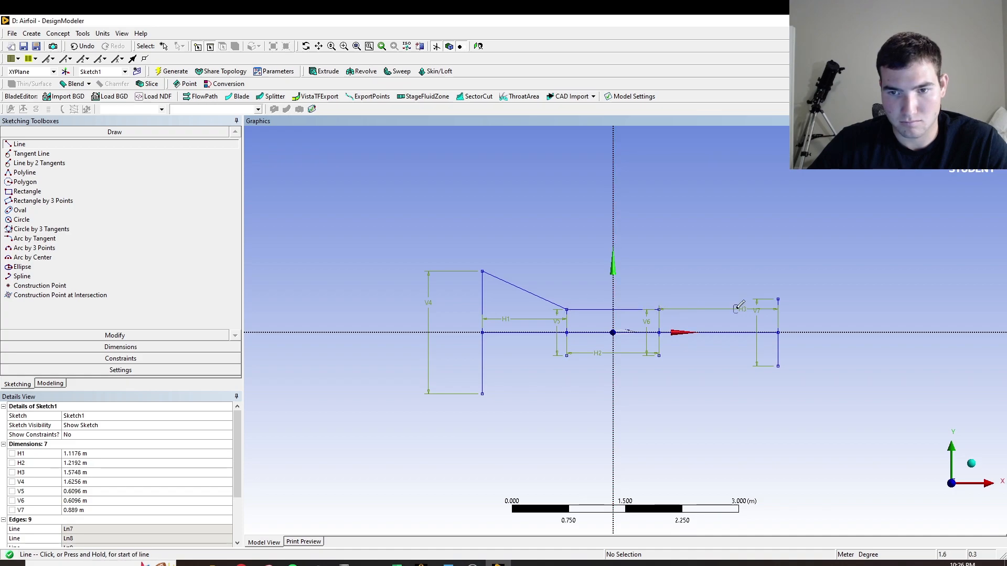
click(659, 309)
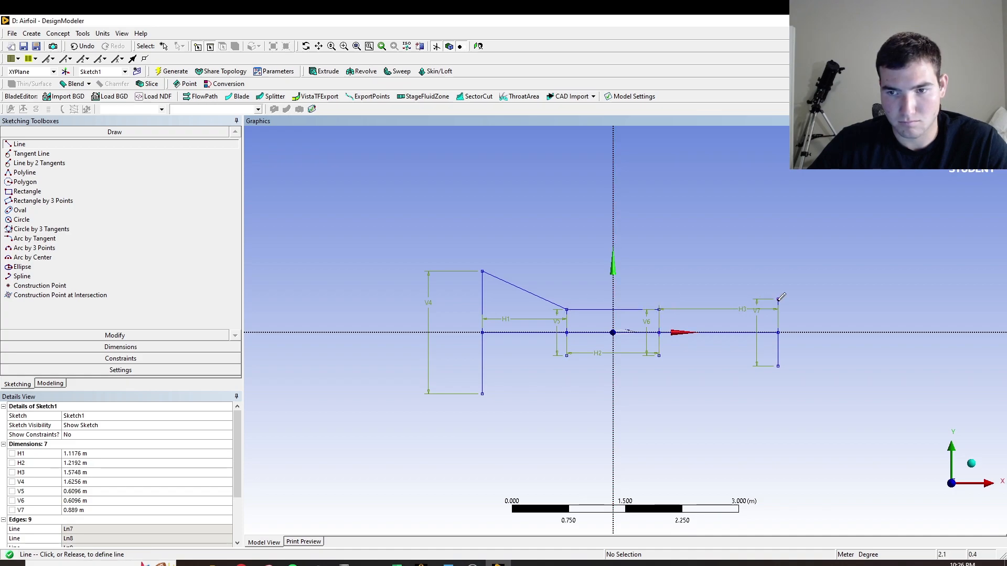
click(778, 300)
- Draw three lines joining the lower endpoints of the four vertical lines, forming the tunnel's lower wall
click(779, 366)
click(659, 355)
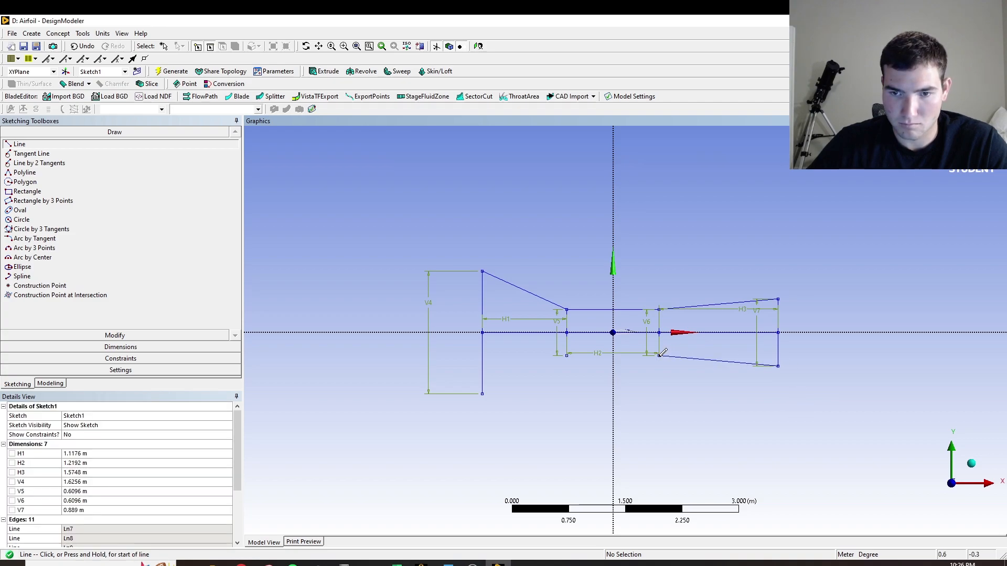
click(659, 355)
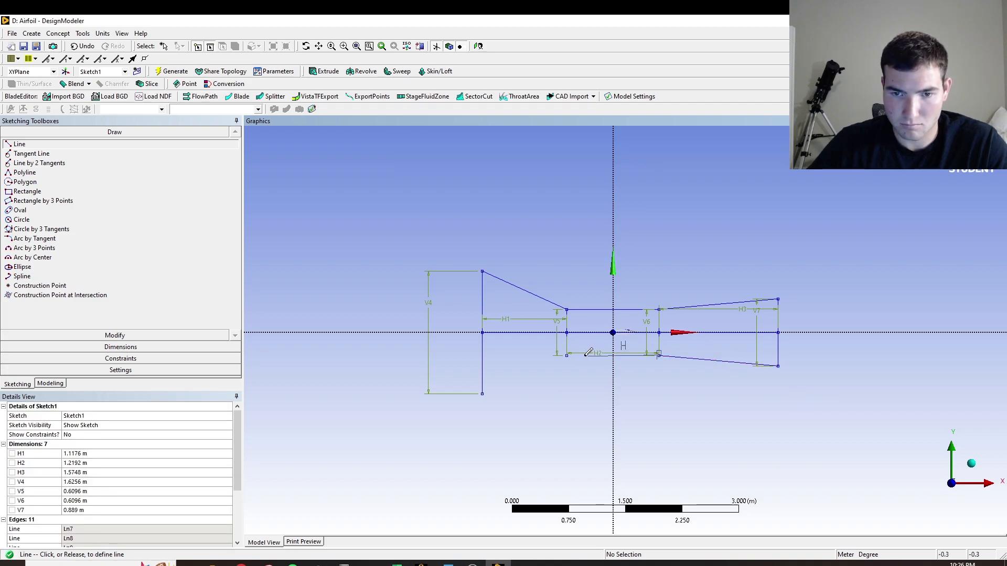
click(567, 355)
click(567, 355)
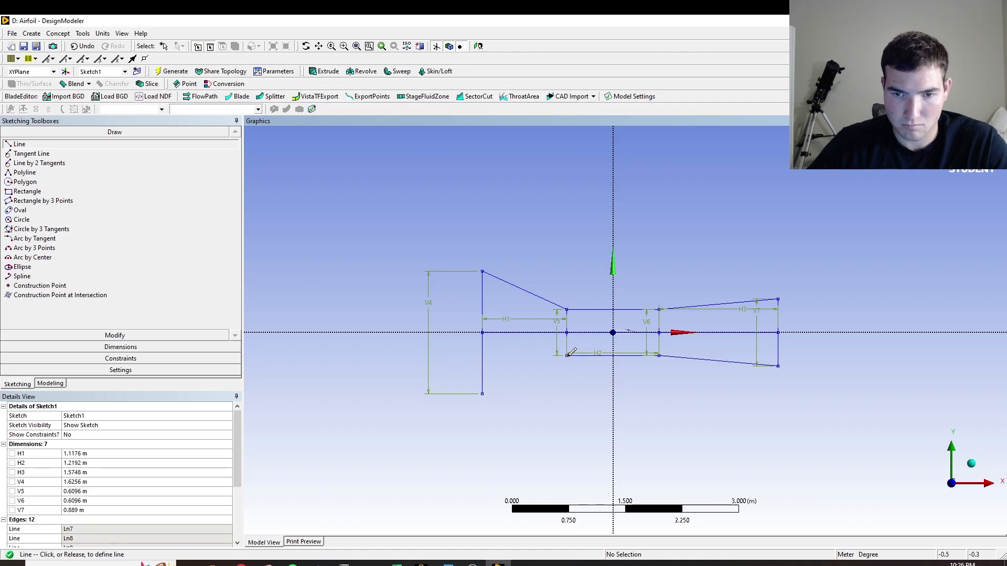
click(482, 394)
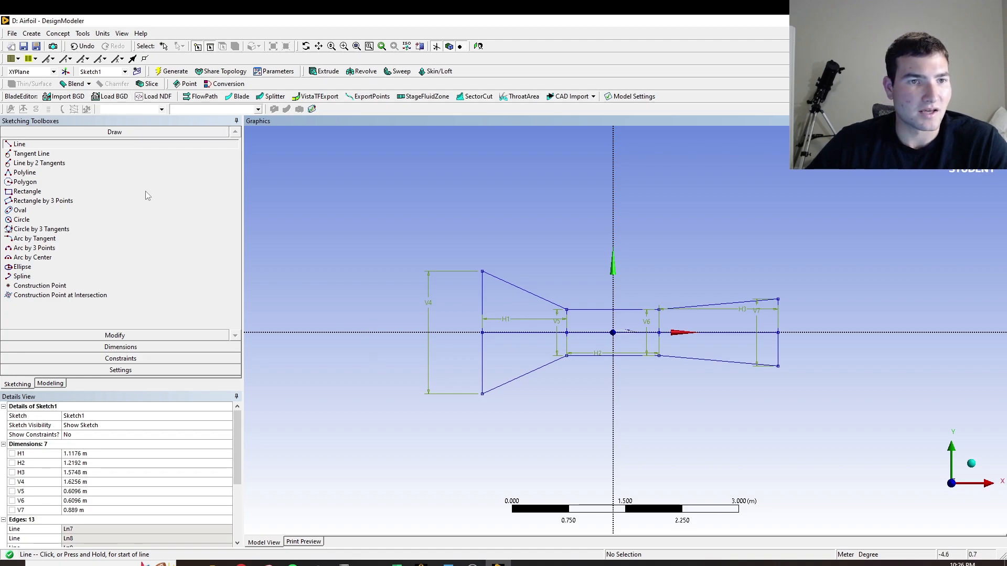
- Delete the 1.1176 m and 1.2192 m centerline segments and the interior vertical line between them
key(Escape)
click(532, 332)
key(Delete)
click(566, 327)
key(Delete)
click(581, 334)
key(Delete)
- Delete the remaining interior vertical line, the 0.889 m height dimension and the 1.5748 m centerline segment
click(657, 329)
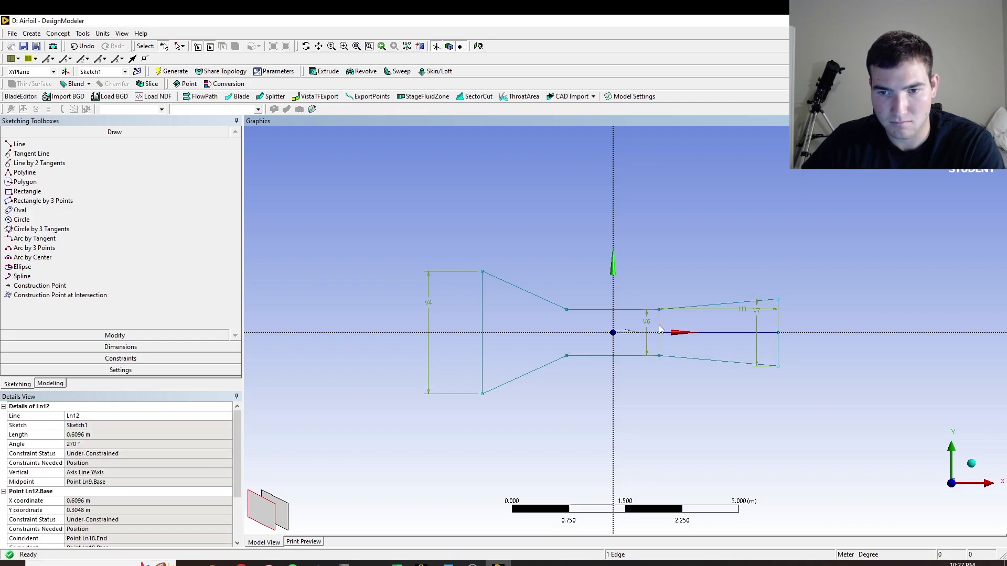
key(Delete)
click(757, 326)
key(Delete)
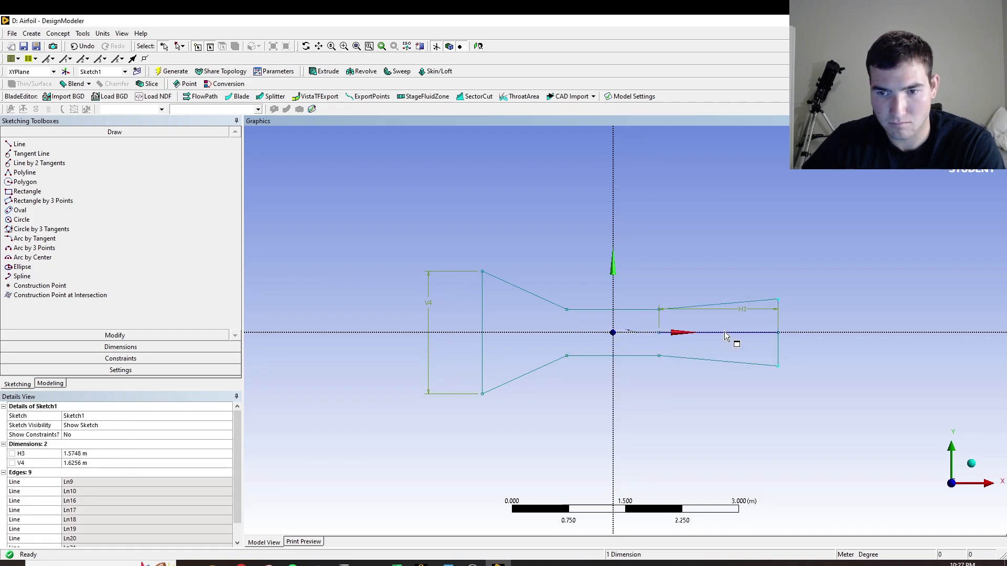
click(722, 333)
key(Delete)
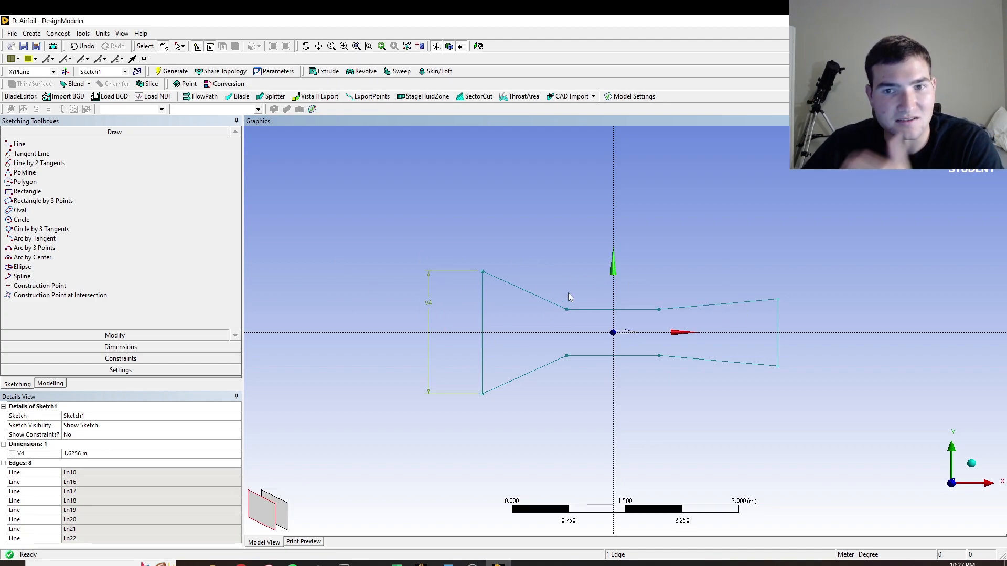
- Examine the airfoil at the origin up close, highlighting the tunnel sketch and the curve made from the coordinates file
scroll(654, 350, down, 2)
scroll(629, 331, up, 10)
scroll(601, 394, up, 8)
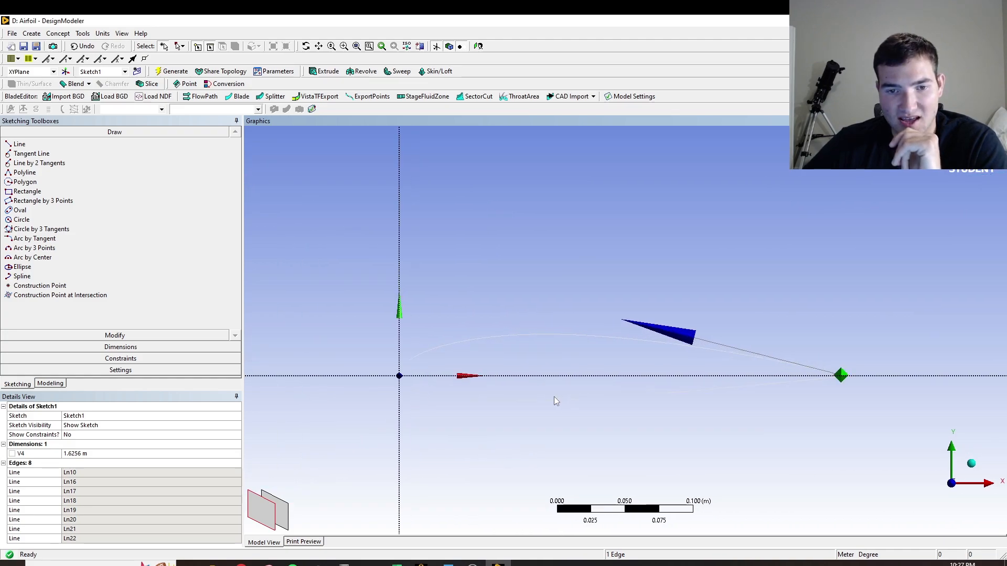
scroll(524, 419, down, 1)
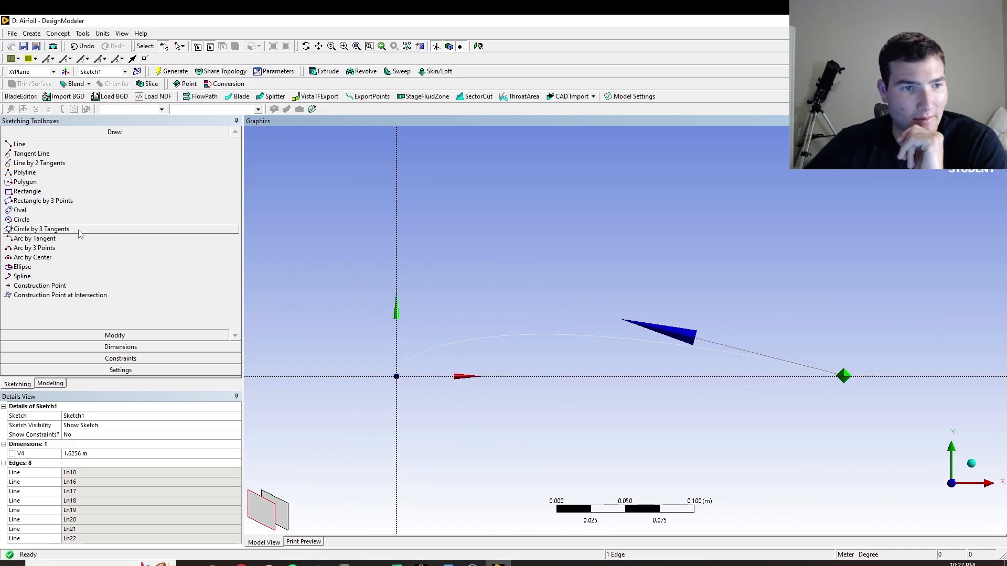
click(62, 385)
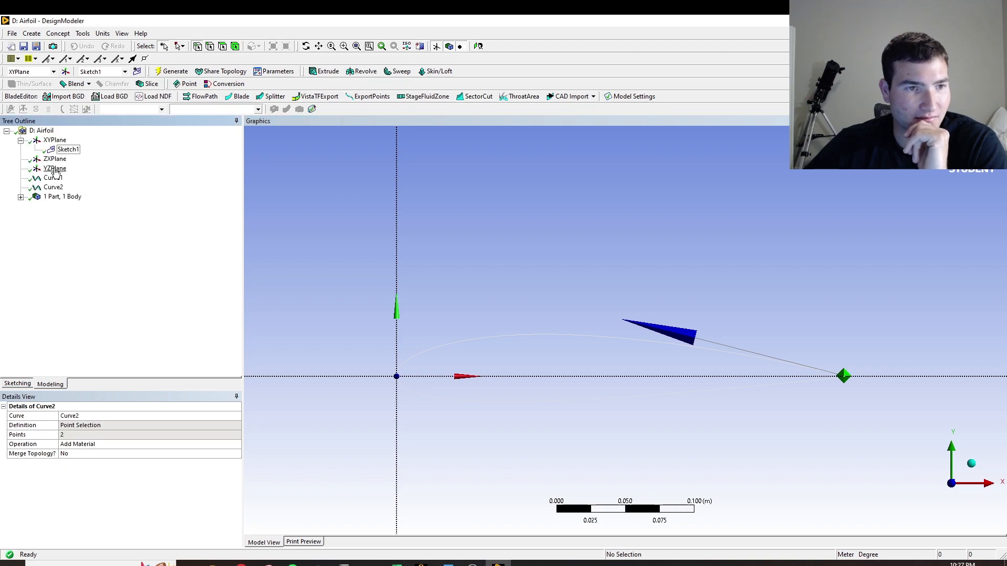
click(62, 151)
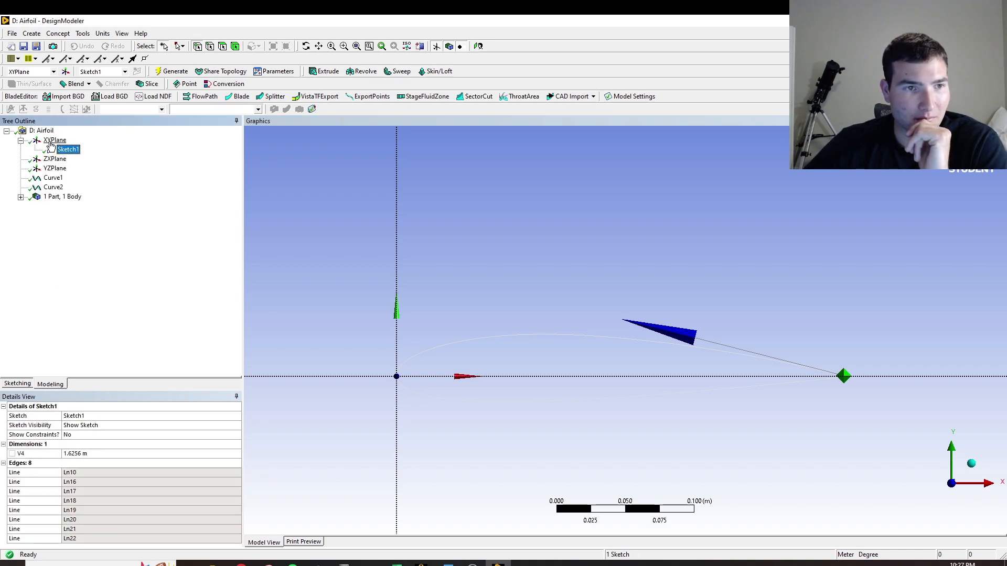
click(53, 179)
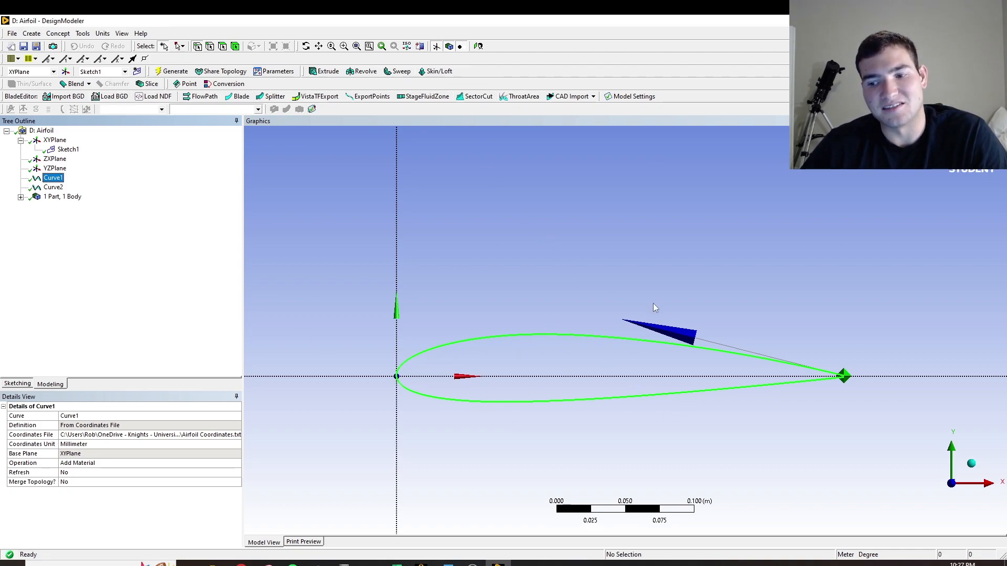
scroll(653, 307, down, 2)
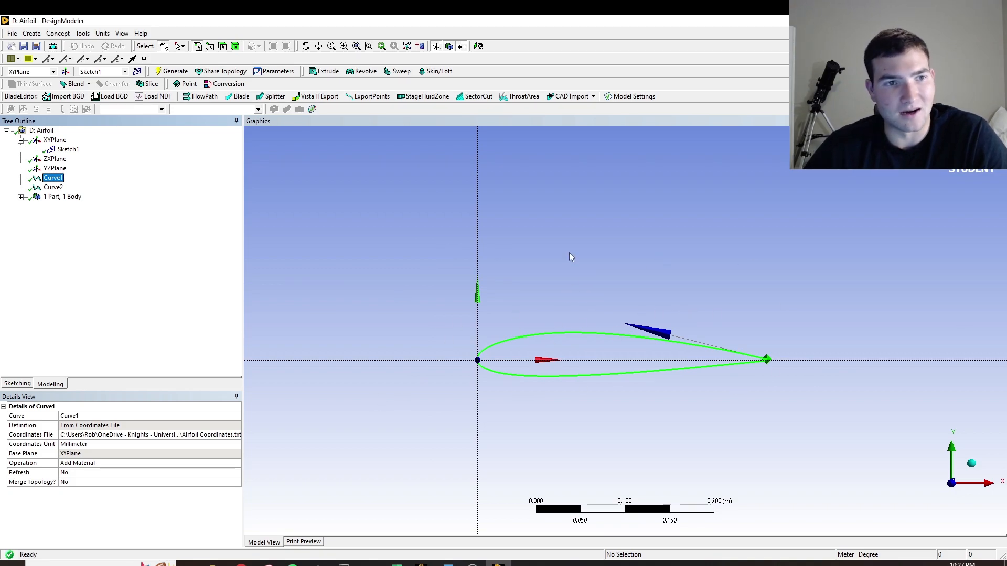
- Check the Facet Quality setting in the DesignModeler graphics options
click(83, 33)
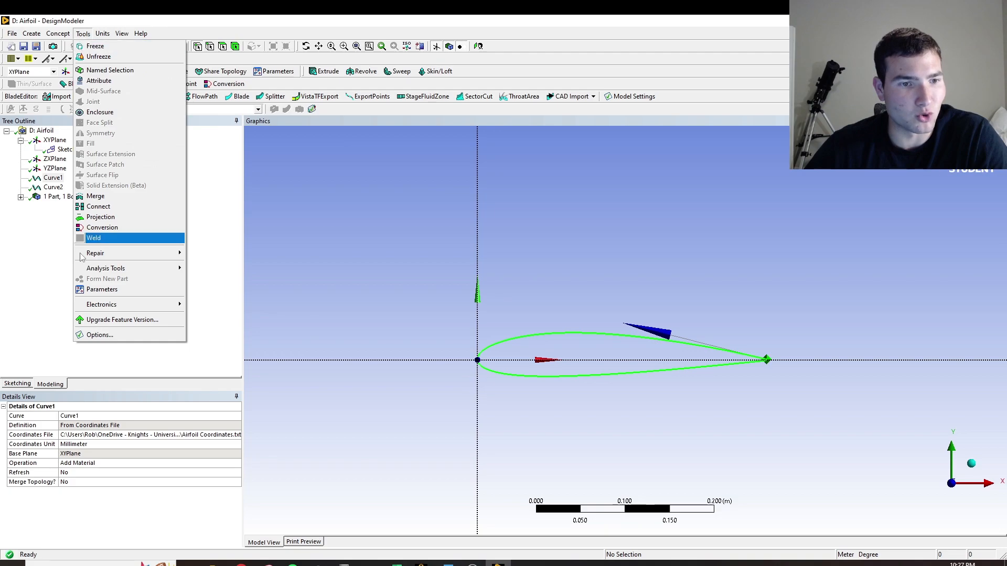
click(142, 334)
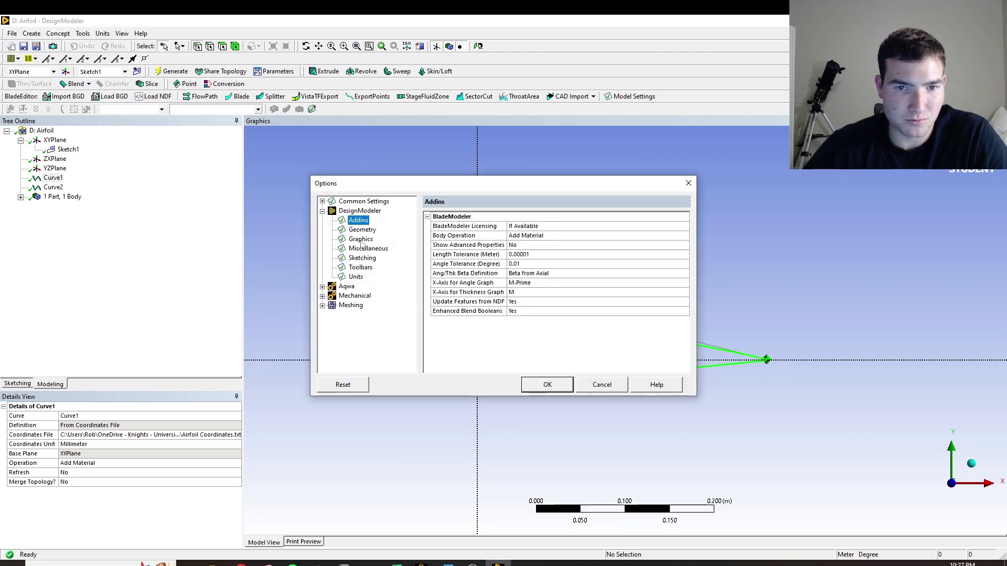
click(362, 202)
click(361, 212)
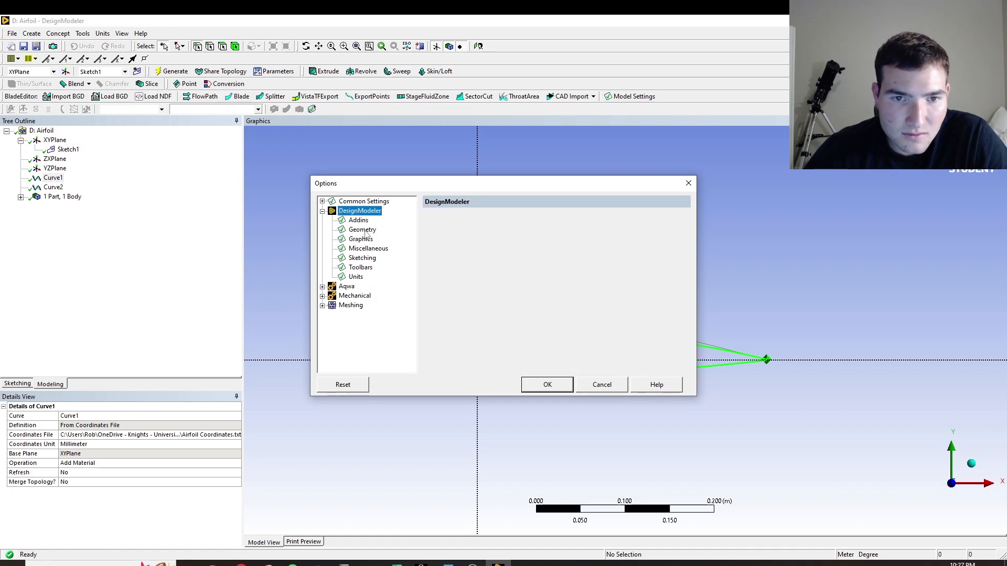
click(360, 240)
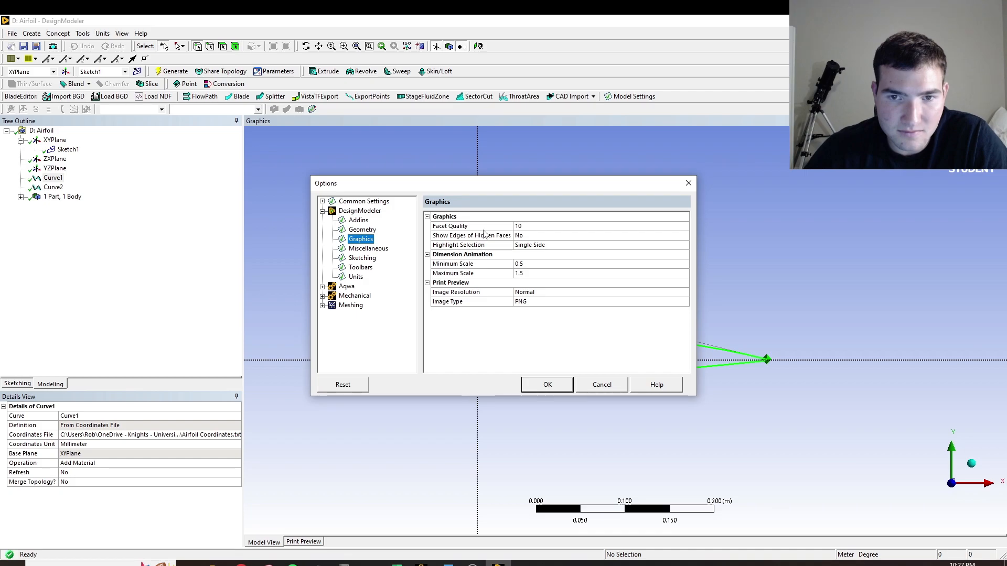
click(449, 227)
click(526, 228)
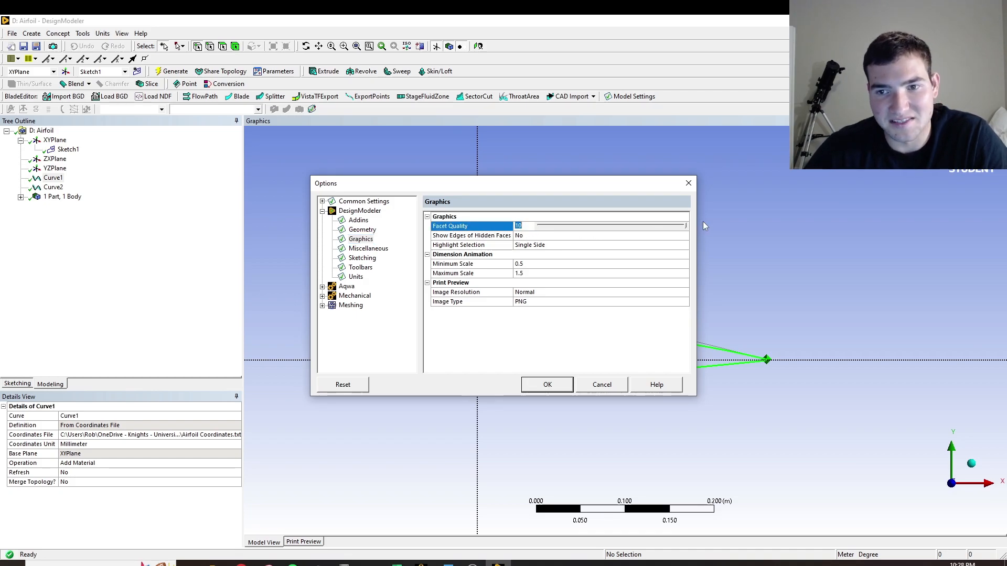
click(546, 384)
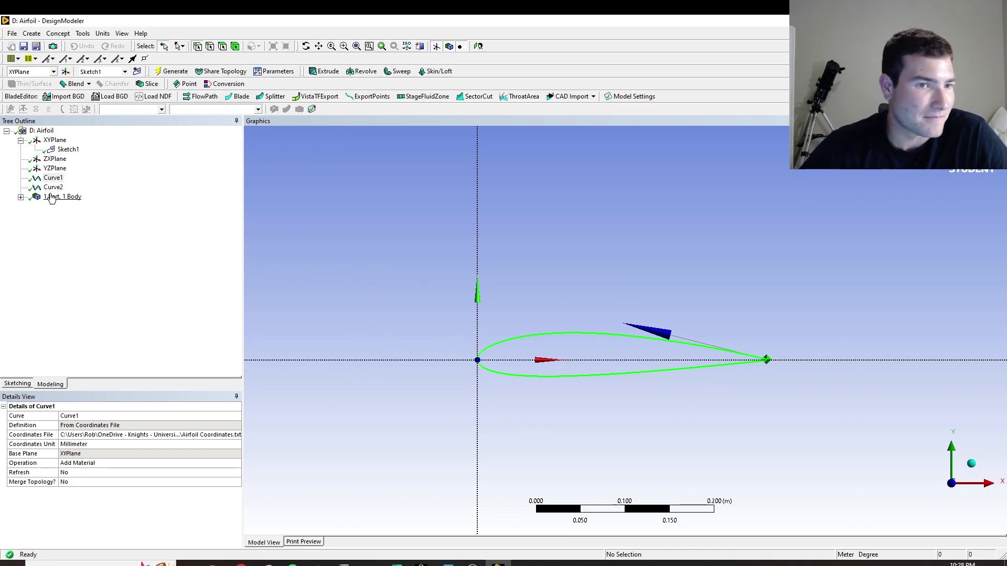
scroll(644, 319, down, 5)
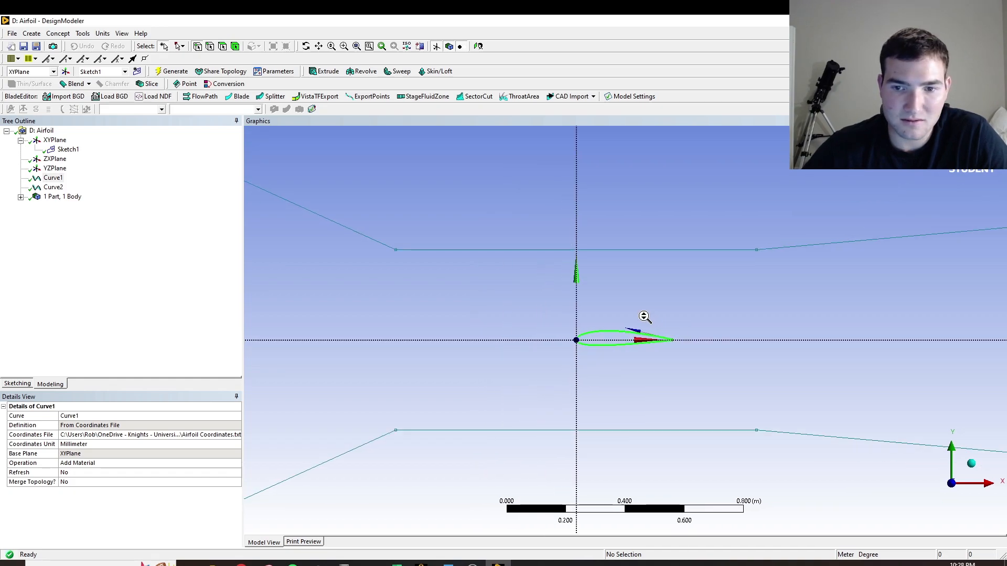
scroll(738, 344, down, 2)
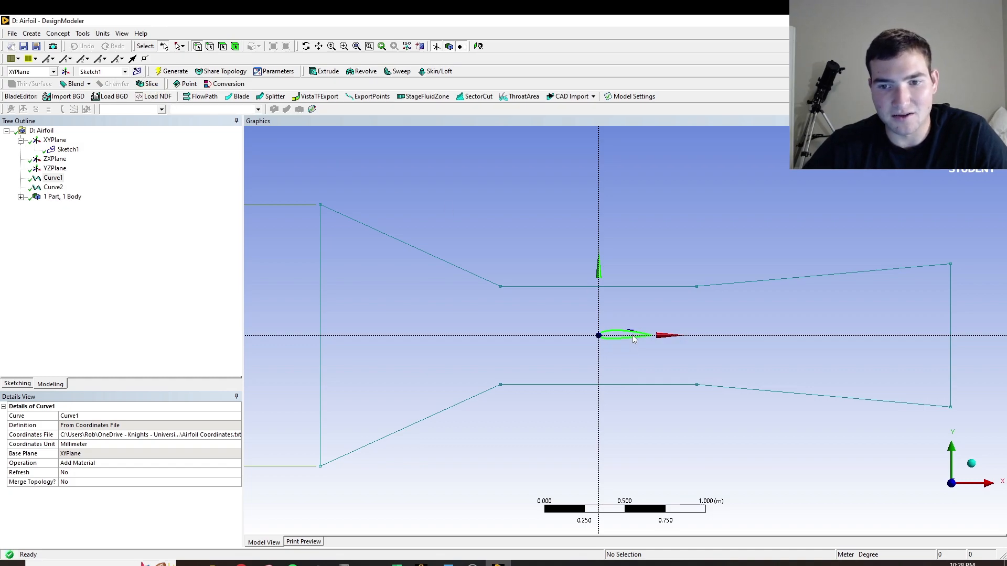
click(187, 84)
click(234, 449)
click(236, 445)
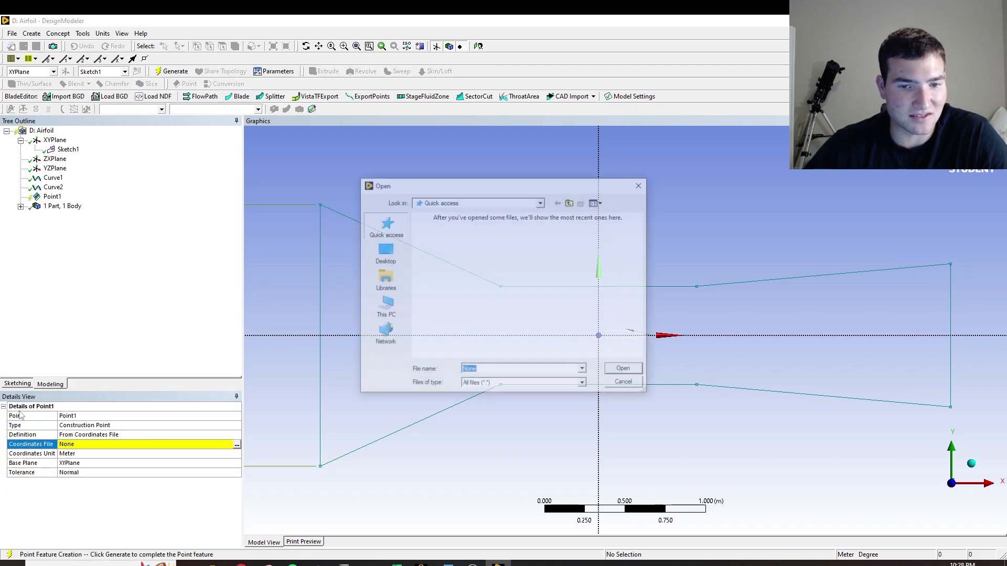
click(641, 184)
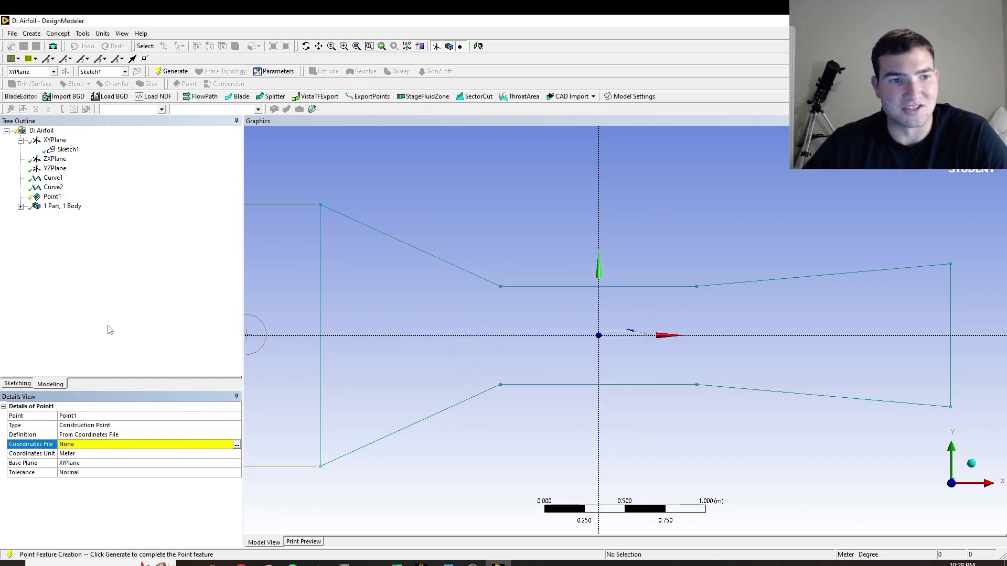
click(52, 196)
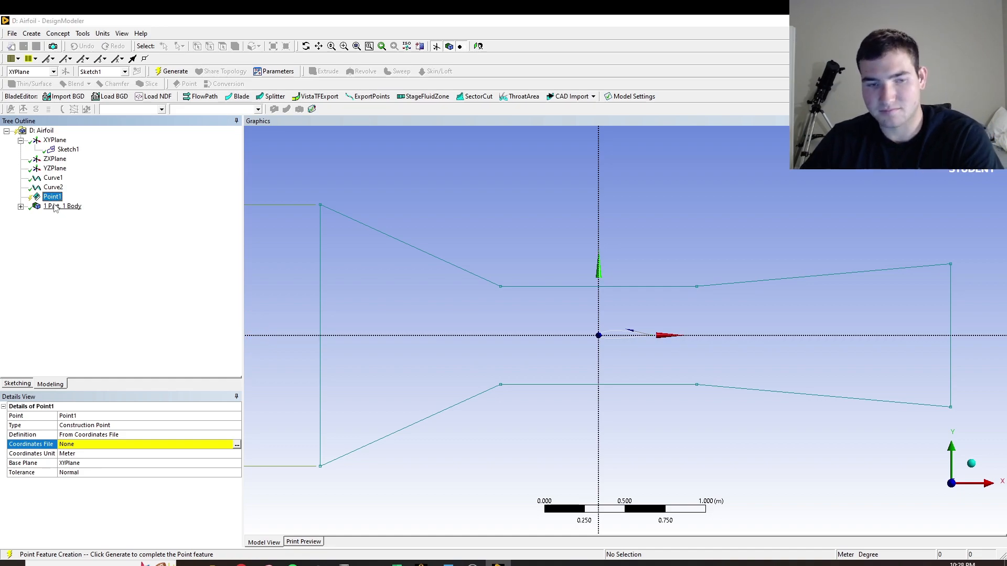
key(Delete)
click(458, 334)
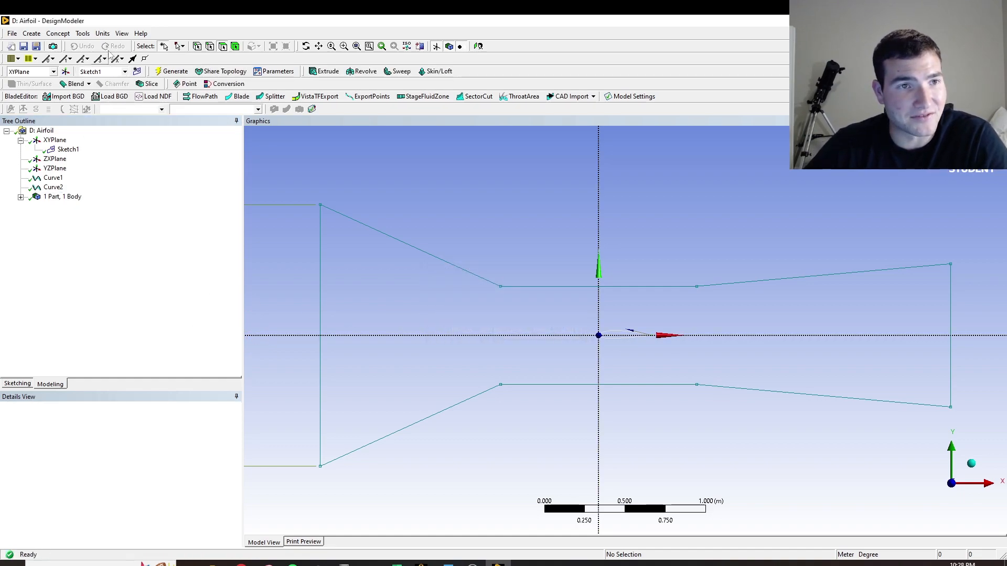
click(58, 34)
click(70, 78)
click(221, 426)
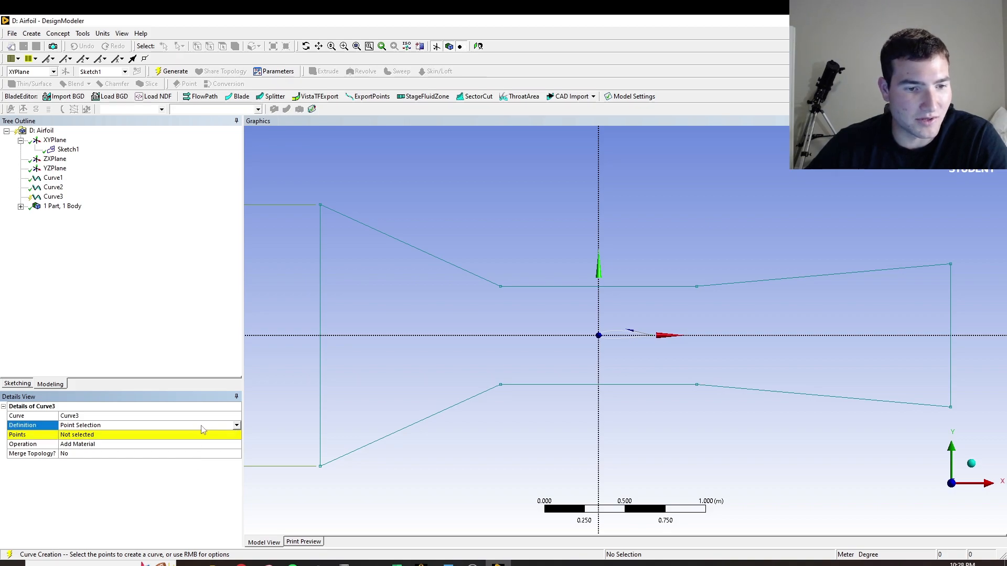
click(236, 426)
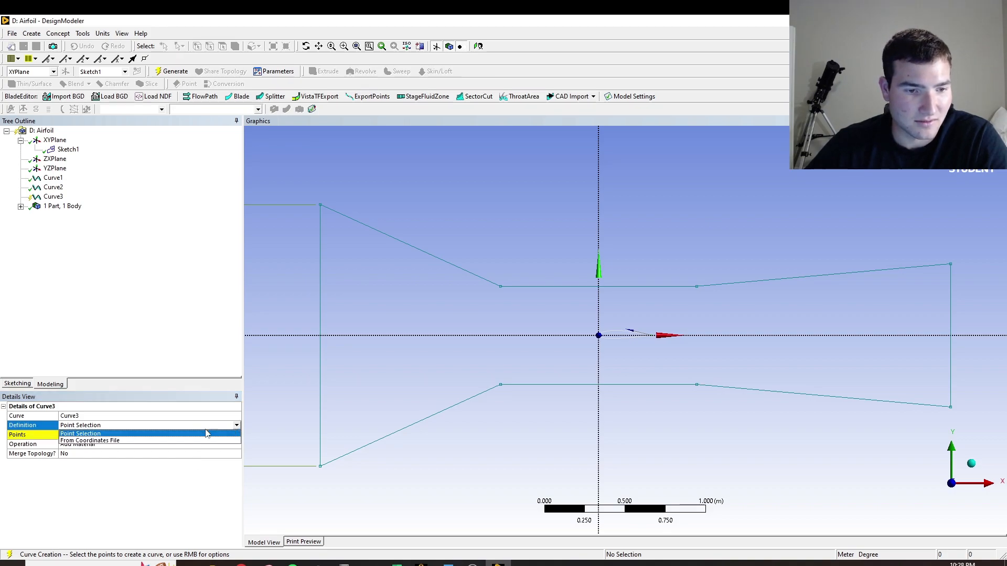
click(146, 440)
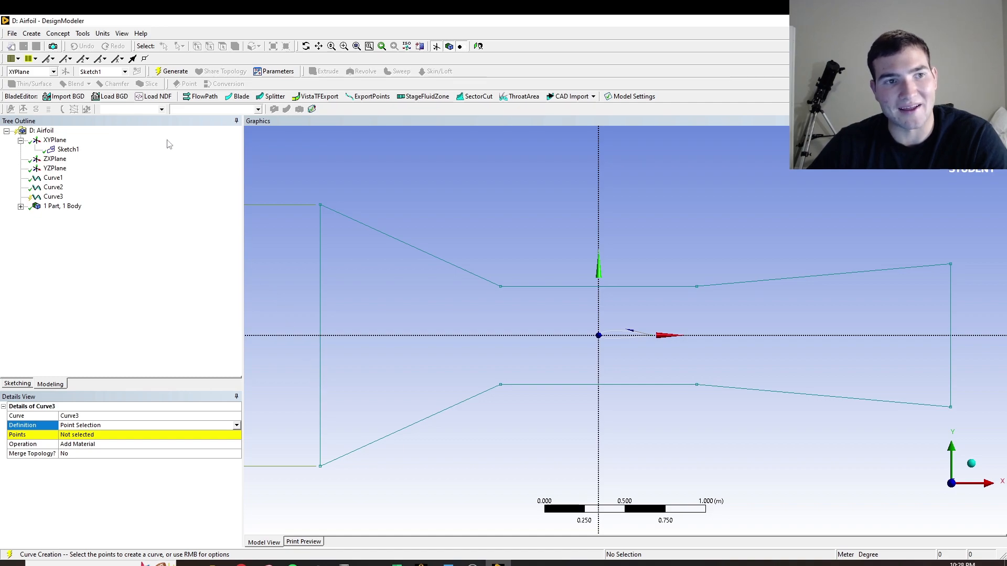
click(54, 198)
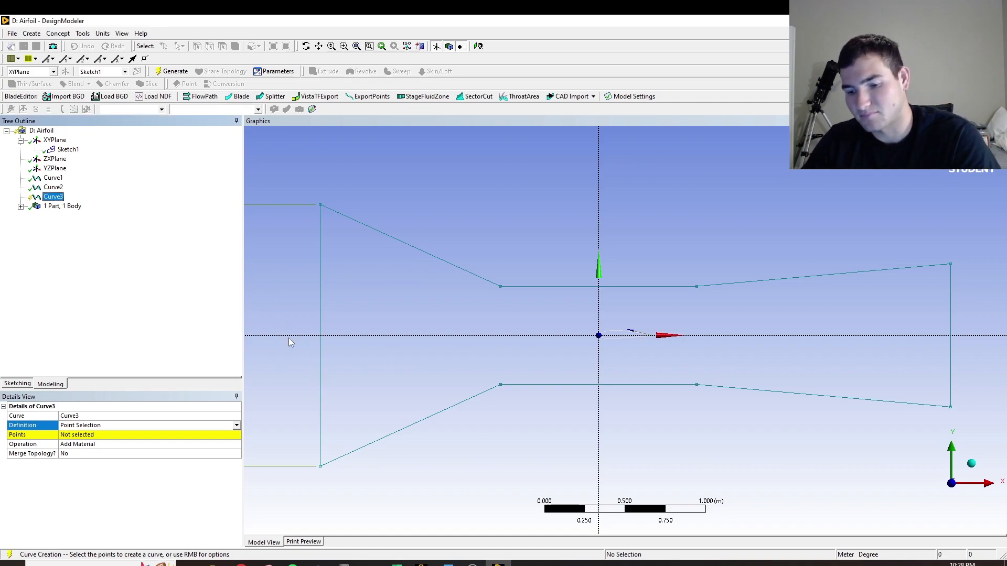
key(Delete)
click(482, 330)
scroll(709, 334, down, 3)
scroll(710, 330, up, 4)
scroll(657, 319, down, 8)
scroll(632, 315, up, 6)
scroll(781, 307, down, 5)
scroll(755, 312, up, 1)
scroll(756, 311, up, 1)
- Generate a surface from edges using the airfoil curve and the short trailing-edge line as its two edges
click(58, 33)
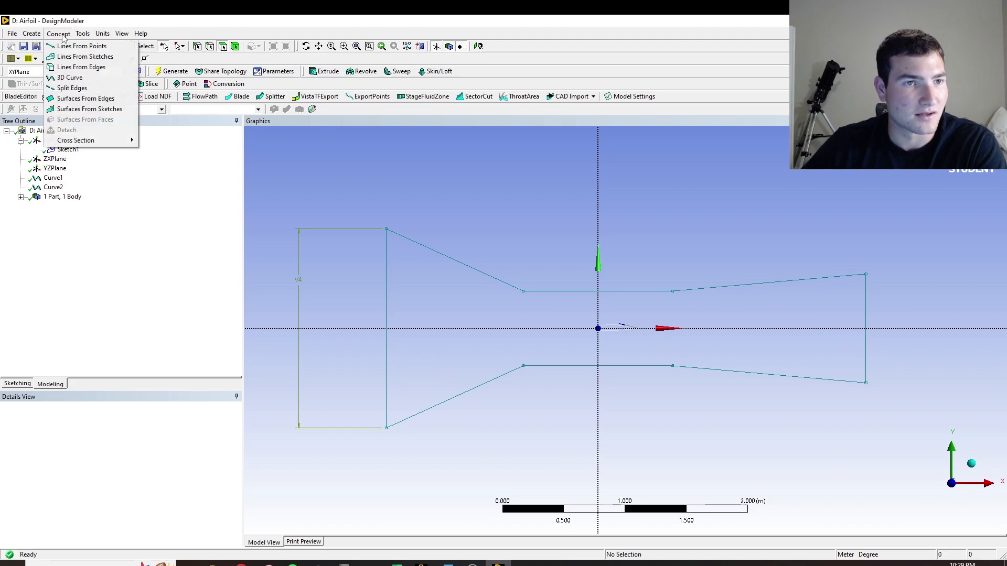
click(76, 98)
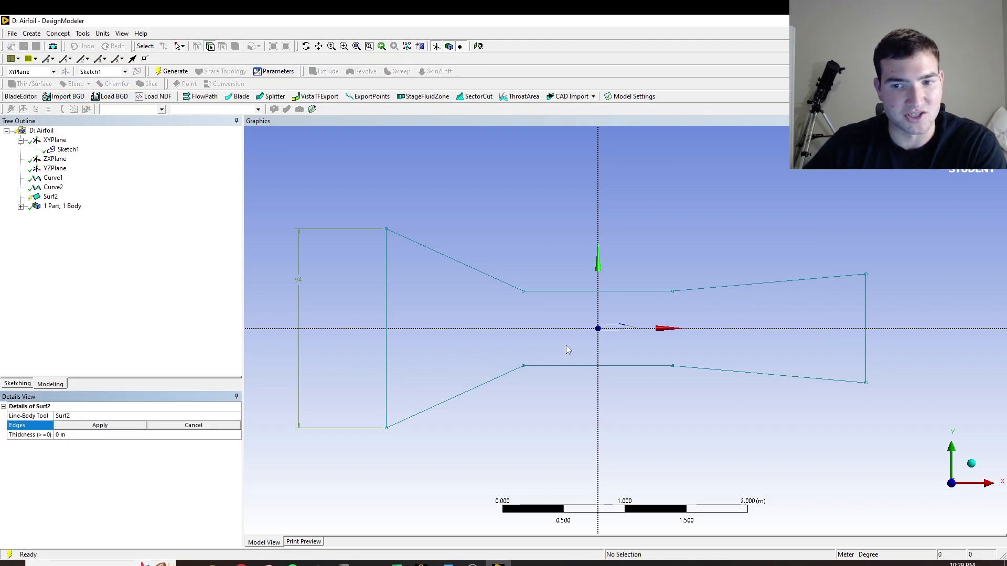
click(612, 328)
scroll(674, 337, down, 2)
scroll(674, 337, up, 10)
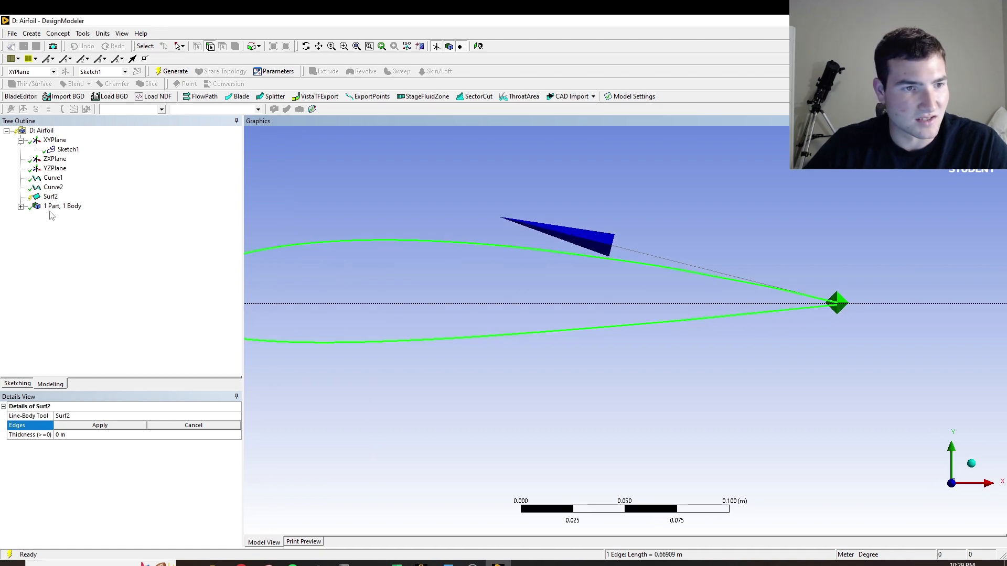
click(60, 188)
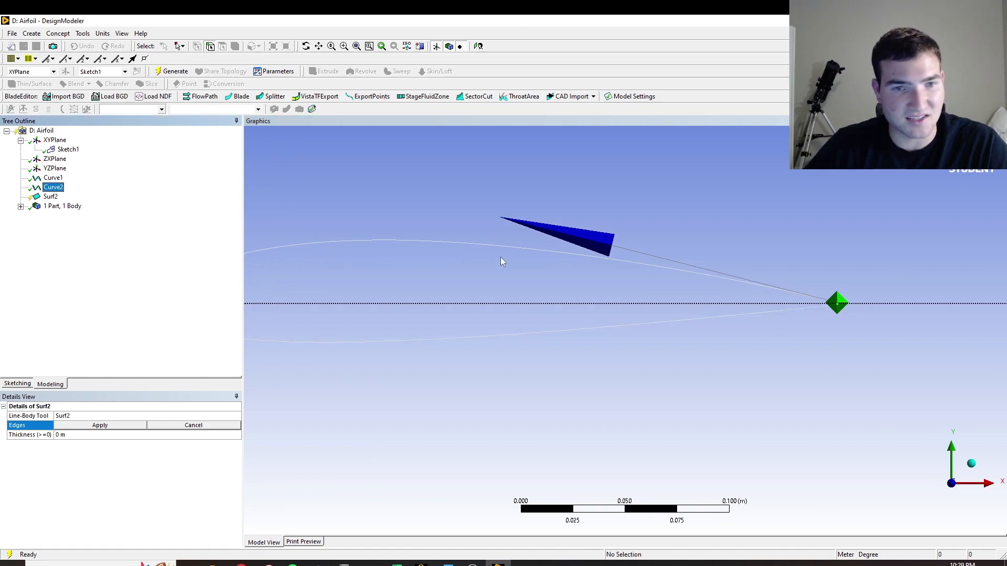
click(520, 245)
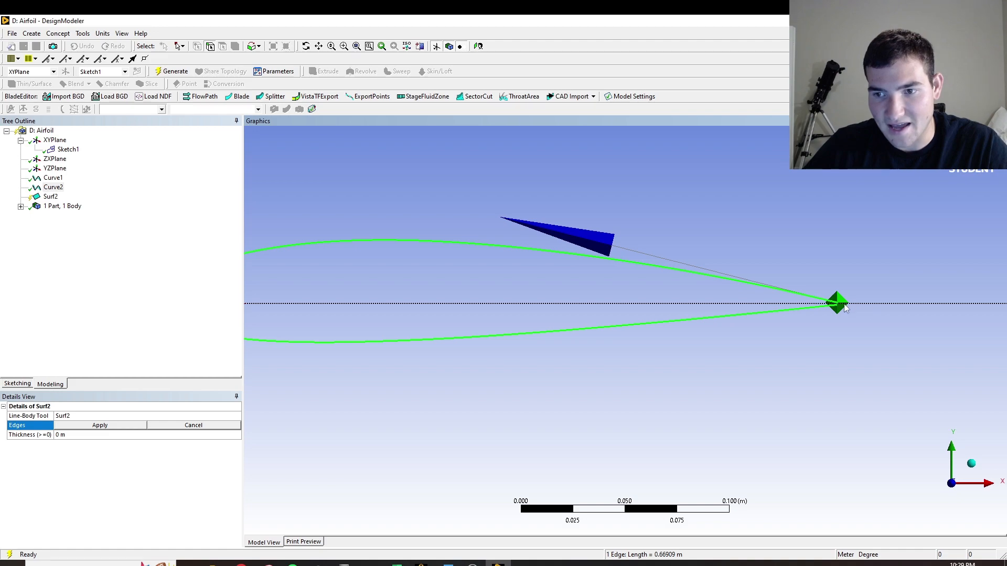
scroll(843, 308, down, 1)
scroll(770, 304, up, 5)
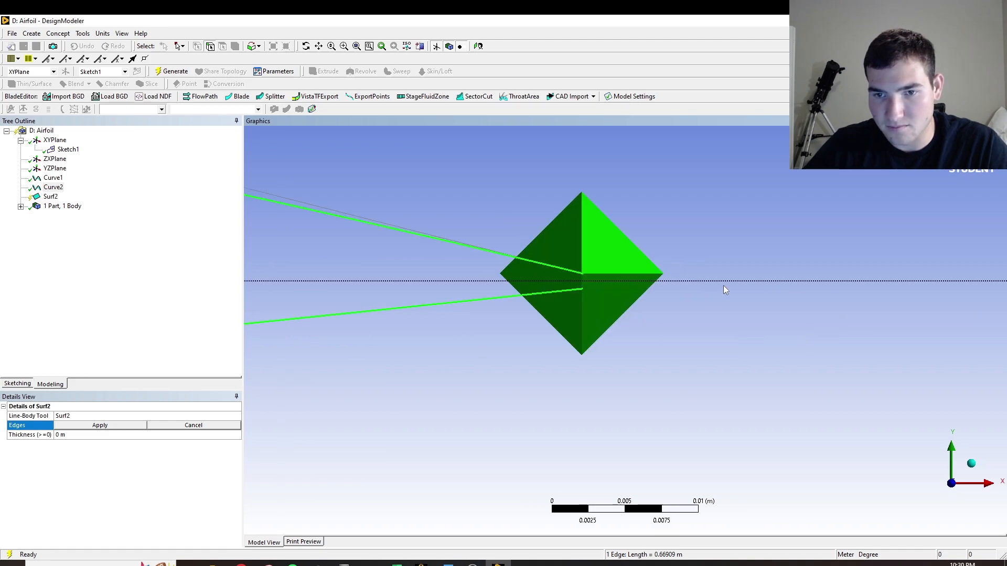
ctrl+click(583, 281)
click(100, 425)
scroll(625, 329, up, 2)
click(171, 72)
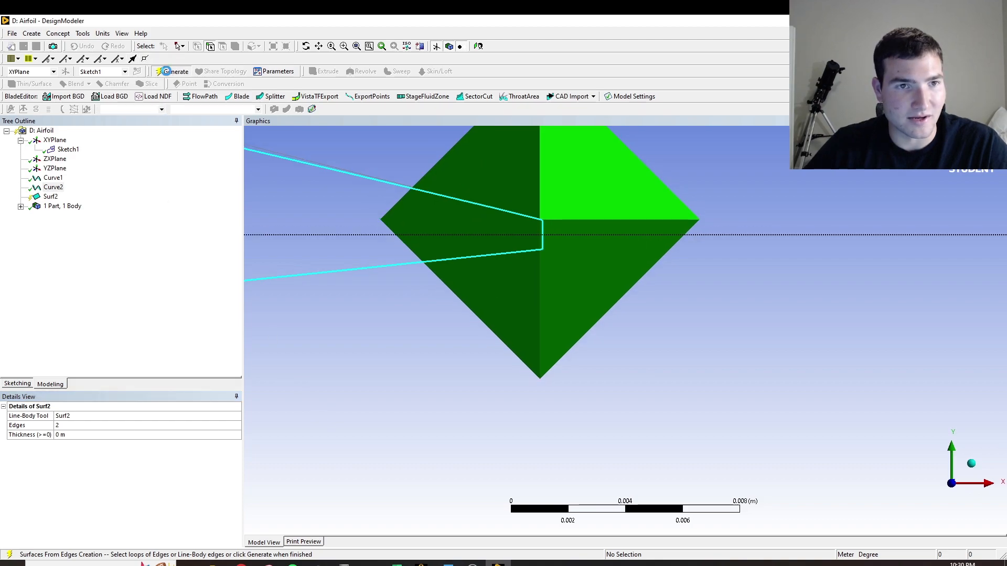
scroll(524, 364, down, 6)
scroll(388, 291, down, 5)
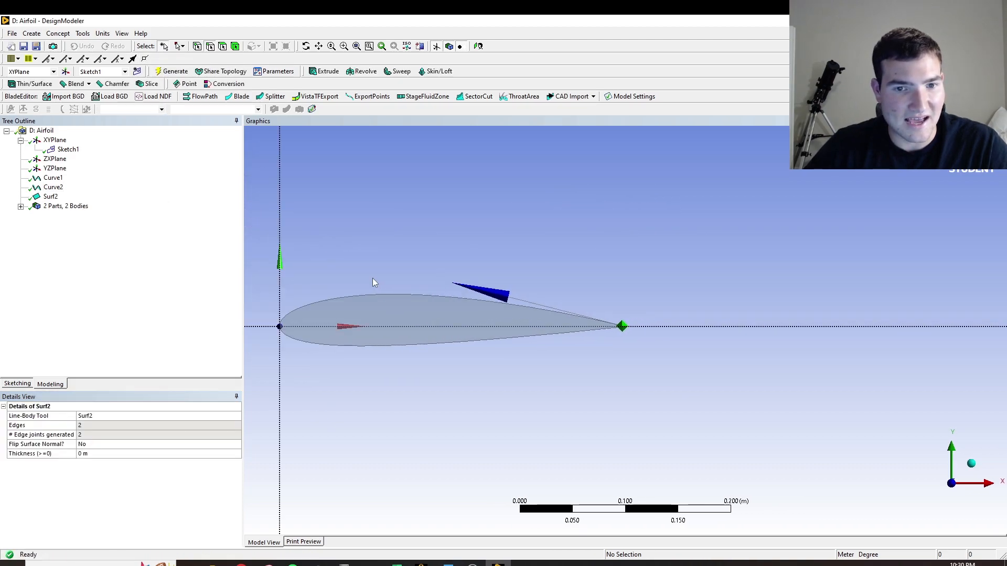
- Generate a surface from Sketch1, the wind tunnel outline, with the Add Material operation
click(68, 34)
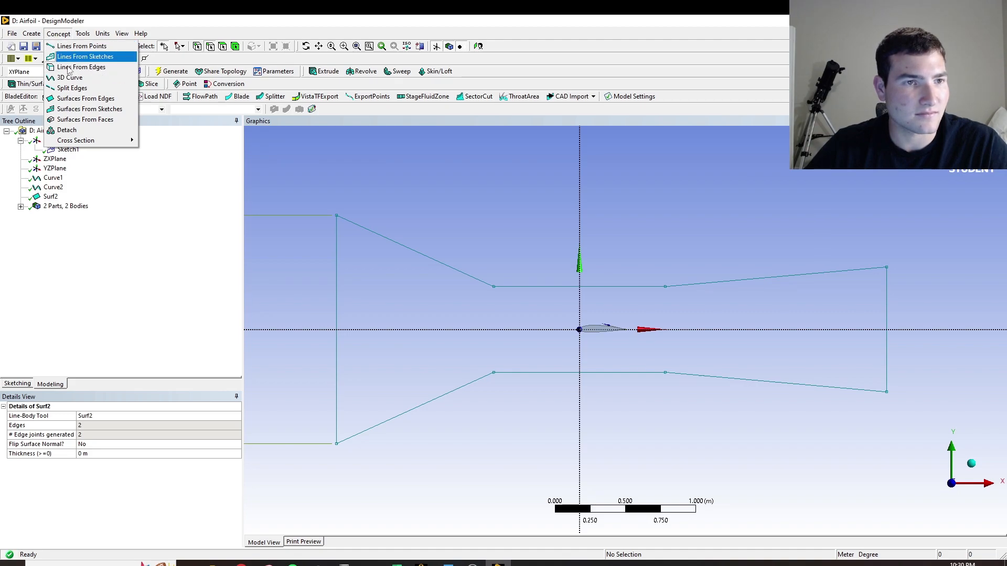
click(90, 109)
click(68, 150)
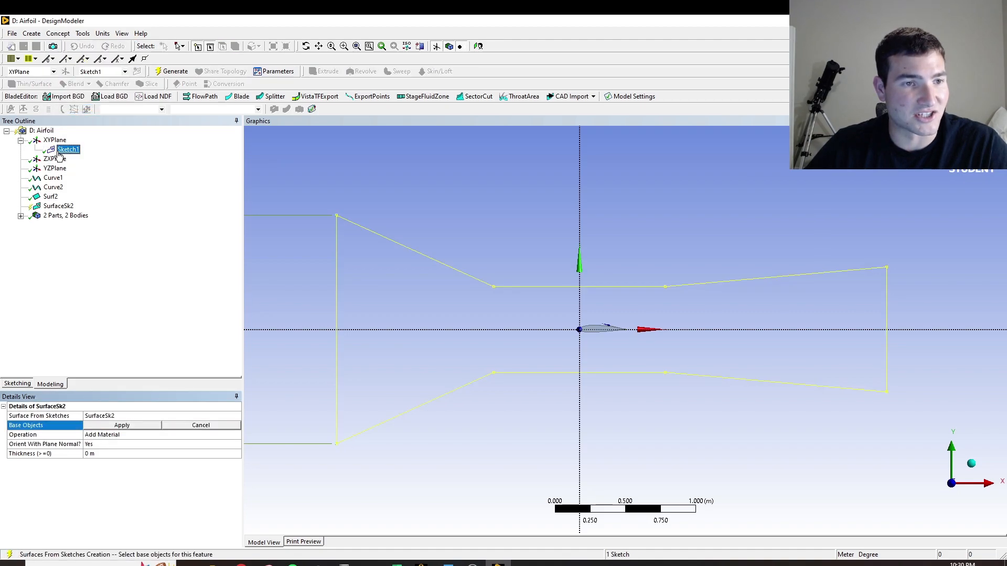
click(147, 426)
click(165, 72)
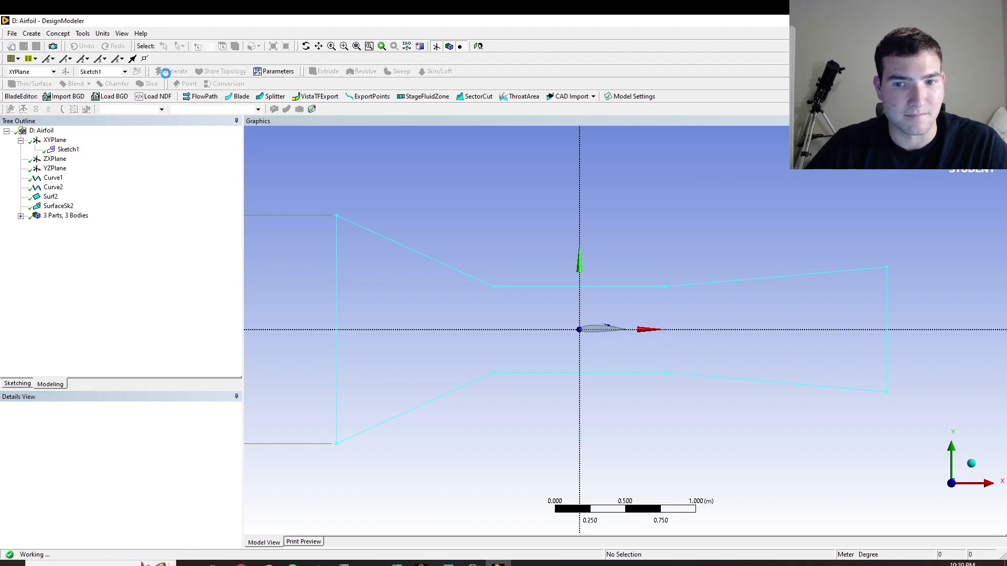
click(534, 302)
click(562, 244)
right_drag(583, 320, 648, 351)
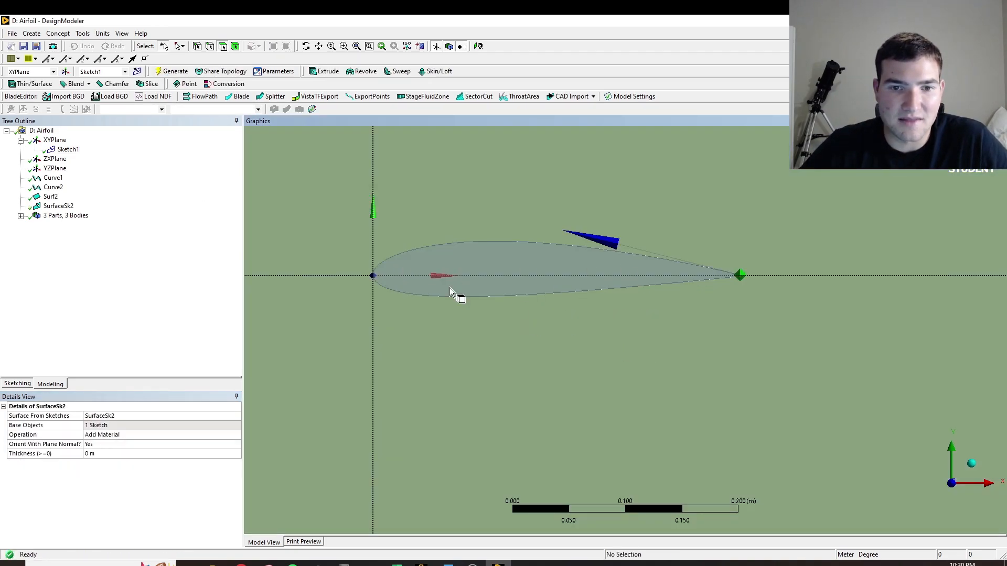
scroll(765, 231, down, 6)
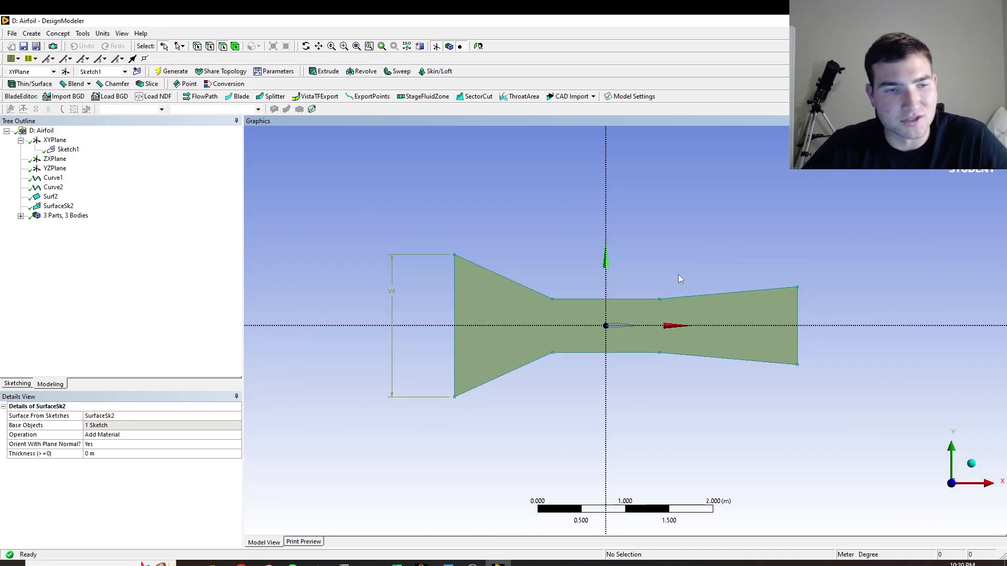
- Create a Boolean with the Subtract operation and assign the wind tunnel surface as its target body
click(59, 33)
click(153, 184)
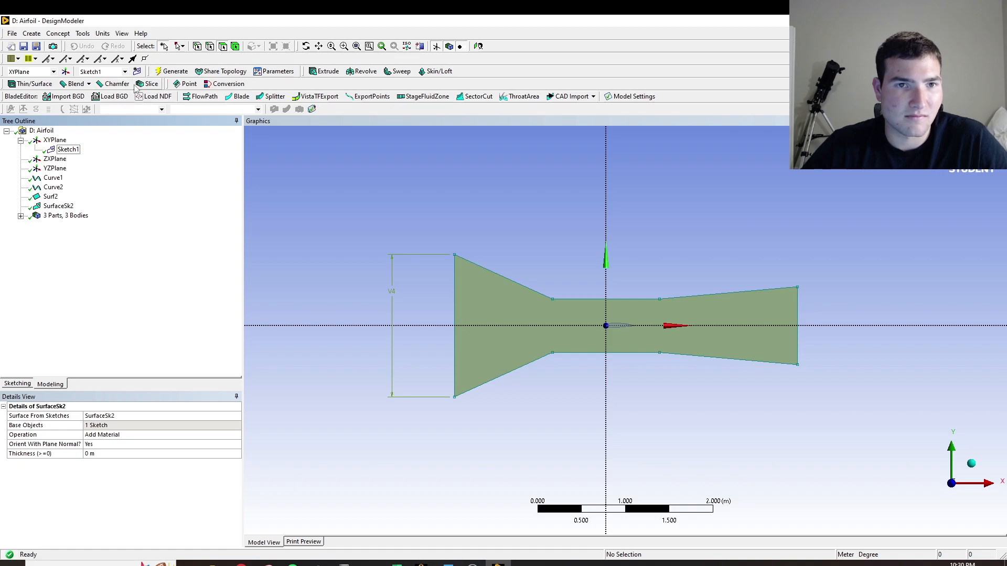
click(31, 33)
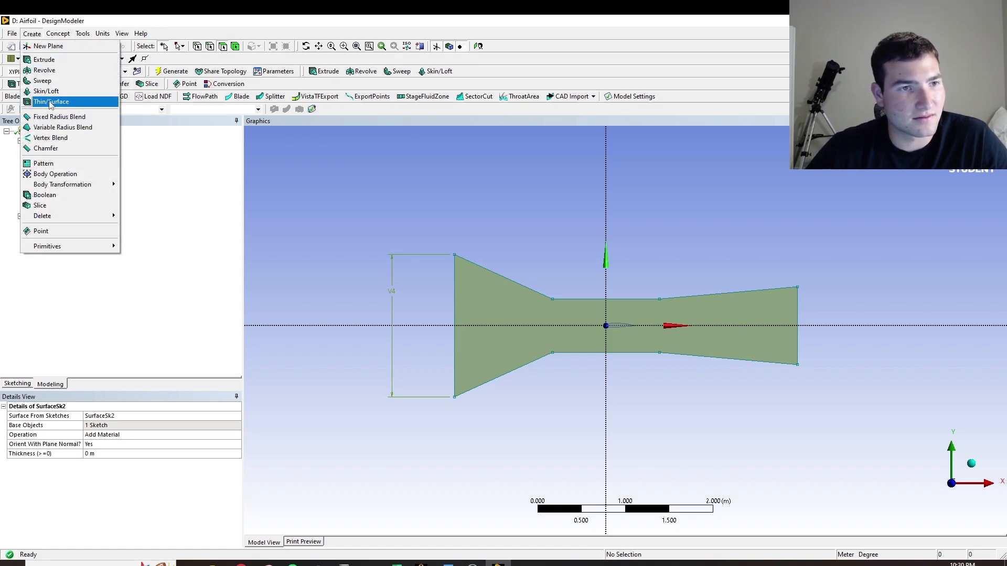
click(49, 195)
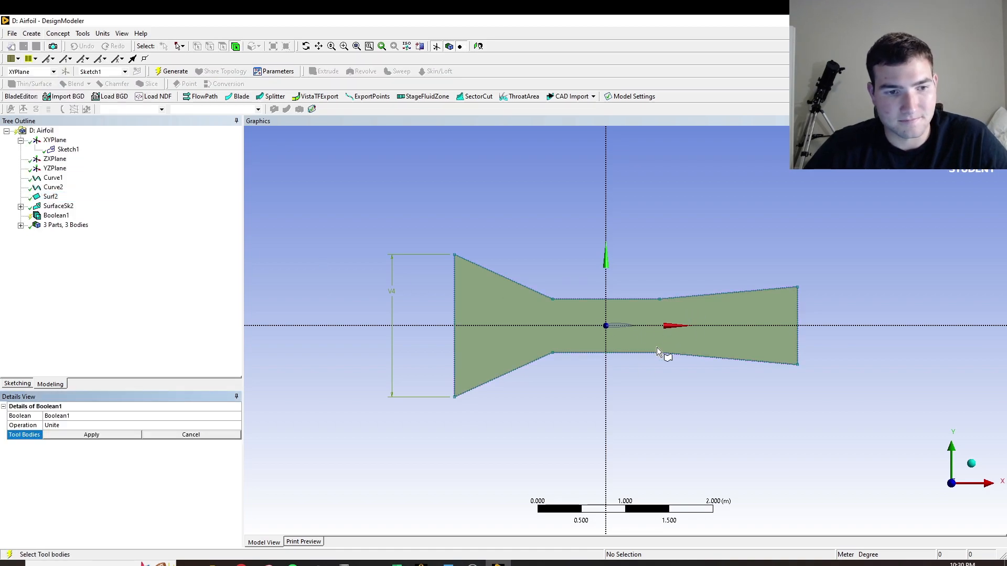
scroll(644, 346, up, 6)
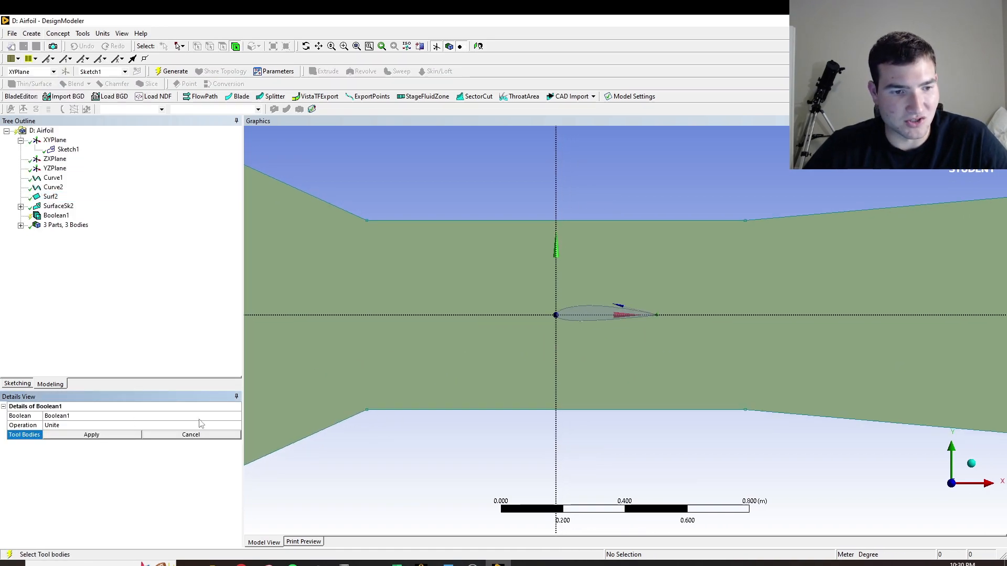
click(221, 426)
click(236, 425)
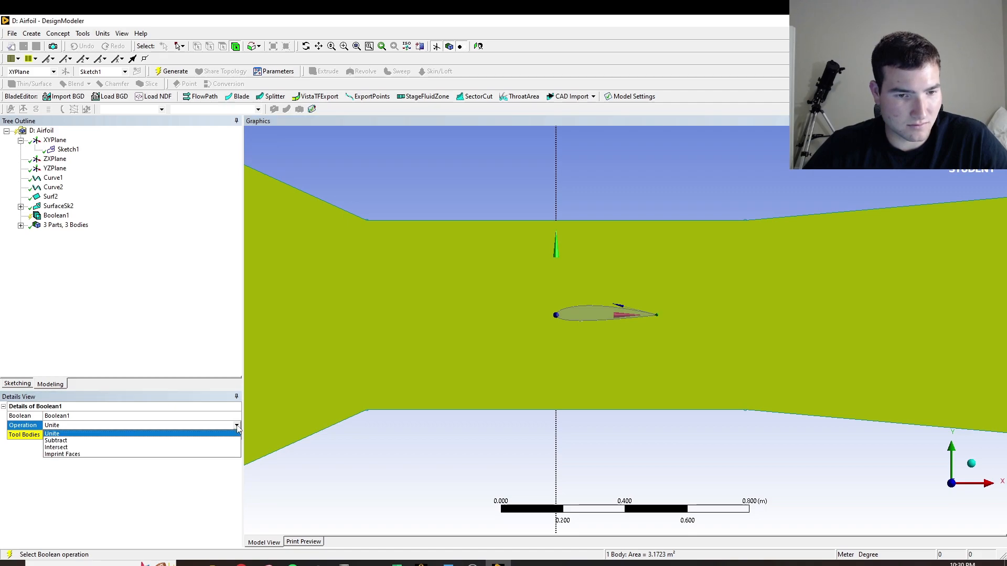
click(108, 442)
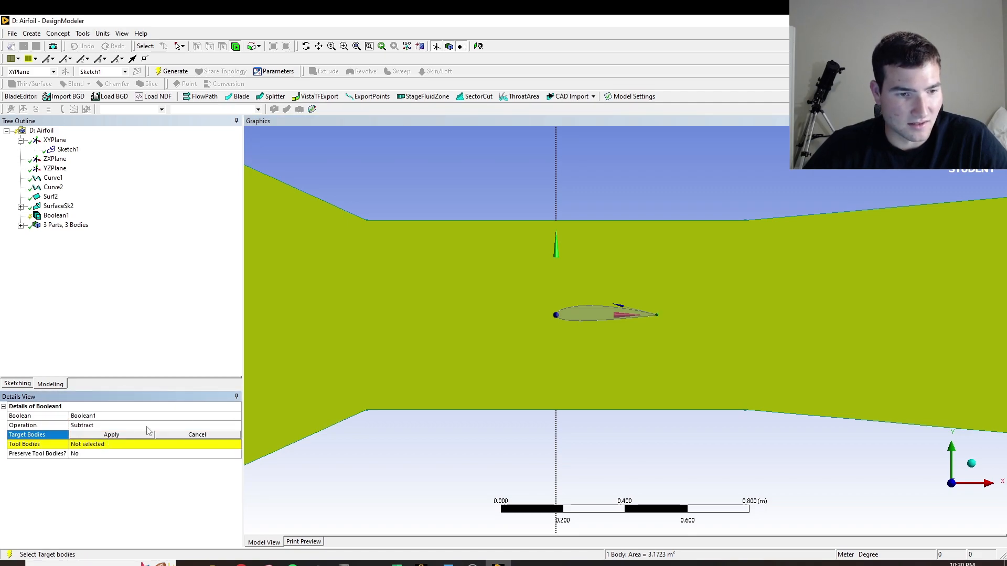
click(346, 343)
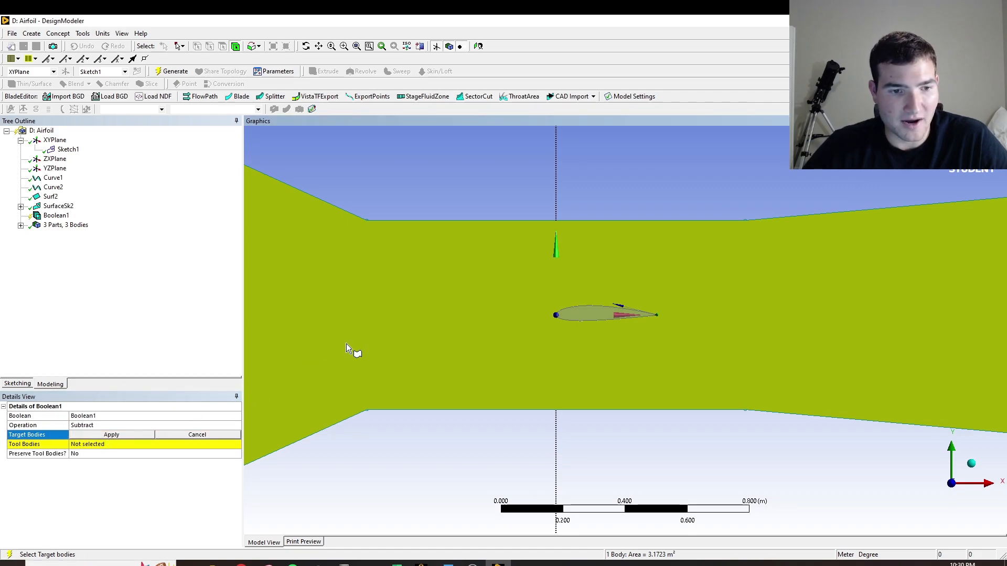
click(123, 436)
- Assign the airfoil surface behind the tunnel surface as the Boolean's tool body and generate the subtraction
scroll(611, 313, up, 2)
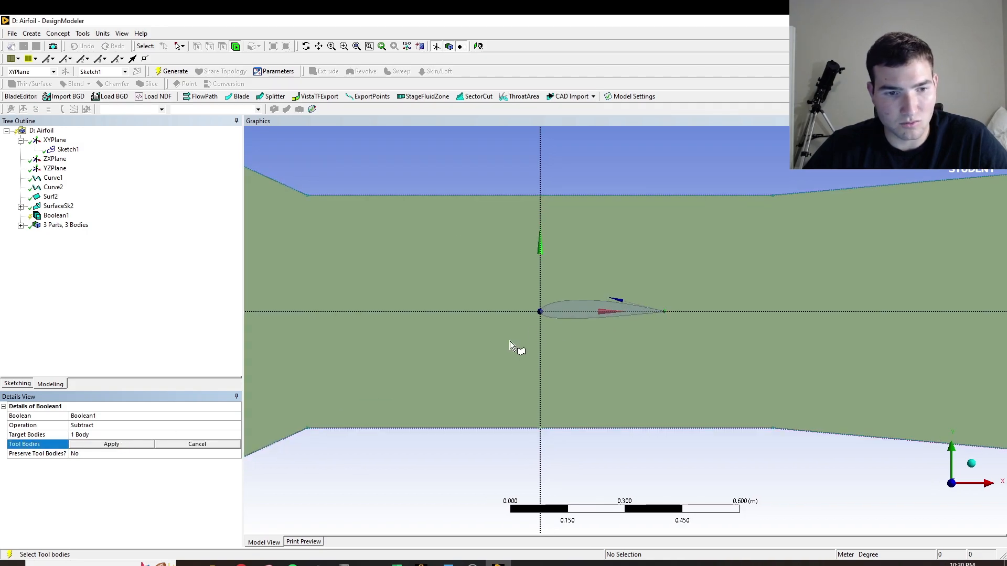
click(580, 310)
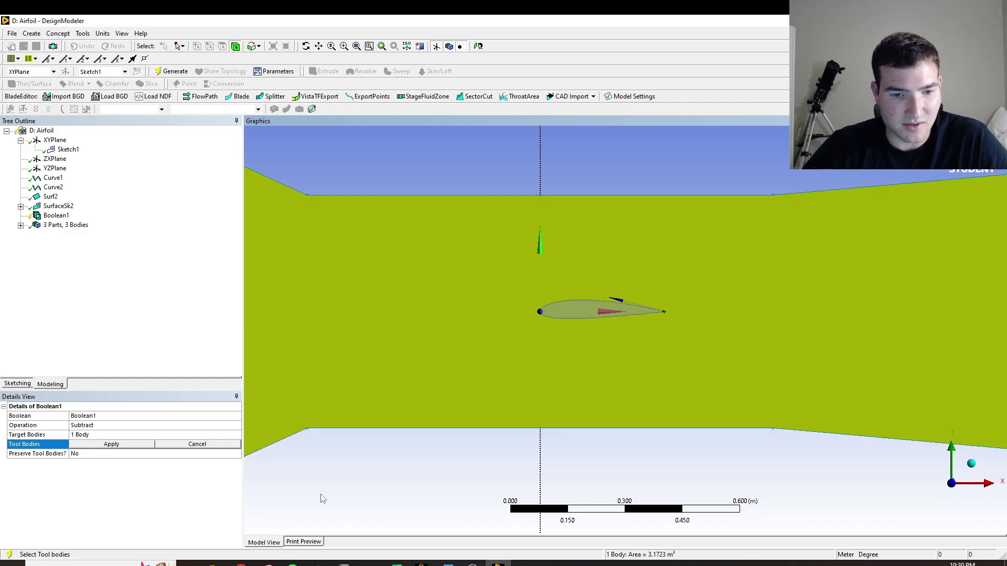
click(572, 308)
click(279, 519)
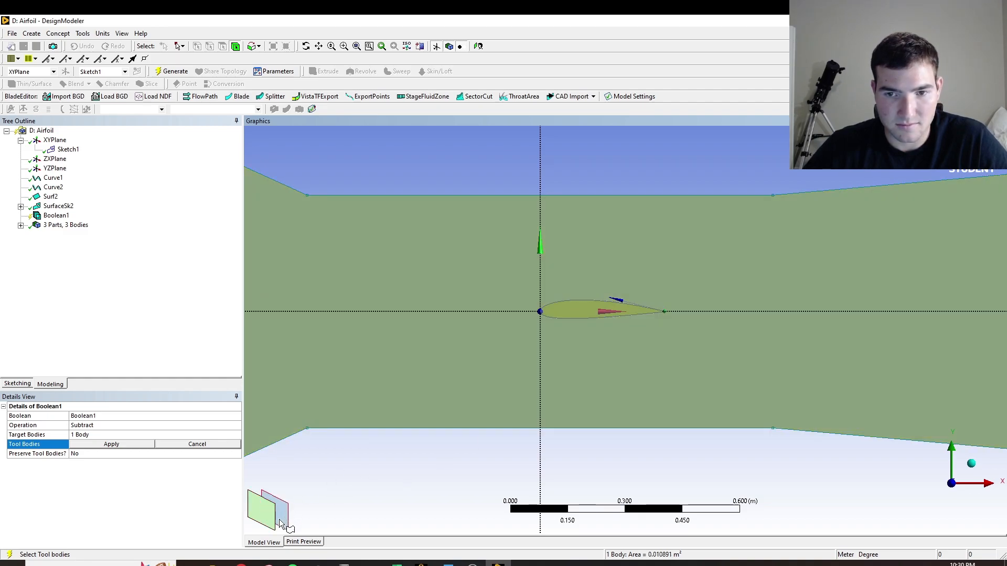
click(89, 444)
scroll(514, 435, down, 8)
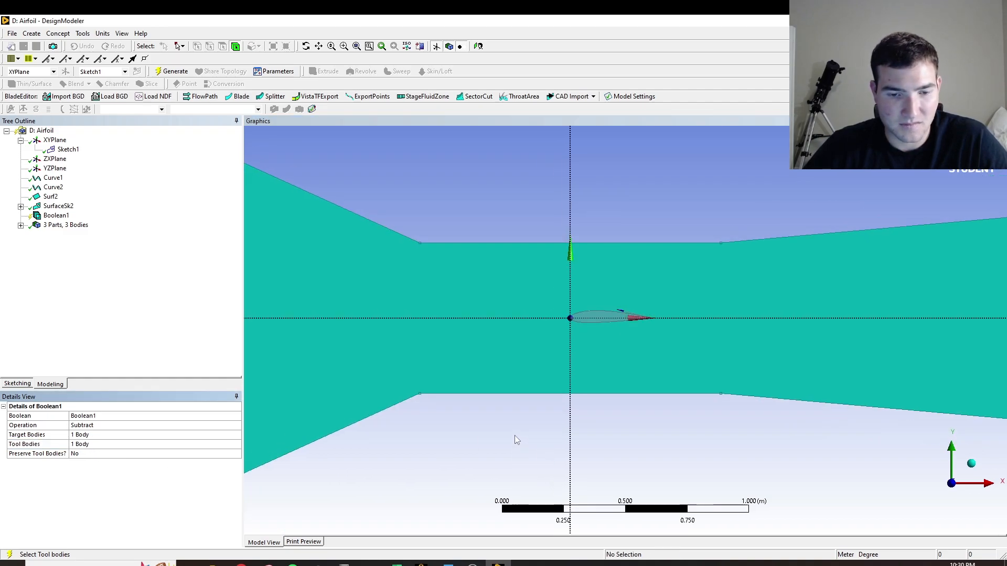
scroll(483, 462, down, 2)
click(172, 71)
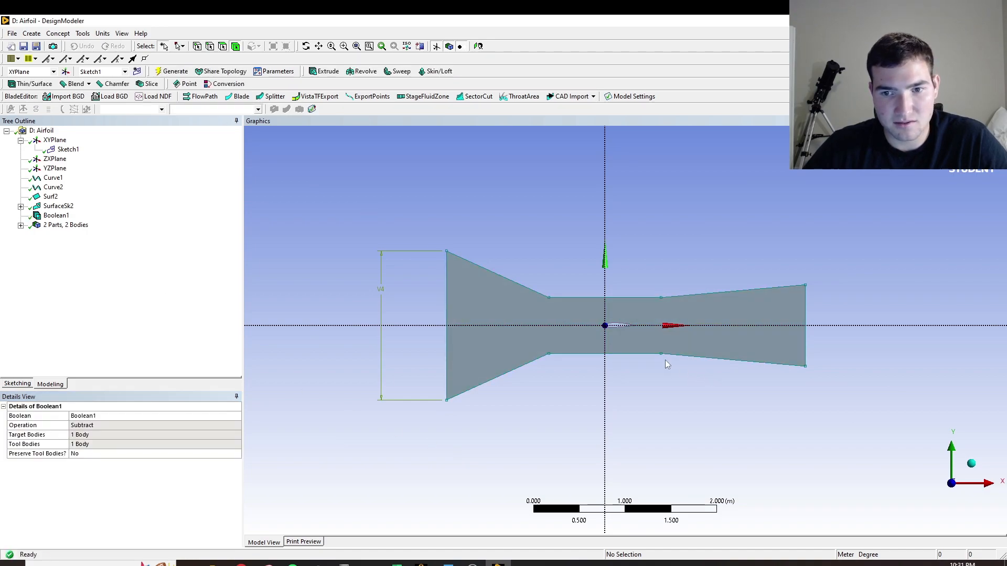
scroll(588, 320, up, 5)
scroll(508, 285, down, 4)
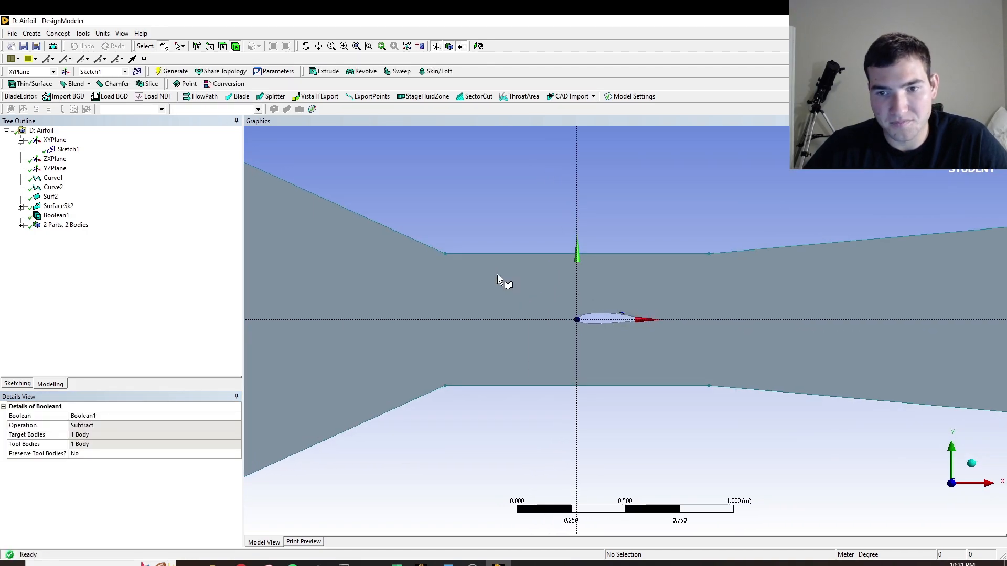
scroll(492, 274, down, 1)
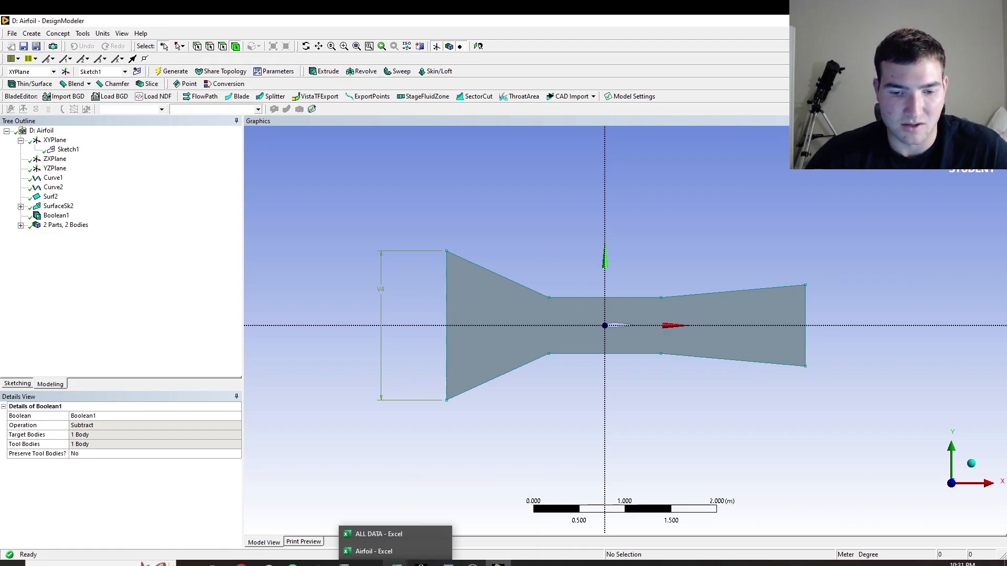
- Switch to Workbench and open the Mesh component of the Airfoil system D in Meshing
click(421, 564)
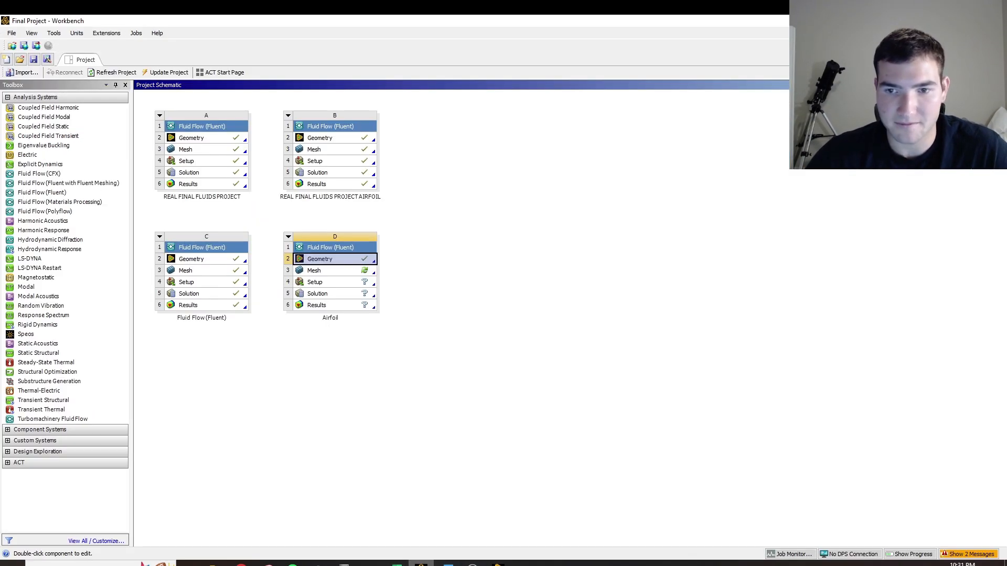
double_click(314, 271)
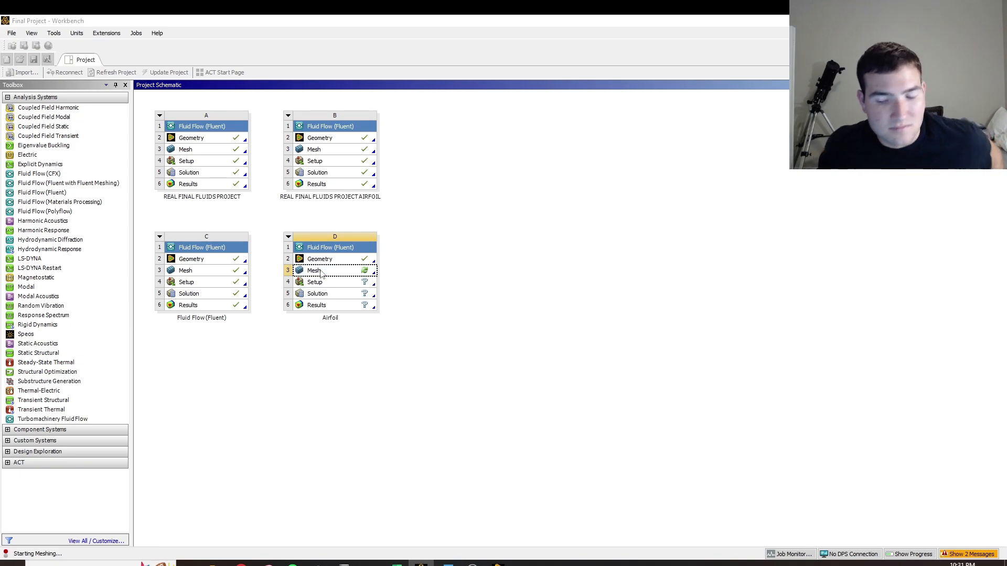
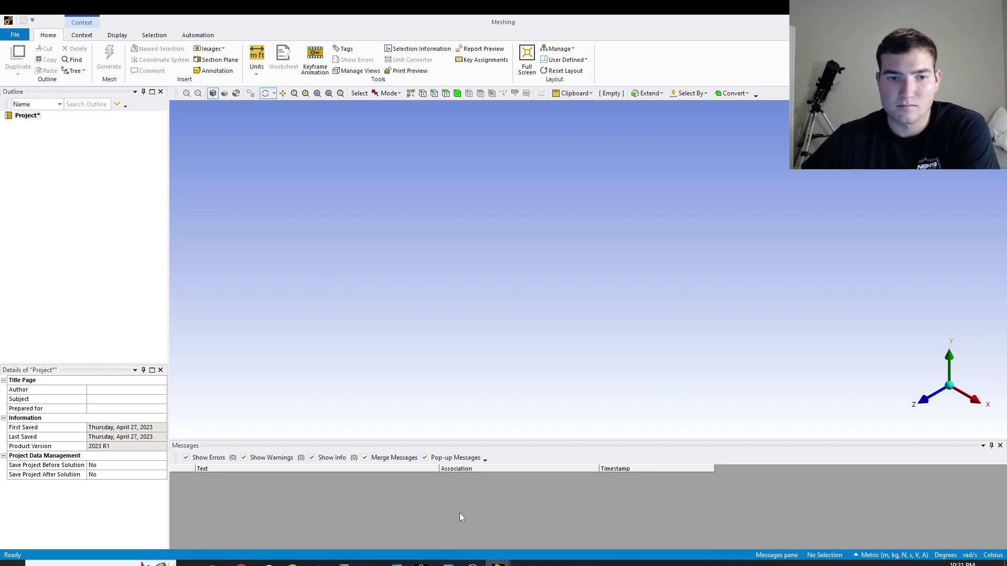
click(926, 401)
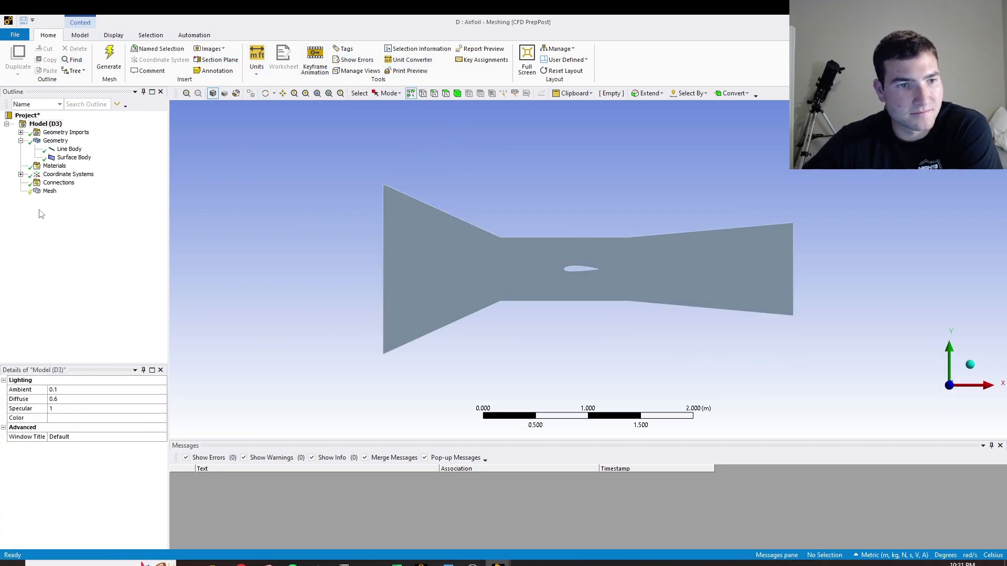
- Generate the mesh of the wind tunnel fluid domain with the default mesh settings
click(48, 192)
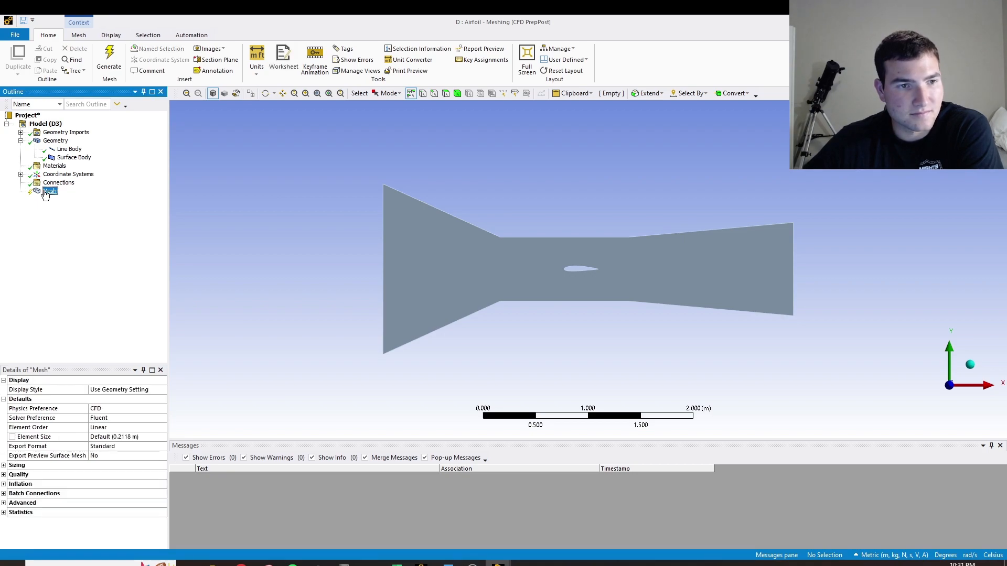
click(109, 58)
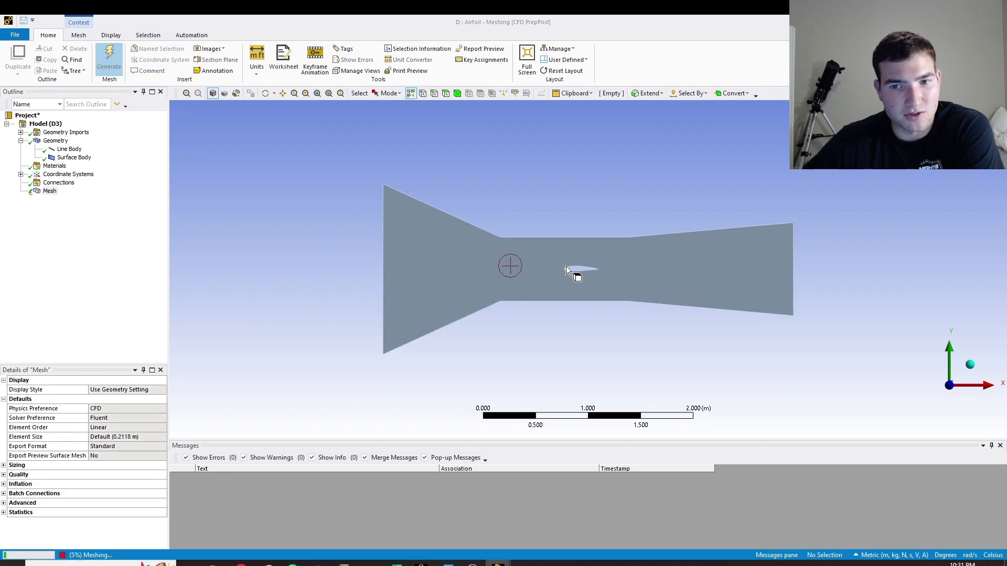
right_click(52, 193)
click(332, 309)
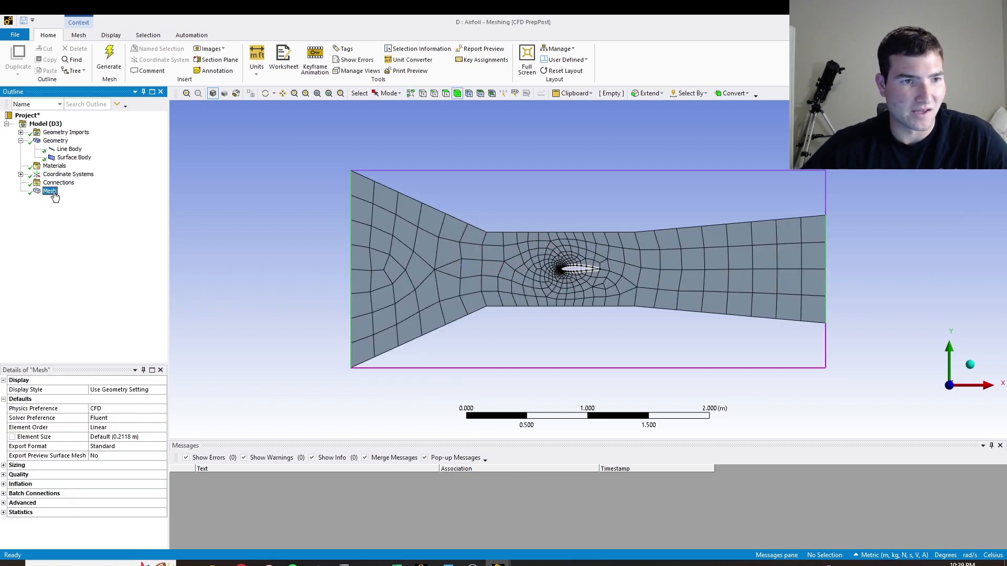
- Insert a mesh method scoped to the wind tunnel surface body, set it to Triangles, and generate the mesh
right_click(48, 197)
mouse_move(70, 198)
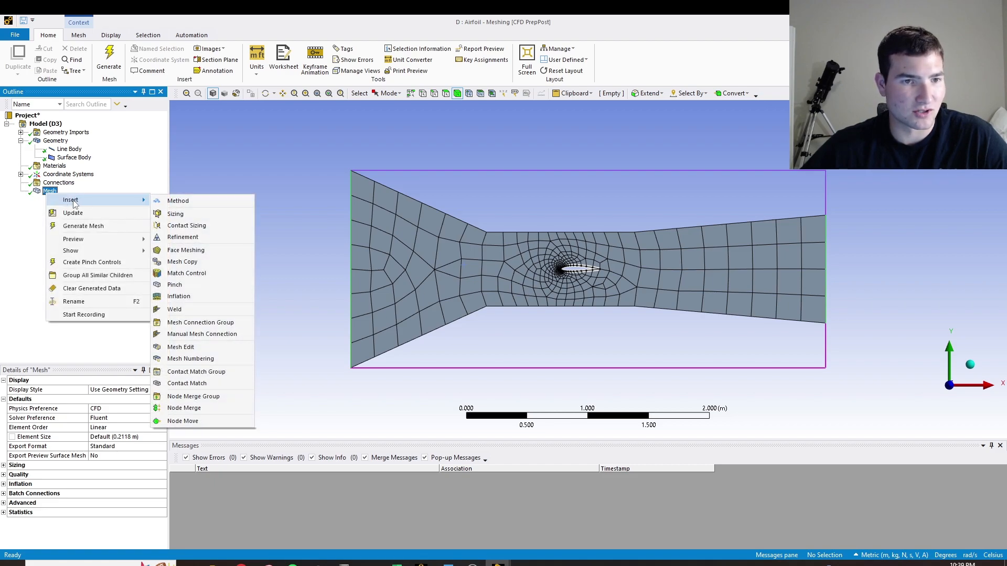
click(170, 198)
click(392, 310)
click(108, 400)
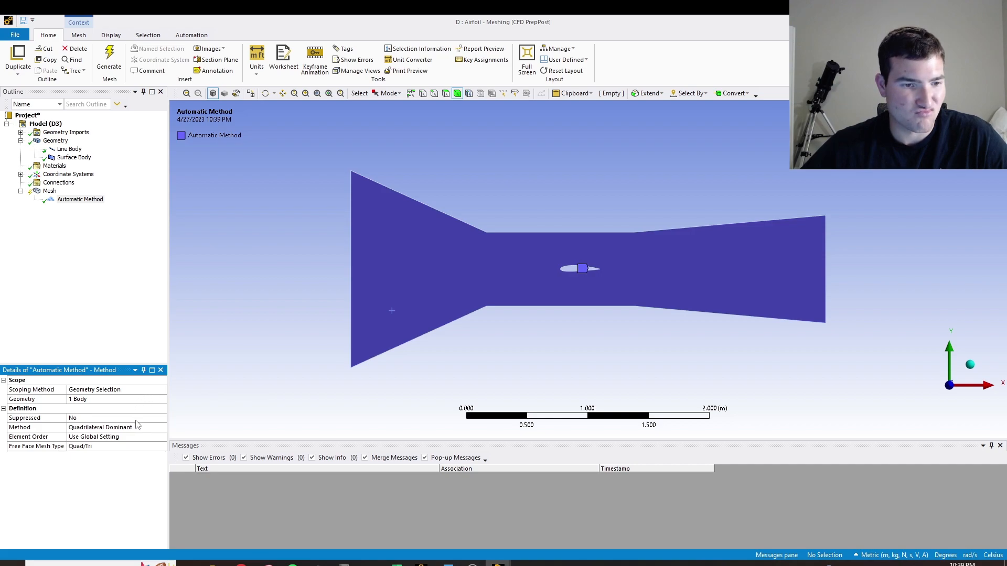
click(149, 426)
click(163, 427)
click(87, 443)
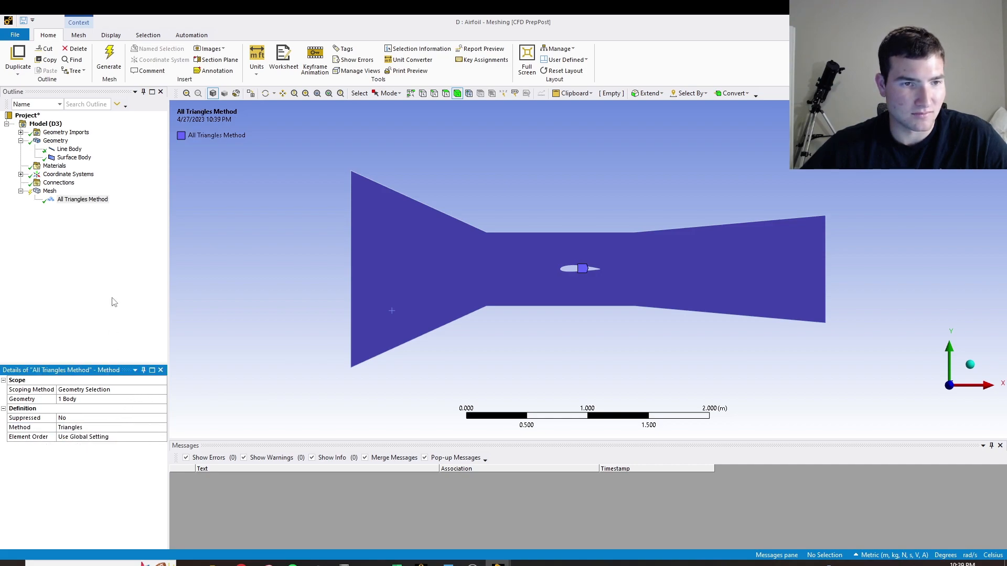
click(109, 57)
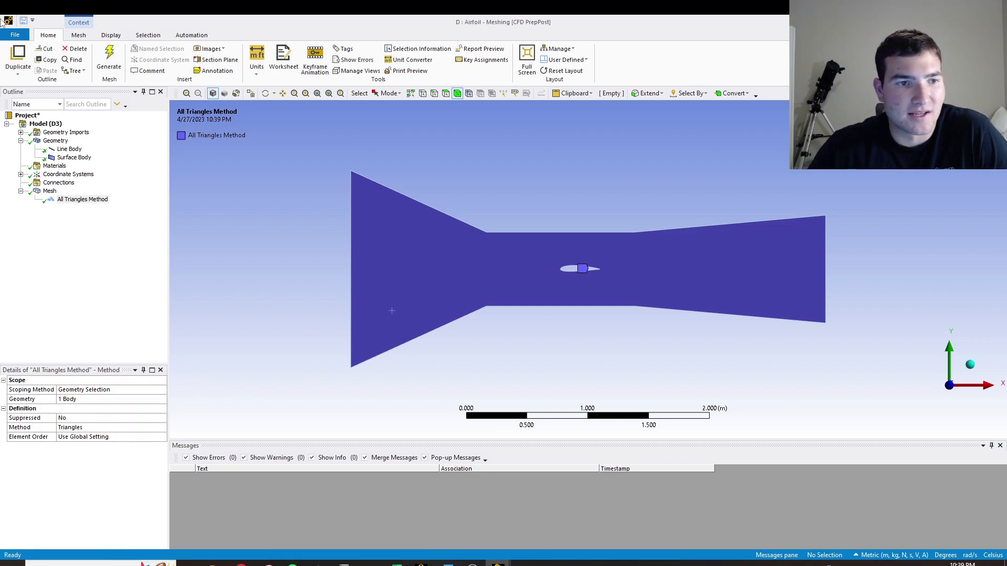
- Insert an Inflation control in the mesh and assign the wind tunnel surface as its geometry
click(42, 191)
right_click(45, 192)
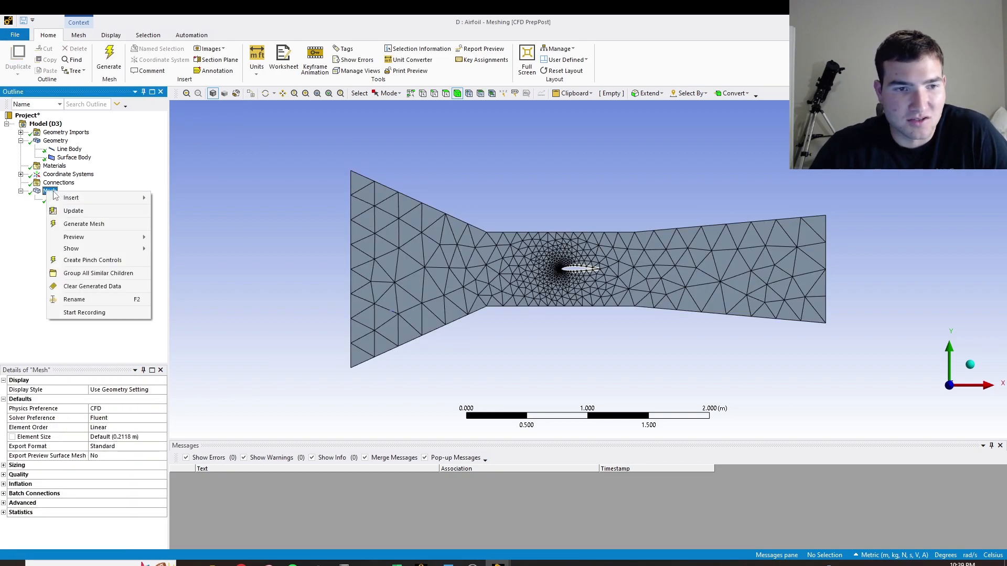
mouse_move(68, 198)
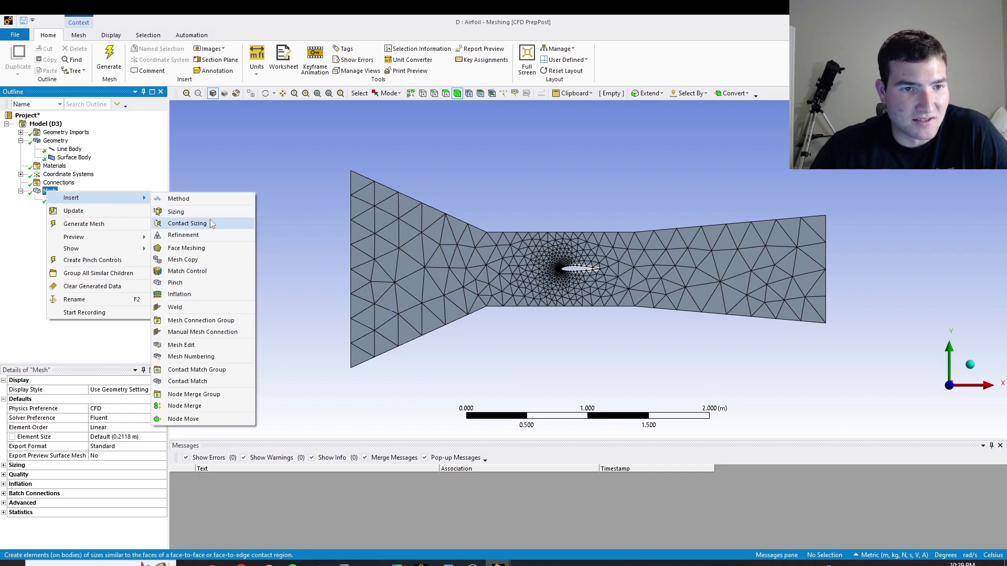
click(193, 294)
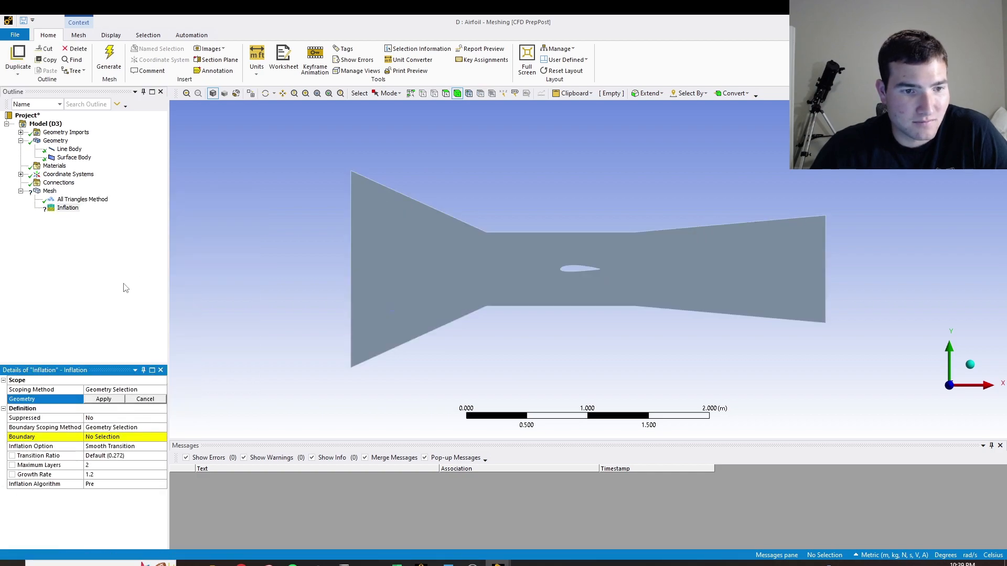
click(468, 267)
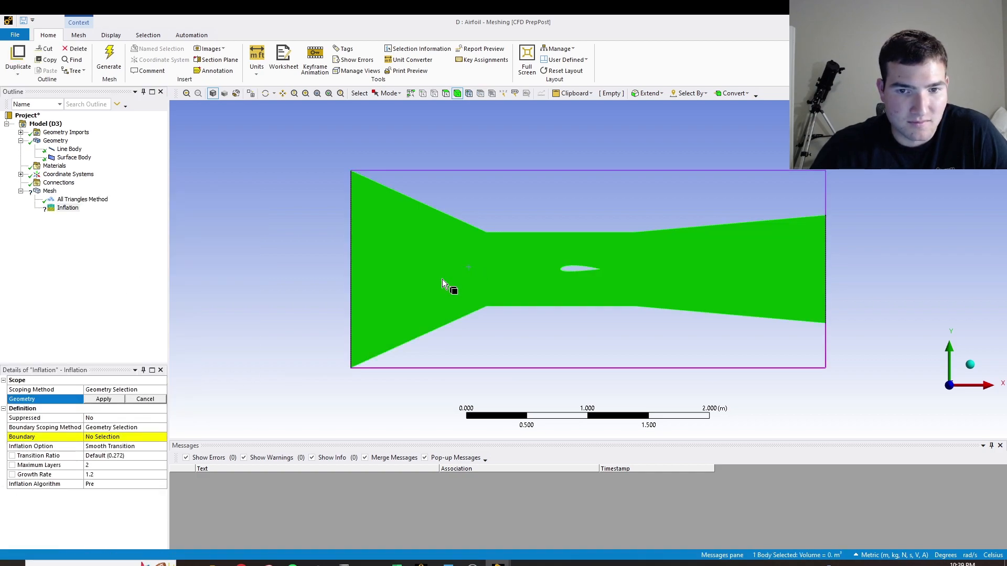
click(101, 401)
- Try to assign the airfoil edge as the inflation's boundary
click(101, 438)
click(565, 270)
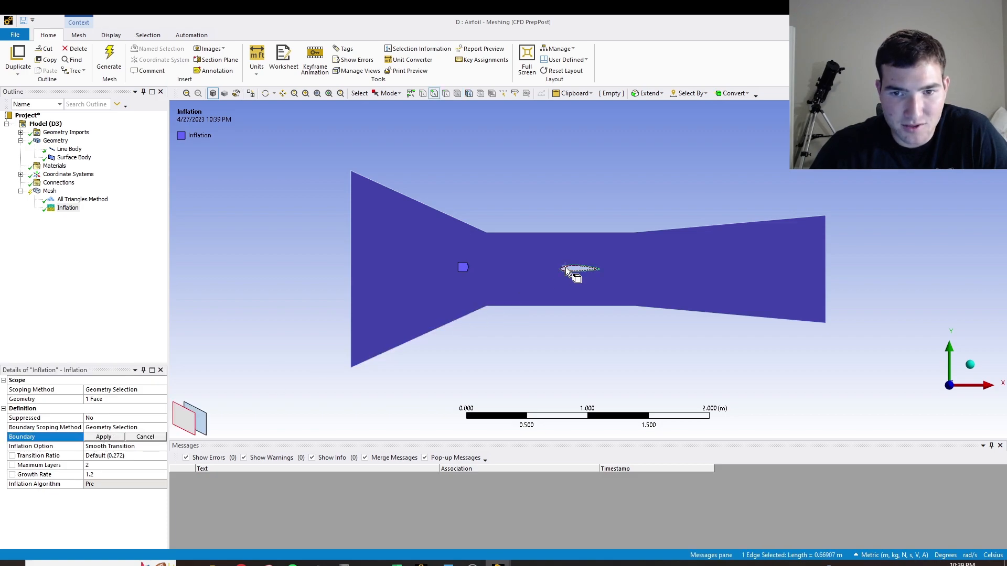
click(111, 437)
- Set the inflation's maximum layers to 5 and regenerate the mesh
click(109, 467)
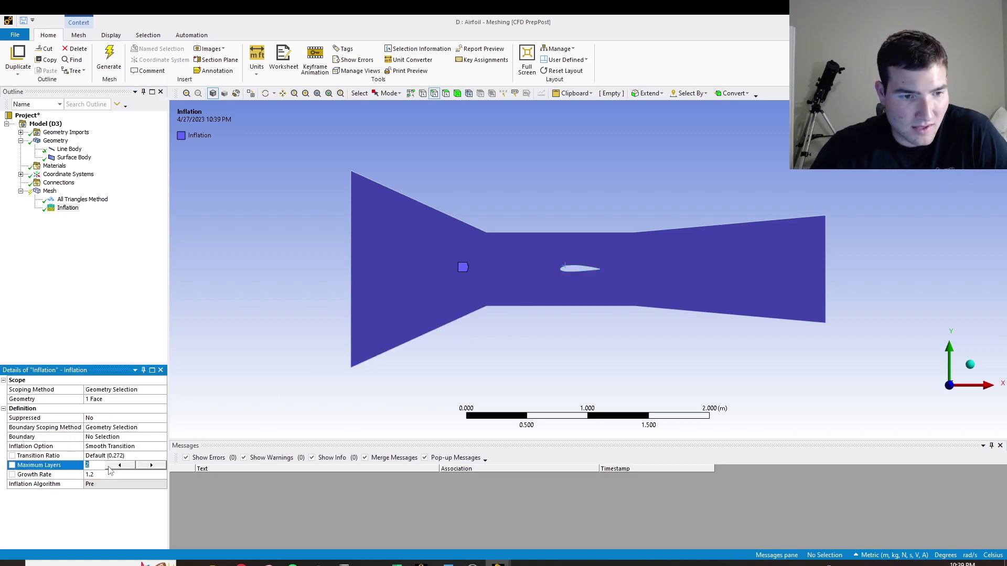
double_click(155, 466)
click(152, 465)
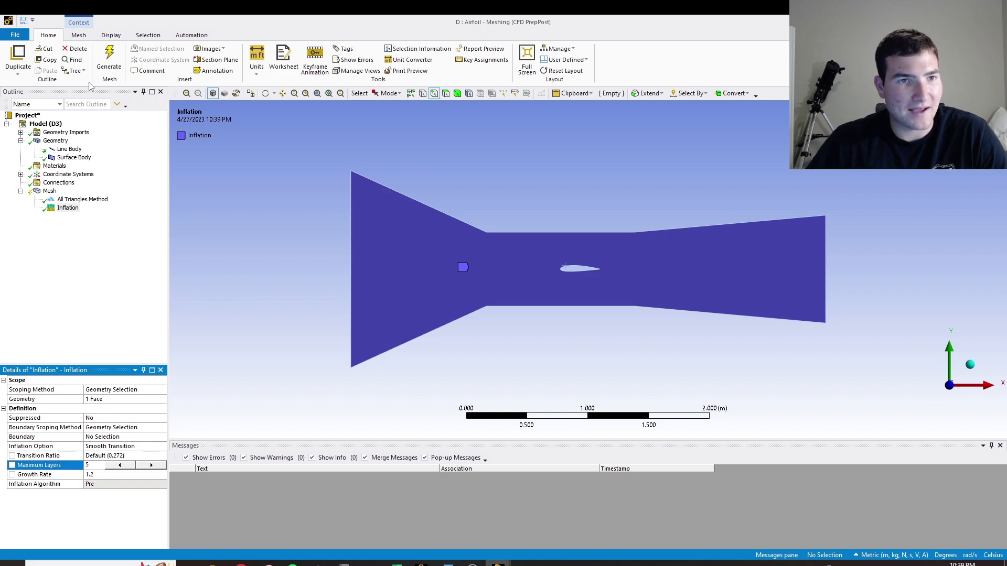
click(495, 331)
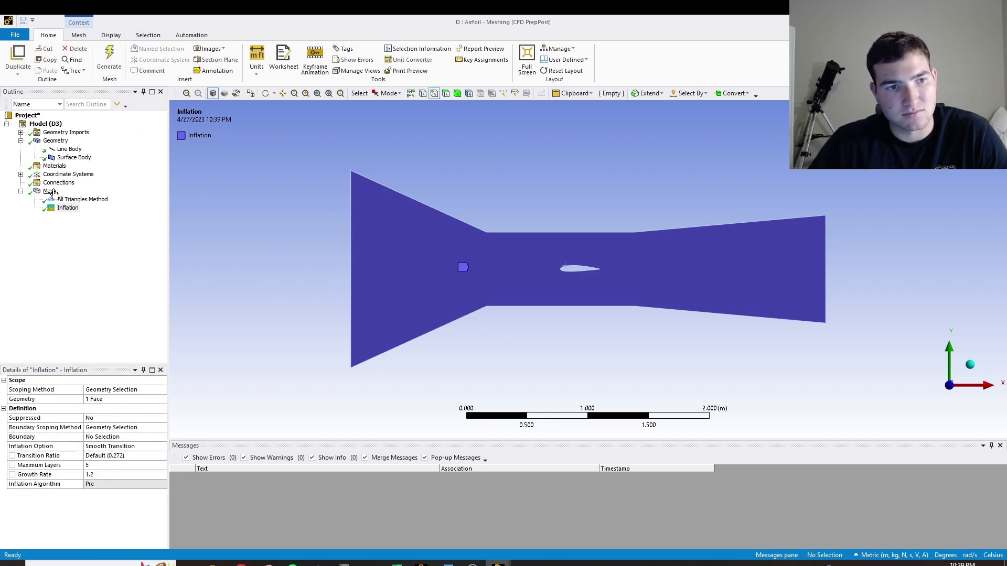
drag(545, 254, 659, 279)
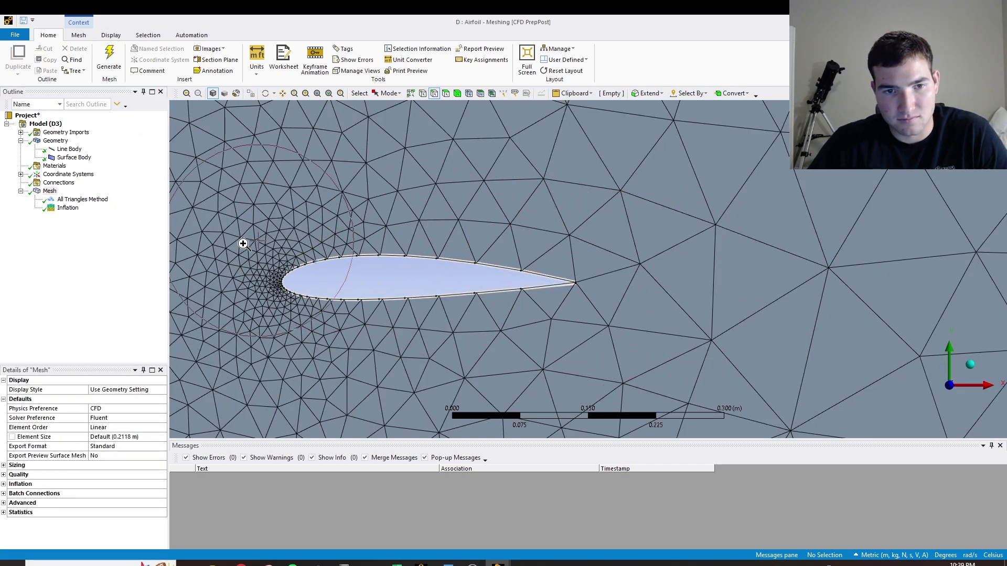
drag(240, 234, 504, 308)
right_drag(363, 201, 437, 256)
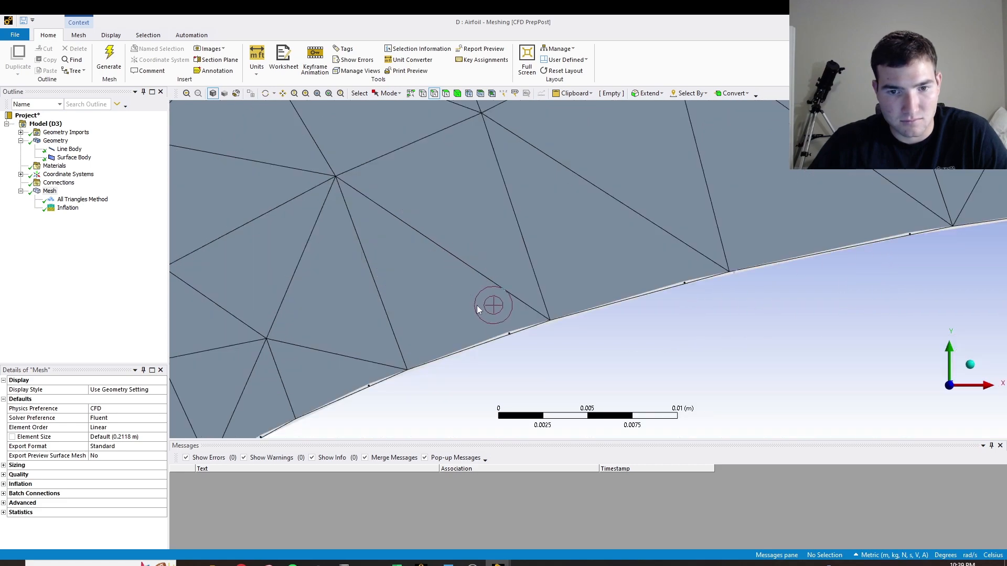
scroll(477, 305, down, 6)
scroll(473, 296, down, 8)
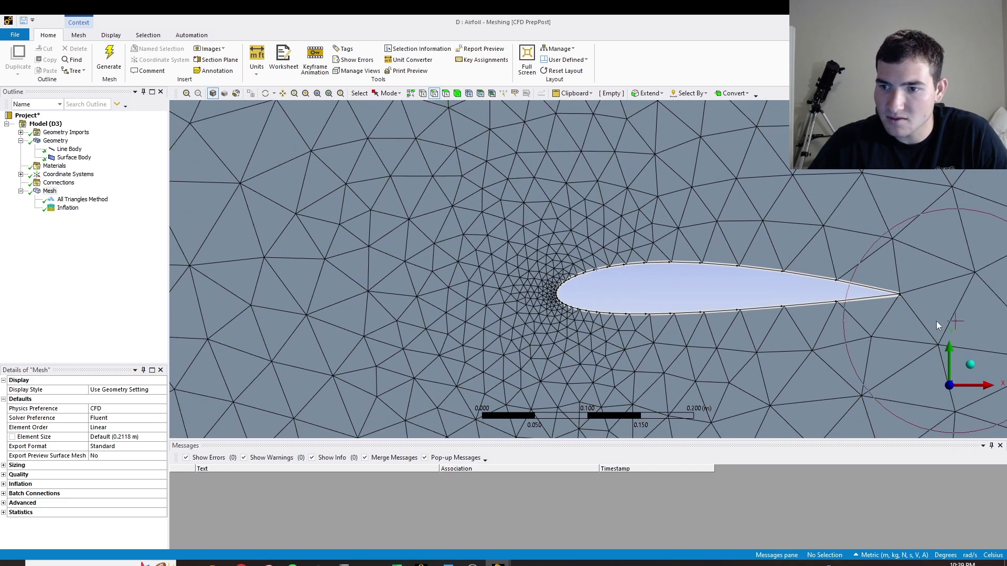
click(66, 209)
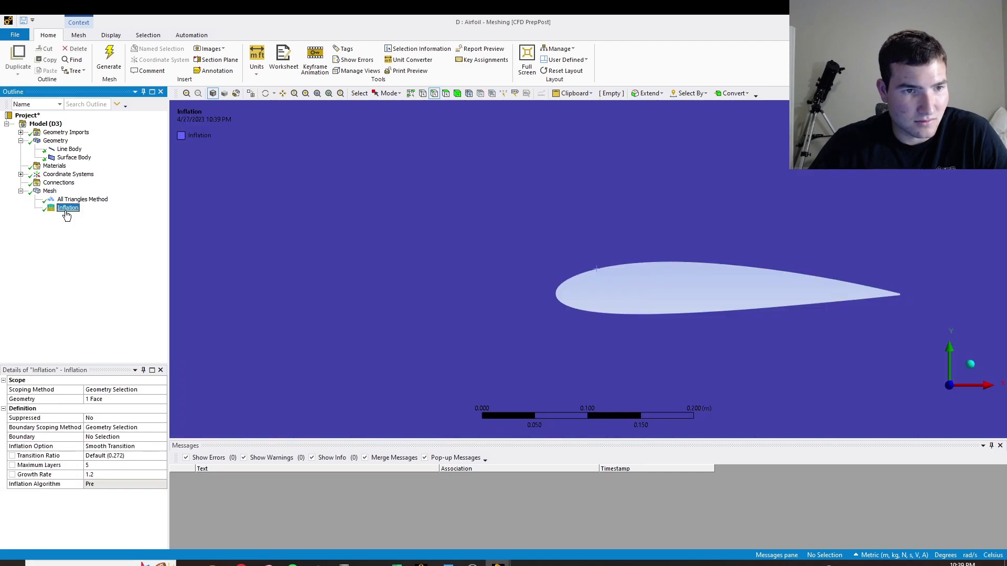
click(120, 428)
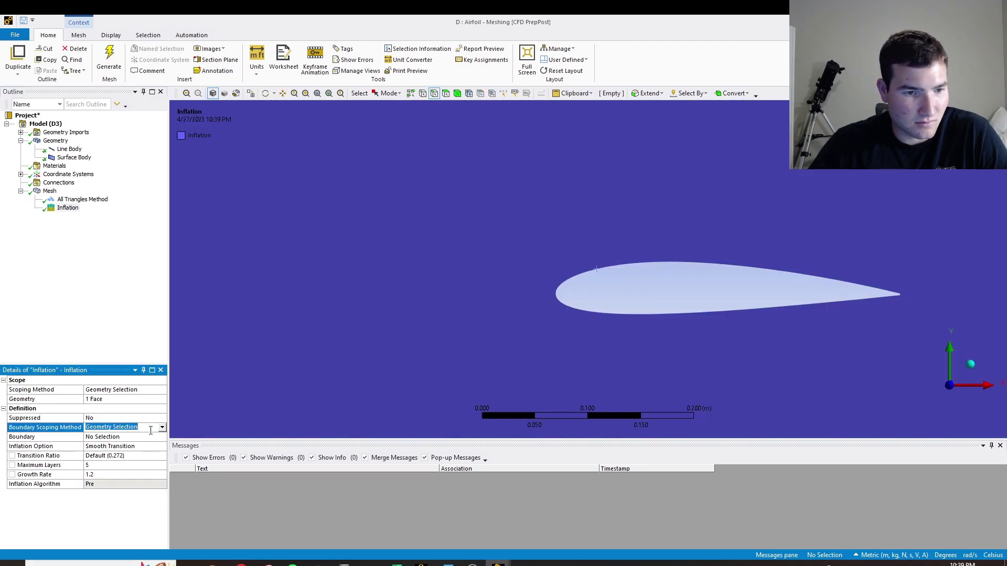
click(132, 402)
click(151, 429)
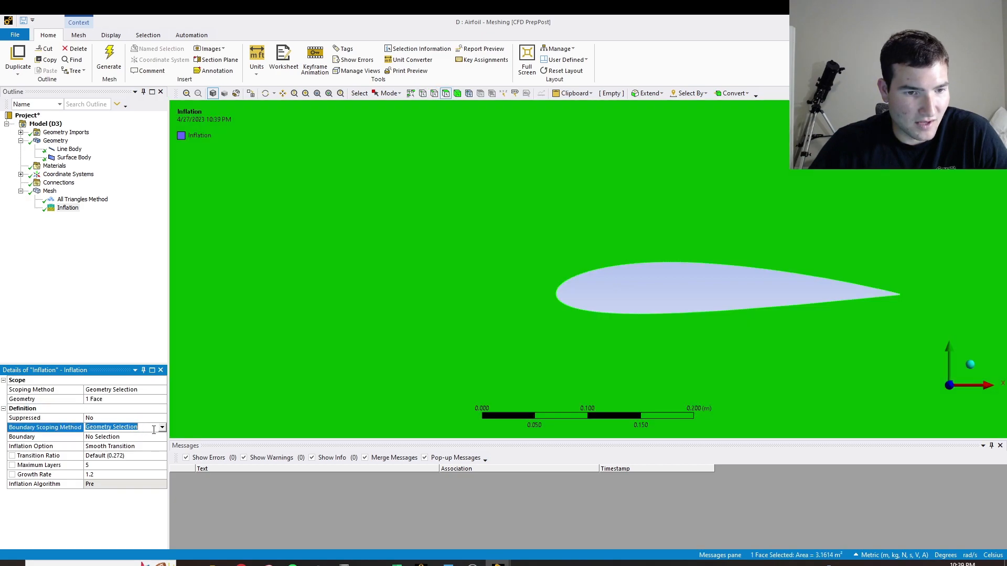
click(162, 428)
click(131, 434)
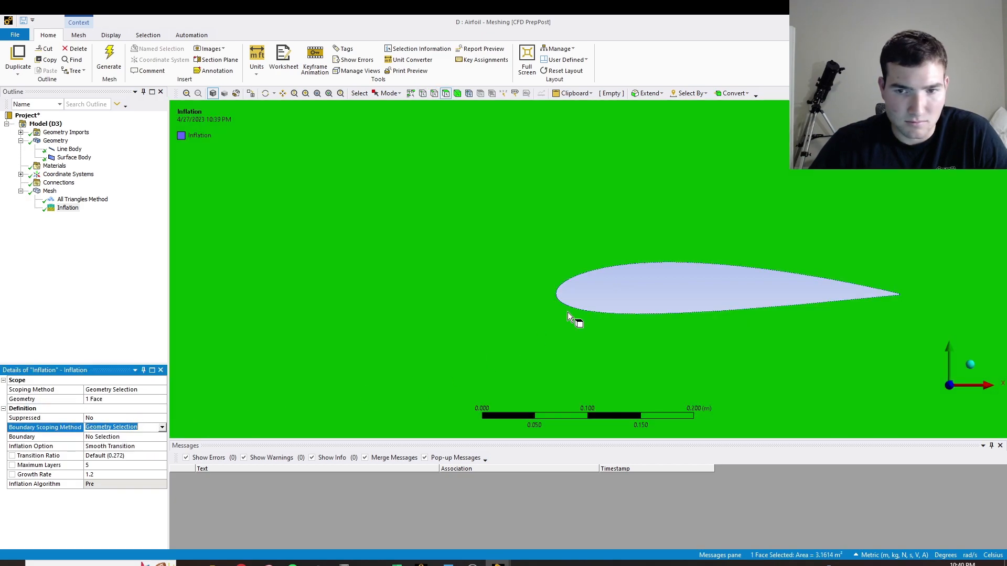
click(566, 281)
click(124, 433)
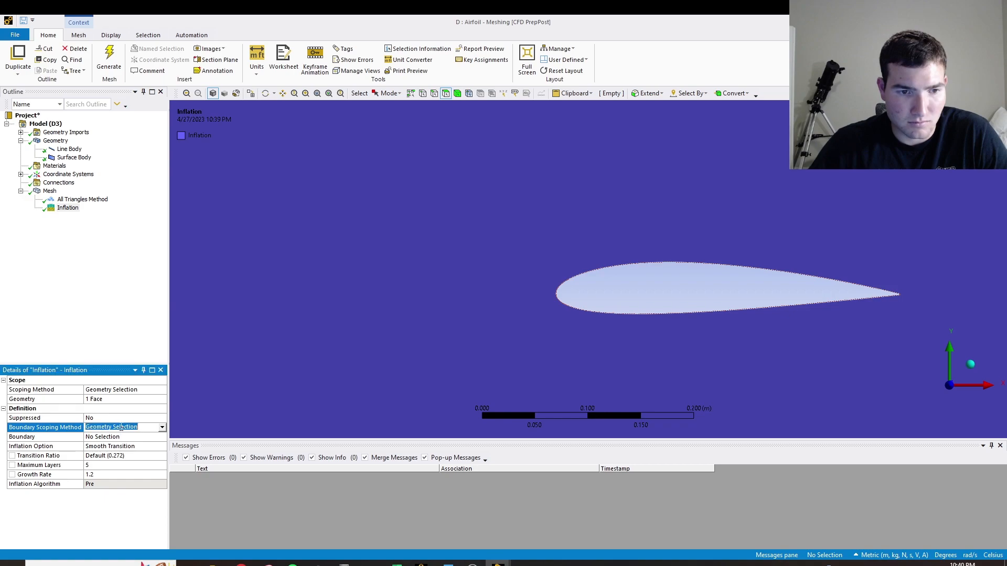
- Assign the airfoil edge as the boundary of the Inflation control and regenerate the mesh
click(87, 439)
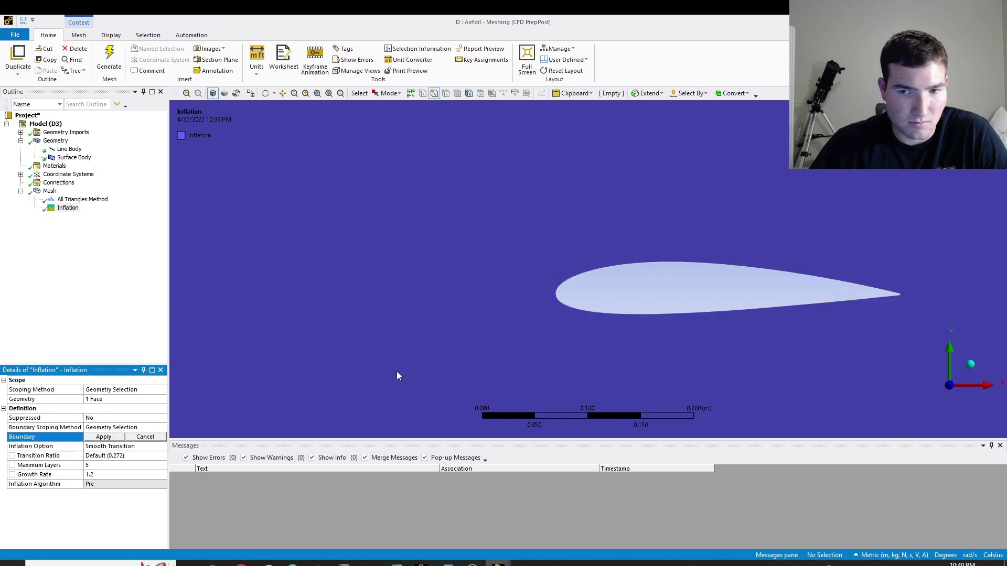
click(558, 299)
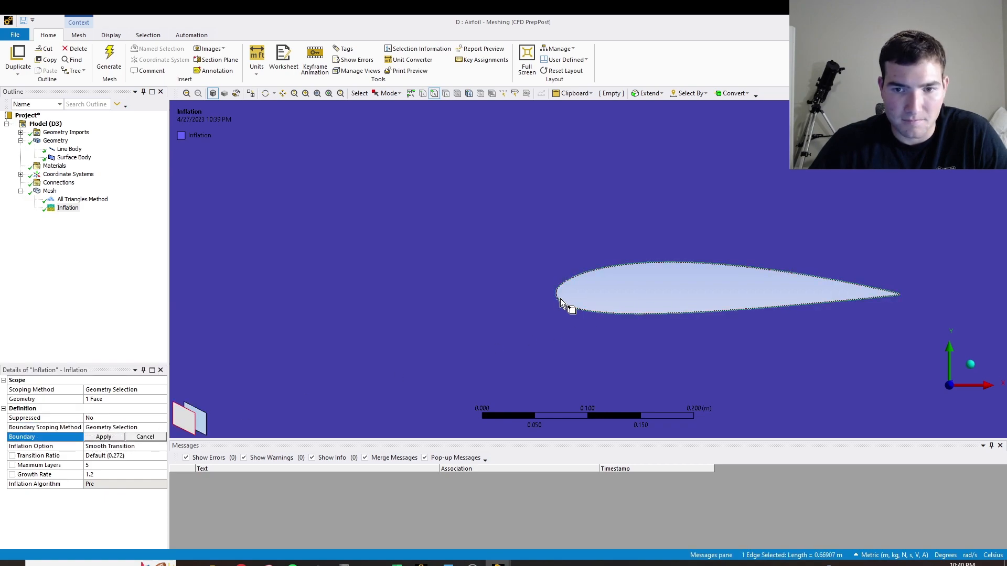
click(97, 438)
click(95, 440)
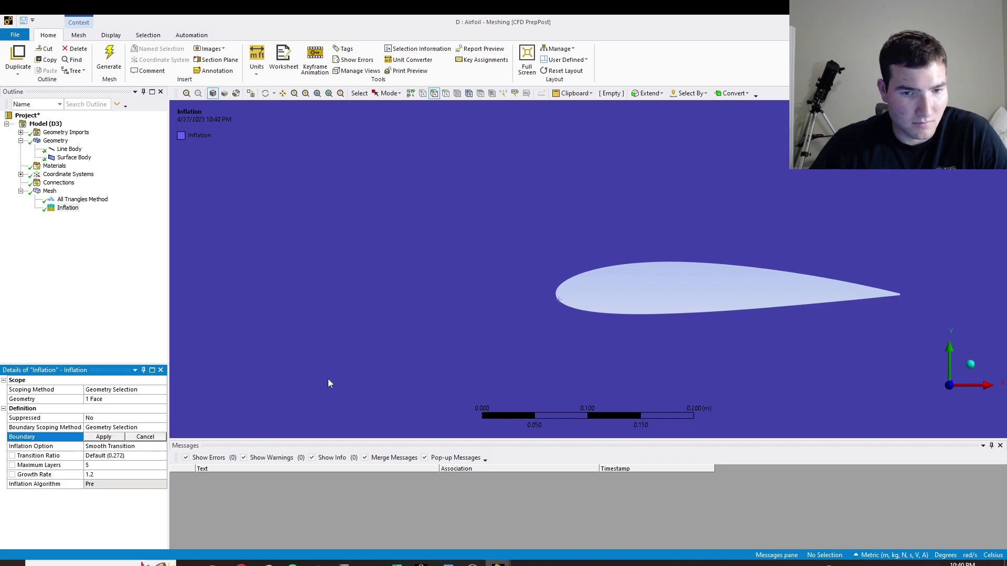
click(587, 313)
click(107, 439)
click(109, 439)
click(589, 313)
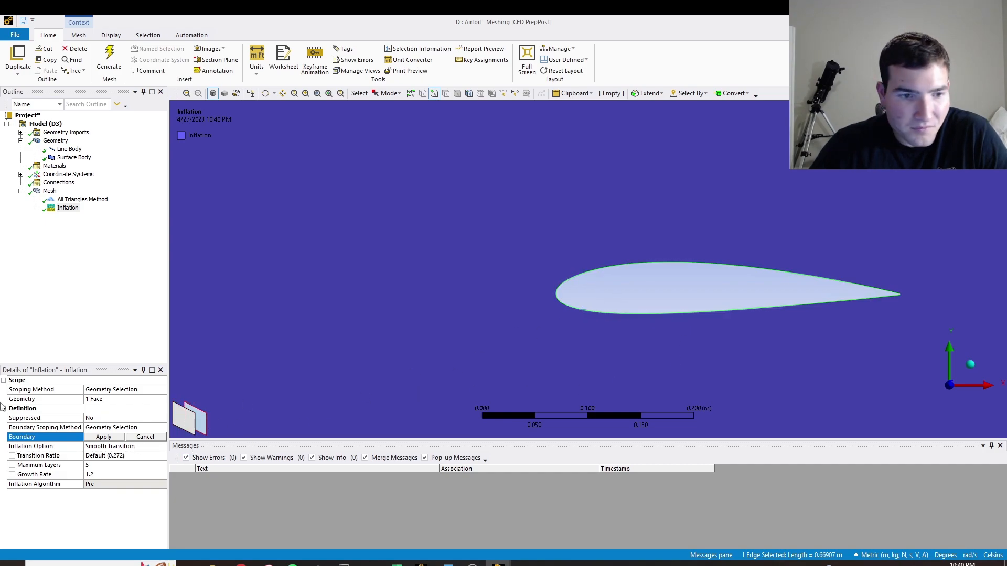
click(104, 437)
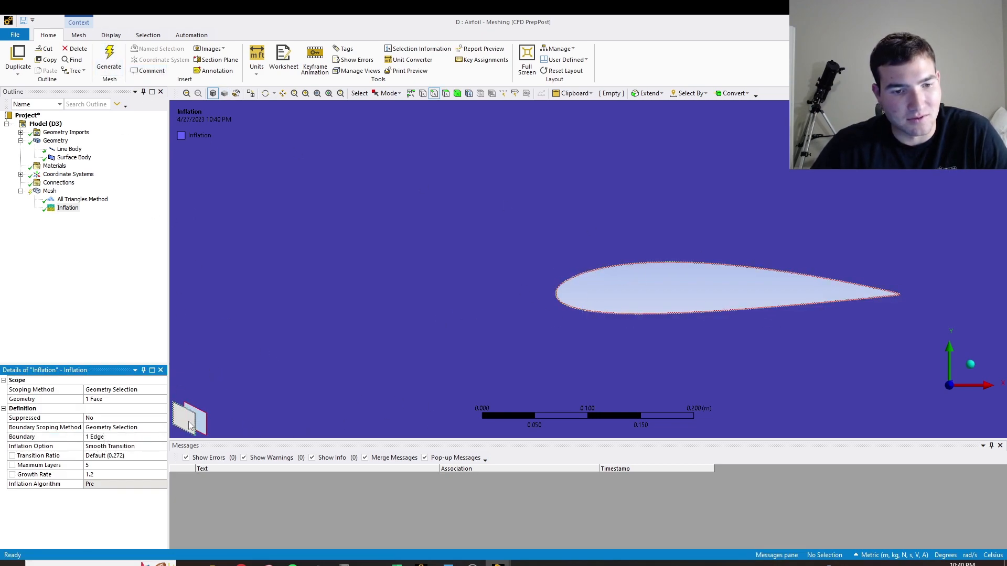
click(104, 63)
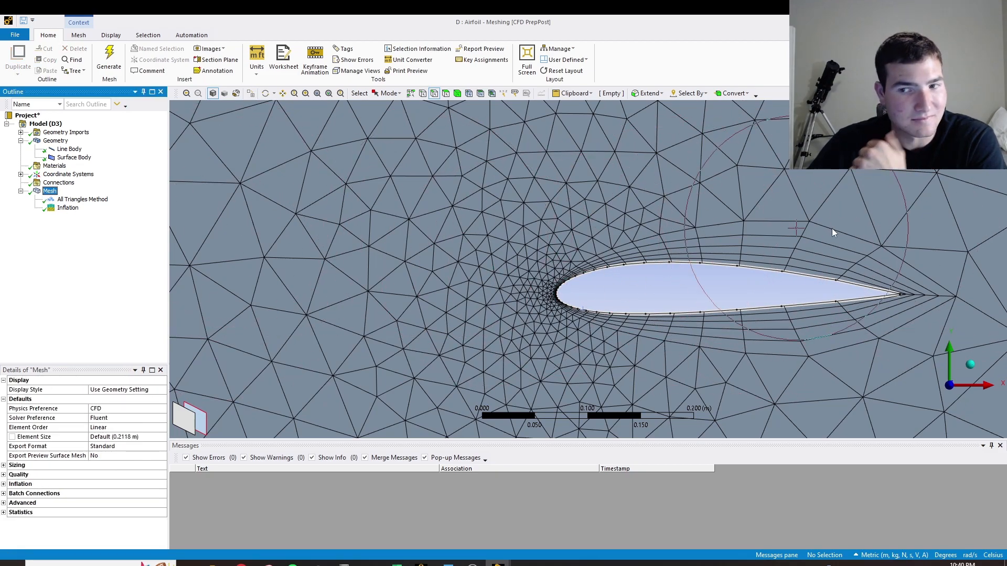
- Insert a Sizing control in the mesh and scope it to the airfoil edge
right_click(39, 185)
click(22, 191)
double_click(45, 192)
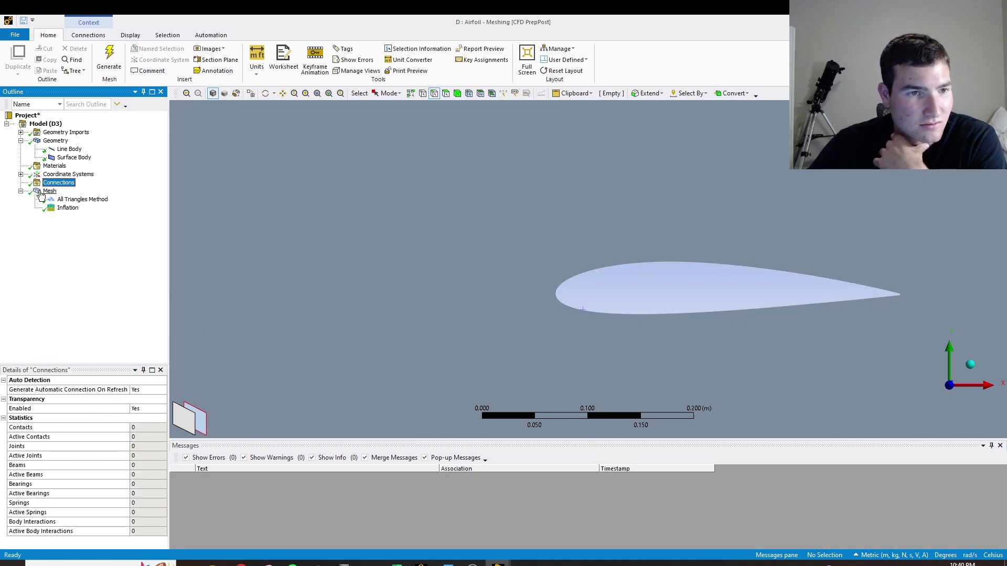
right_click(42, 192)
mouse_move(116, 204)
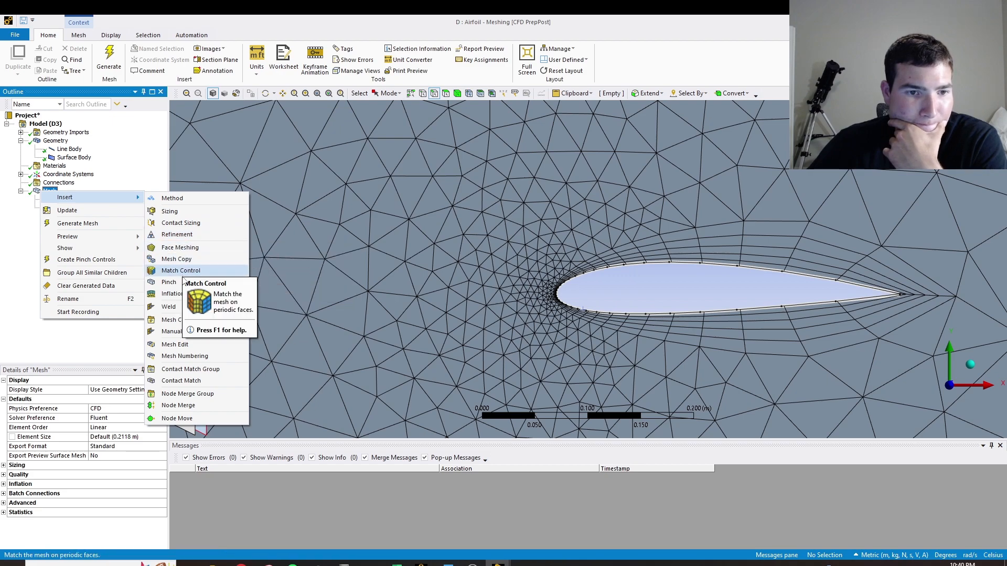
click(185, 212)
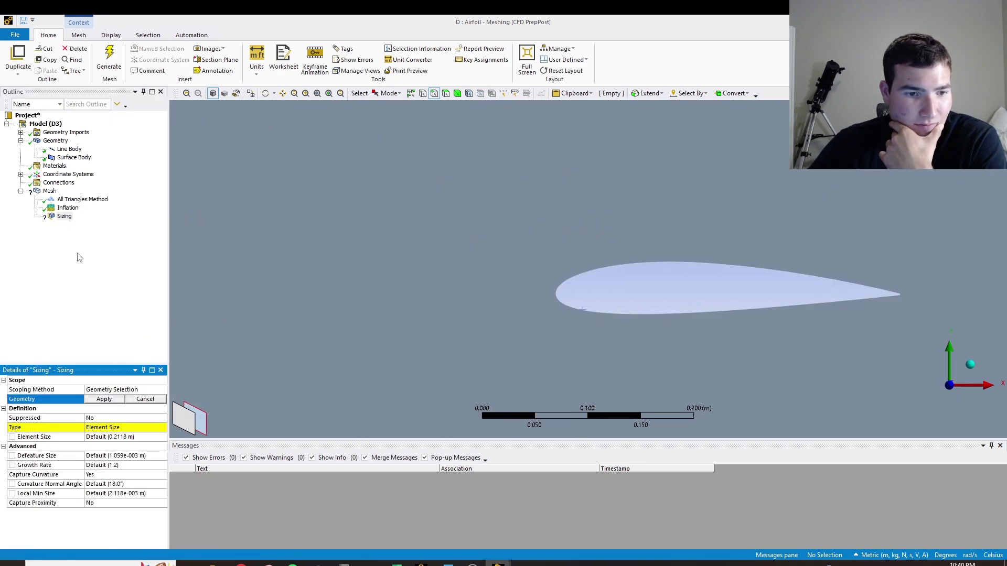
scroll(508, 252, down, 5)
scroll(785, 288, up, 2)
scroll(812, 289, down, 2)
scroll(816, 288, up, 2)
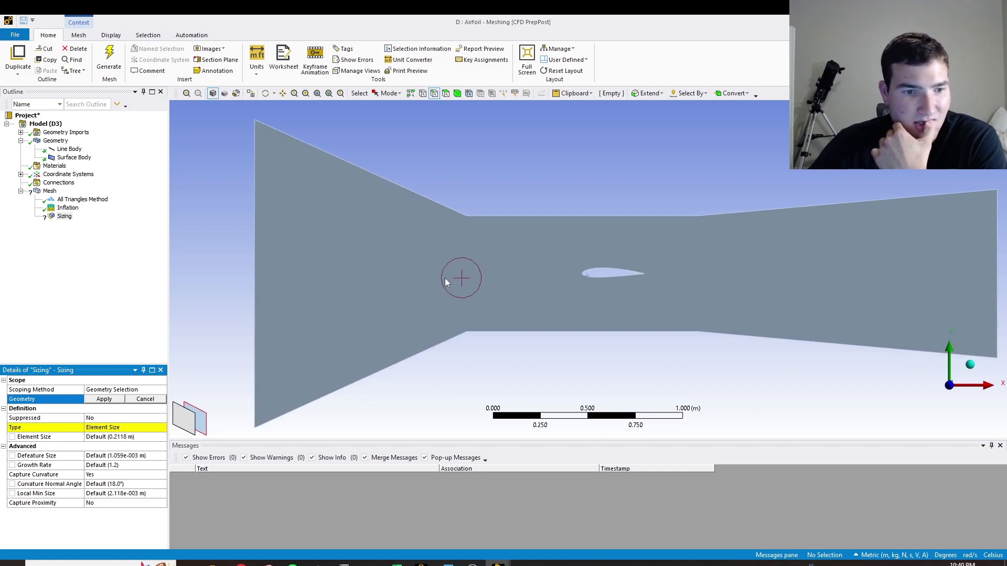
click(609, 269)
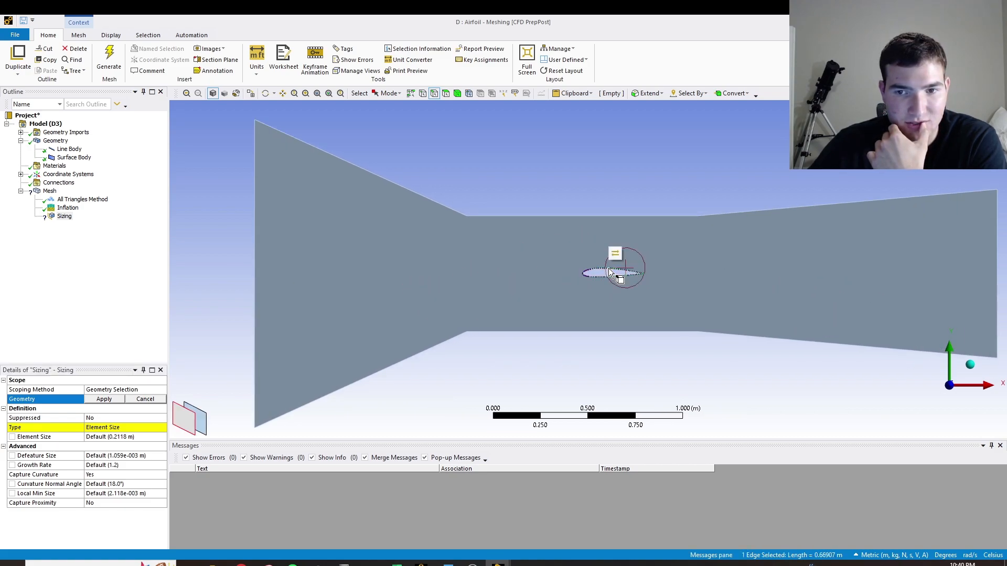
click(104, 399)
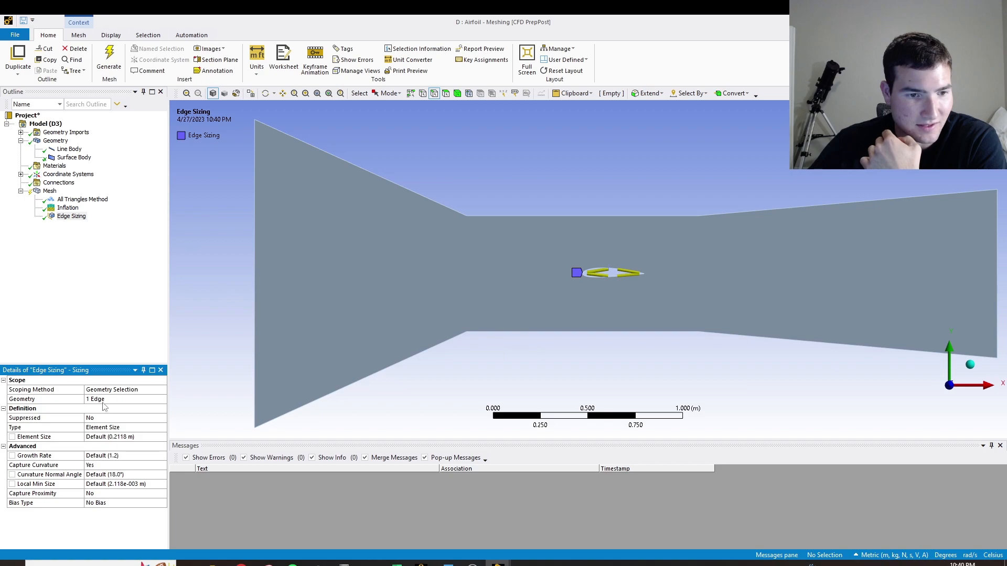
- Set the airfoil Edge Sizing's element size to 0.01 m, regenerate the mesh and display it around the airfoil
click(136, 427)
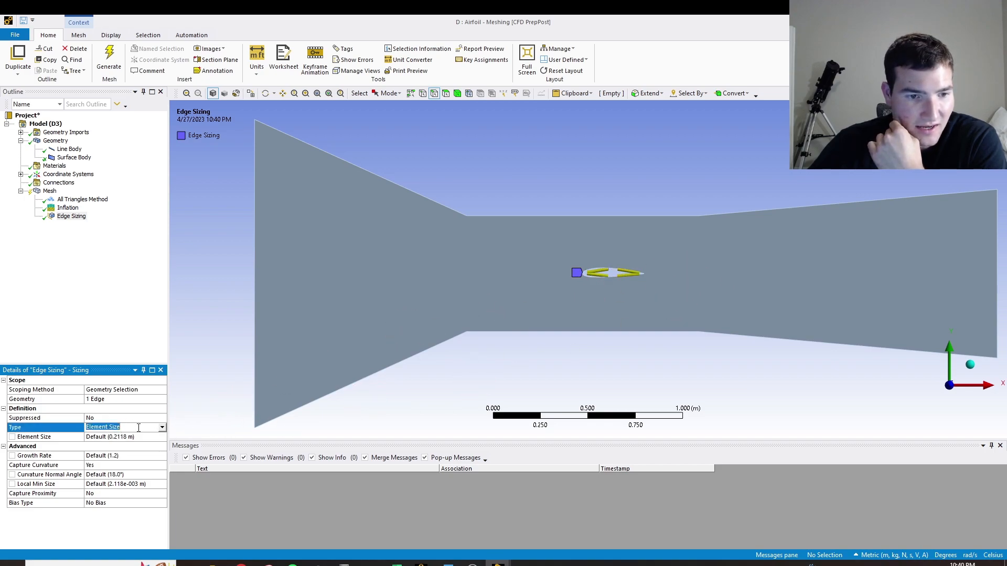
click(144, 437)
text(0.01)
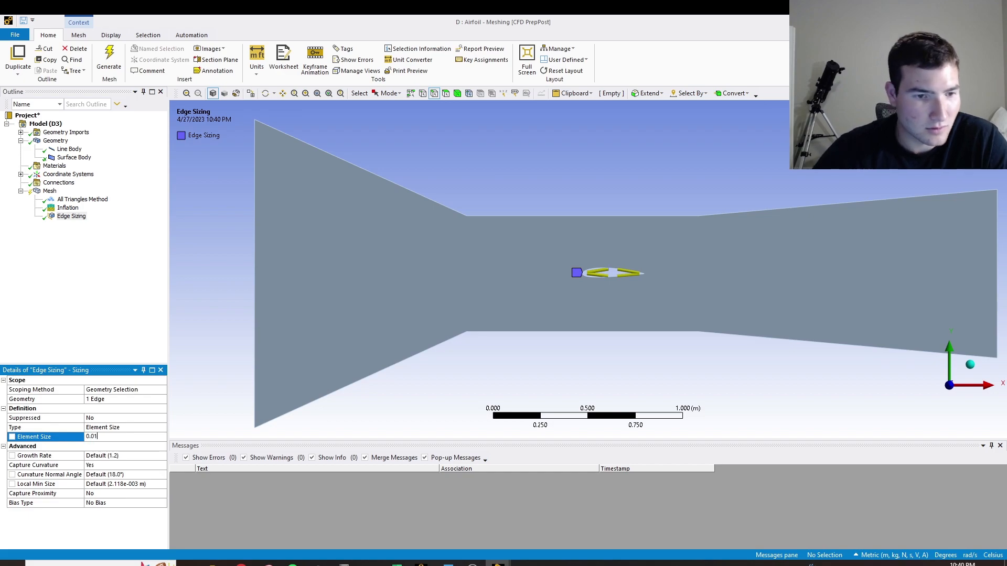
click(142, 322)
scroll(705, 288, up, 3)
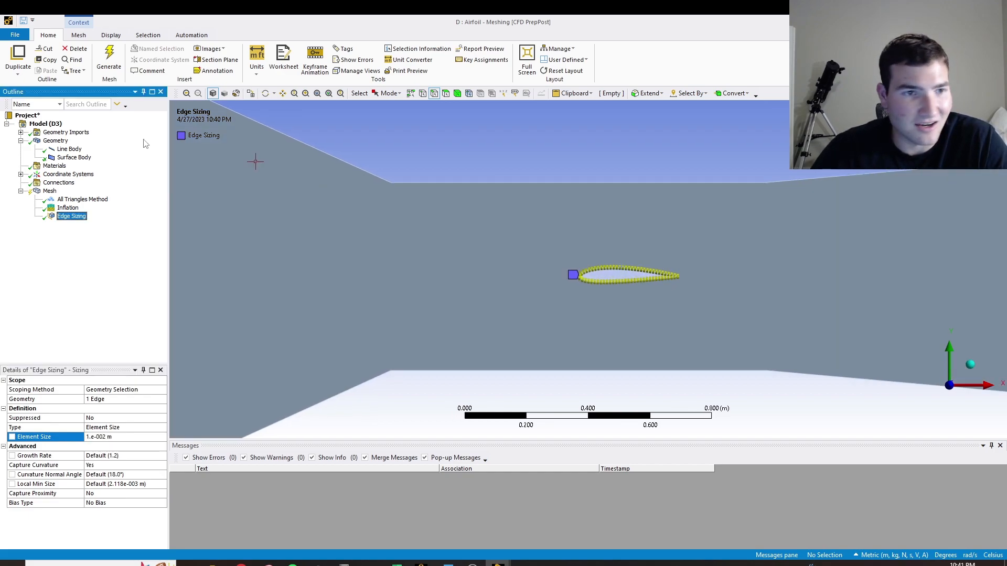
scroll(647, 369, down, 3)
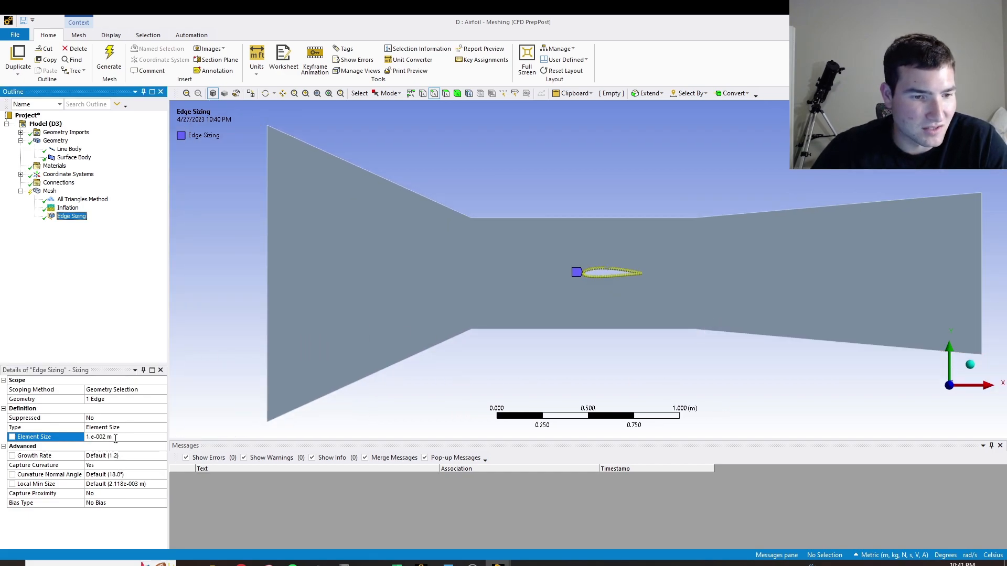
click(109, 58)
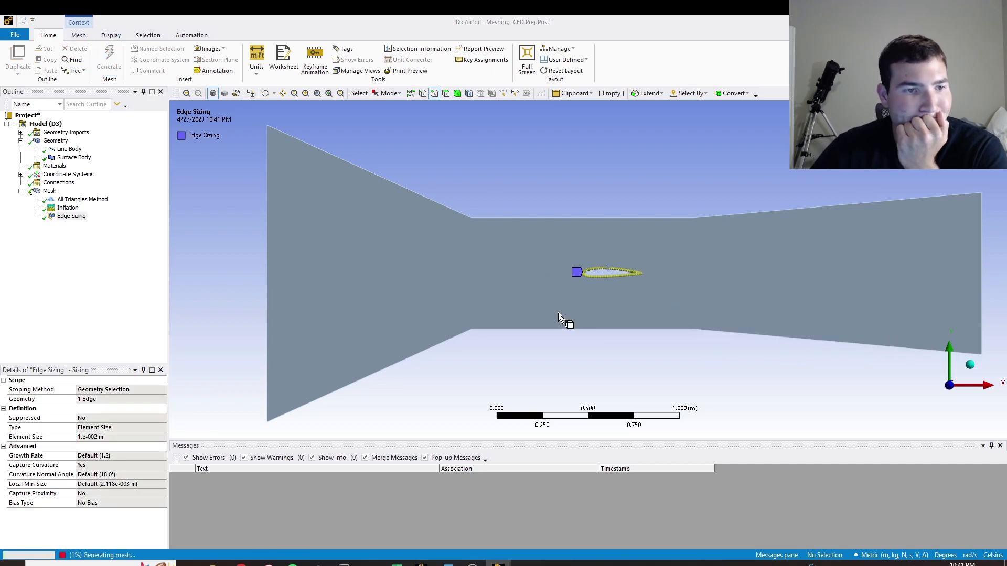
click(50, 192)
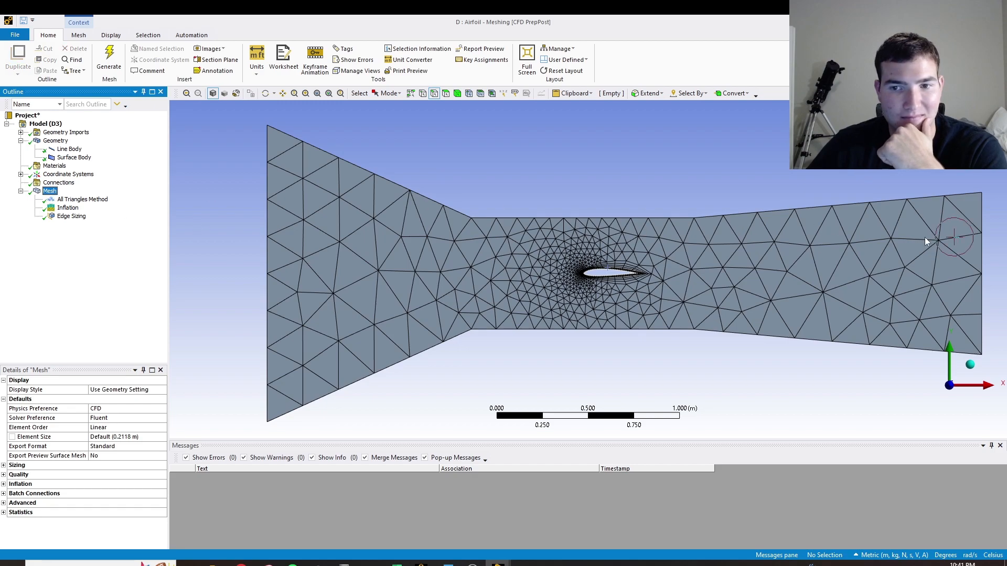
scroll(712, 254, up, 5)
scroll(712, 248, down, 3)
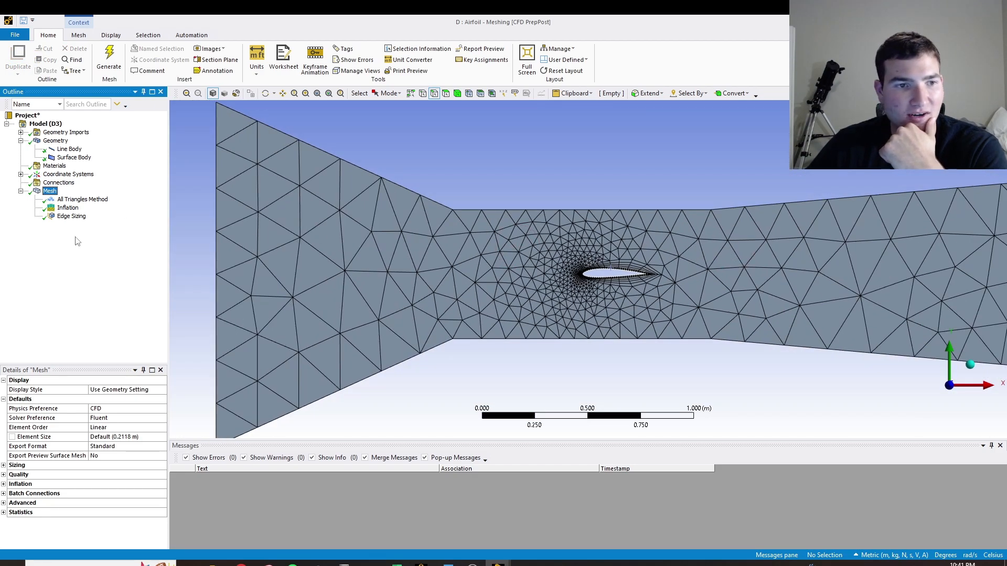
- Set the global mesh element size to 0.01 m and regenerate the mesh
click(128, 437)
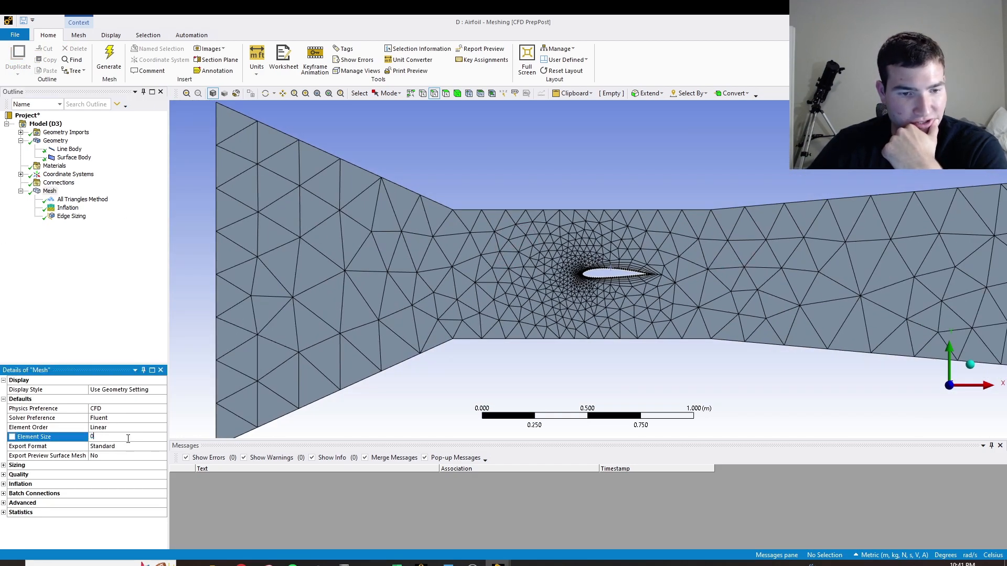
text(.01)
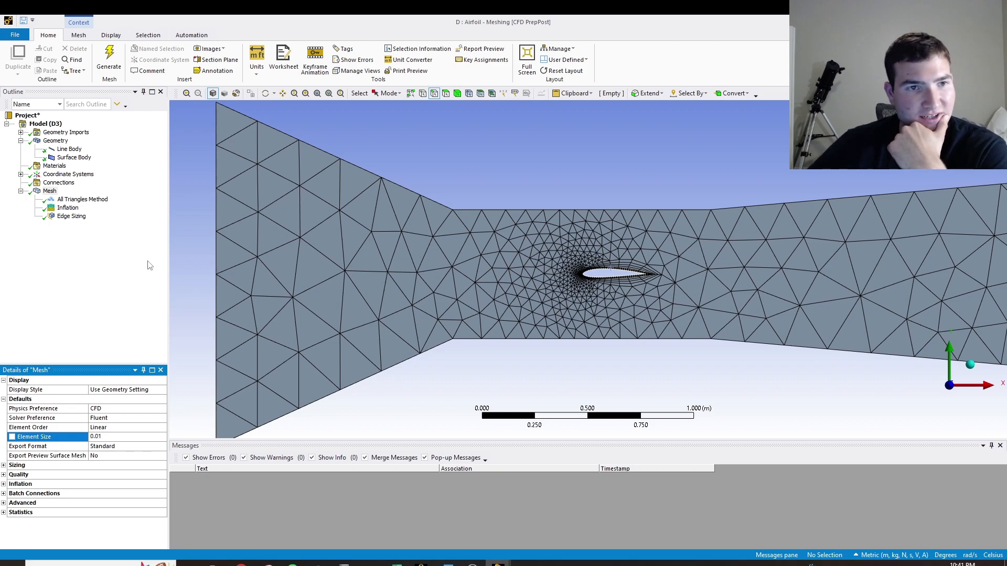
click(111, 57)
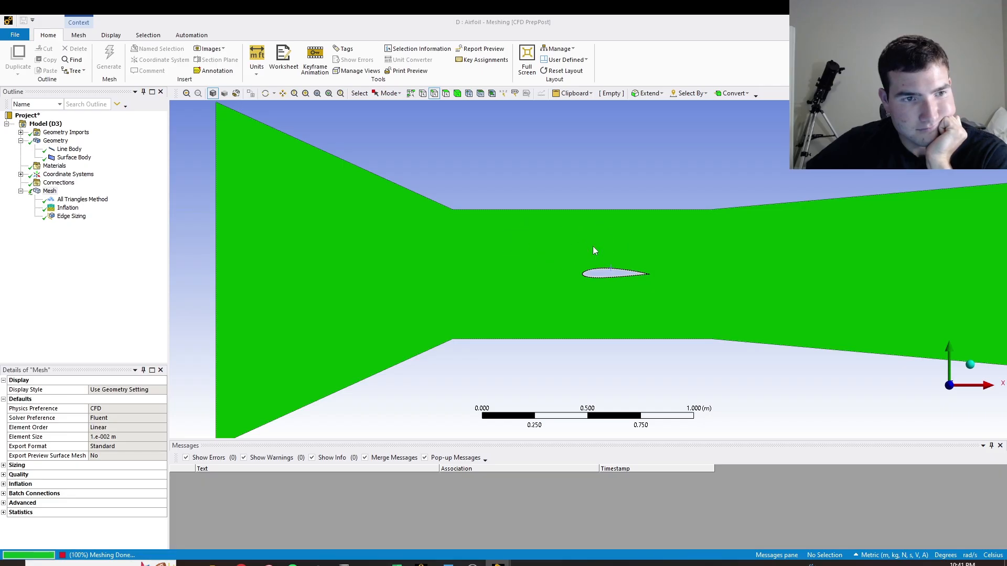
scroll(694, 262, up, 6)
right_click(666, 261)
scroll(463, 226, down, 10)
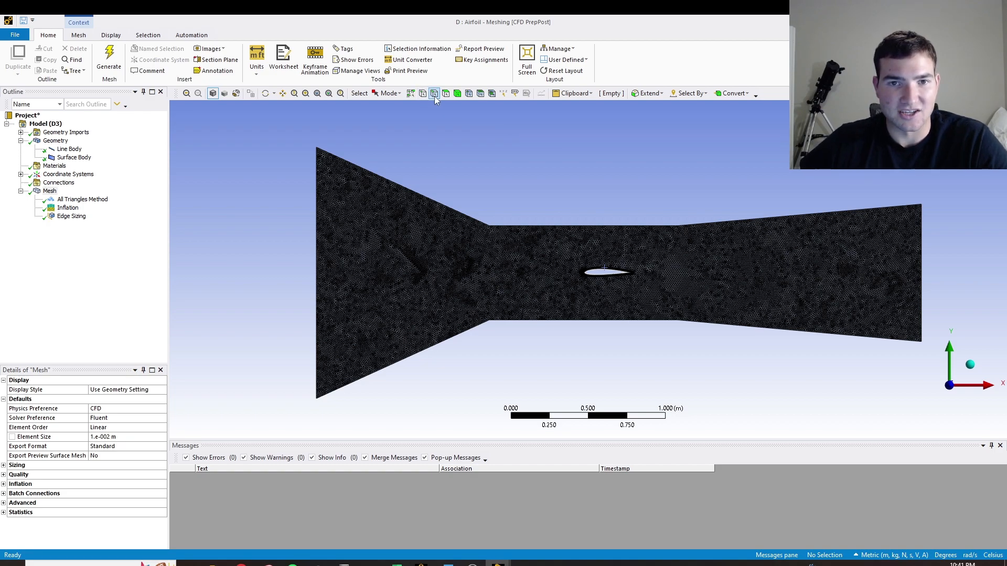
- Create named selections "Inlet" for the vertical edge at the tunnel's left end and "Outlet" for the one at its right end
click(318, 235)
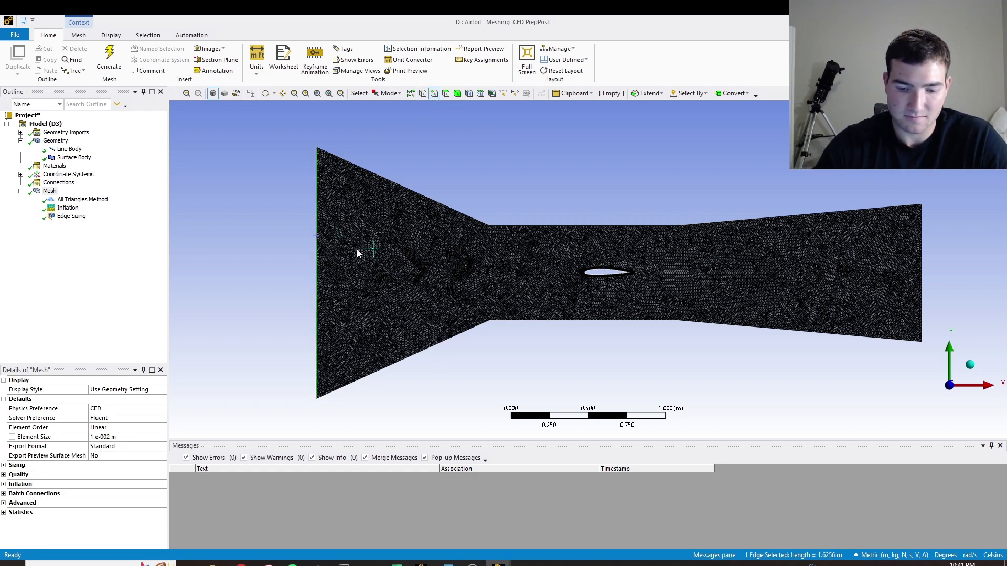
text(nIn)
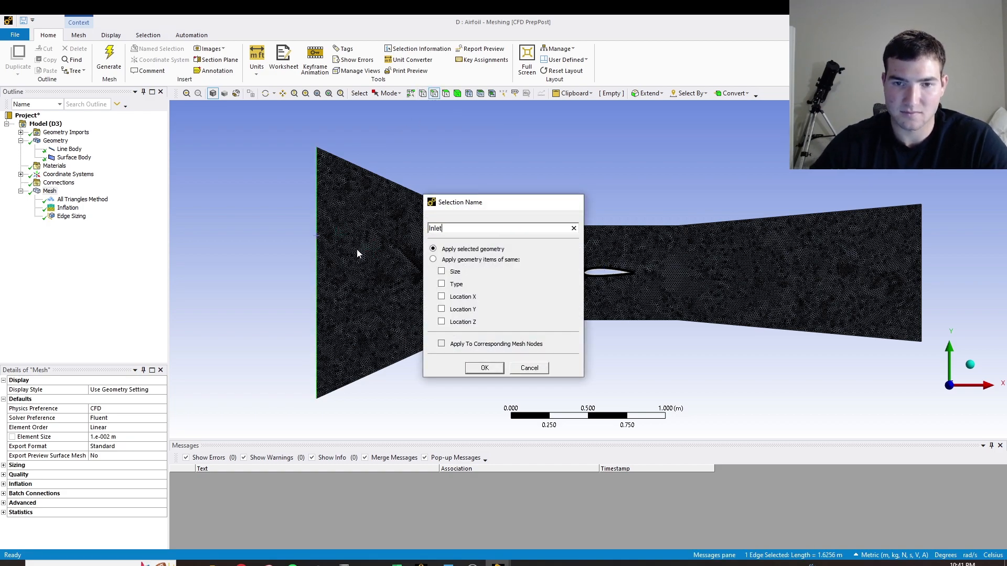
key(Return)
click(916, 281)
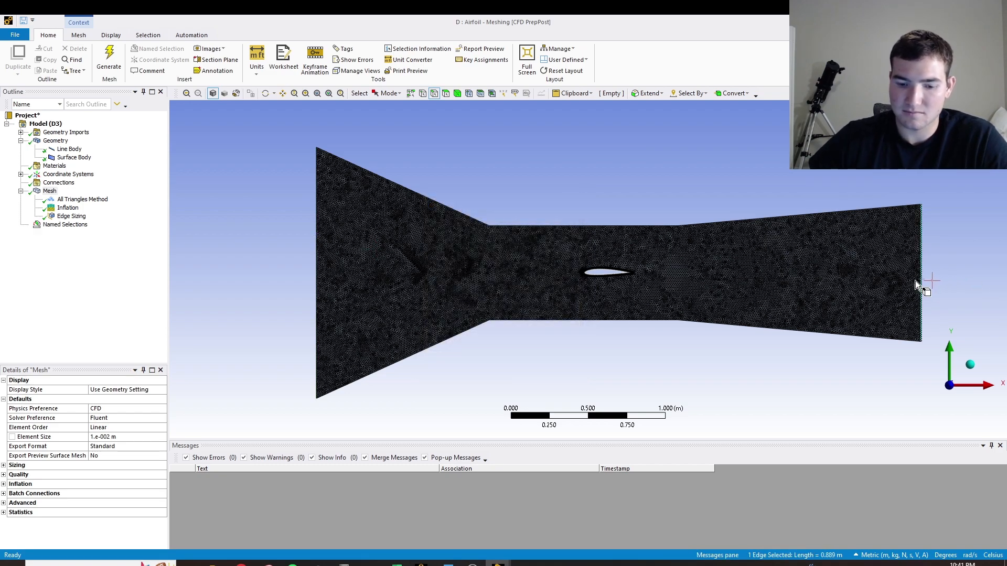
text(nOutlet)
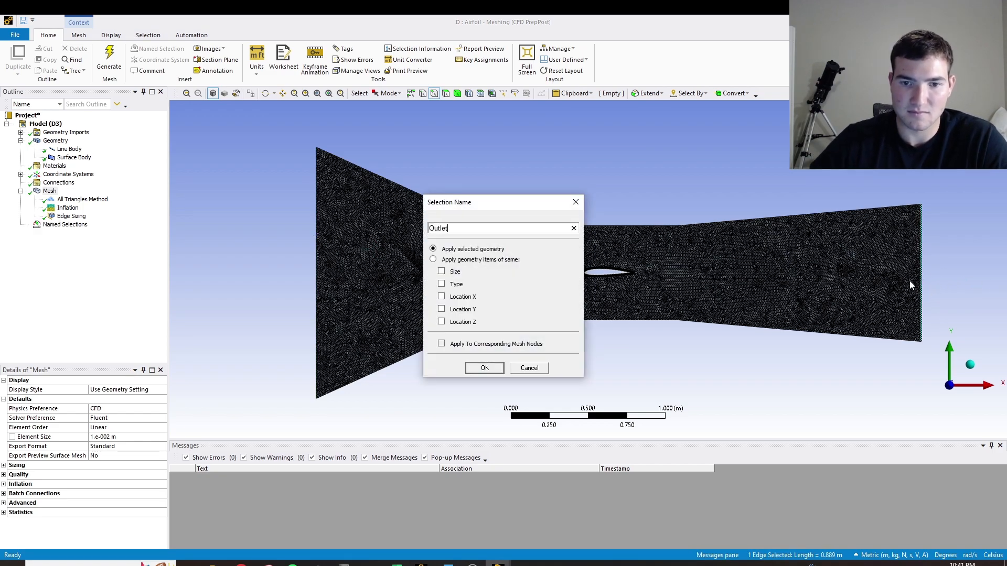
click(487, 368)
- Create a named selection "Walls" from the three upper and three lower edges of the wind tunnel
click(431, 202)
ctrl+click(572, 226)
ctrl+click(718, 222)
ctrl+click(407, 356)
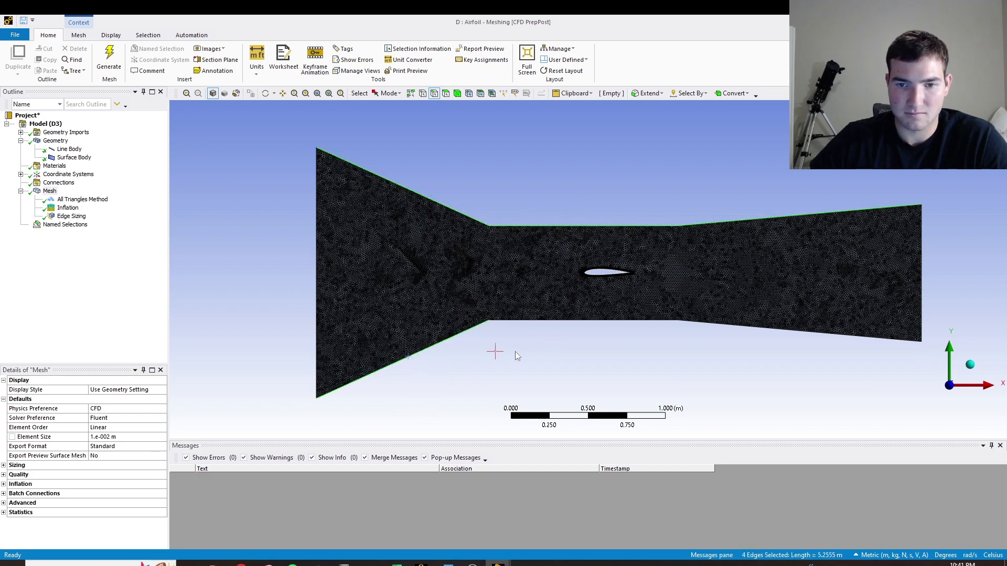
ctrl+click(597, 320)
ctrl+click(737, 326)
text(nWa)
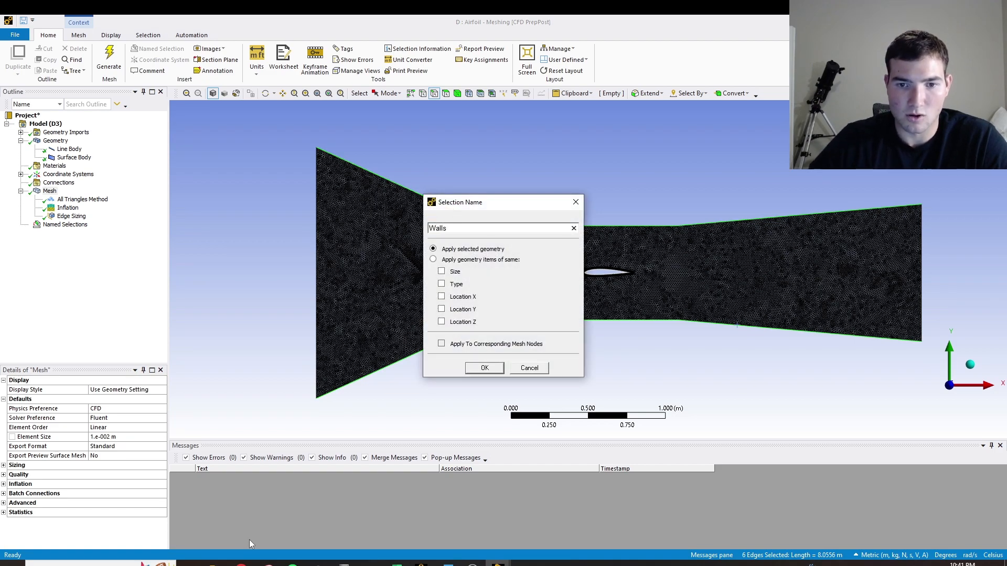
click(495, 371)
- Create a named selection "Airfoil" for the airfoil edge
click(594, 275)
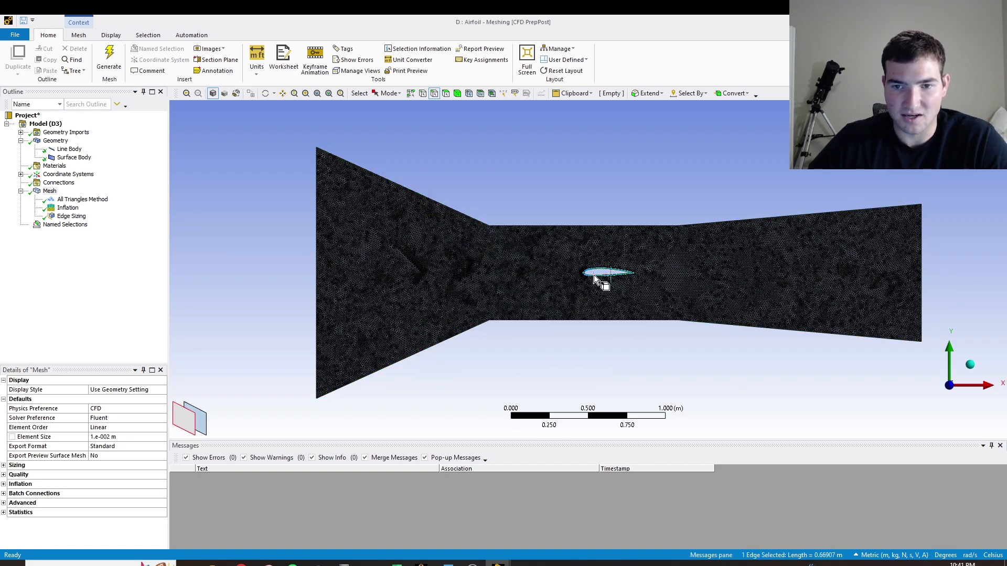
text(n)
text(Airfoil)
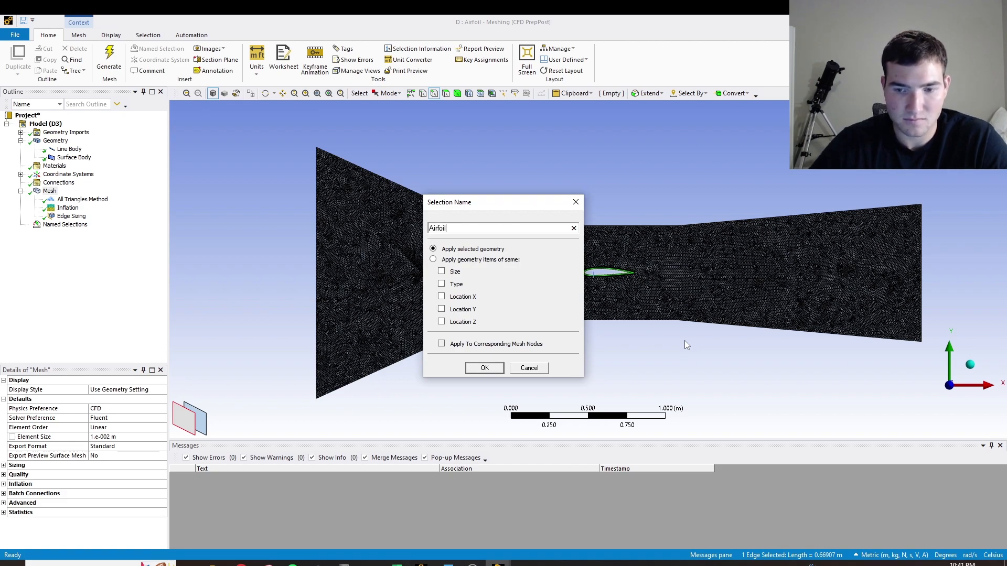
key(Return)
- Review which edges the Airfoil, Walls, Outlet and Inlet named selections contain
click(20, 225)
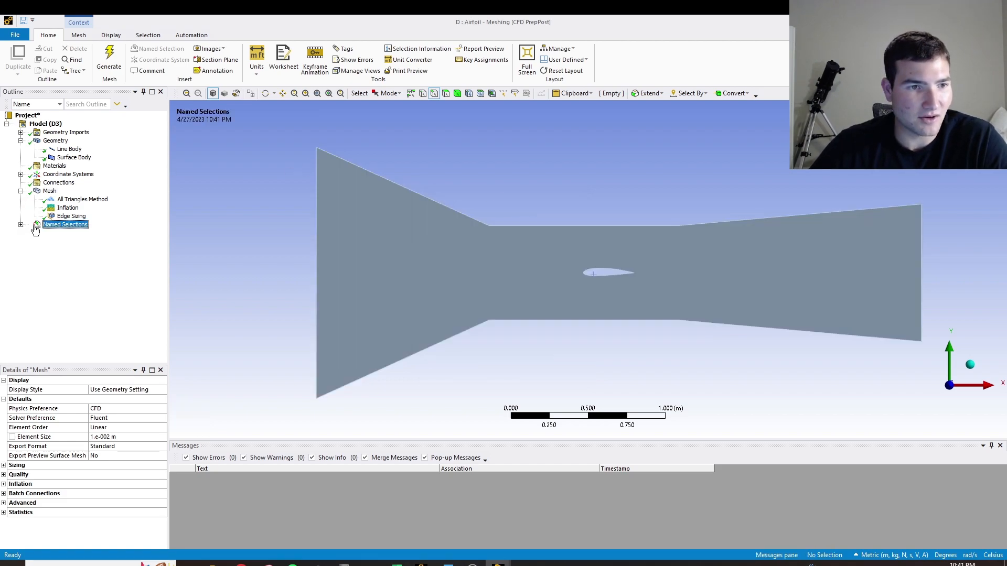
click(62, 258)
scroll(651, 291, up, 4)
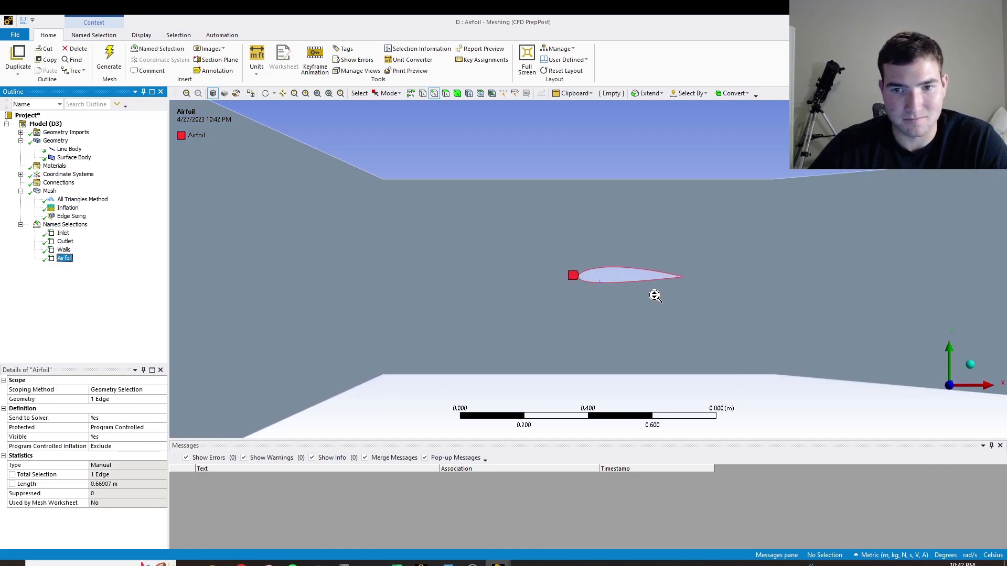
scroll(634, 270, down, 6)
click(64, 250)
click(64, 242)
click(63, 234)
click(64, 250)
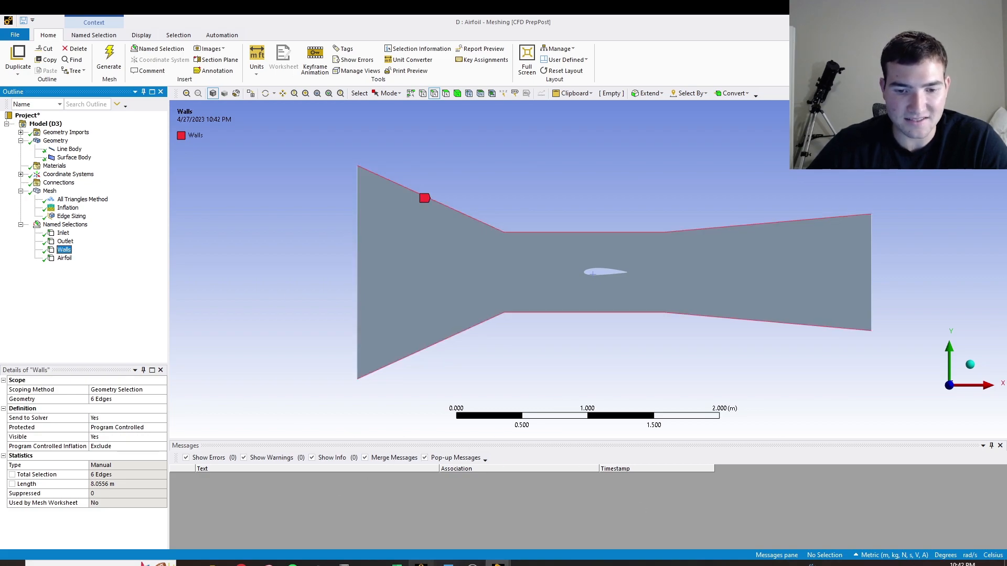
- Switch to Workbench and update the Mesh cell of the Airfoil system
click(421, 564)
right_click(326, 271)
click(382, 331)
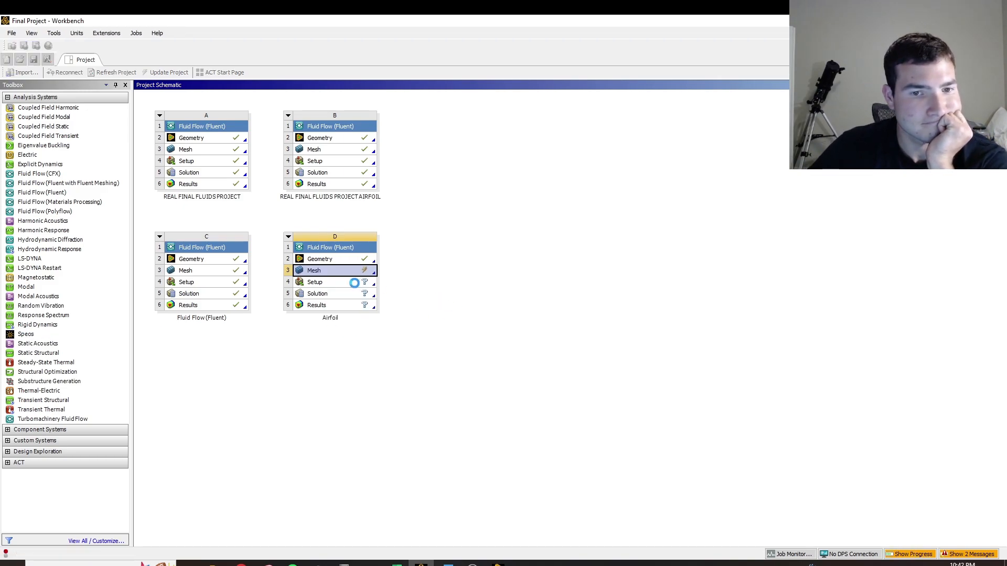
- Launch Fluent from the Airfoil system's Setup with double precision and 4 solver processes, and dismiss the behavioral changes notice
click(355, 287)
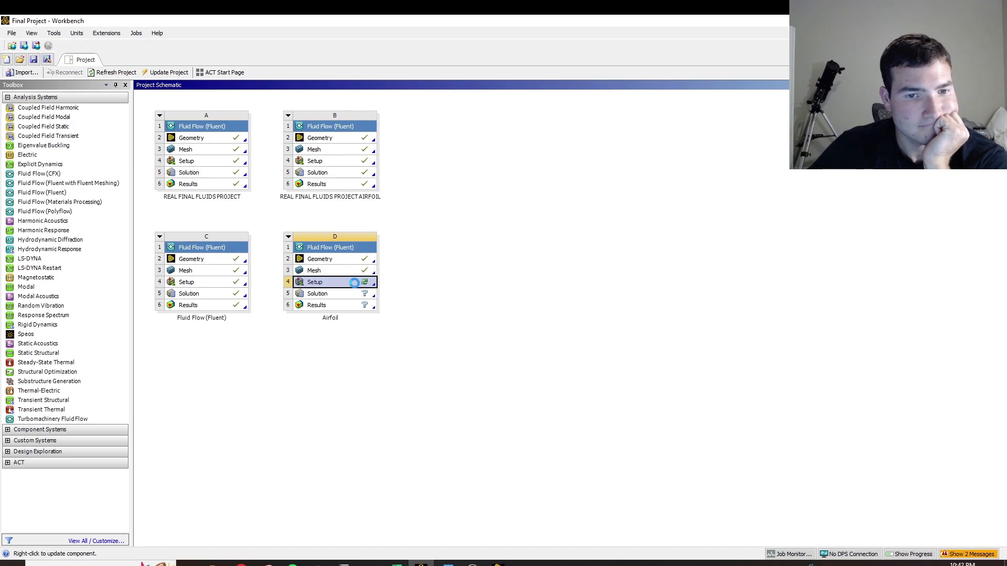
double_click(355, 287)
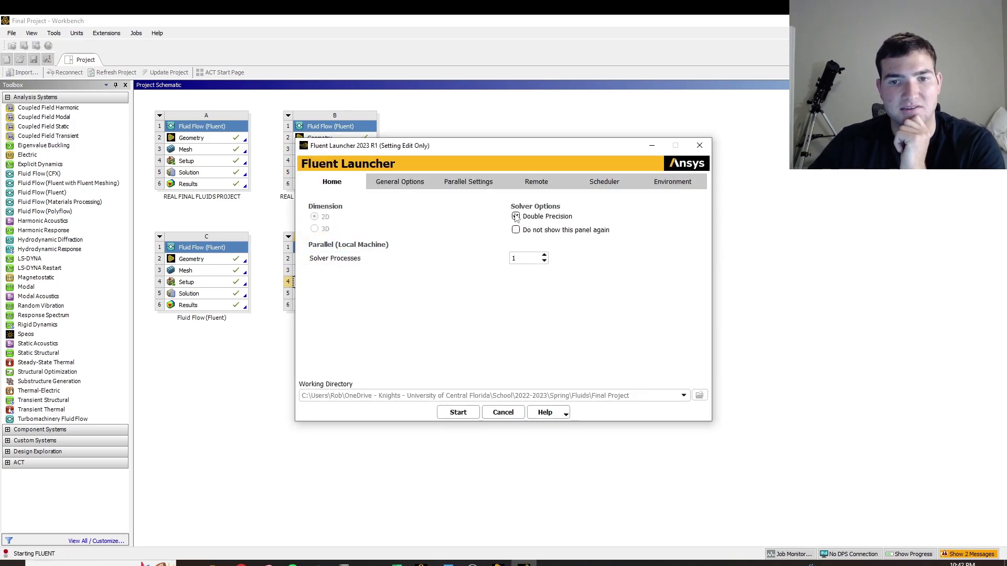
click(545, 258)
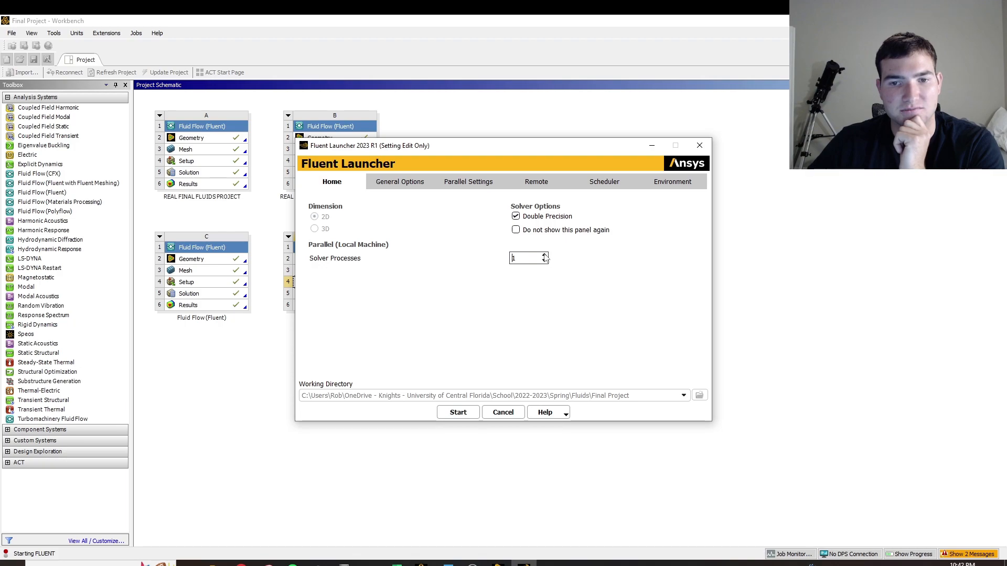
click(471, 412)
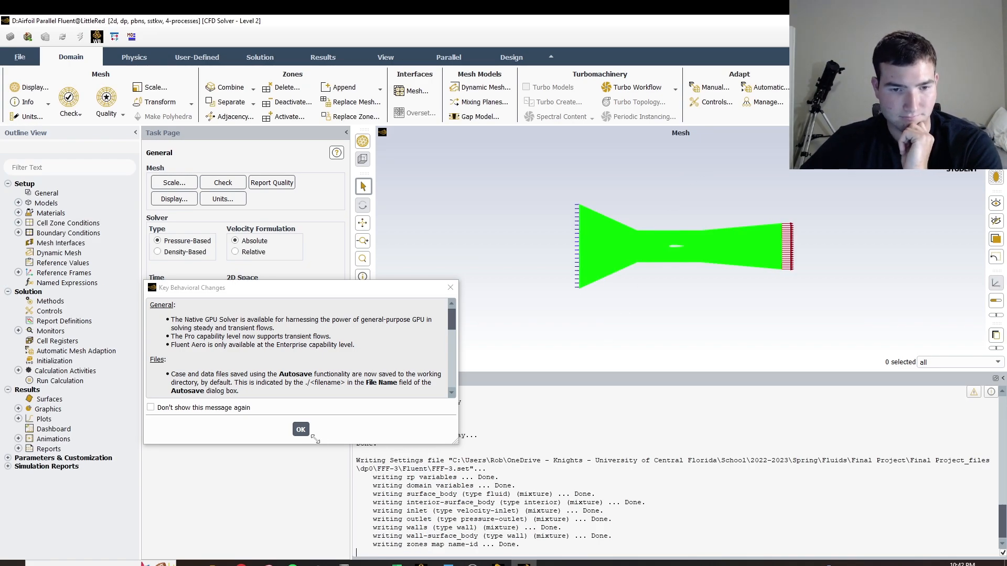
click(300, 429)
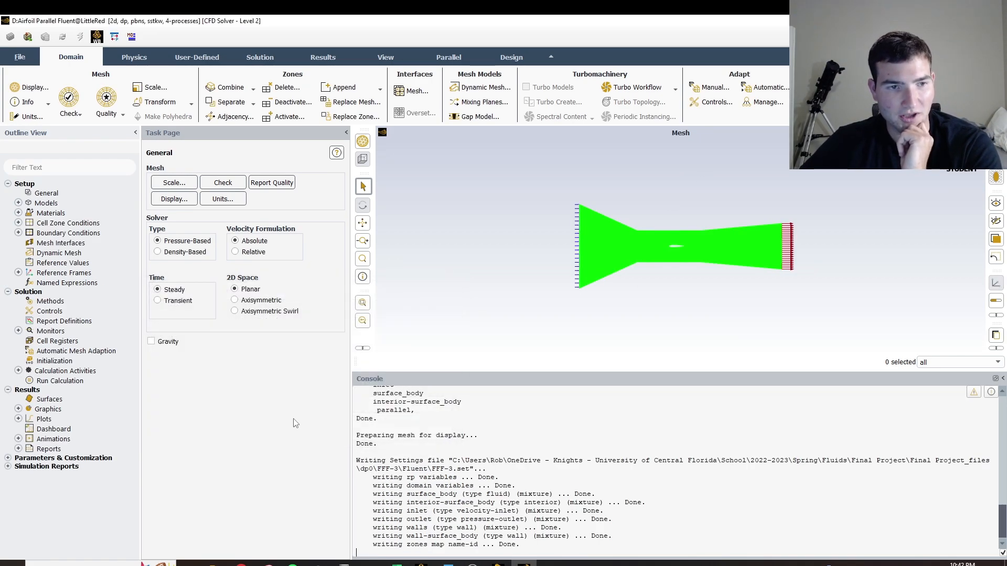
- Set the viscous model to standard k-epsilon (2 eqn) with Enhanced Wall Treatment
click(18, 203)
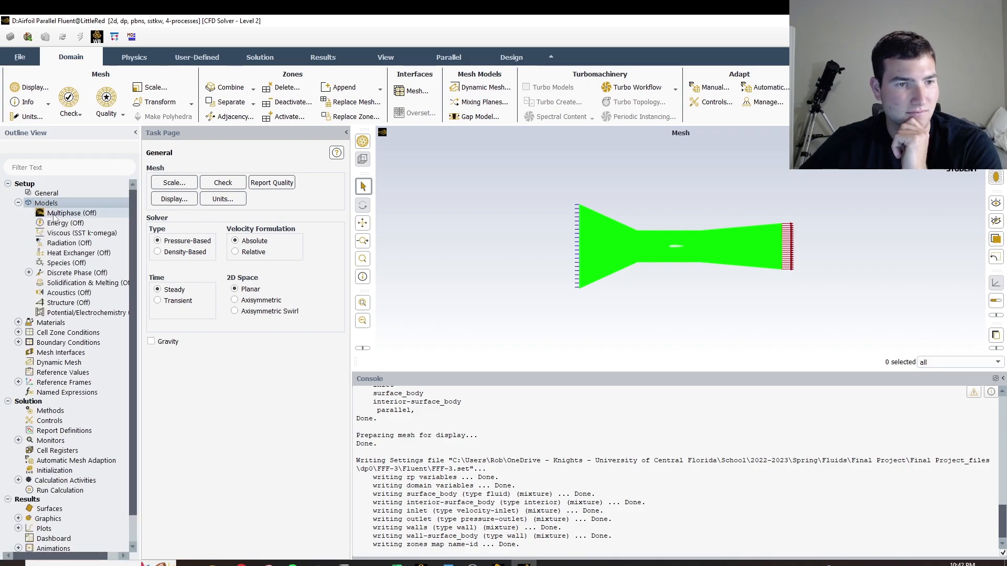
double_click(94, 232)
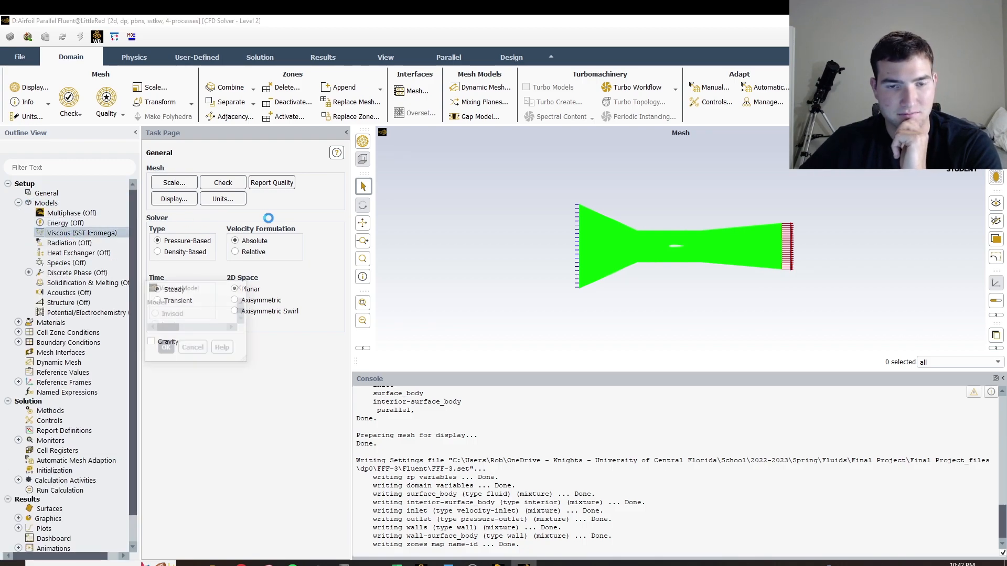
click(367, 176)
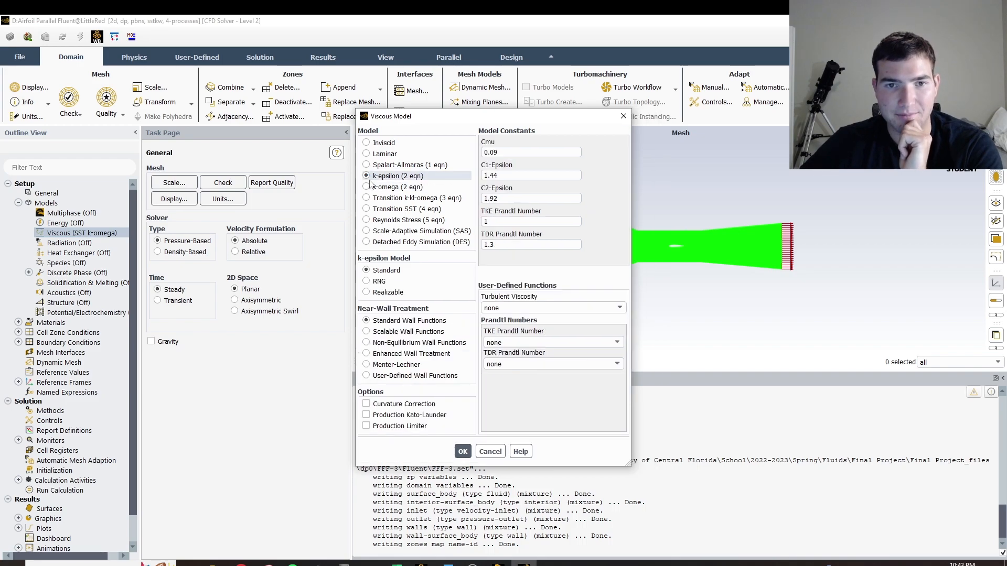
click(367, 354)
click(370, 404)
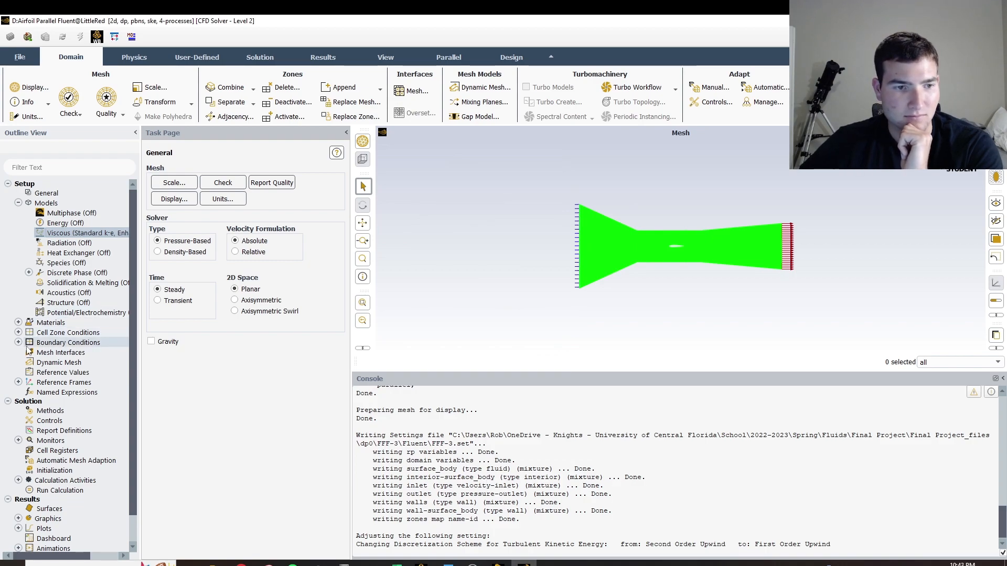
- Expand the materials and their fluid group to check which fluid is defined
click(17, 323)
click(18, 322)
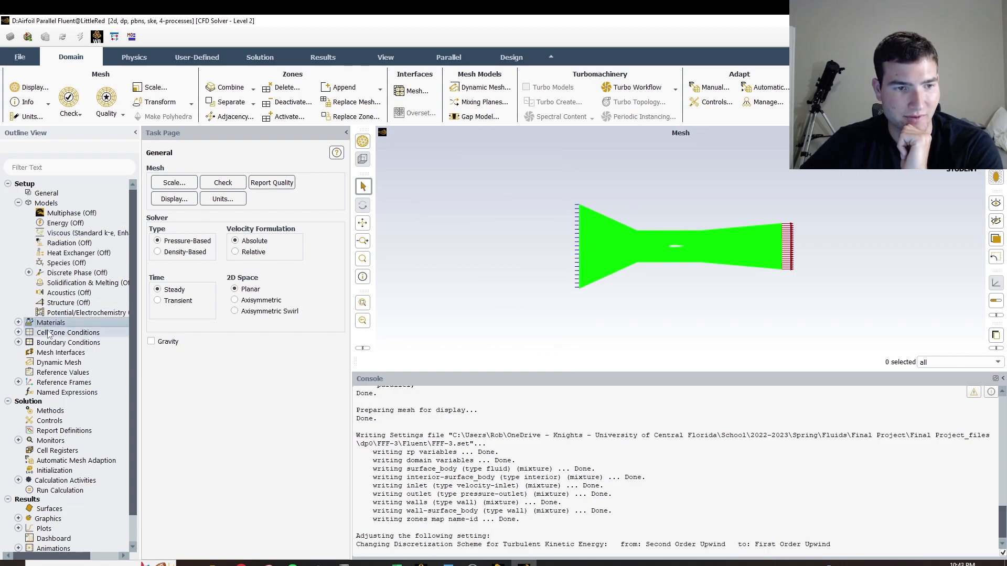
click(28, 332)
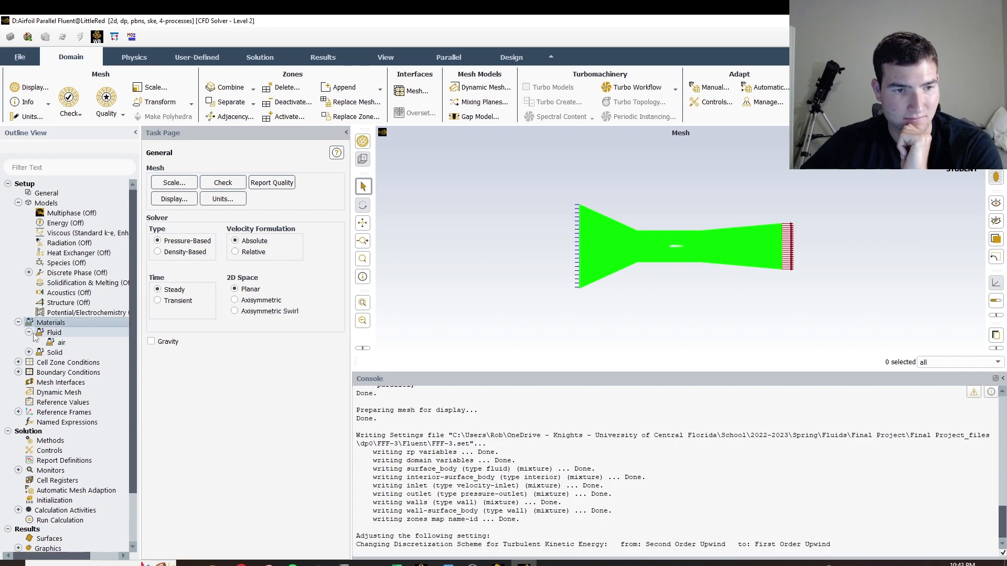
- Set the inlet boundary's velocity magnitude to 10 m/s and apply it
scroll(47, 315, down, 2)
double_click(46, 315)
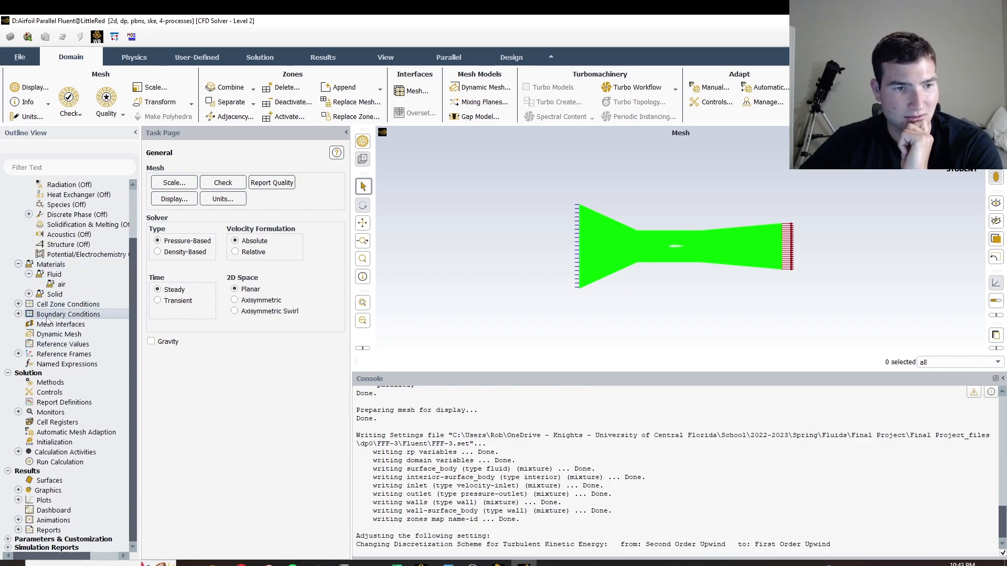
click(158, 188)
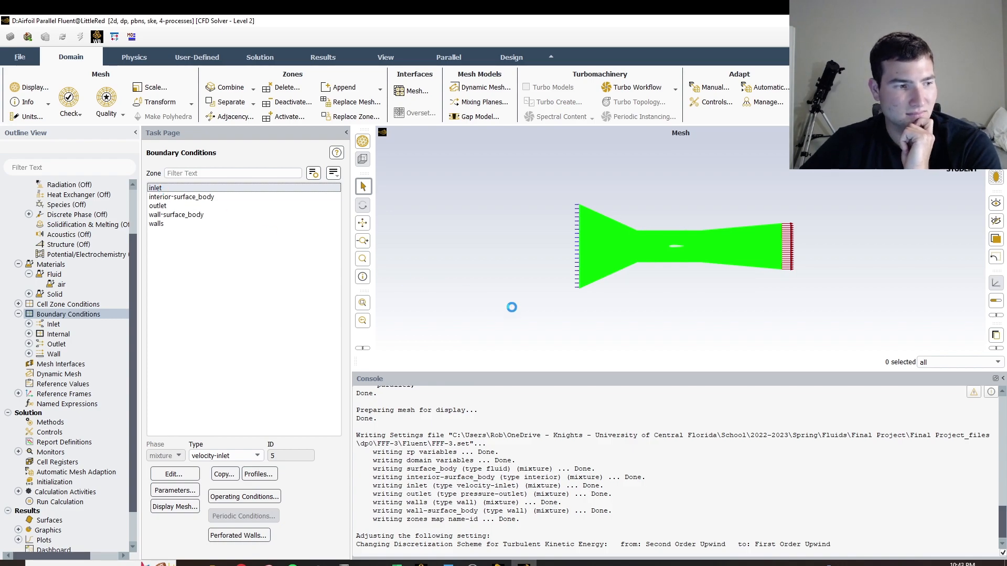
click(360, 379)
key(BackSpace)
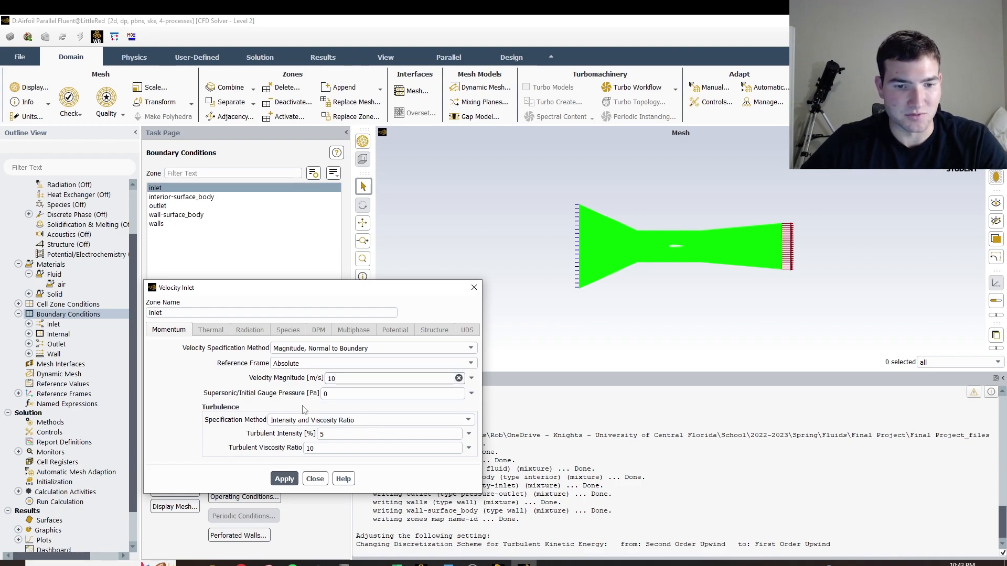
click(284, 479)
click(315, 479)
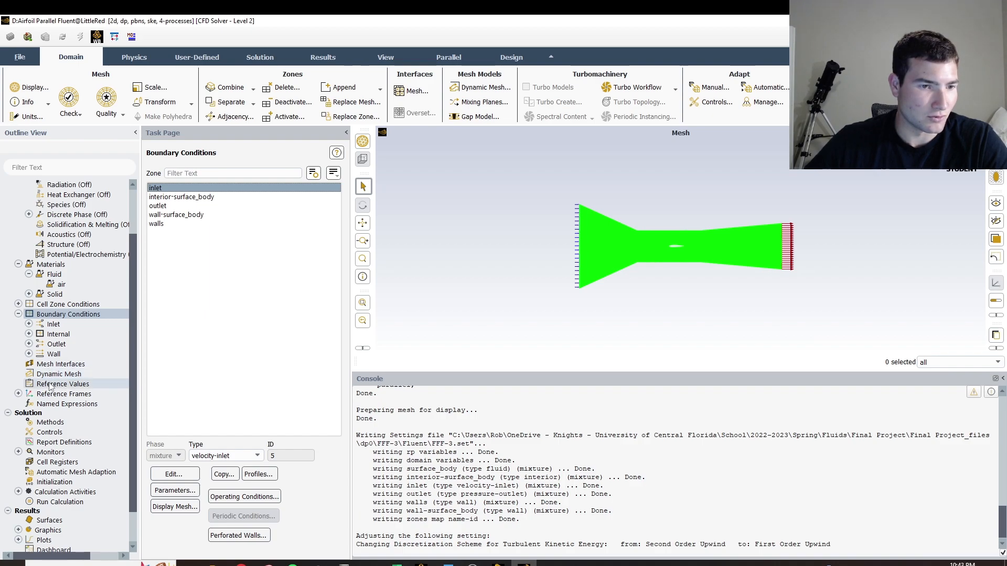
- Compute the reference values from the inlet zone
click(51, 384)
click(337, 181)
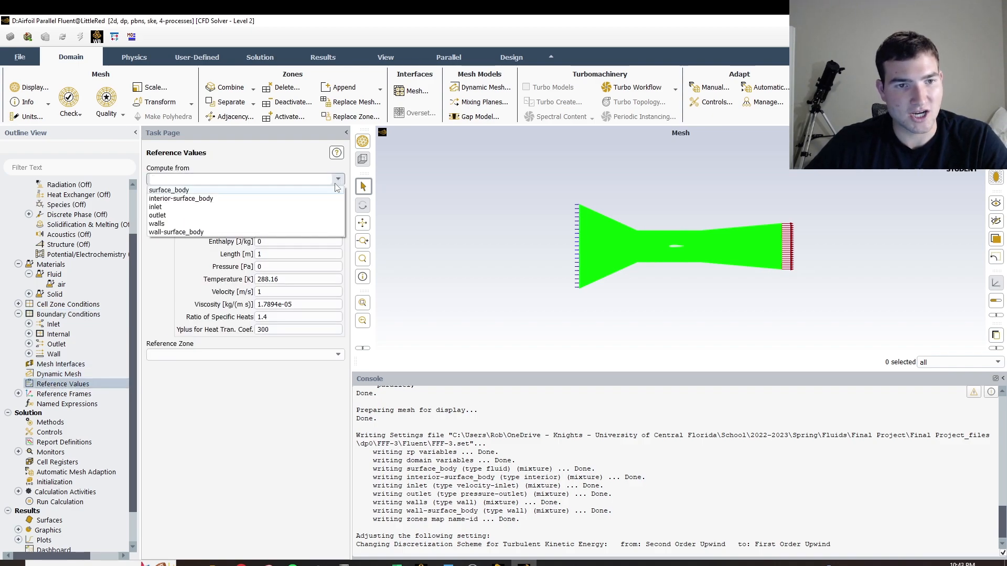
click(223, 210)
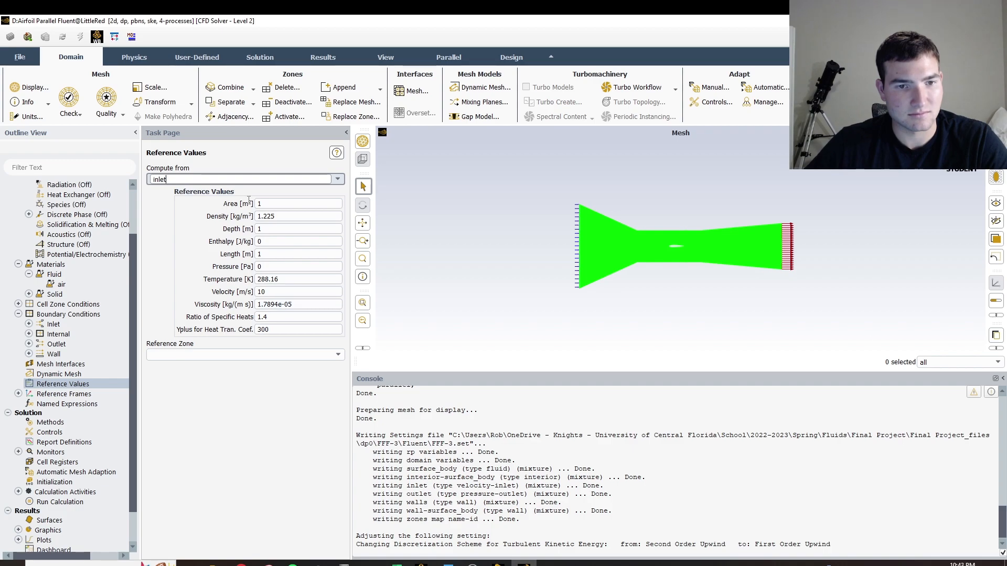
- Set the solution methods to the SIMPLE pressure-velocity coupling scheme and PRESTO! pressure discretization
scroll(113, 438, down, 2)
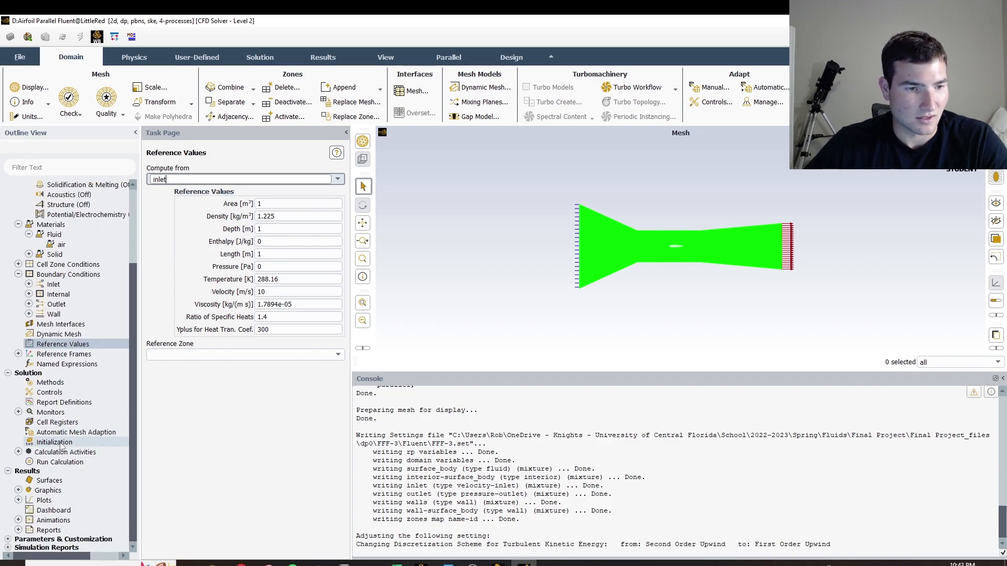
double_click(50, 383)
click(326, 193)
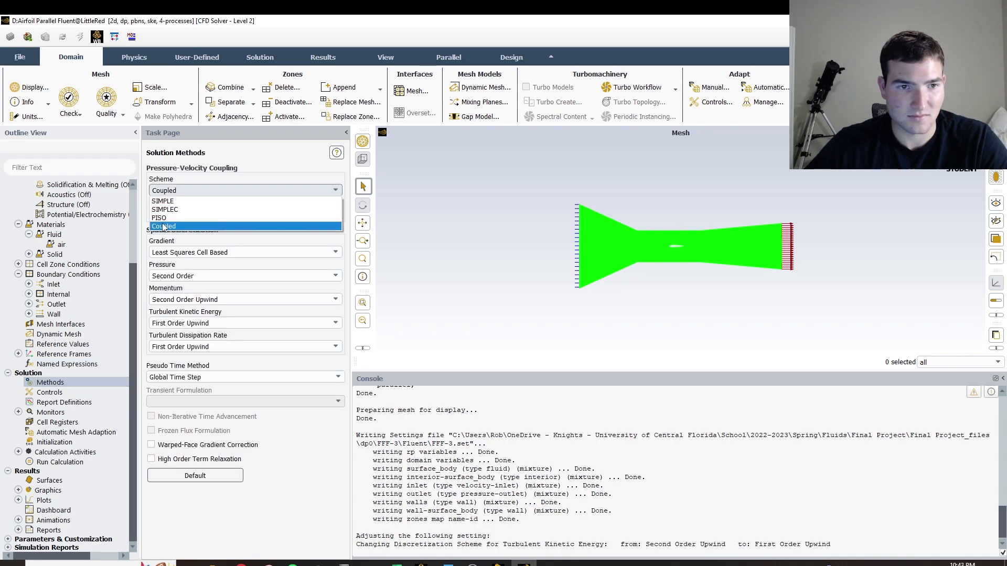
click(220, 202)
click(278, 277)
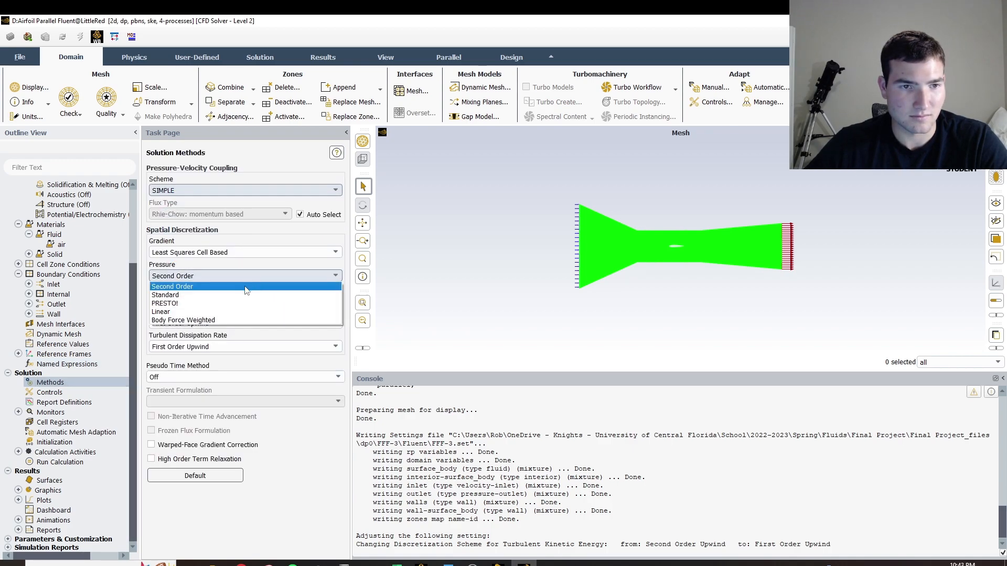
click(178, 314)
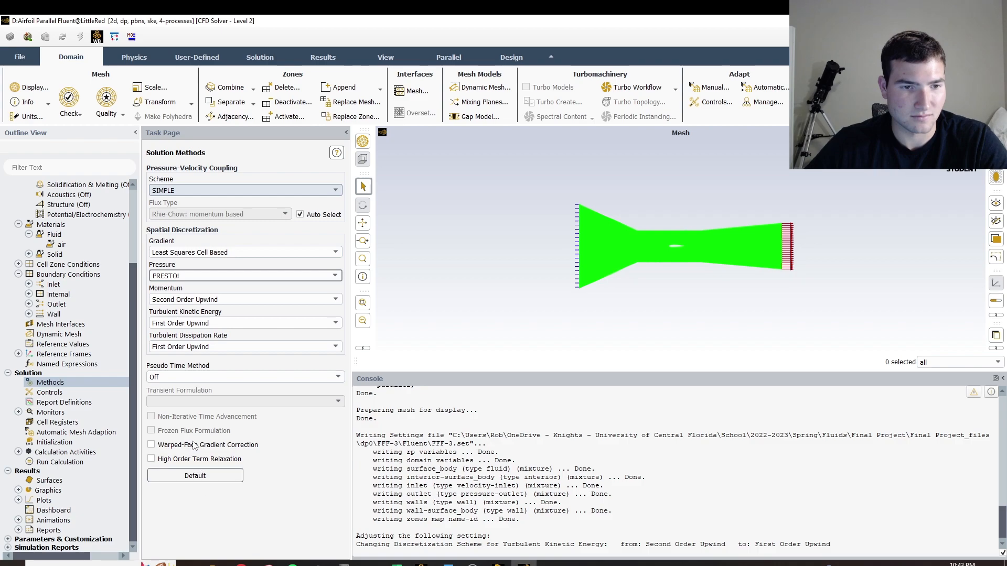
- Initialize the solution with Hybrid Initialization, and run the calculation for 150 iterations
click(59, 443)
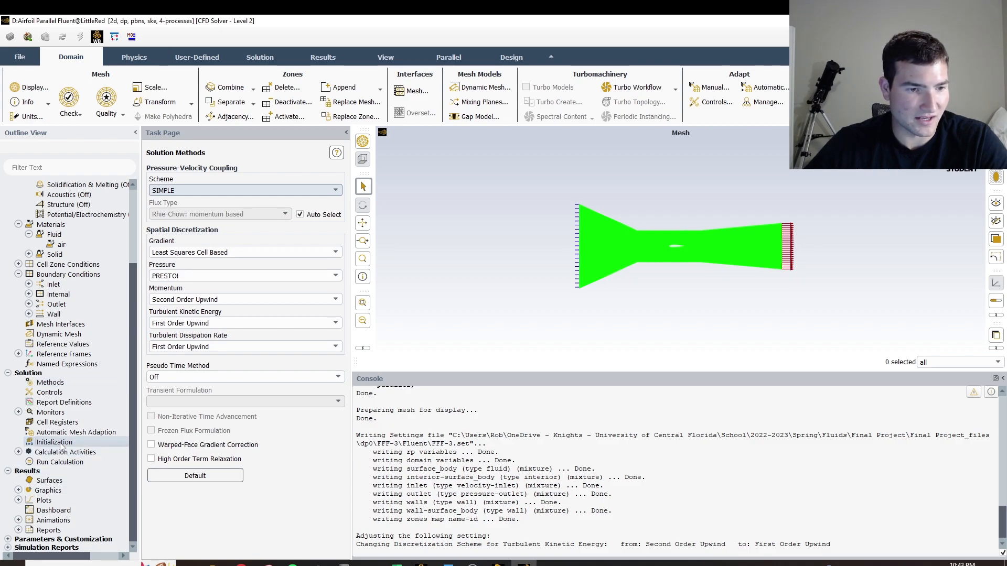
click(209, 214)
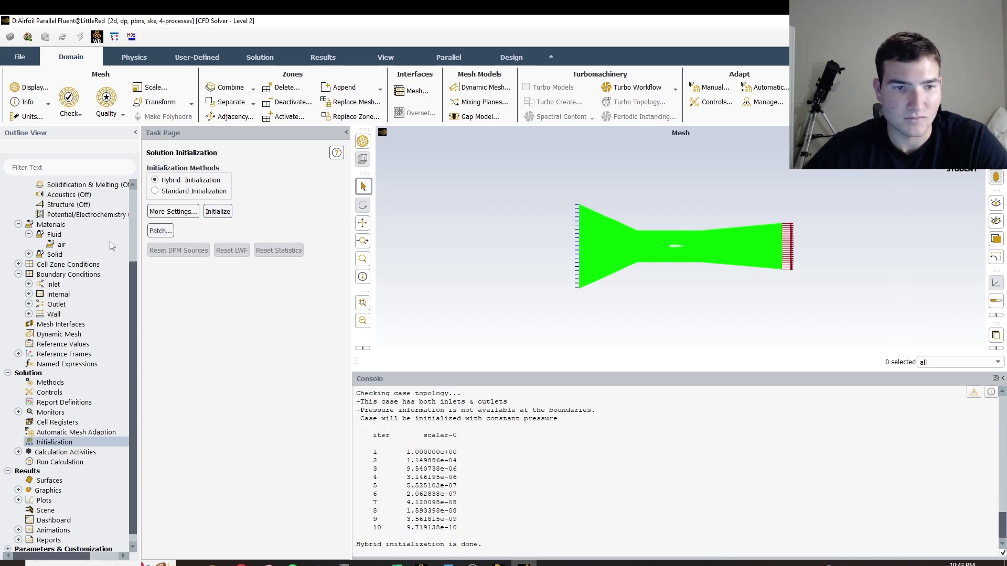
click(53, 462)
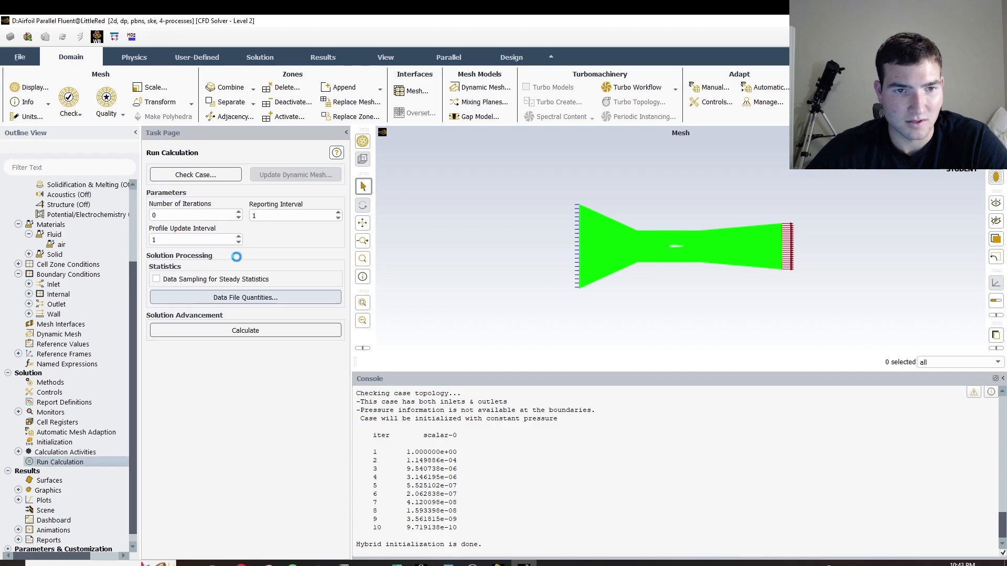
click(208, 215)
text(150)
click(246, 330)
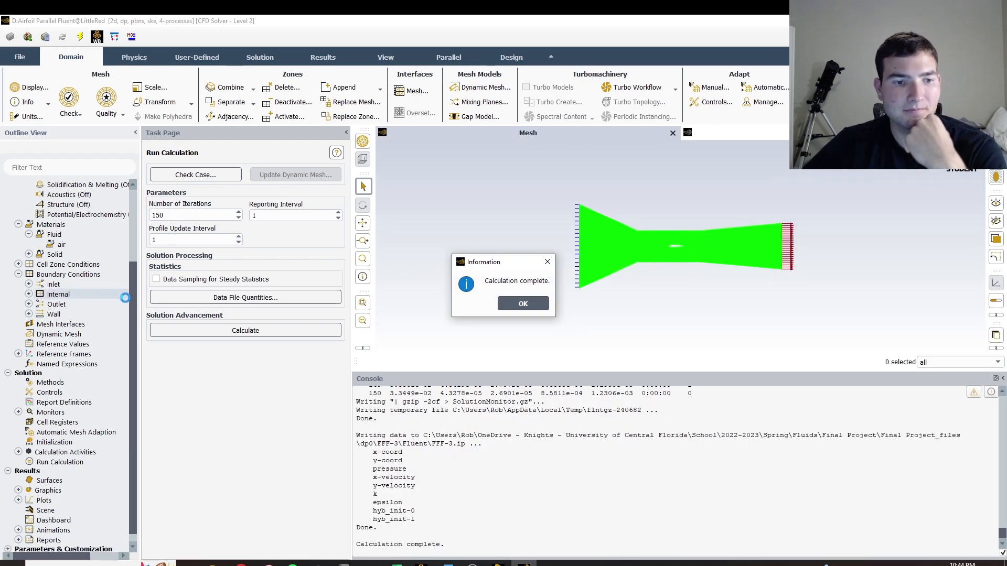
click(523, 304)
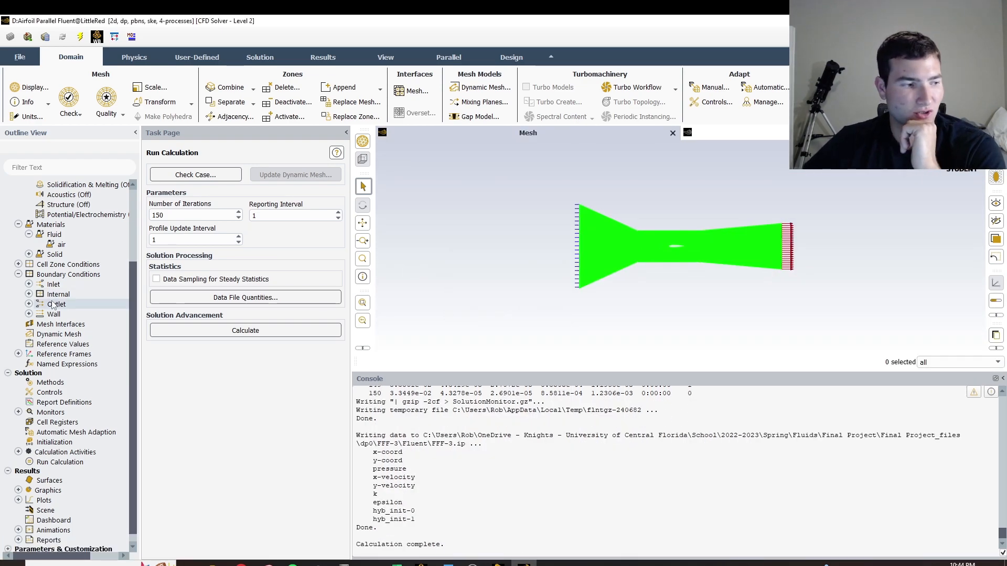
- Start a new static pressure contour and select all its surfaces, from inlet to walls
scroll(52, 304, down, 1)
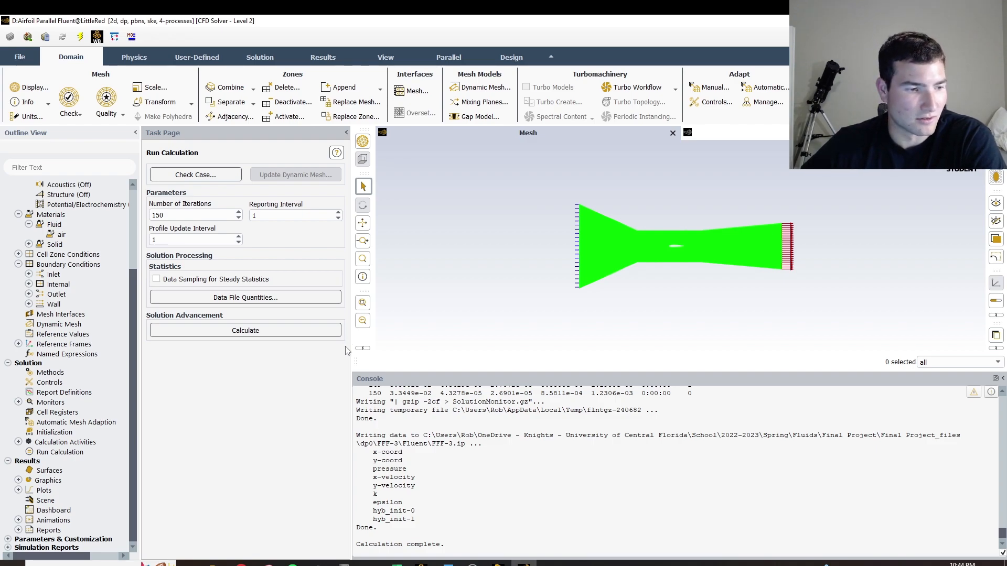
click(19, 481)
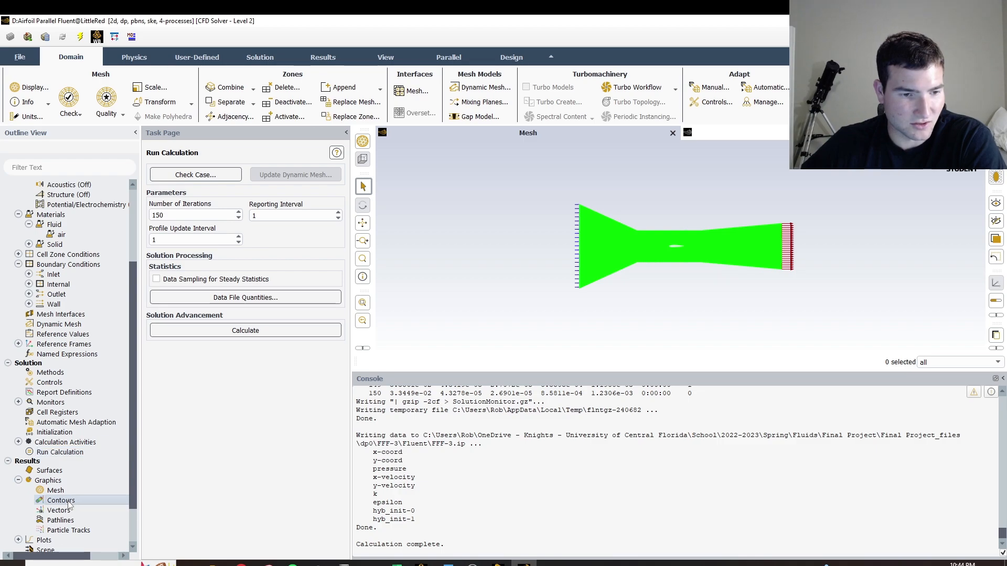
double_click(61, 500)
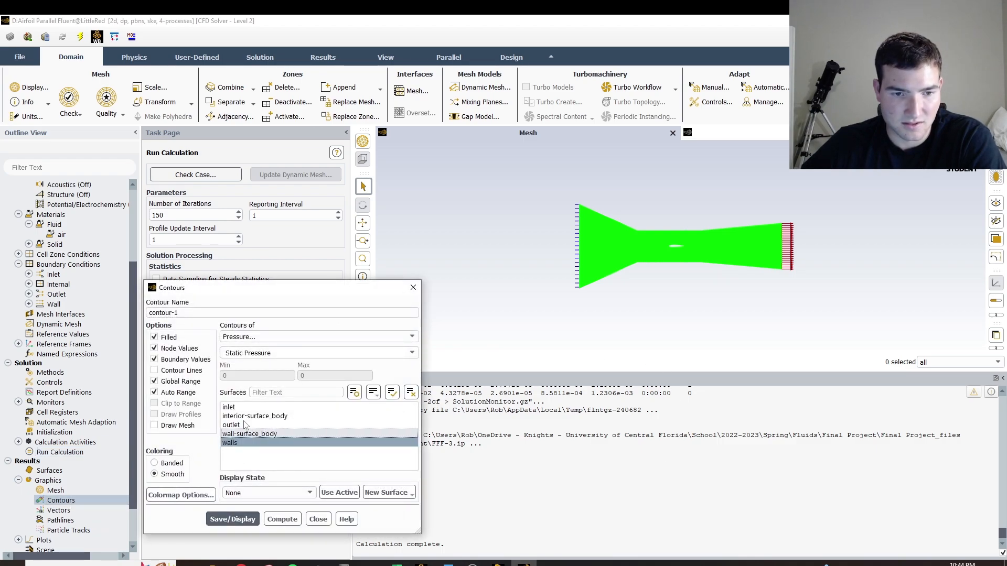
shift+click(231, 407)
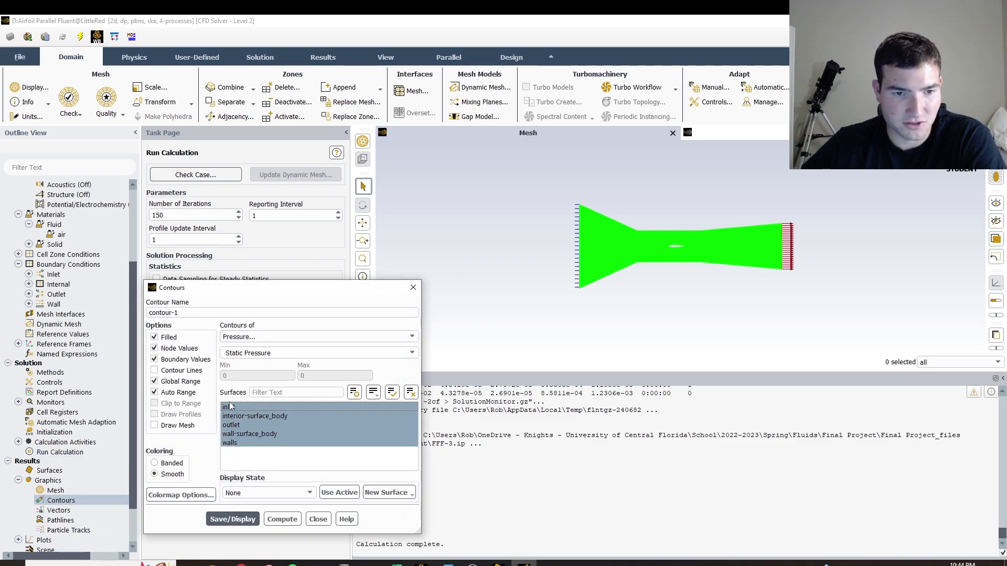
- Set the contour's colormap font to georgiab with a font size of 0.035
click(180, 495)
click(423, 337)
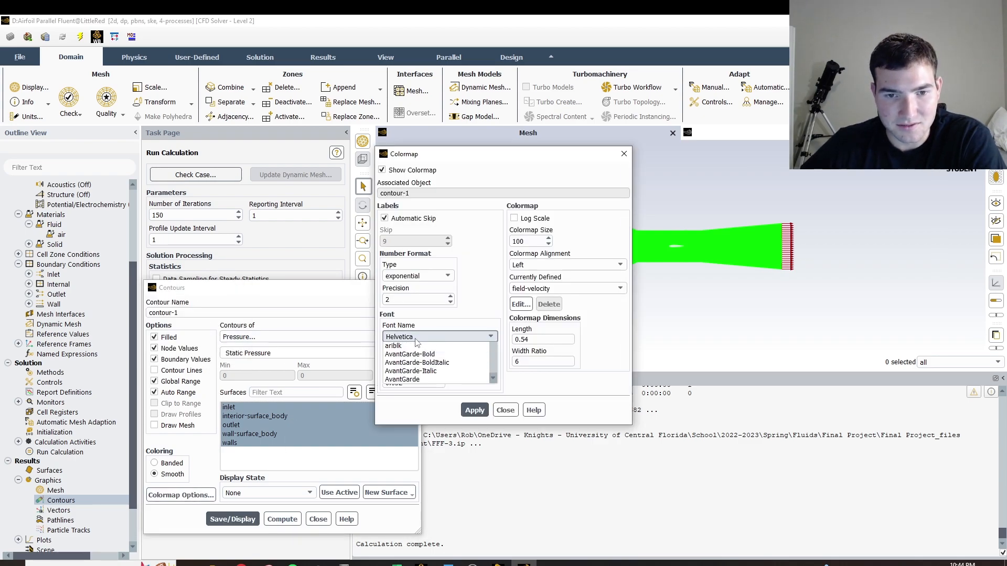
click(416, 361)
click(420, 381)
key(BackSpace)
text(5)
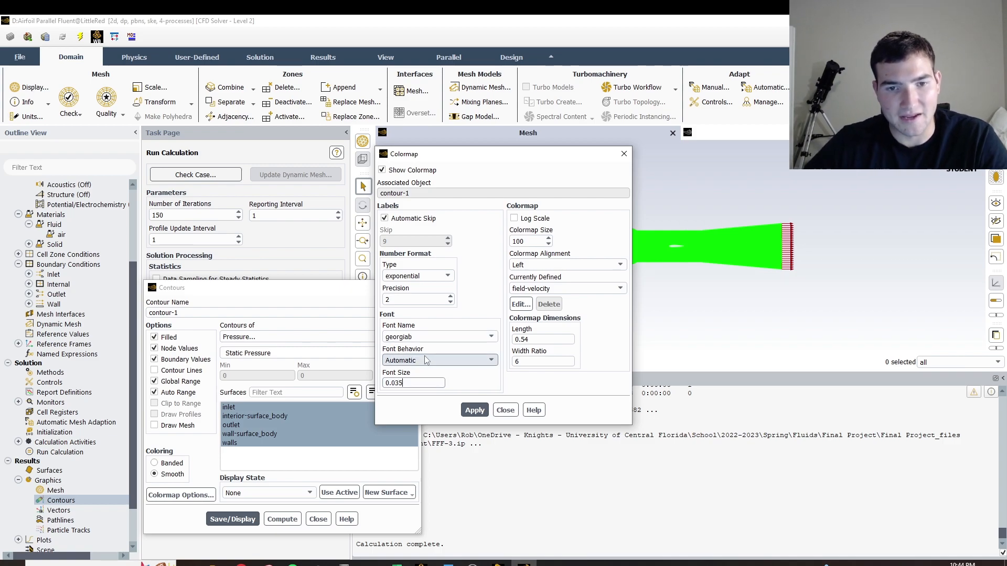
- Set the colormap number type to float and its length to 1, apply, and close the contour setup
click(419, 275)
click(420, 295)
click(542, 339)
drag(521, 340, 480, 345)
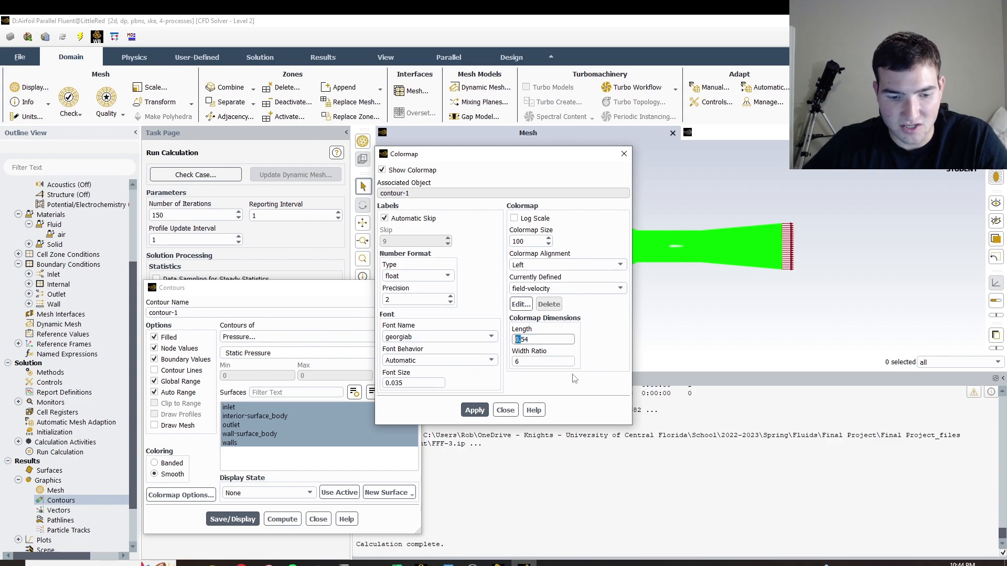
key(ctrl+a)
text(1)
click(468, 409)
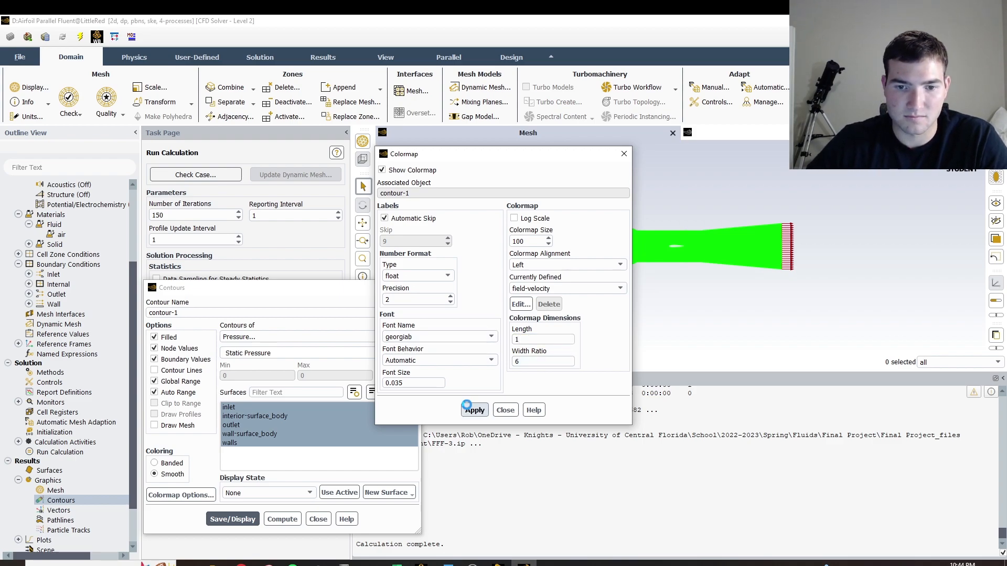
click(507, 411)
click(318, 519)
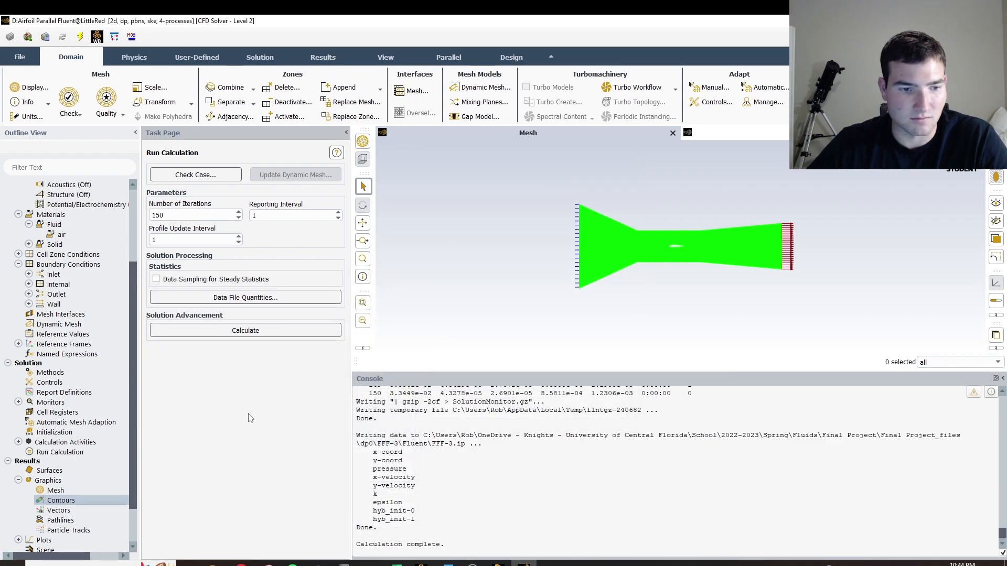
- Reopen the static pressure contour setup and set its colormap length to 1 and font to georgiab
double_click(61, 500)
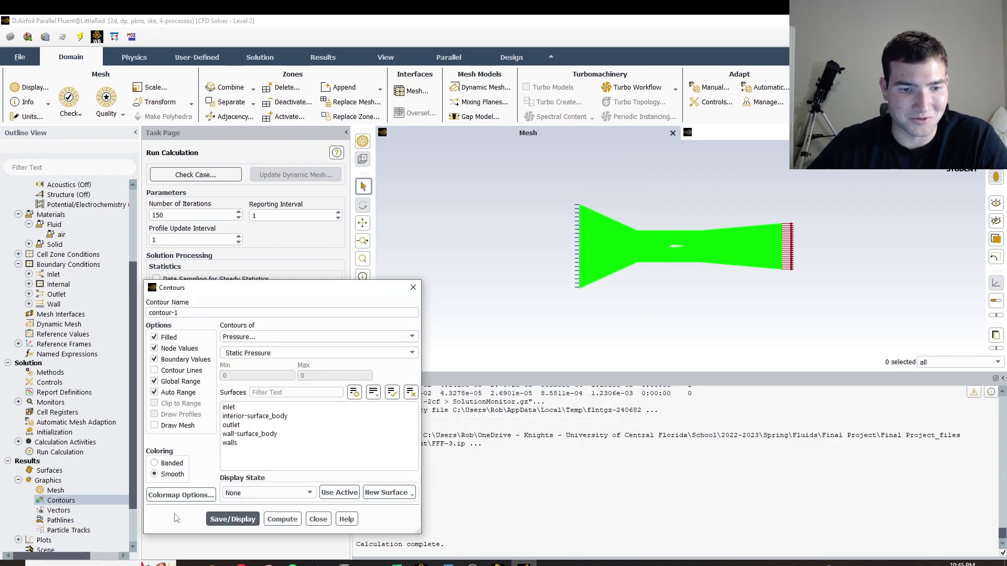
click(181, 494)
double_click(558, 338)
text(1)
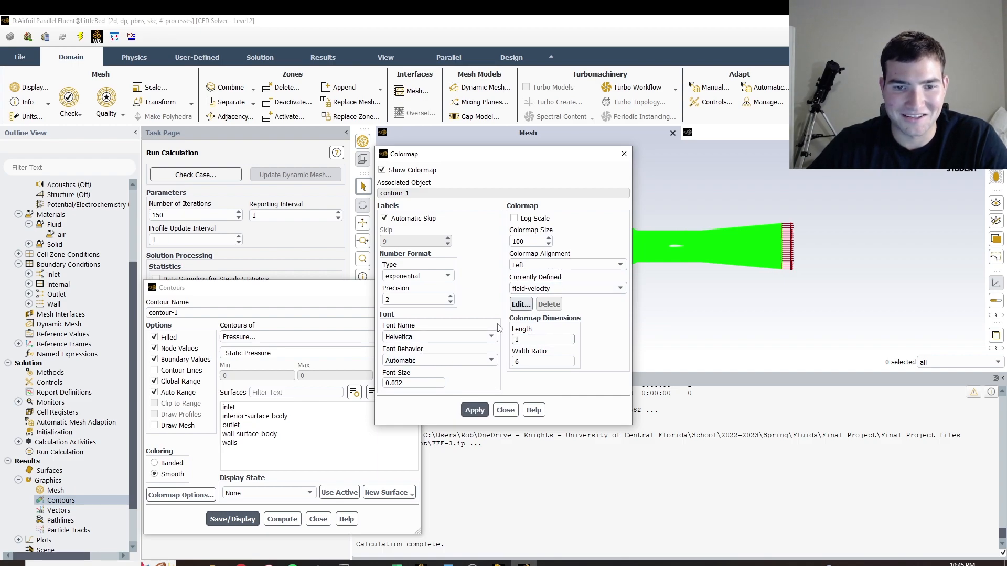
click(419, 337)
click(419, 356)
click(419, 336)
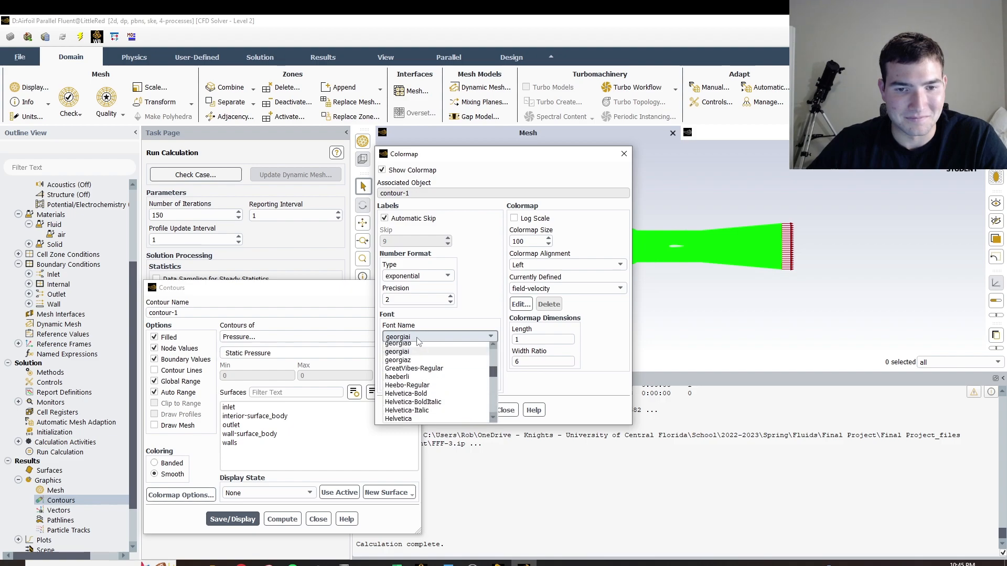
click(411, 348)
click(425, 361)
click(401, 418)
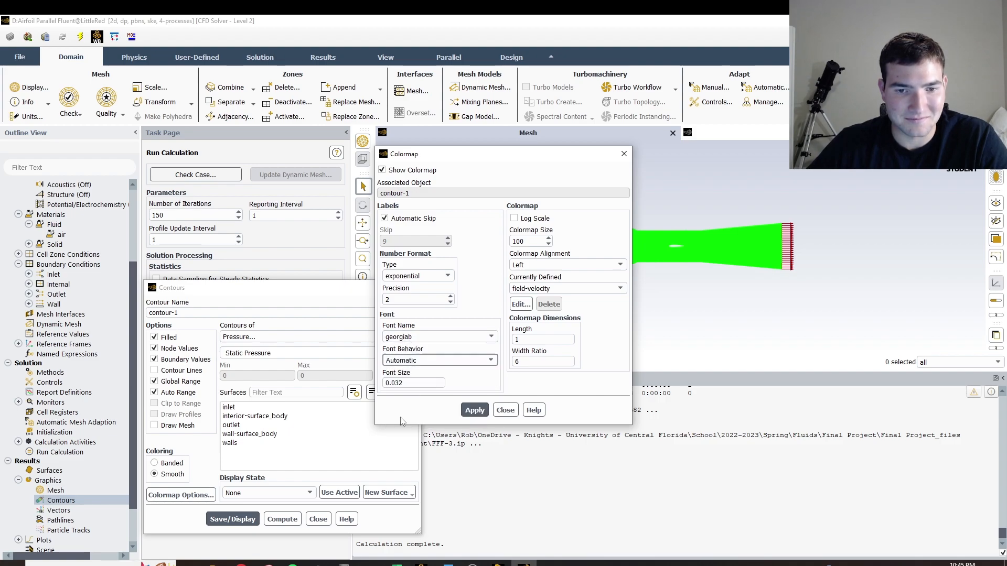
- Set the colormap font size to 0.035 and number type to float, and compute and display the static pressure contours
double_click(416, 384)
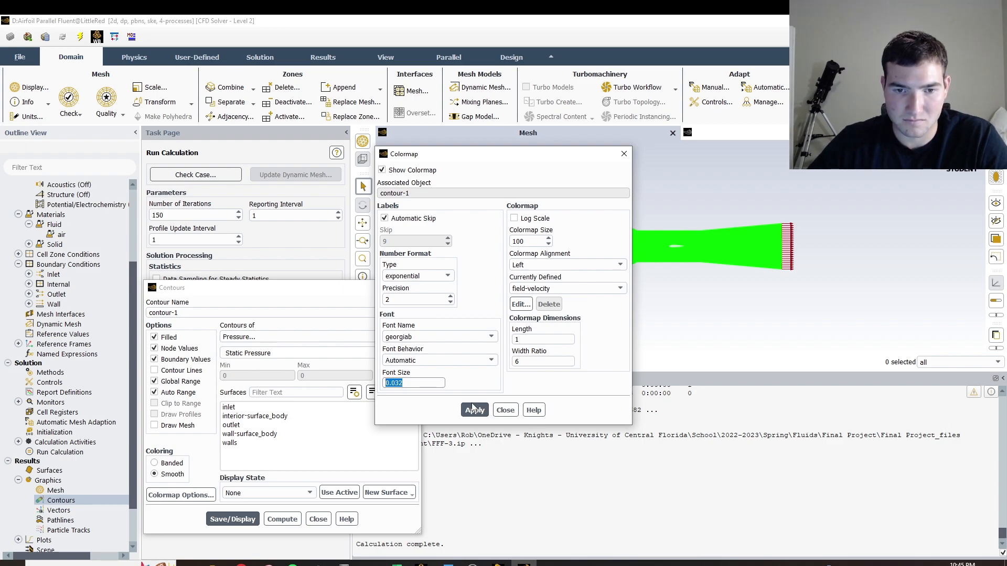
click(433, 385)
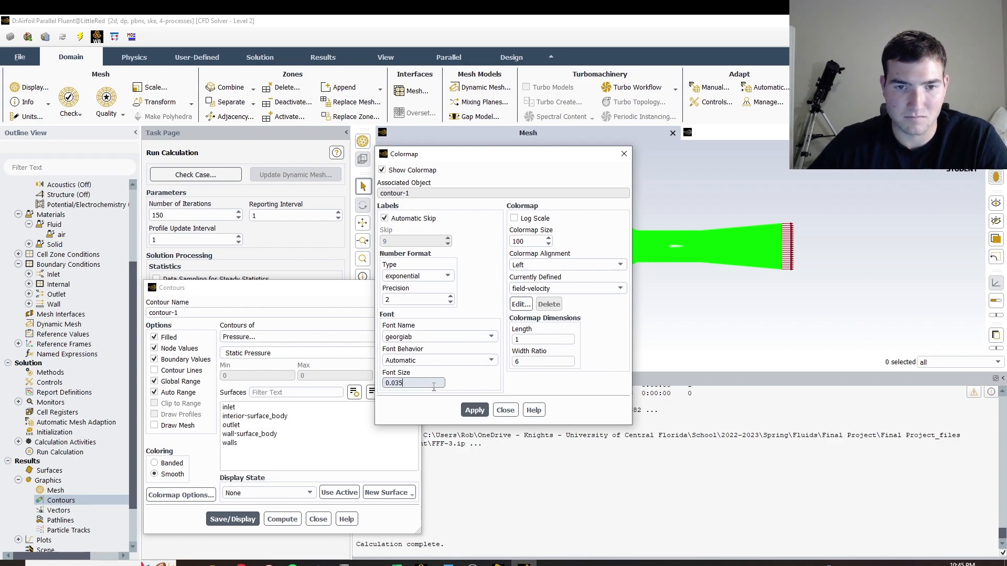
click(425, 276)
click(425, 289)
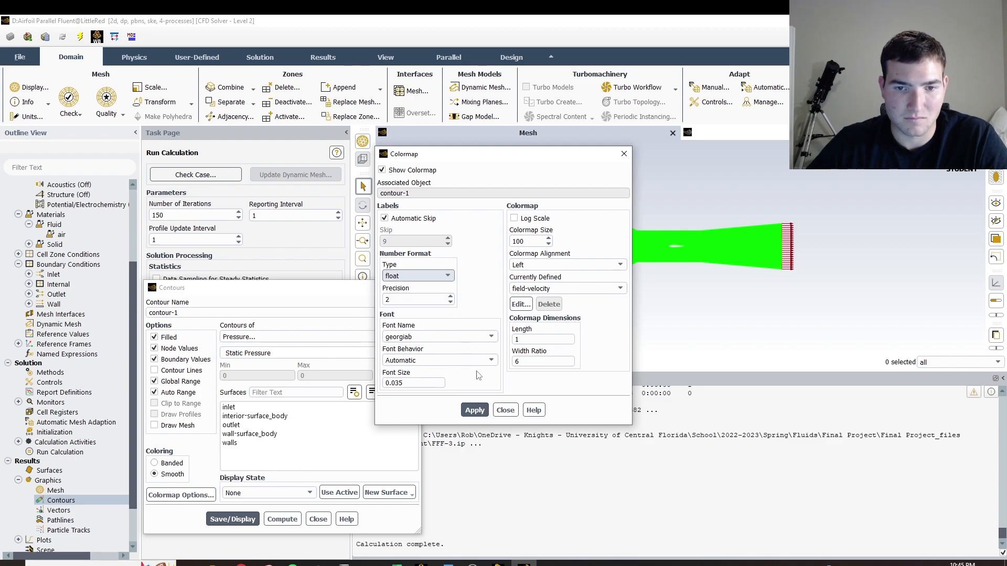
click(506, 410)
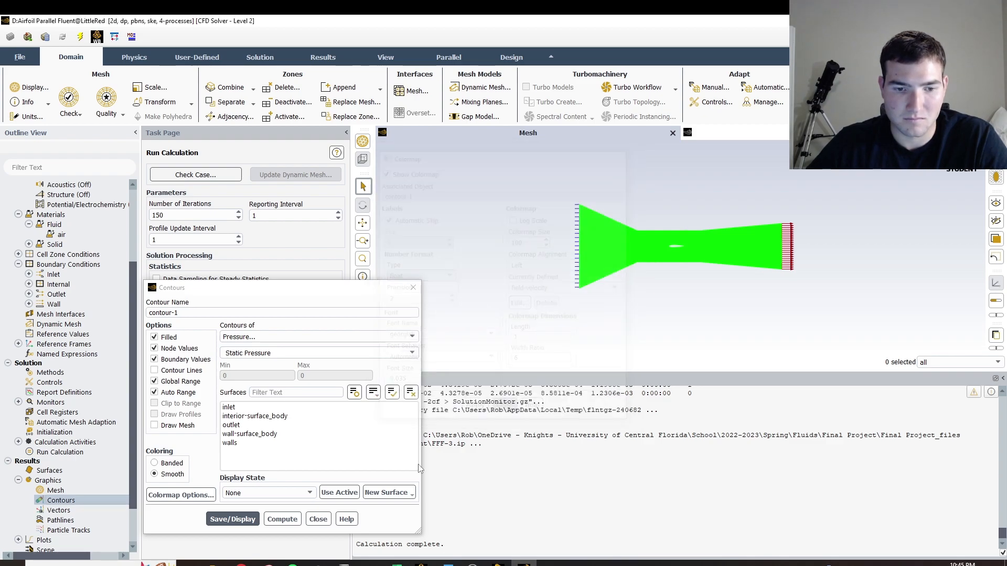
click(282, 519)
click(232, 519)
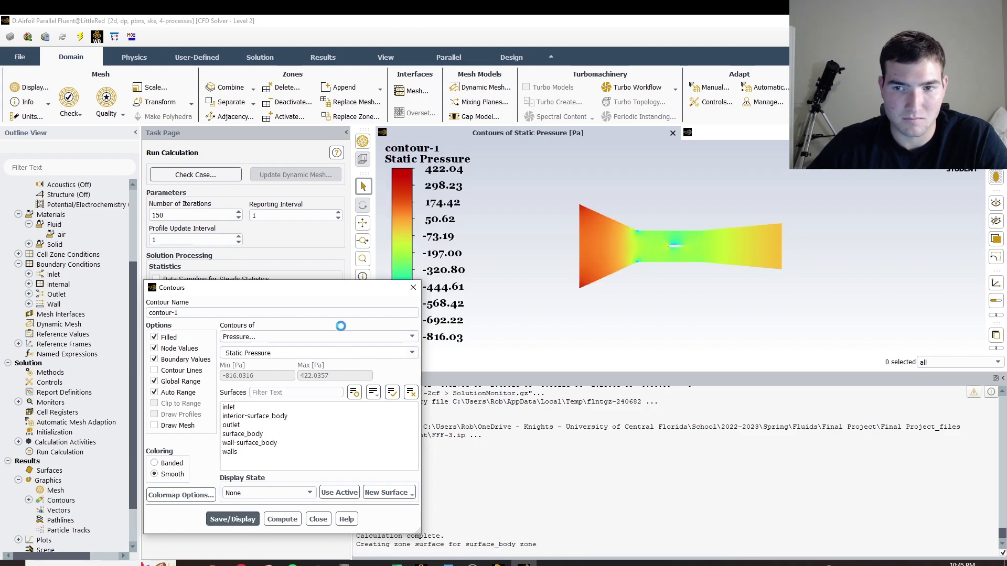
- Clear the contour's name and save and display the static pressure contours
scroll(678, 251, down, 2)
scroll(604, 244, up, 3)
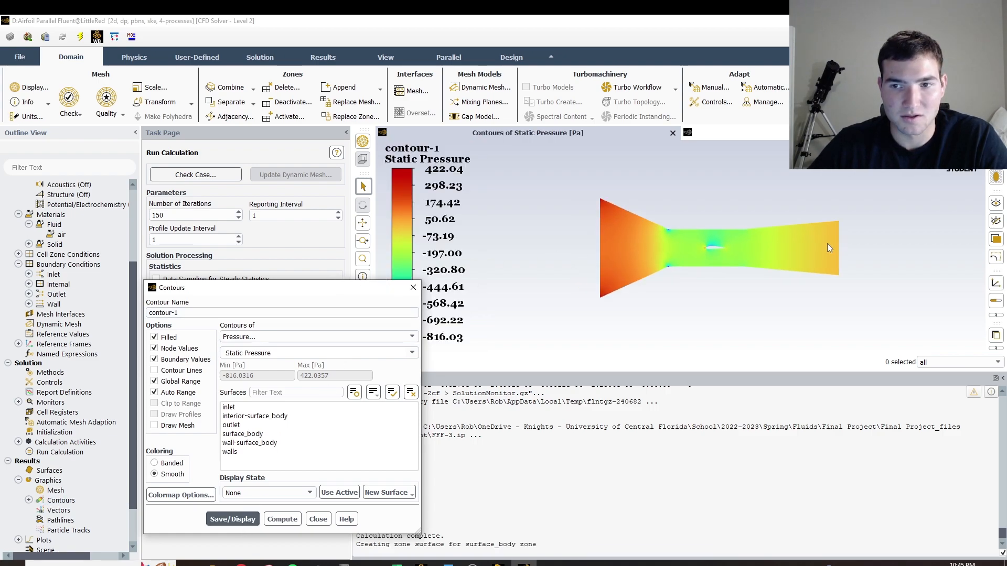
scroll(929, 236, up, 2)
scroll(674, 247, down, 1)
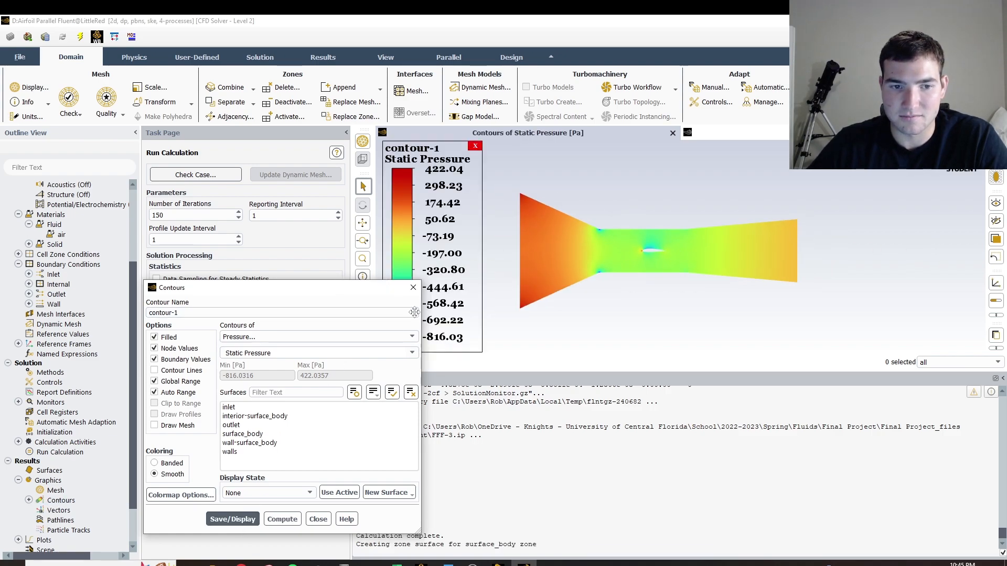
triple_click(168, 313)
key(BackSpace)
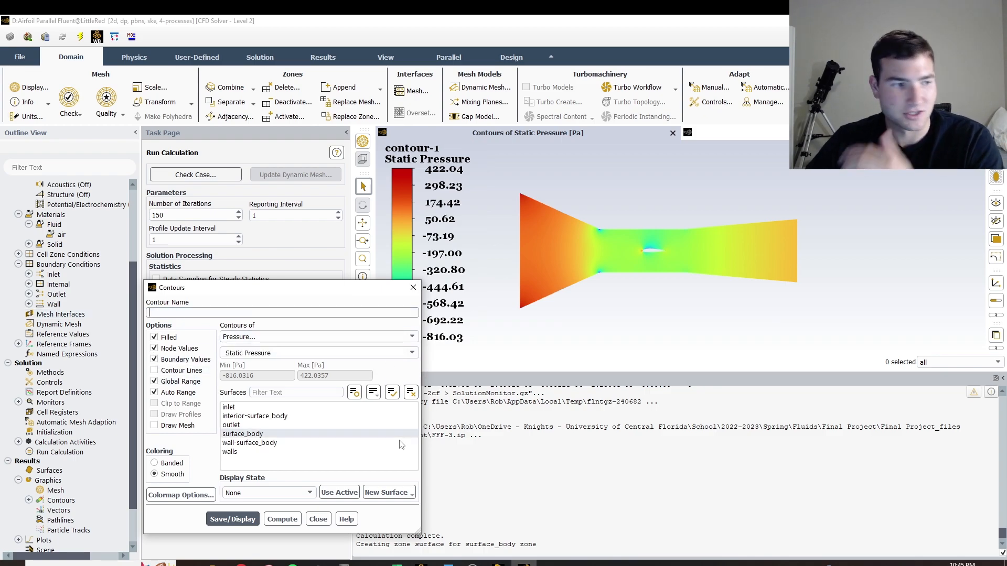
click(259, 523)
- Change the contoured quantity to velocity magnitude and display the contours
click(371, 338)
click(244, 368)
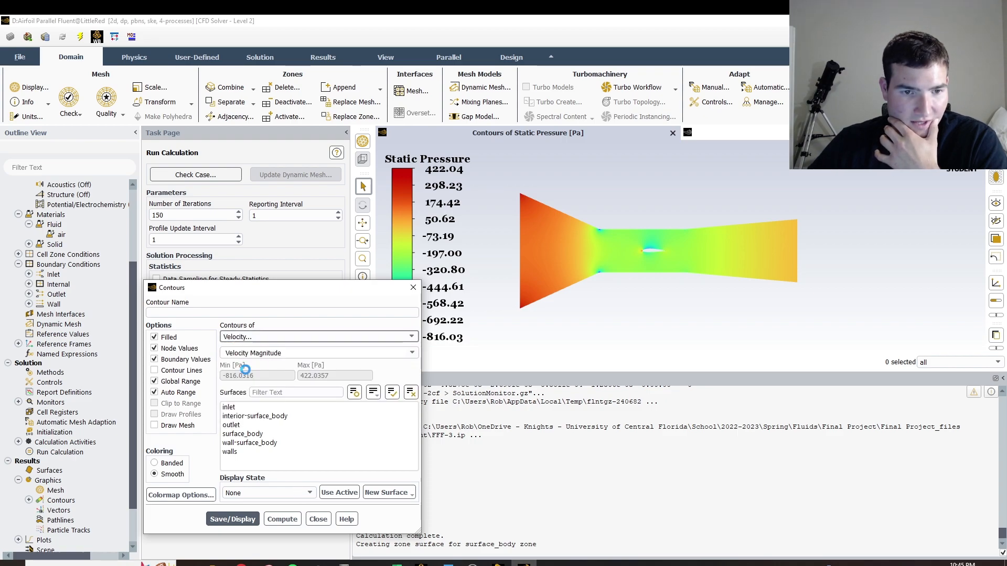
click(250, 523)
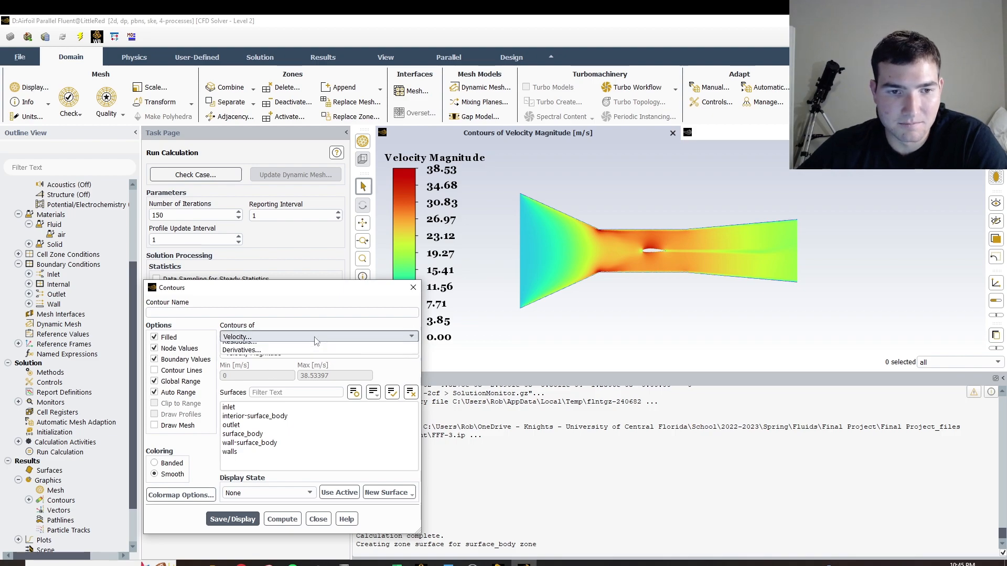
- Switch the contoured quantity back to static pressure, display it, and move the contour setup clear of the plot
click(316, 338)
click(246, 348)
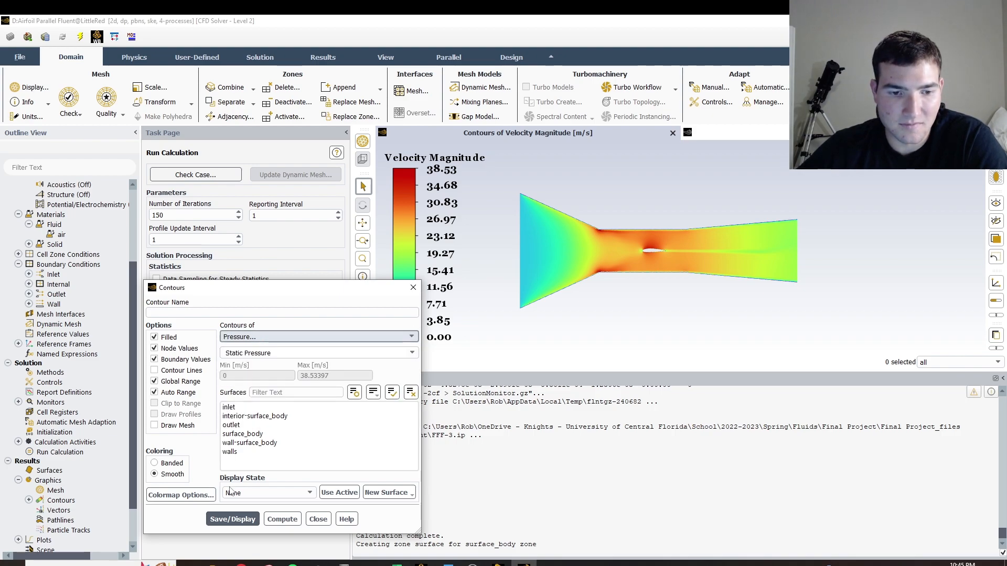
click(234, 518)
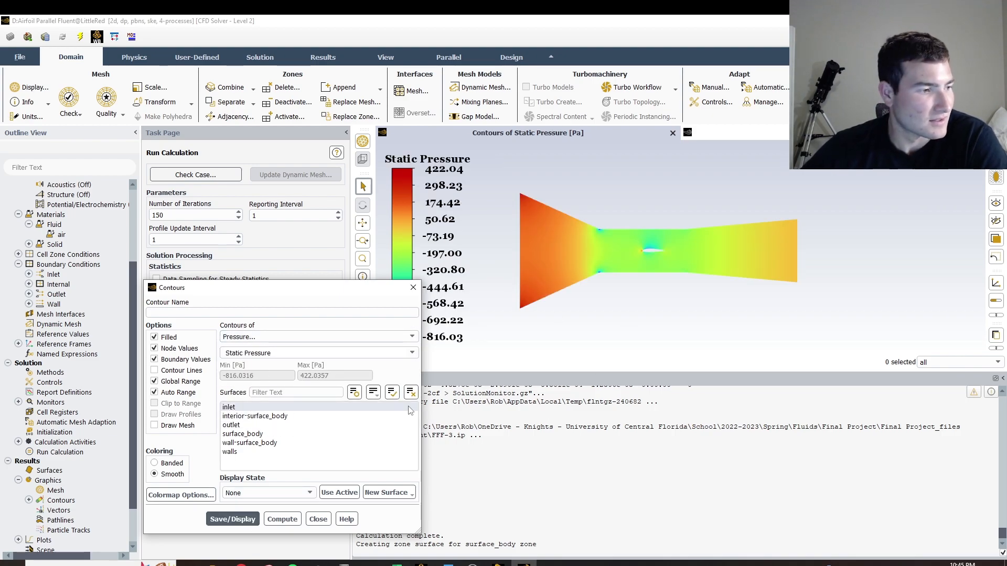
click(1005, 352)
click(1001, 350)
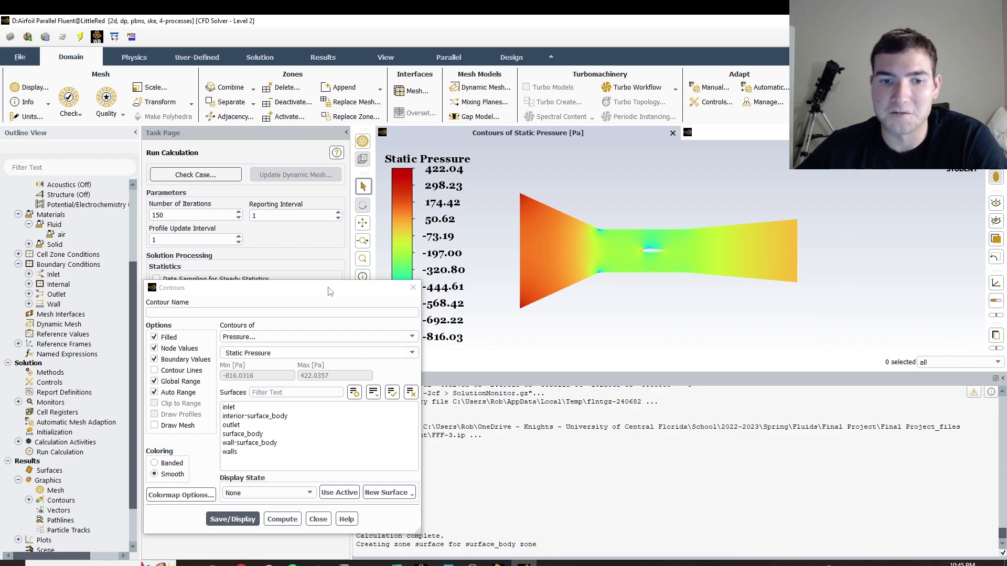
drag(330, 291, 493, 284)
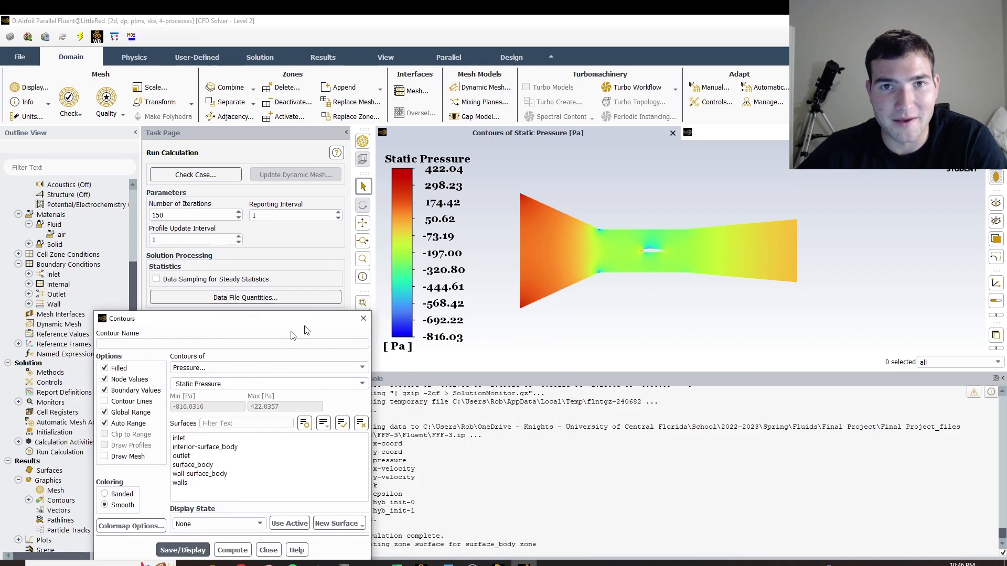
drag(329, 311, 493, 291)
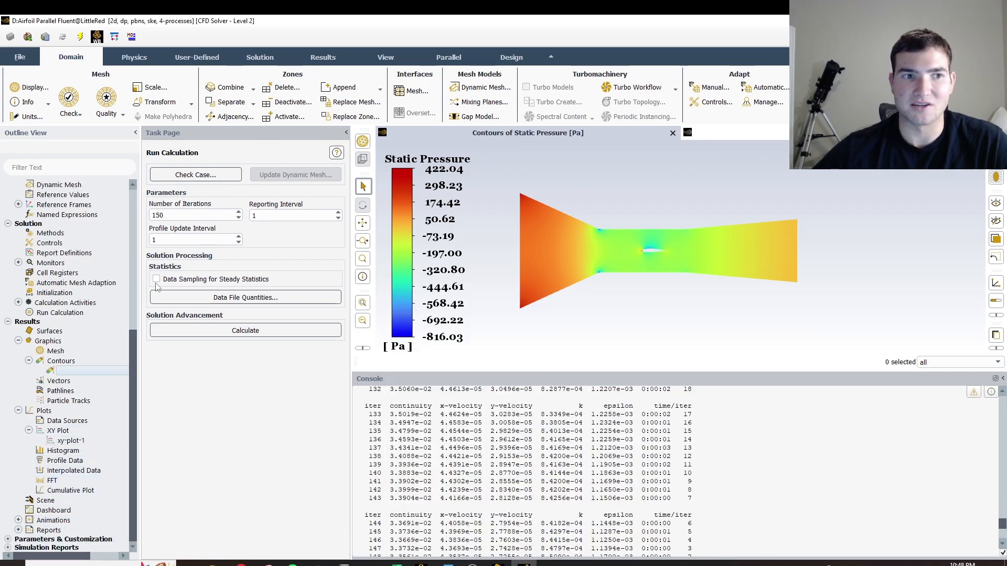
- Print the force report for wall-surface_body along direction vector X 1, Y 0 and highlight the net total force
click(19, 530)
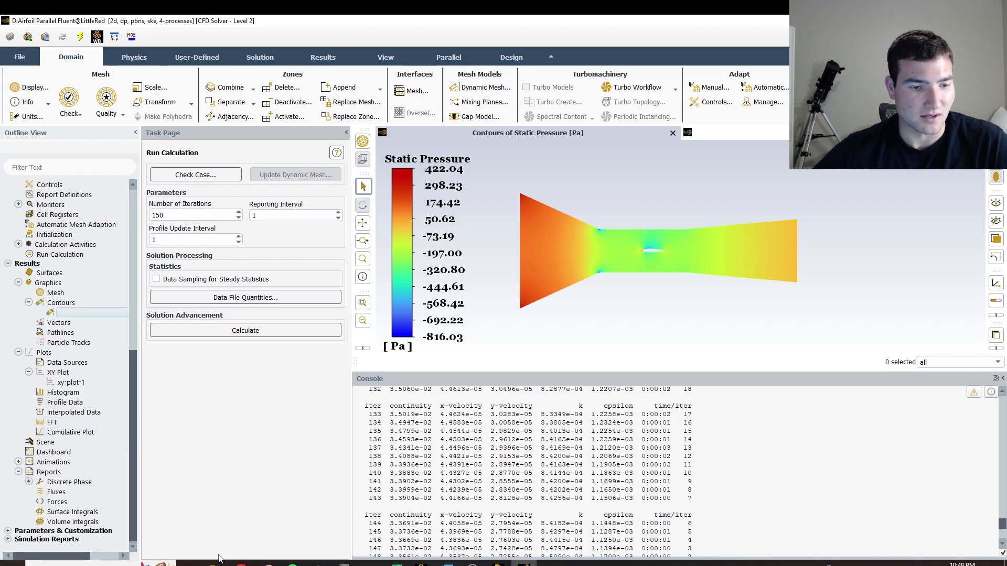
double_click(57, 502)
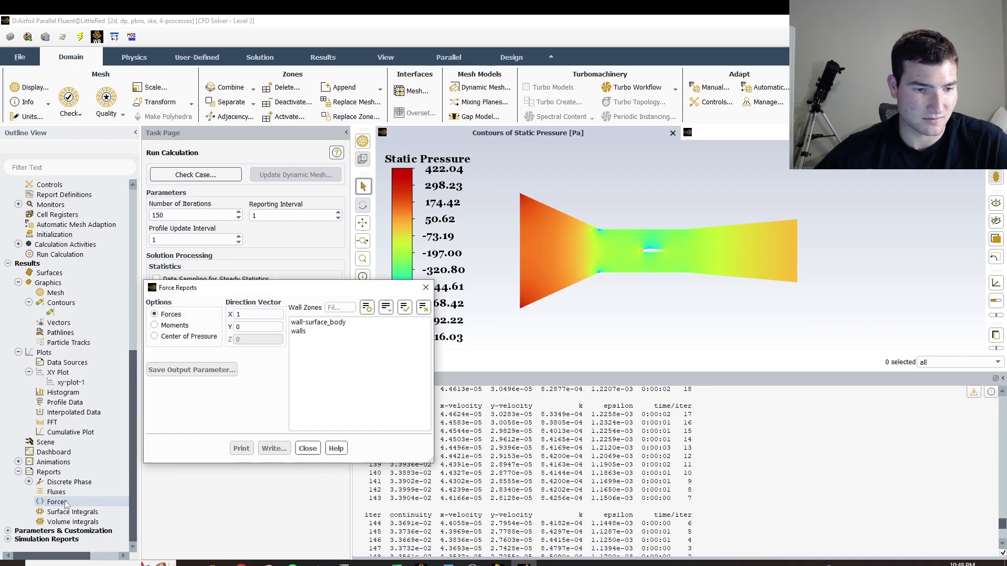
drag(292, 283, 250, 188)
click(284, 216)
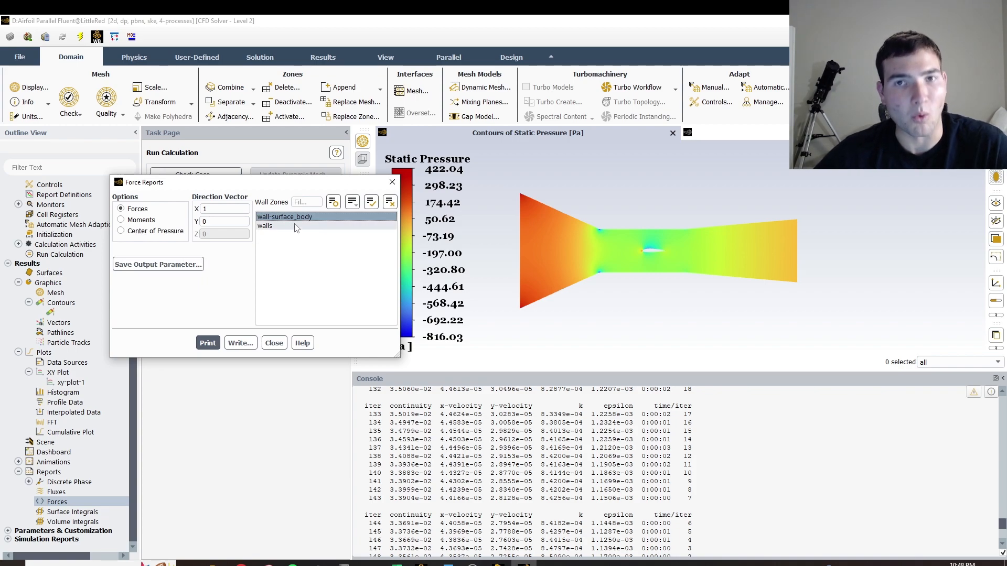
click(208, 343)
drag(588, 541, 650, 543)
click(645, 542)
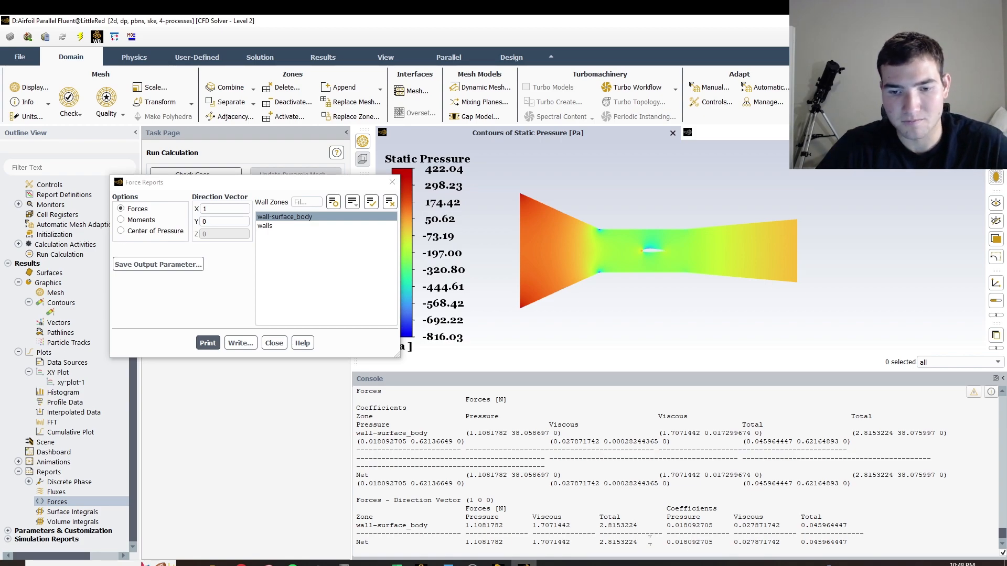
drag(289, 179, 259, 124)
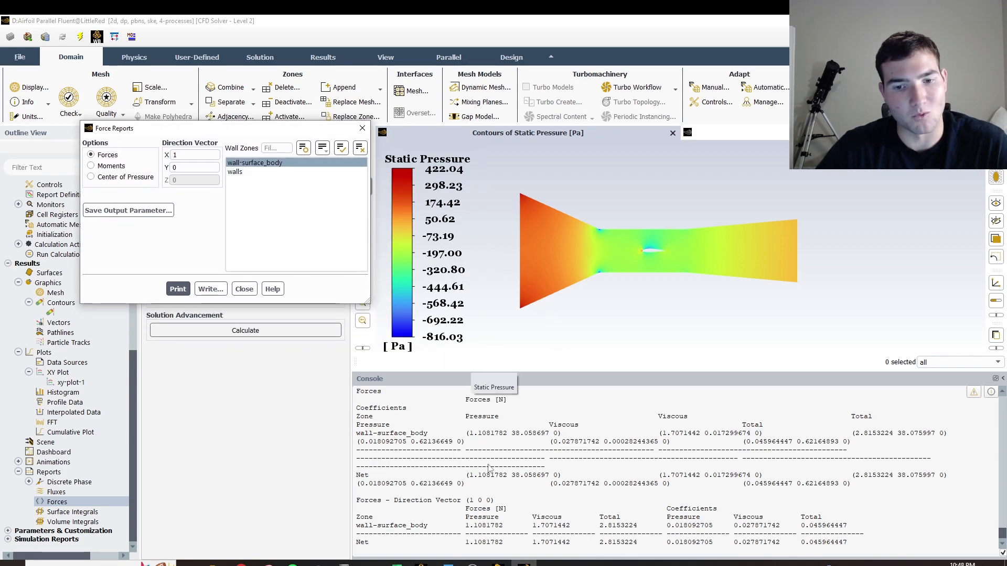
drag(599, 543, 654, 544)
click(416, 369)
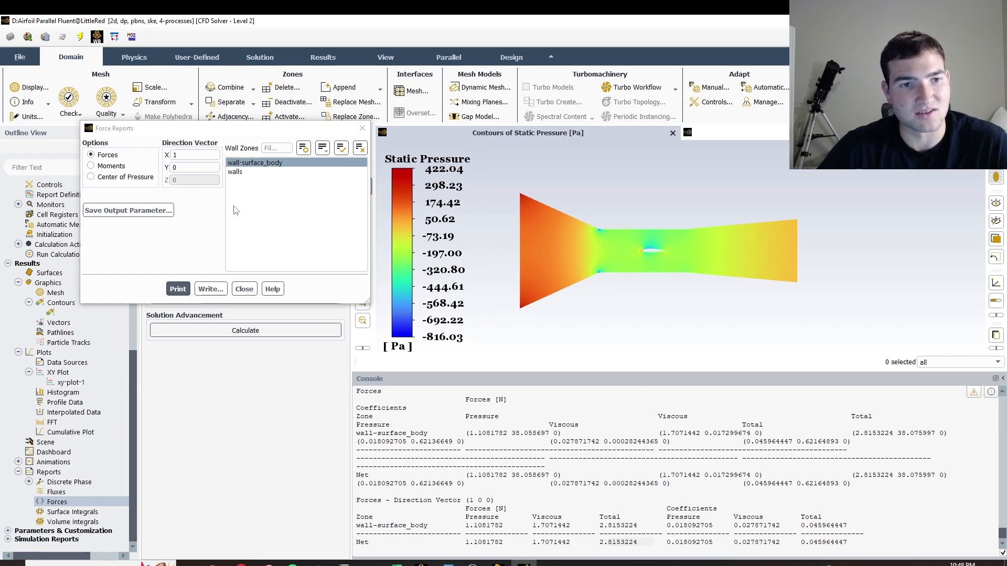
- Set the force direction vector to X 0, Y 1 and print the force report for wall-surface_body
click(203, 156)
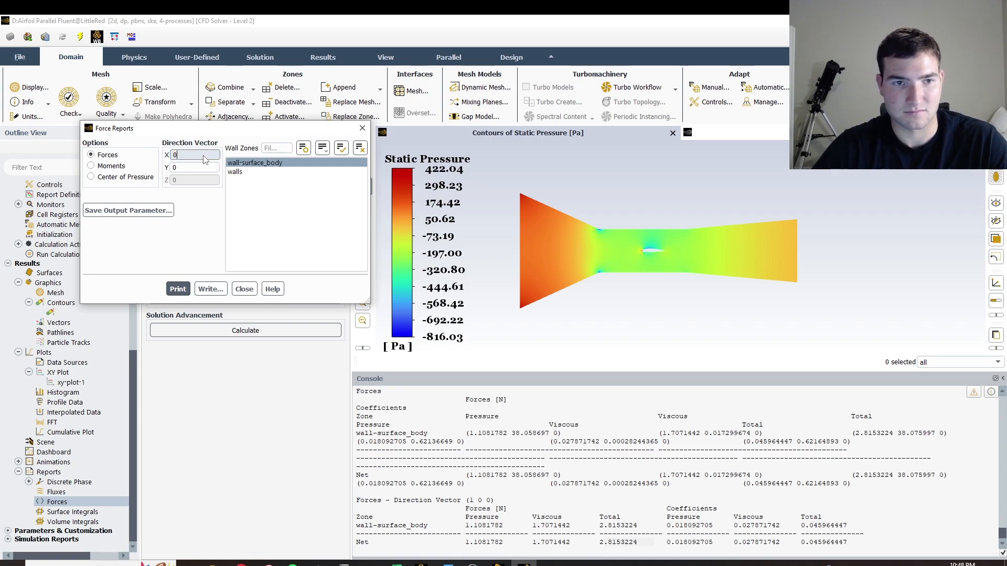
click(190, 164)
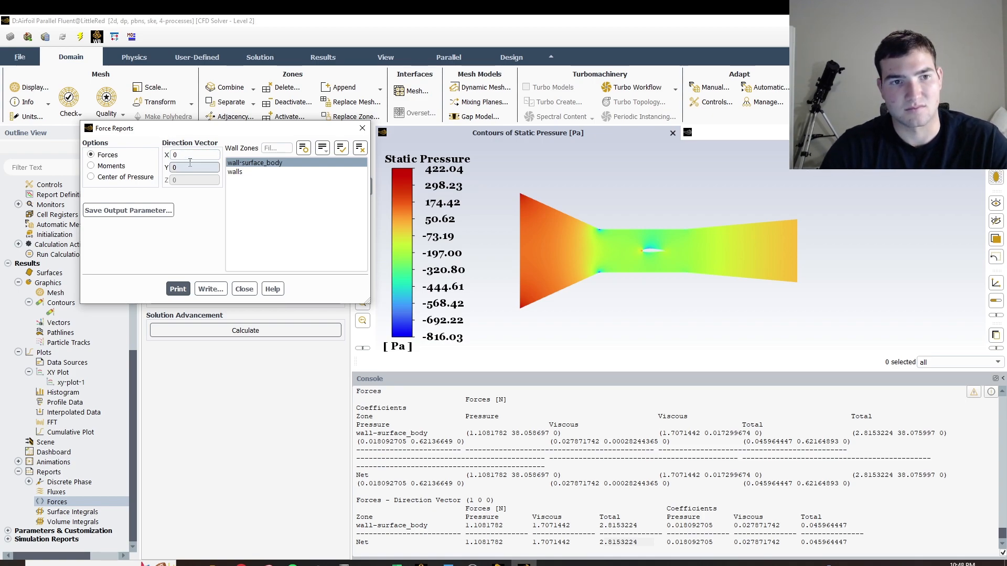
text(1)
click(178, 289)
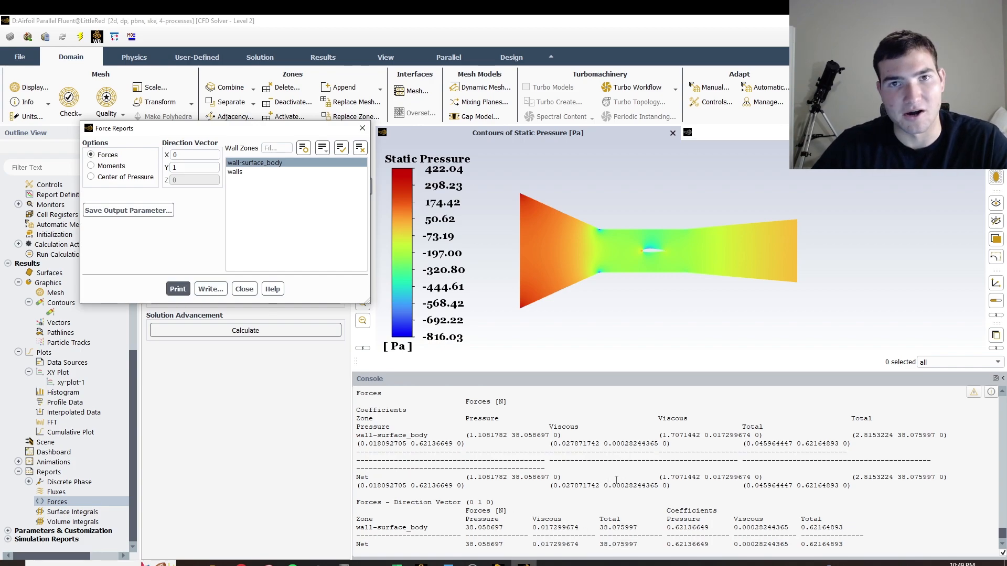
- Switch to the Word document and examine the lift force term in the lift coefficient formula
click(447, 563)
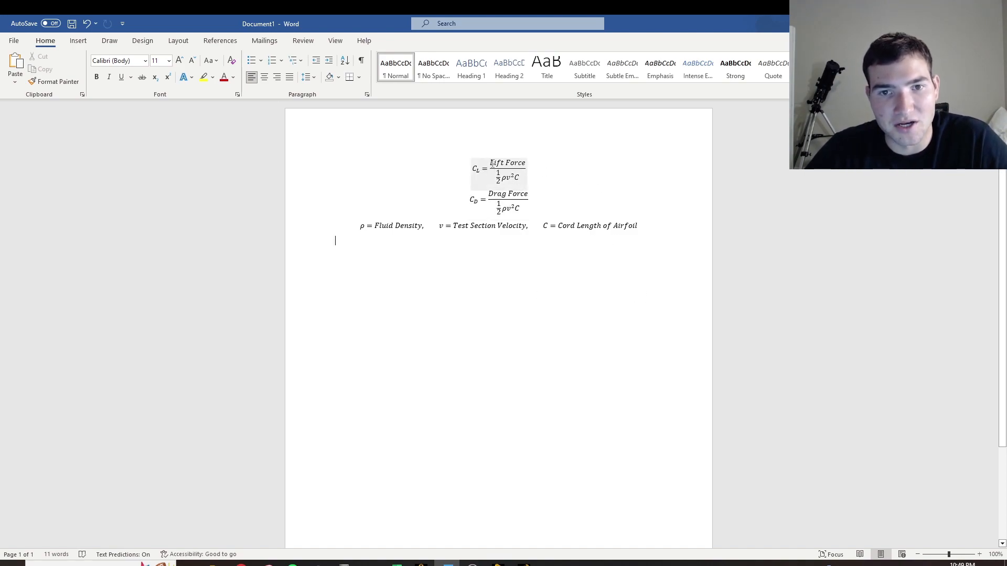
drag(492, 164, 525, 164)
click(628, 176)
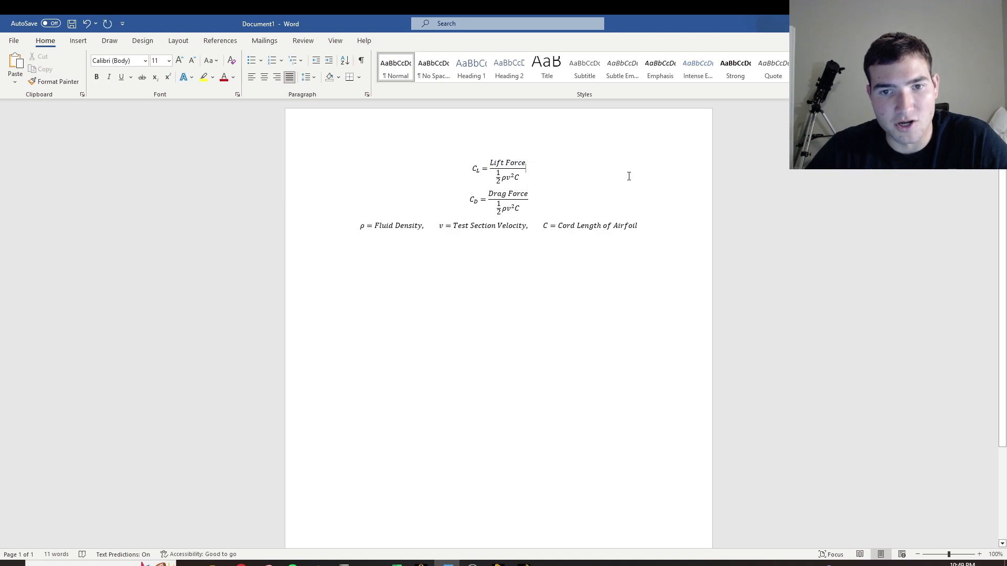
- Return to Fluent, highlight the net total force in the Y direction, and close the force report setup
click(524, 564)
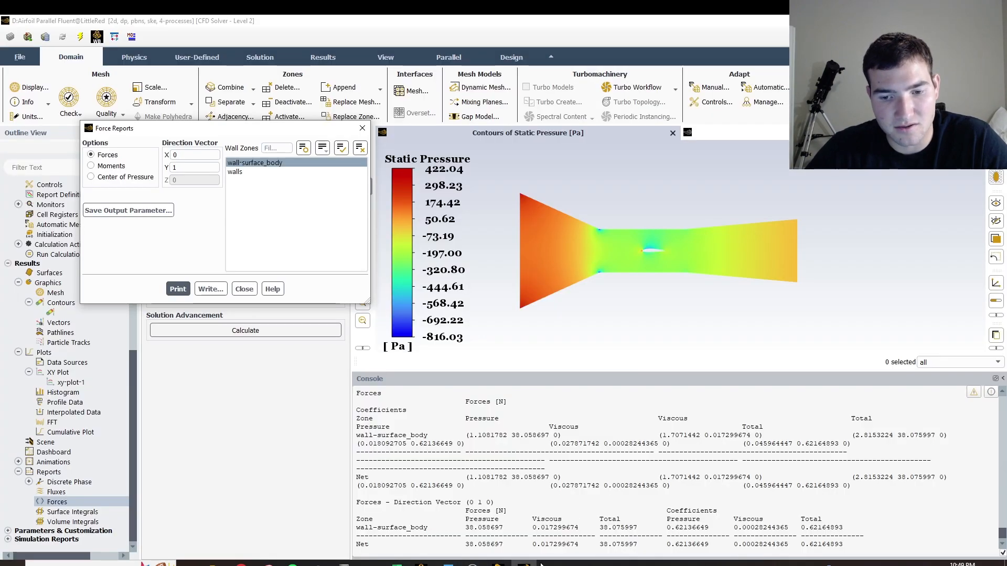
drag(638, 546, 571, 545)
key(alt+Tab)
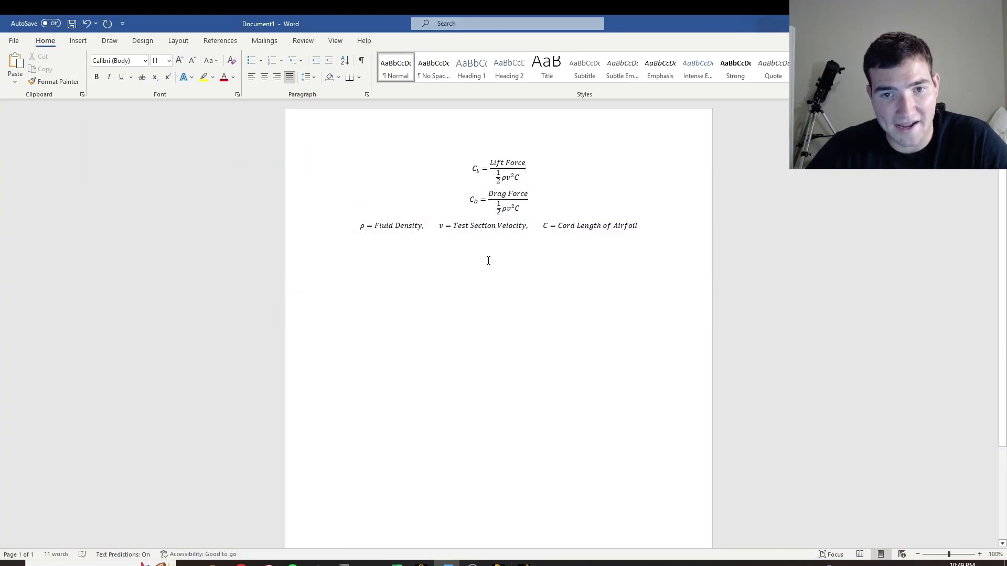
key(alt+Tab)
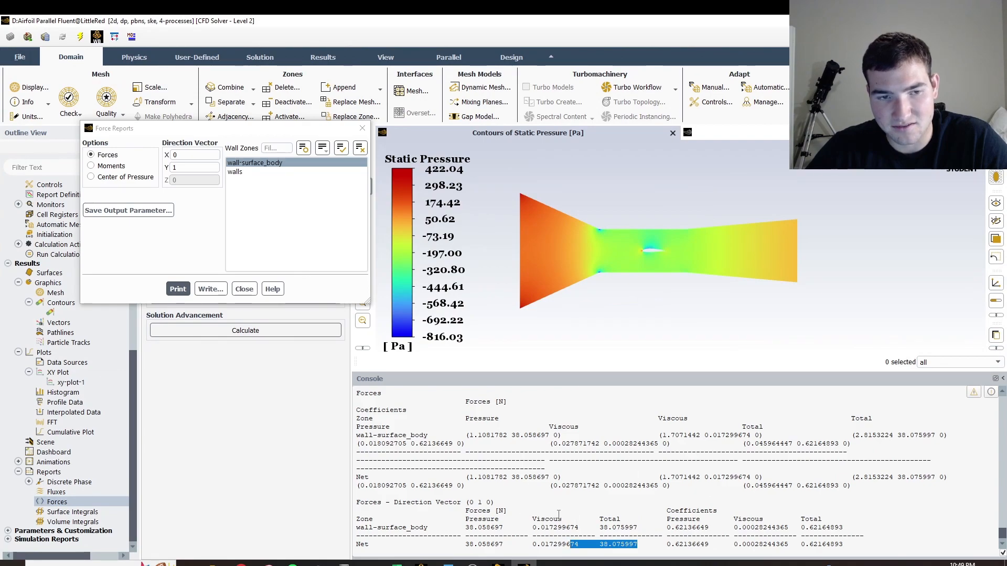
drag(330, 132, 455, 201)
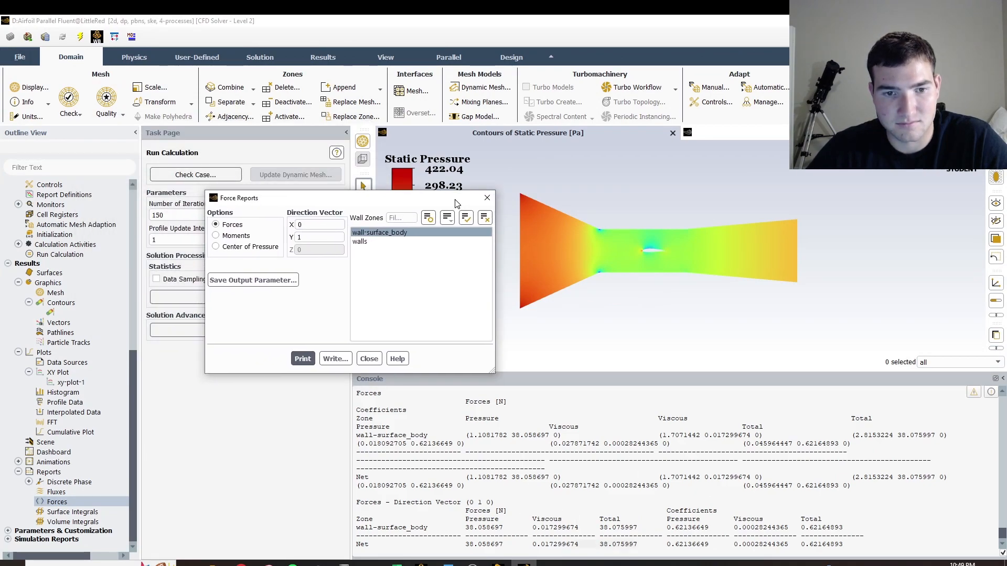
click(369, 358)
- Switch to the Word document and review the drag coefficient formula and the definition of test section velocity
key(alt+Tab)
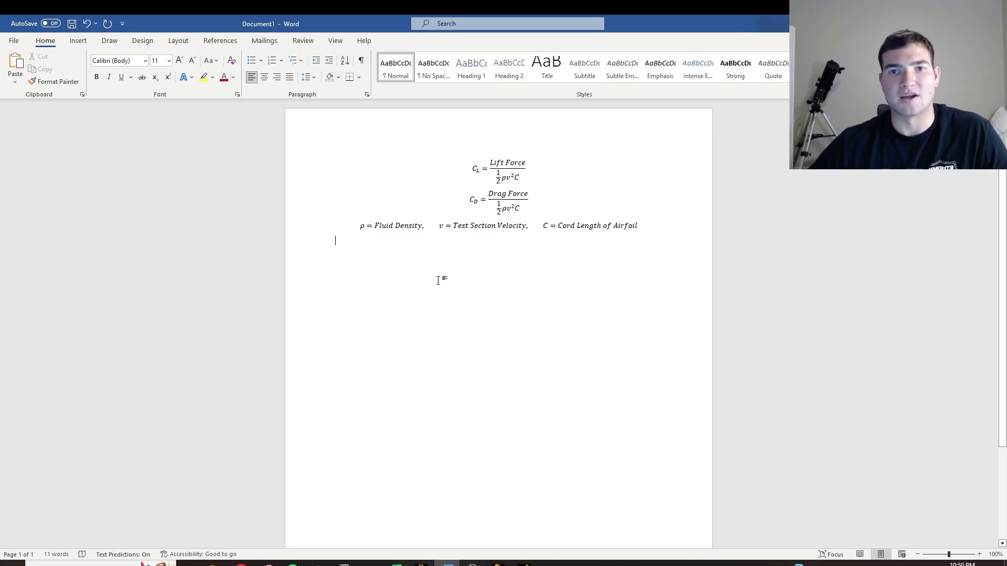
click(504, 213)
click(471, 227)
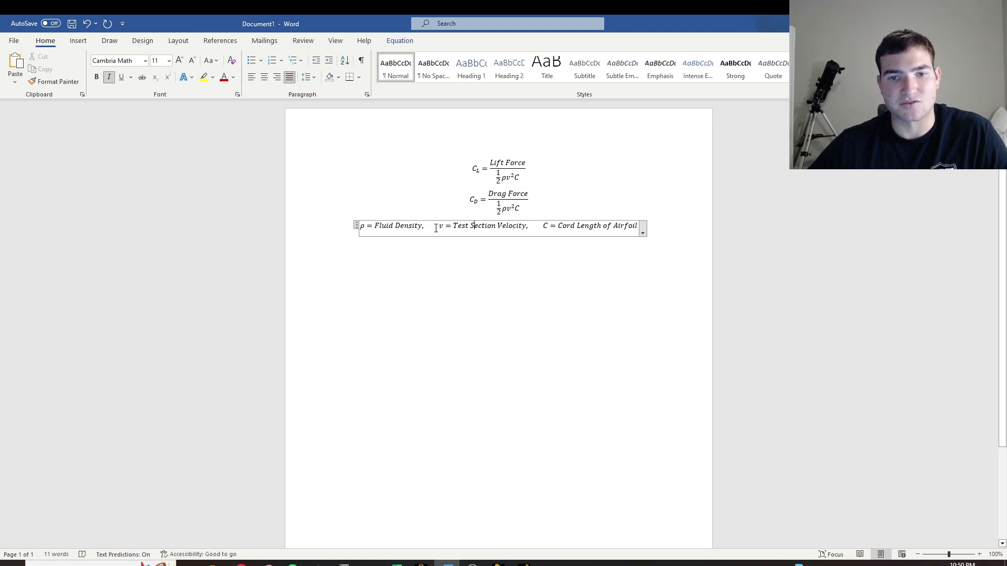
click(493, 279)
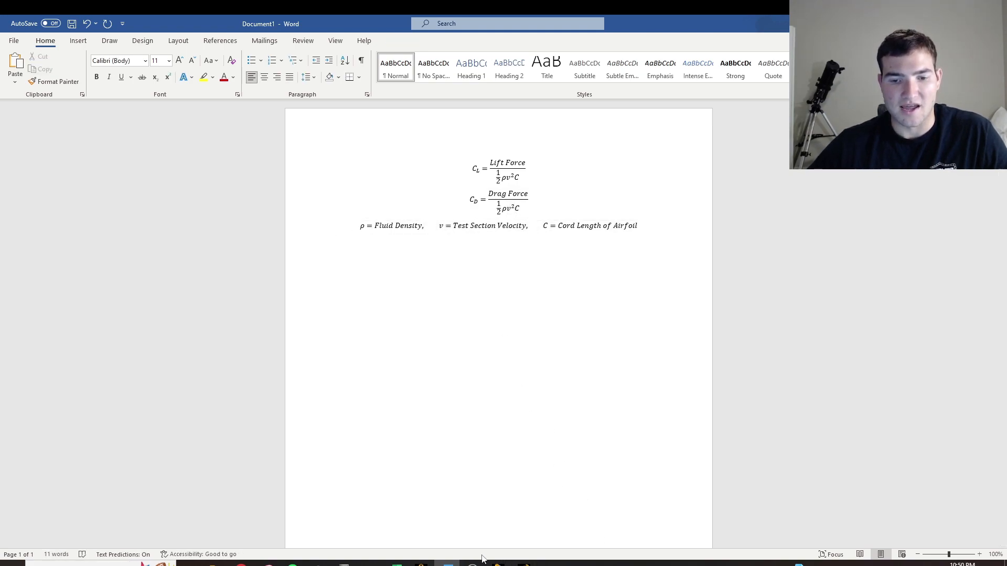
- Switch to the ALL DATA workbook in Excel and select the 10 m/s velocity value in cell B8 of the Vertical Velocity sheet
mouse_move(397, 562)
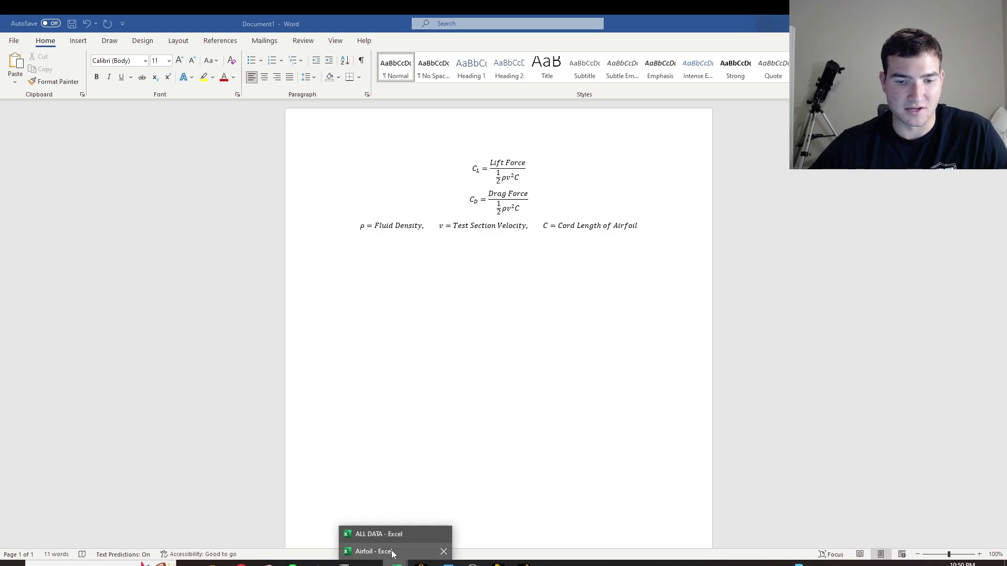
click(388, 534)
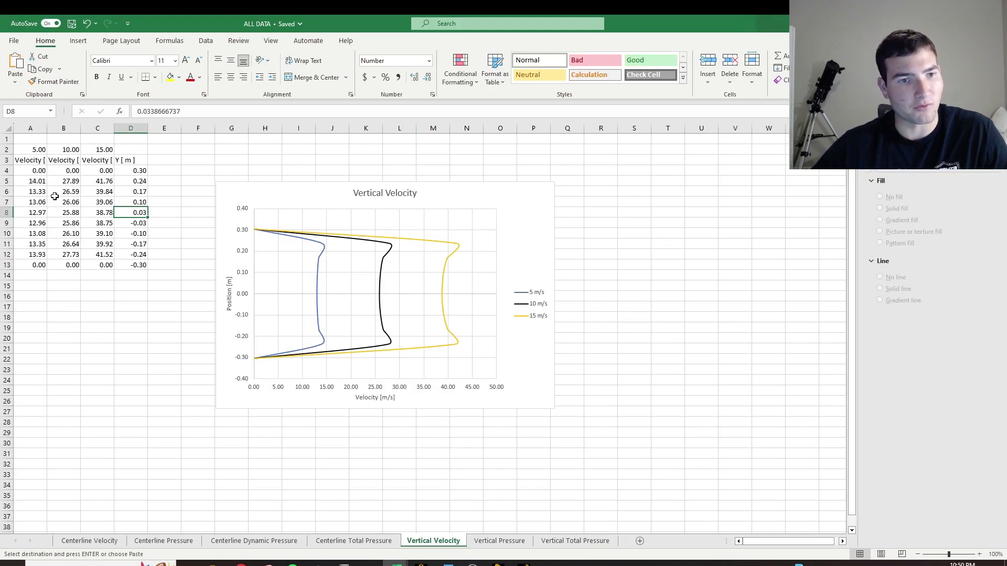
click(225, 317)
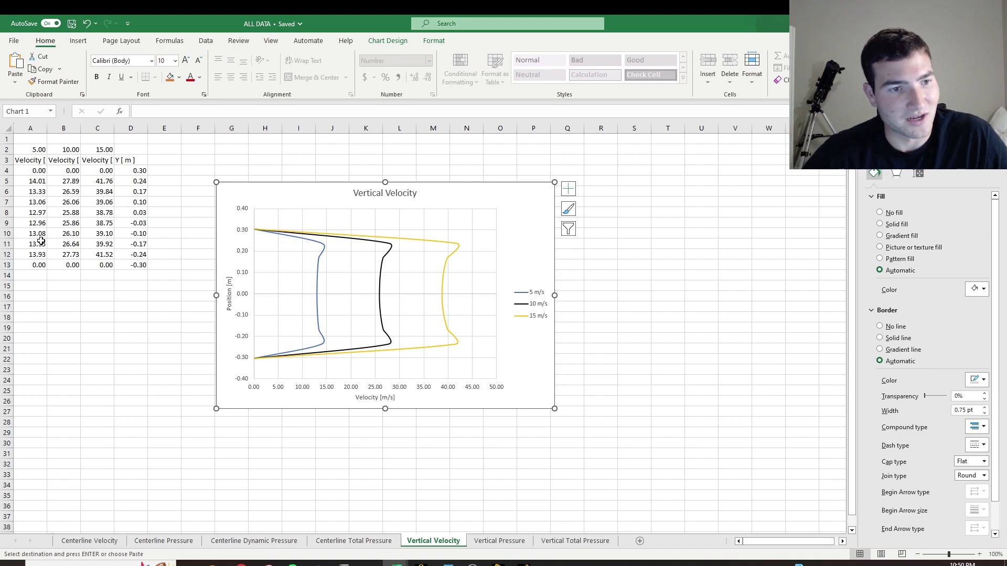
click(133, 212)
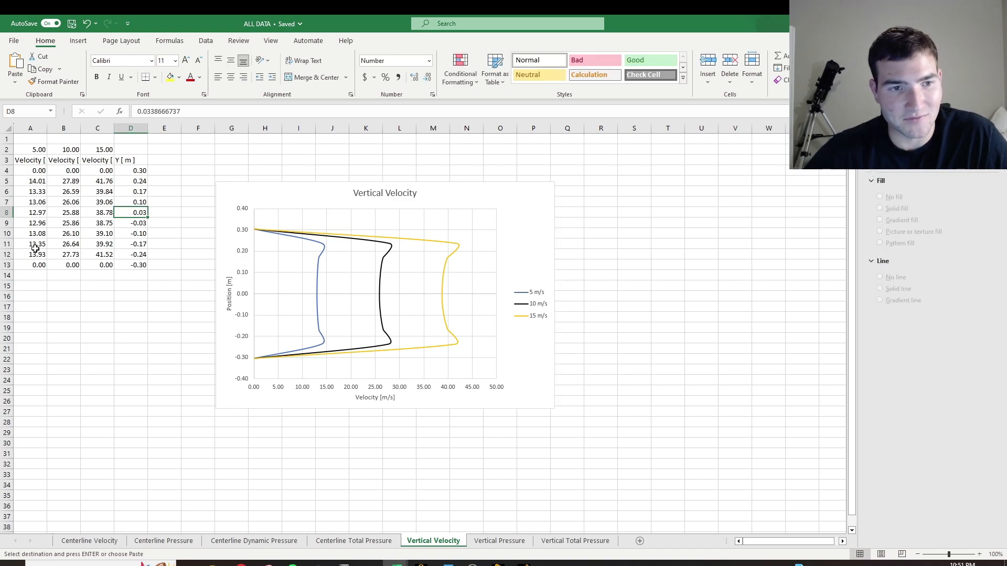
key(Left)
key(Left)
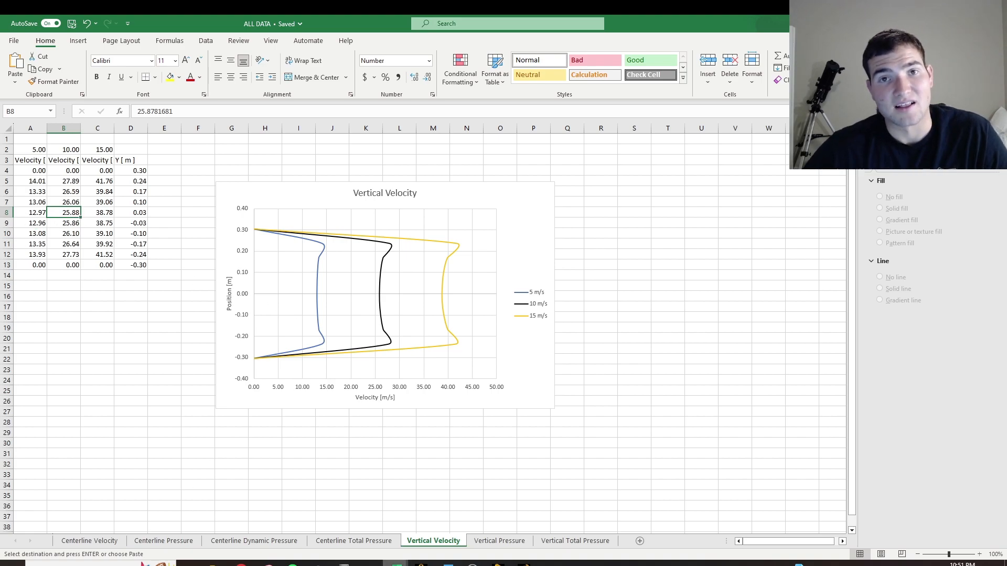
- Switch to Workbench, open the Airfoil system's results in CFD-Post with firewall access allowed, and face the view along the Z axis
mouse_move(498, 562)
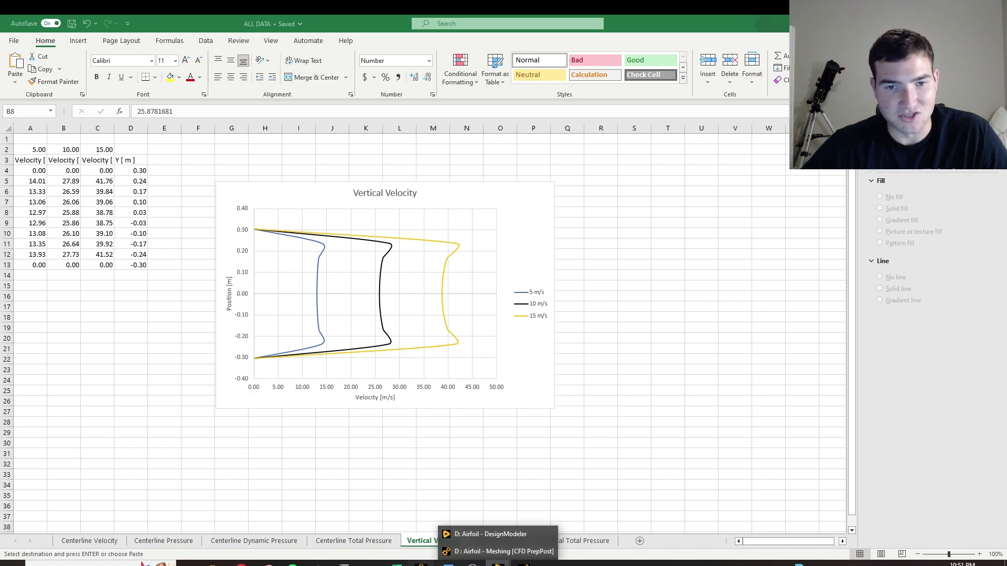
click(422, 562)
double_click(331, 306)
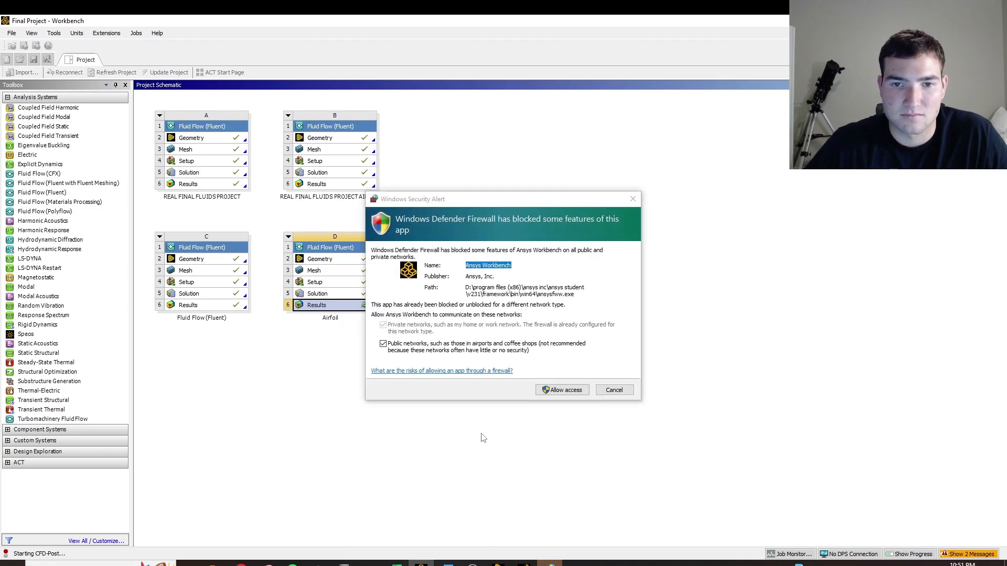
click(561, 389)
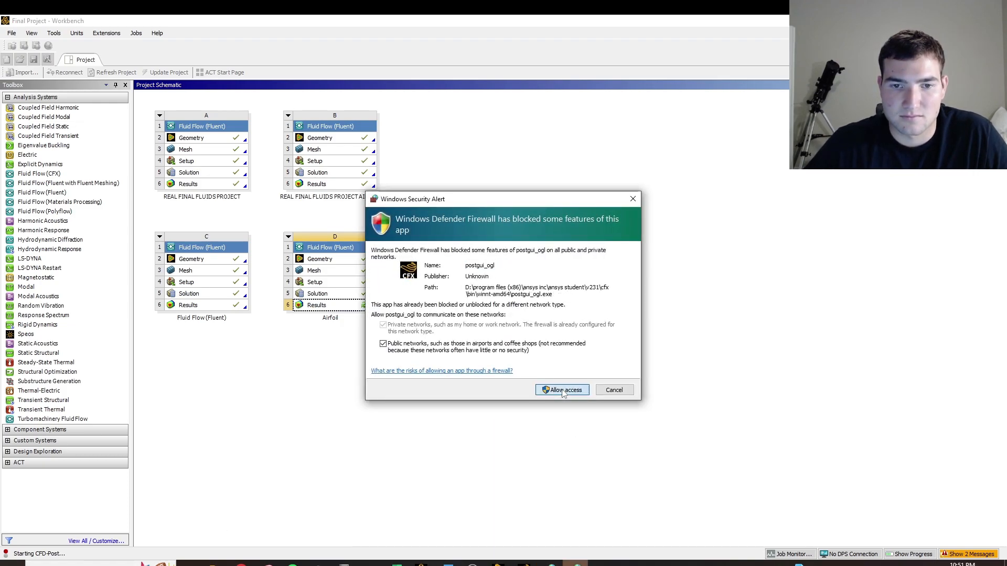
click(563, 392)
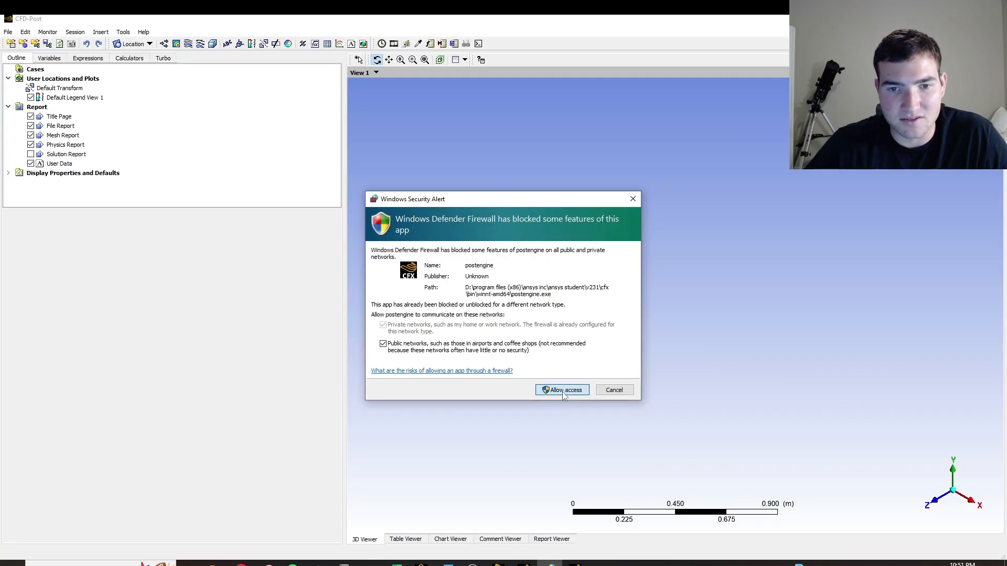
click(562, 393)
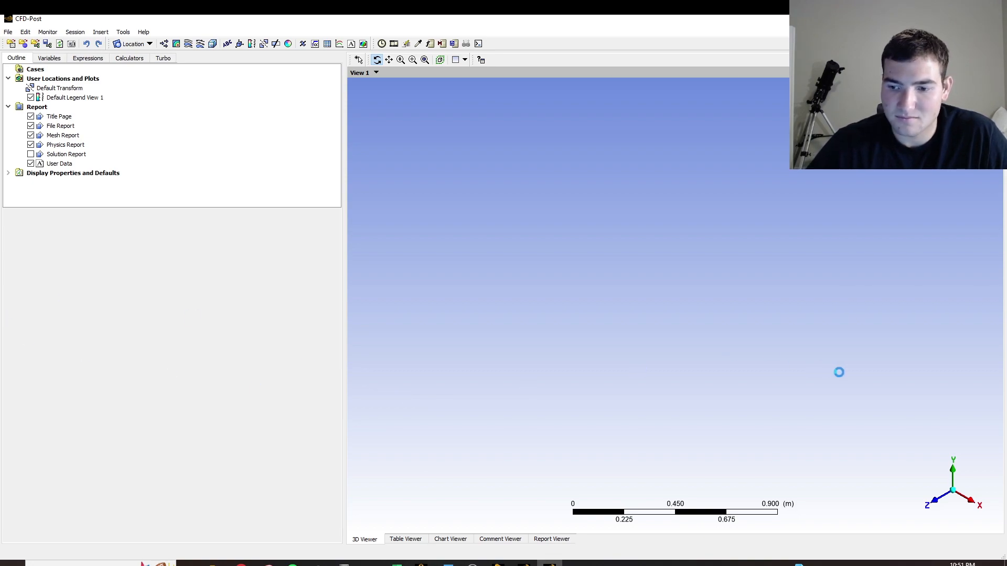
click(936, 500)
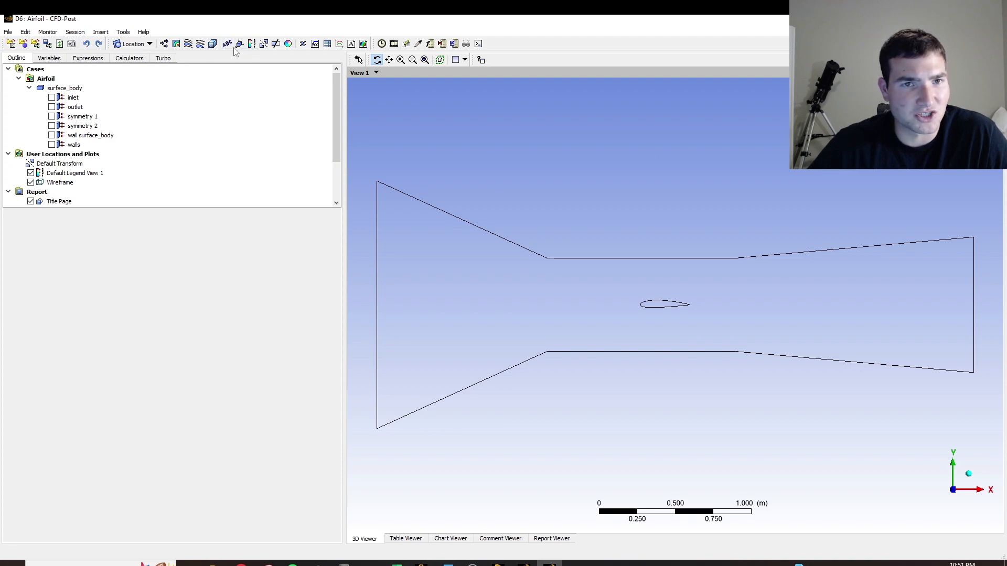
- Insert a contour plot with Velocity as the variable and 50 contours, and apply it
click(176, 44)
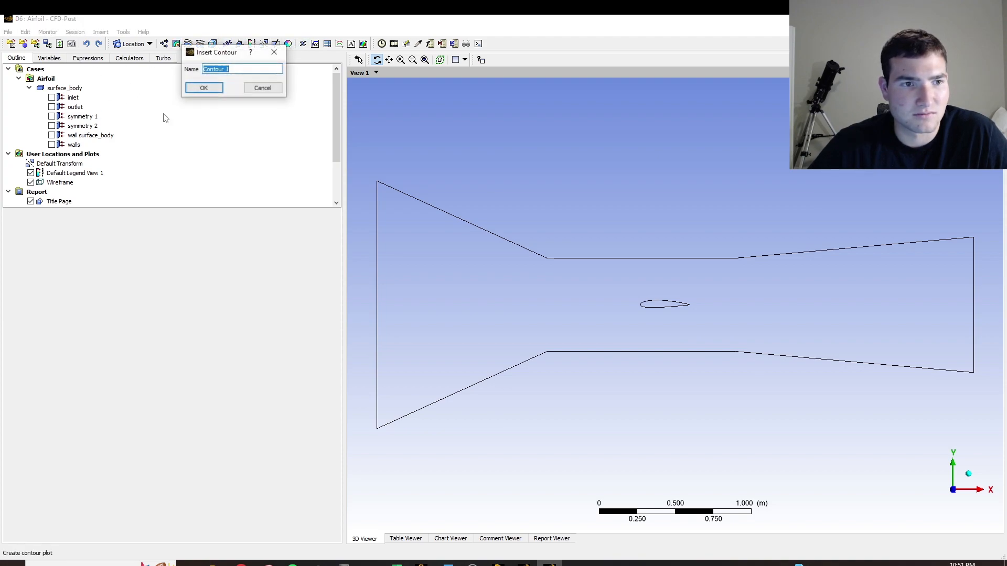
click(204, 88)
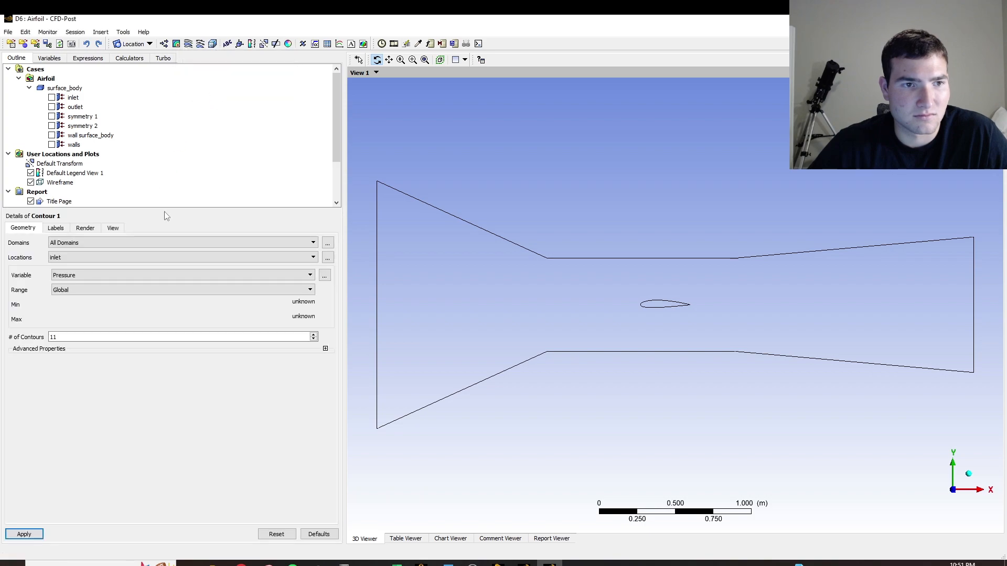
click(94, 274)
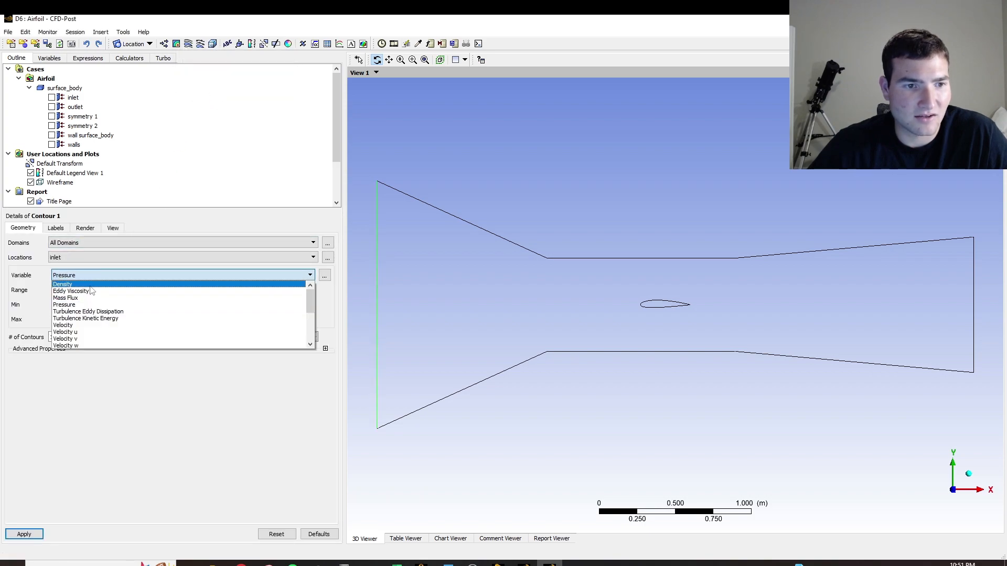
click(80, 325)
double_click(75, 336)
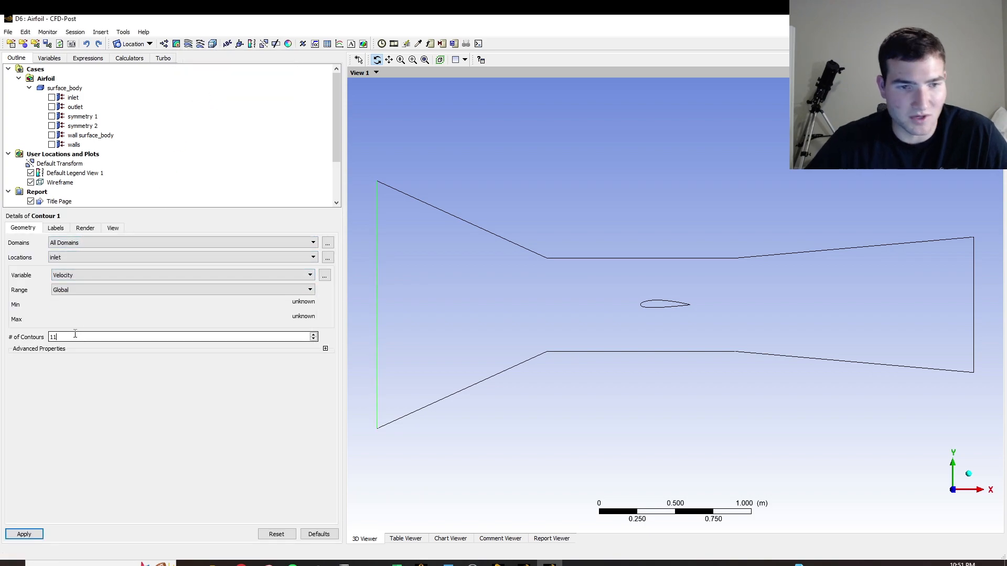
text(50)
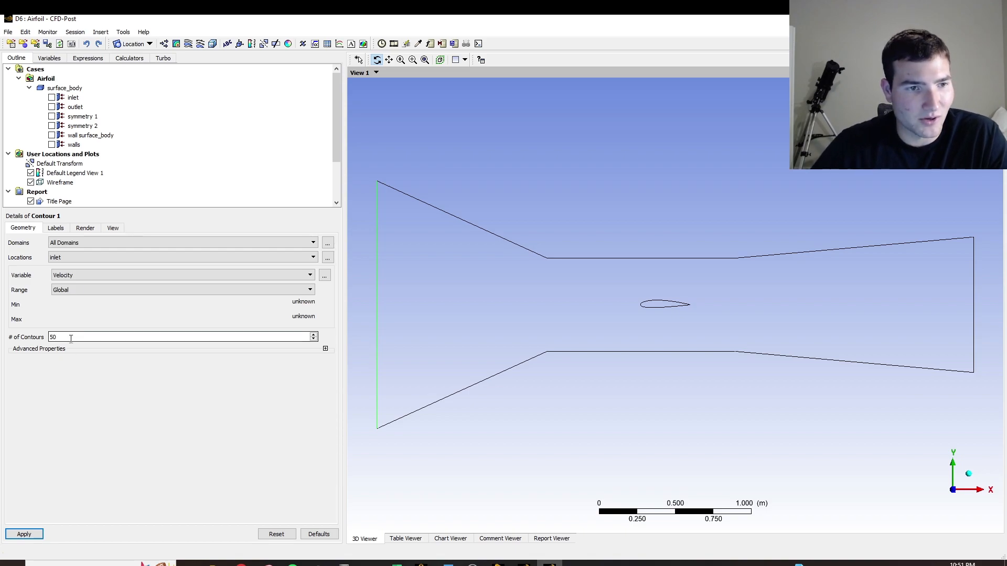
click(32, 533)
- Change the velocity contour's location to symmetry 1 and apply it to colour the whole wind tunnel section
scroll(674, 329, down, 8)
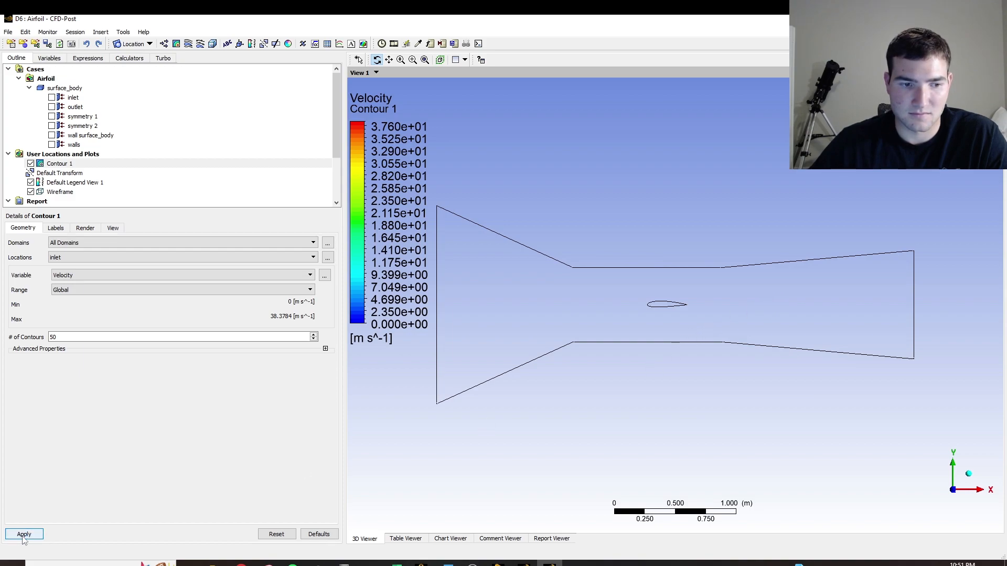
click(88, 257)
click(79, 279)
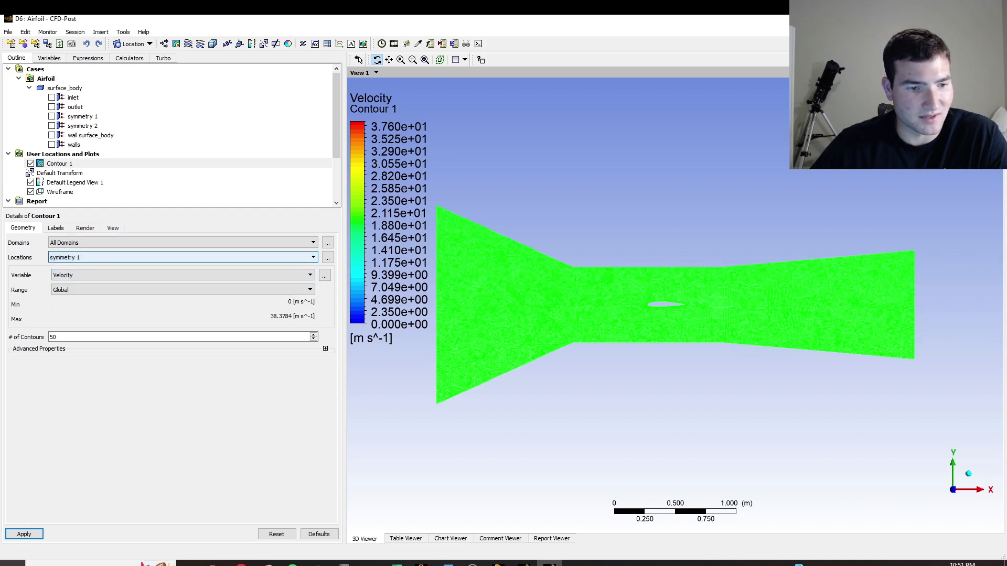
click(26, 534)
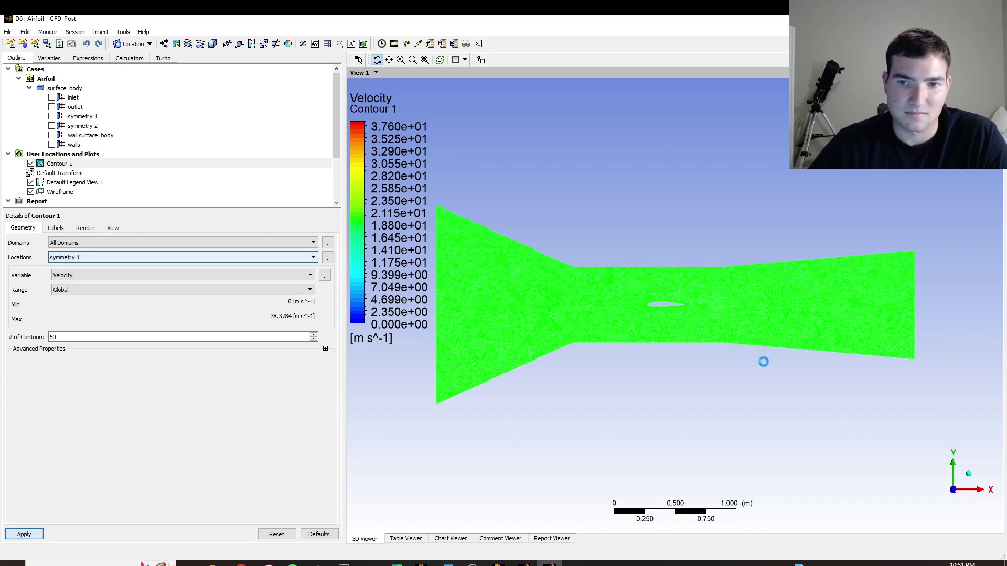
scroll(735, 315, up, 10)
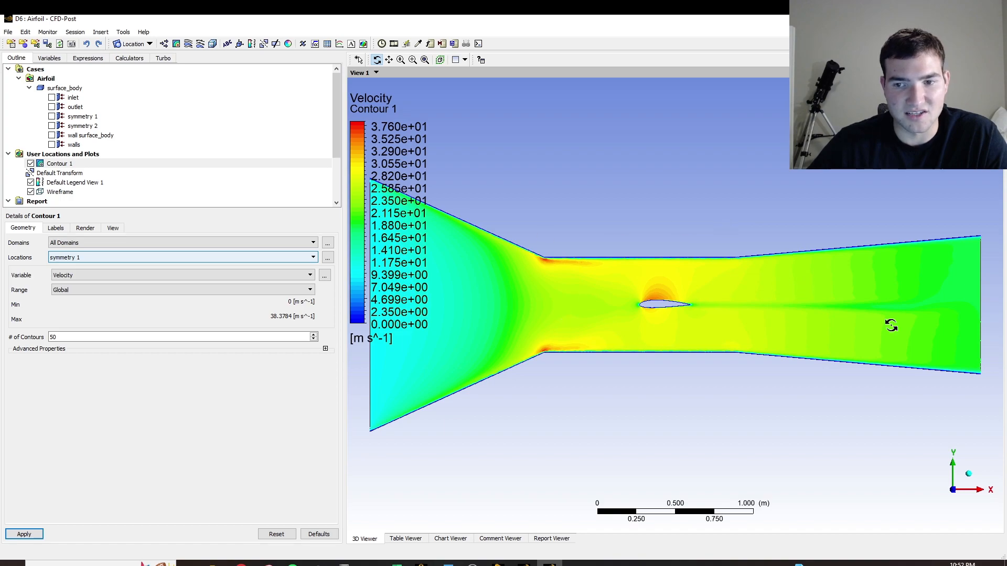
scroll(504, 139, down, 2)
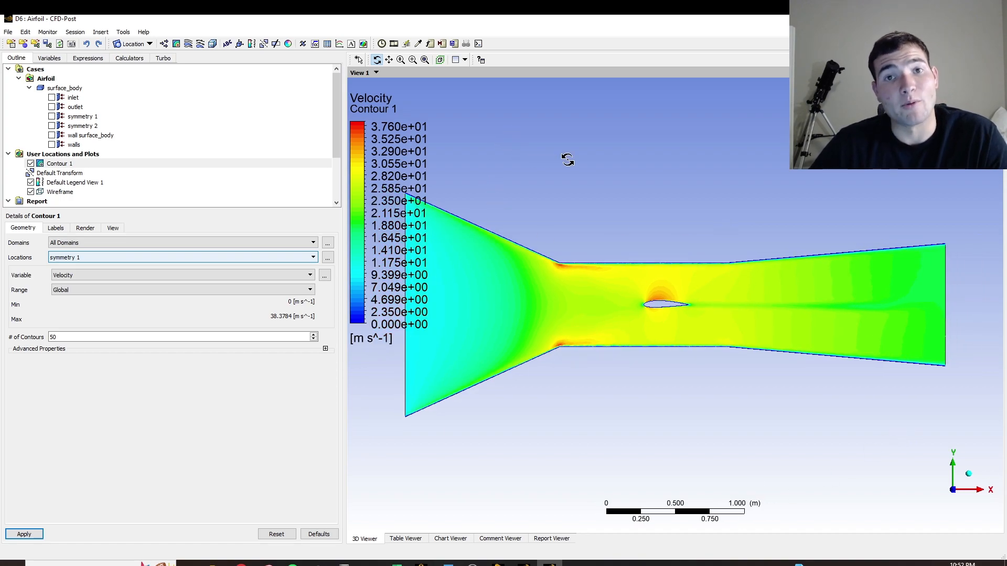
- Probe the velocity at a point in the test section just upstream of the airfoil's leading edge
click(420, 44)
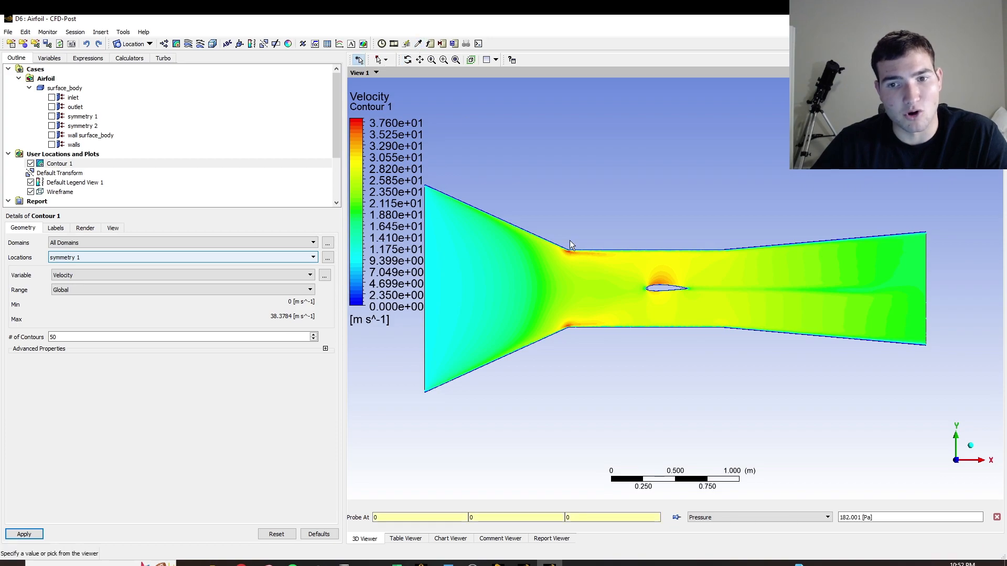
click(628, 289)
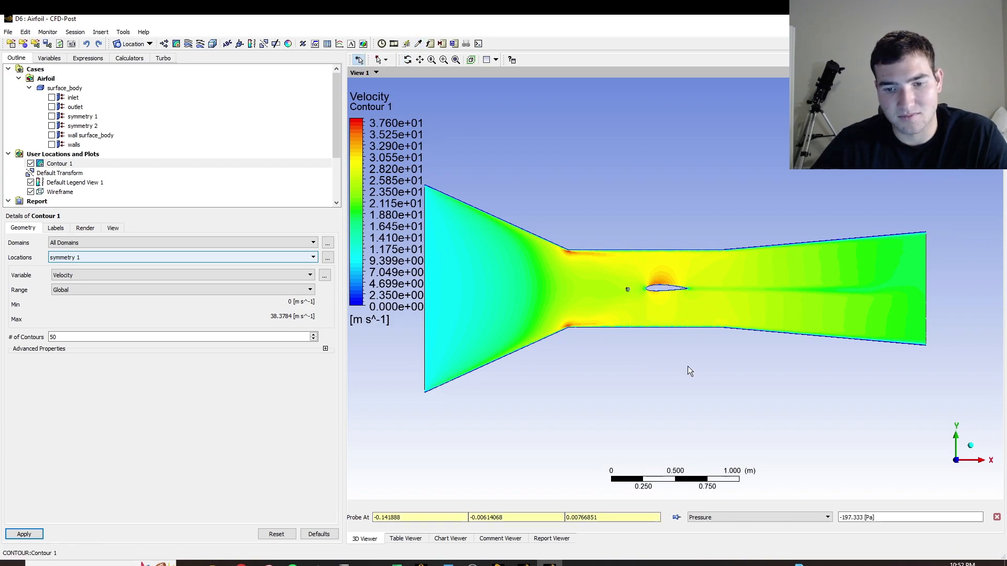
click(797, 522)
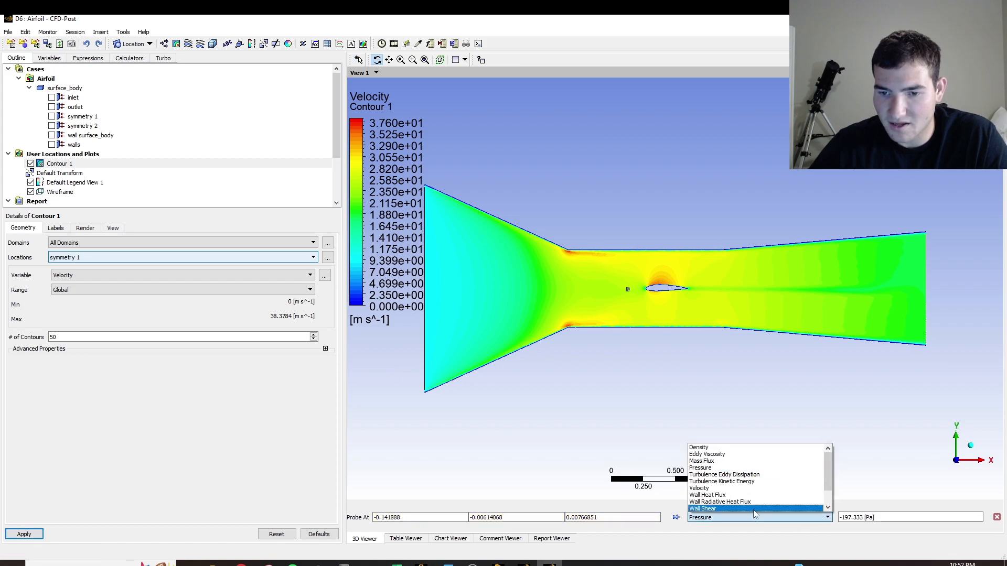
click(732, 489)
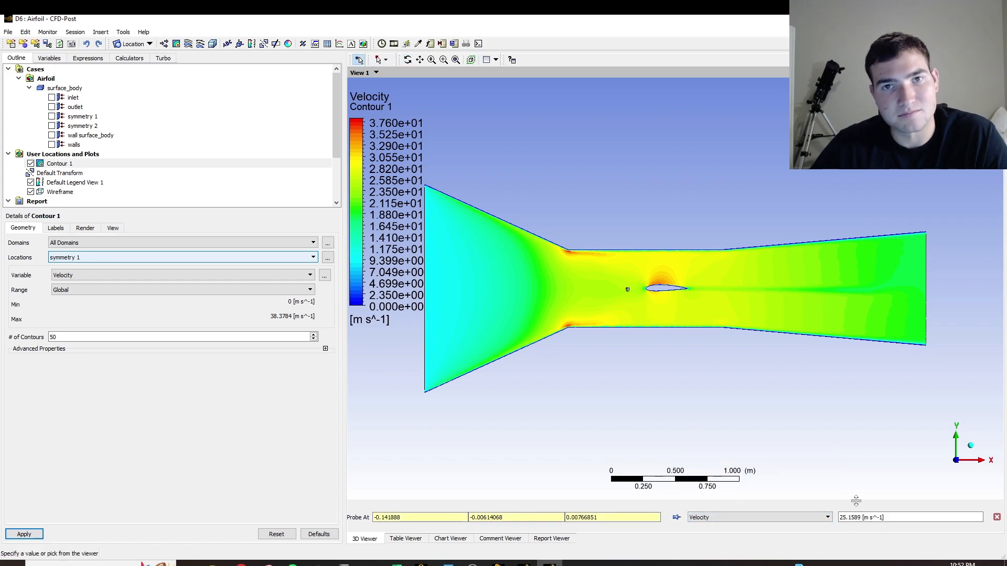